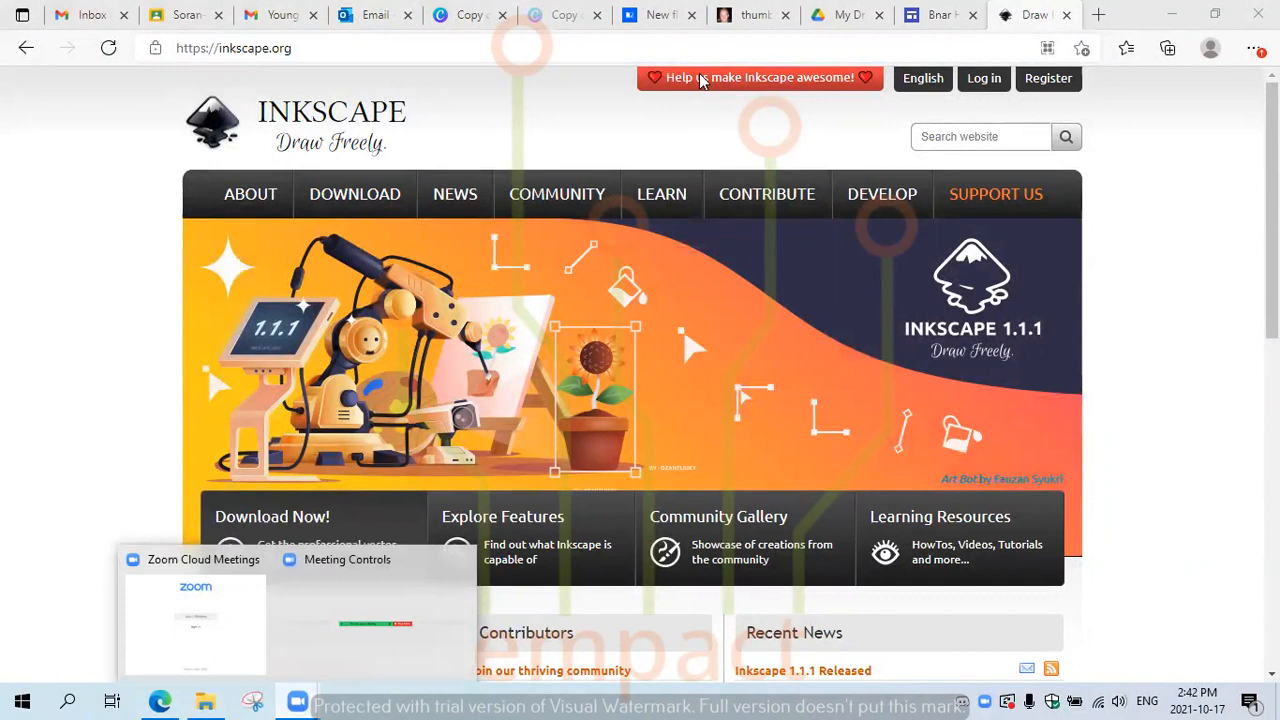
Step: Open the Inkscape 1.1.1 release download page on inkscape.org
mouse_move(930, 297)
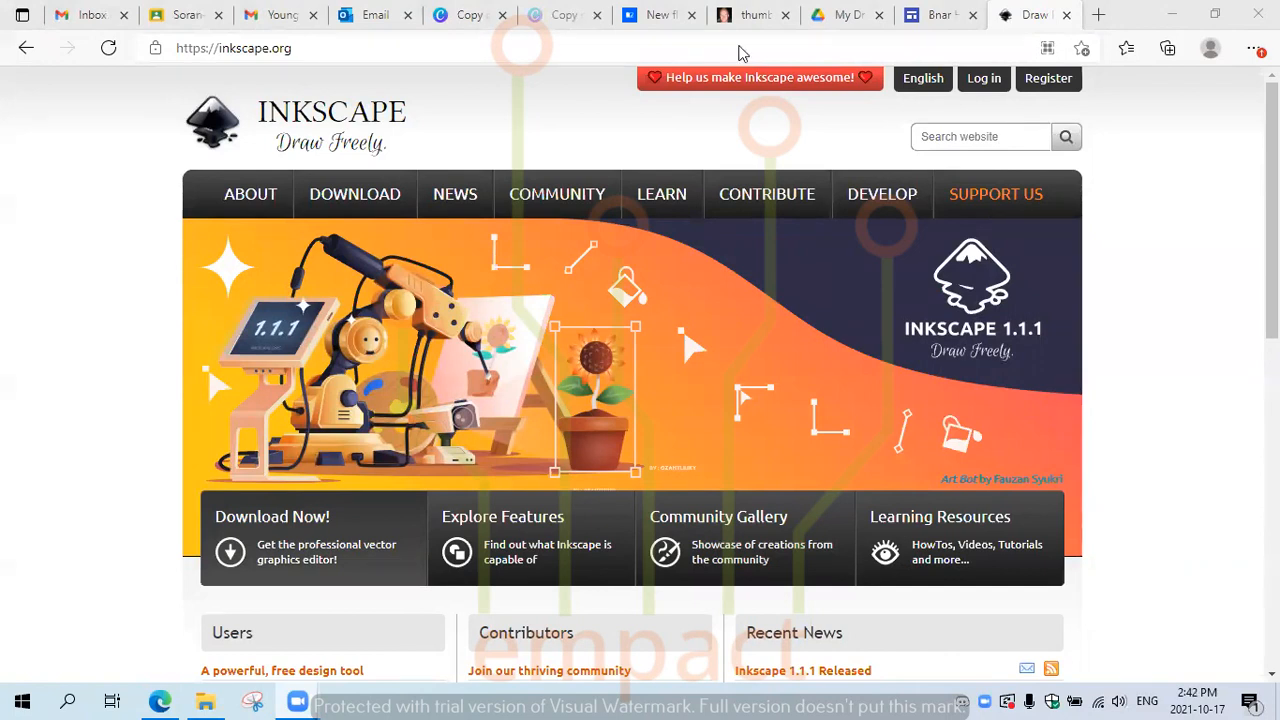
left_click(117, 270)
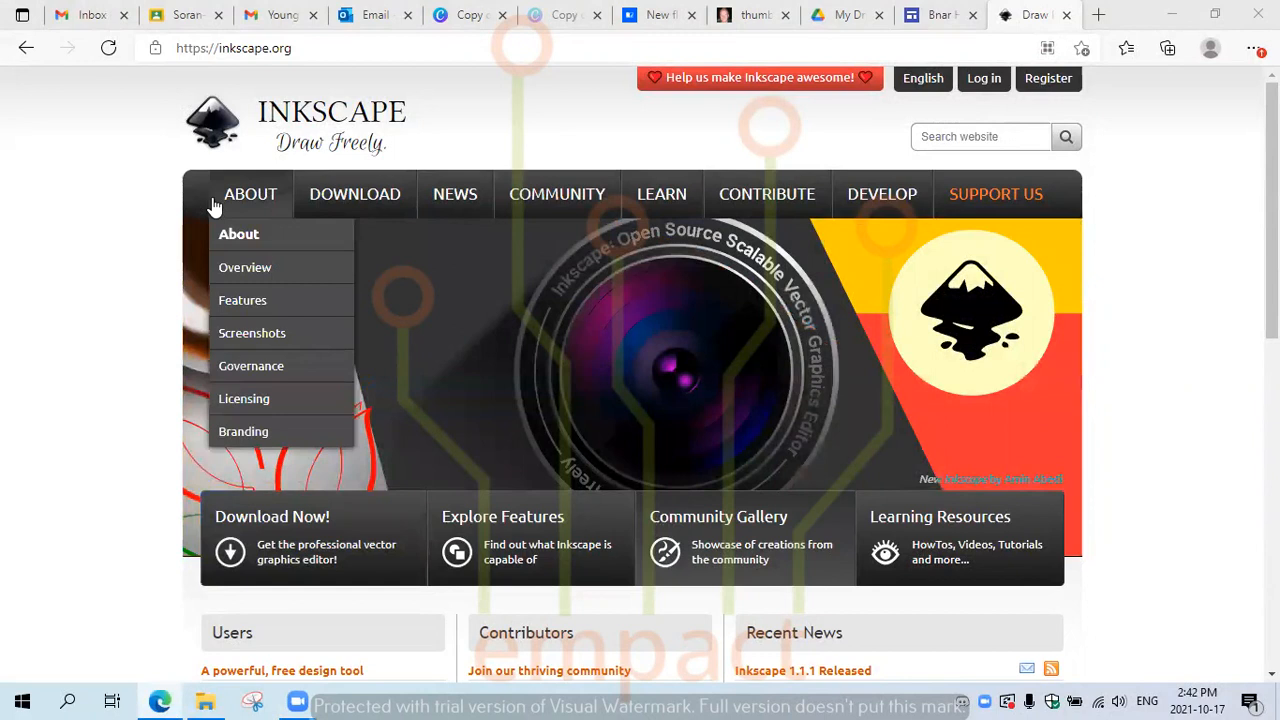
mouse_move(466, 187)
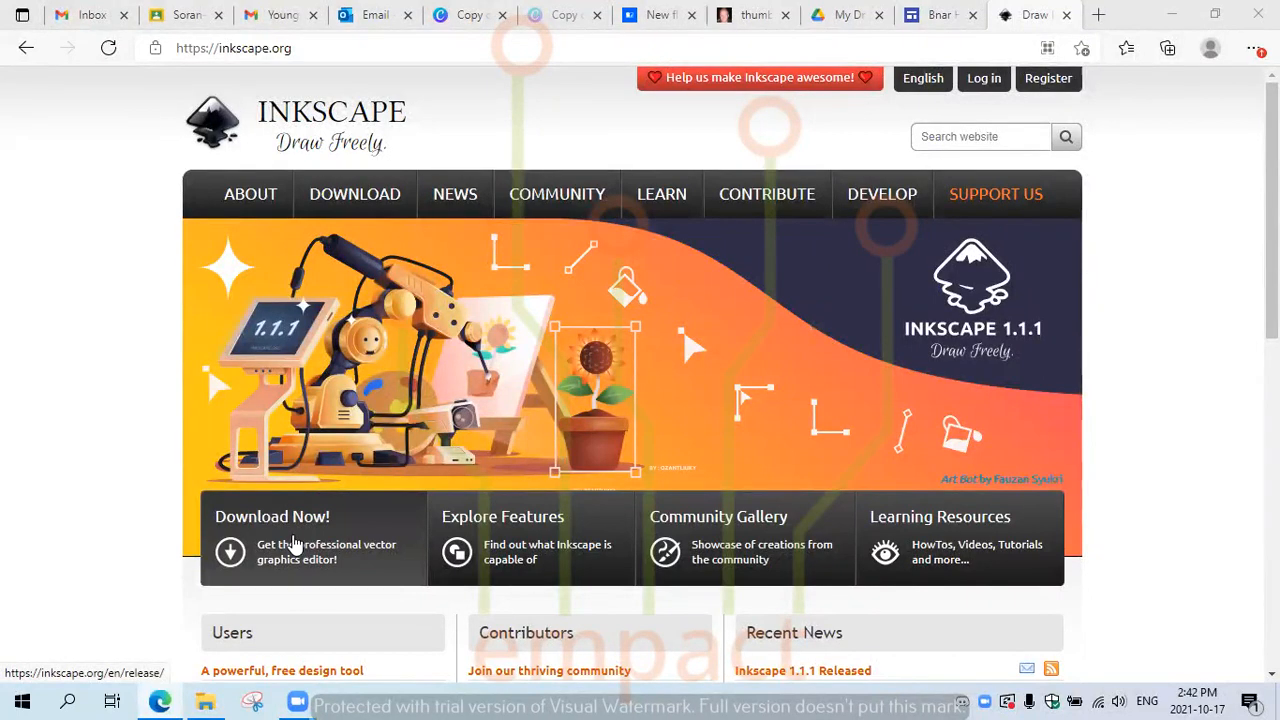
left_click(293, 549)
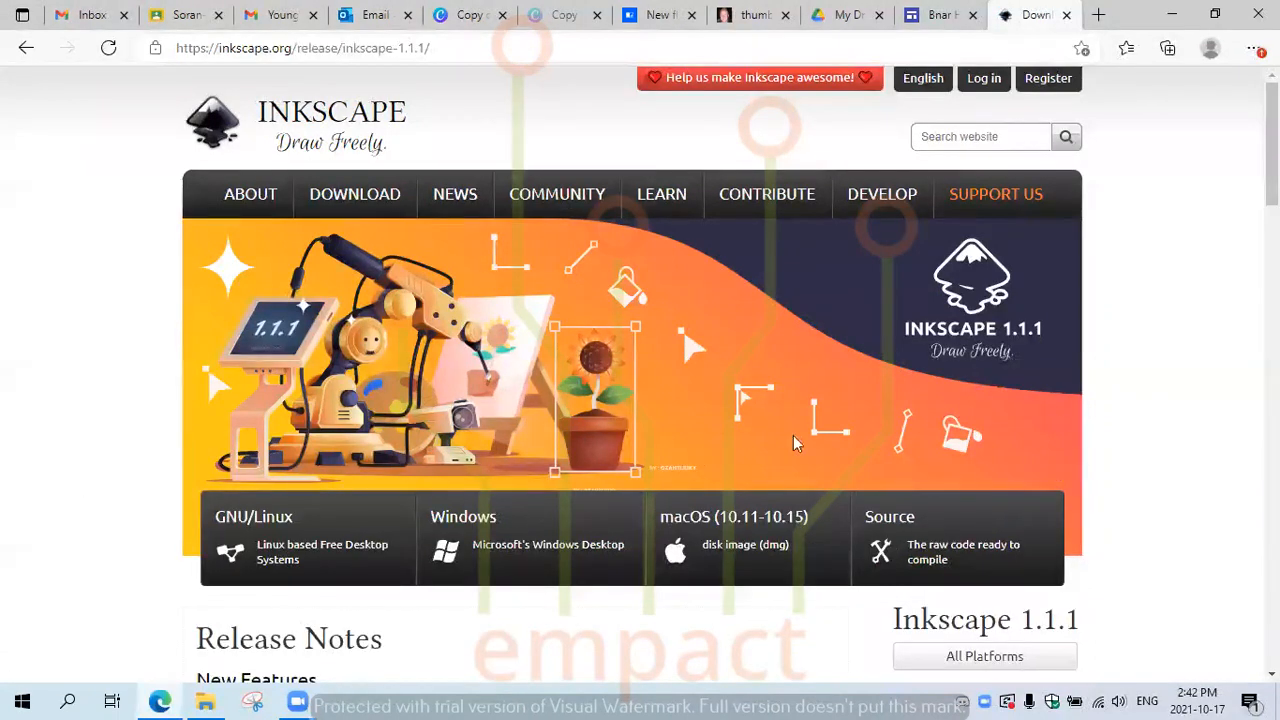
scroll(1270, 200, "down", 2)
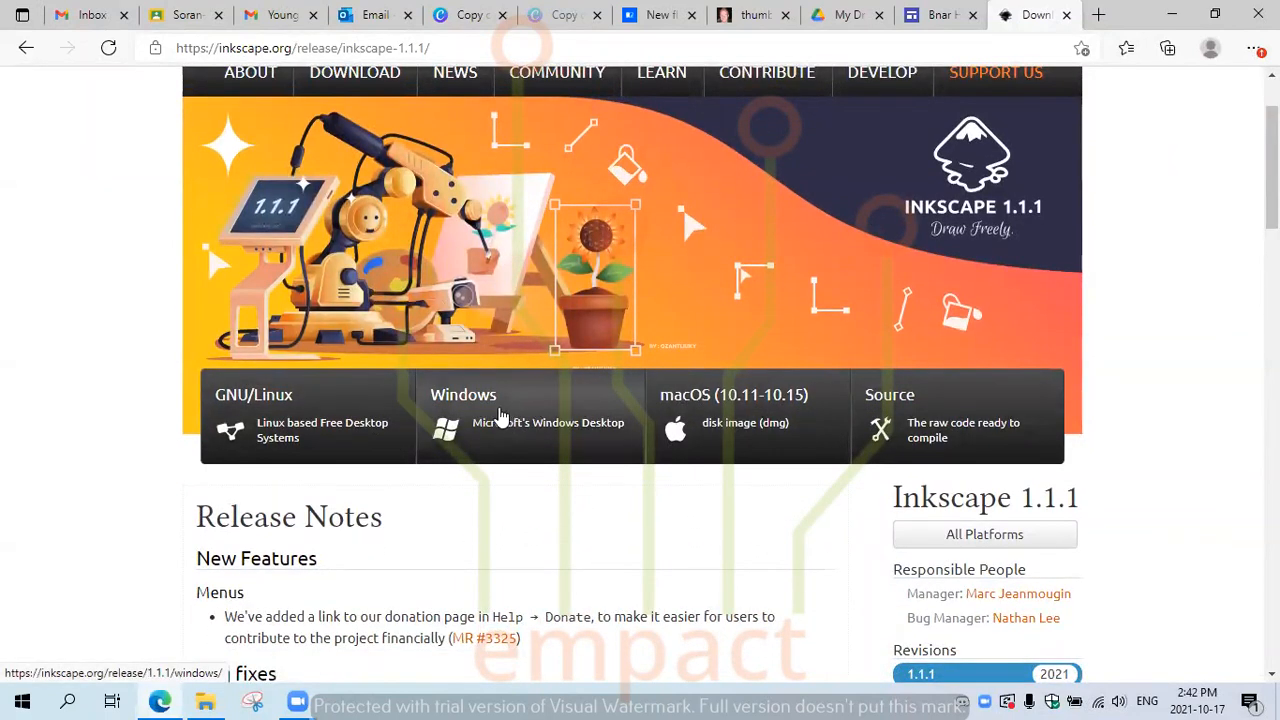
Step: Pick Windows, 64-bit and the .exe link to start the installer download
left_click(529, 422)
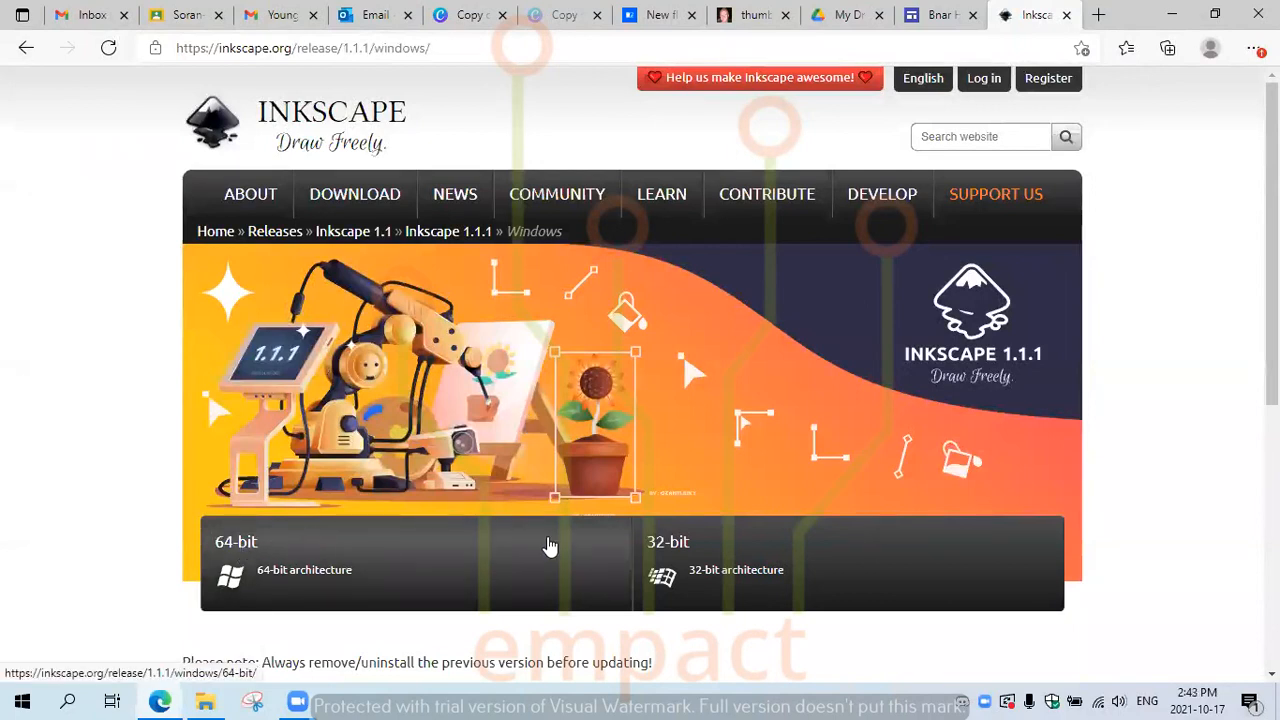
left_click(345, 570)
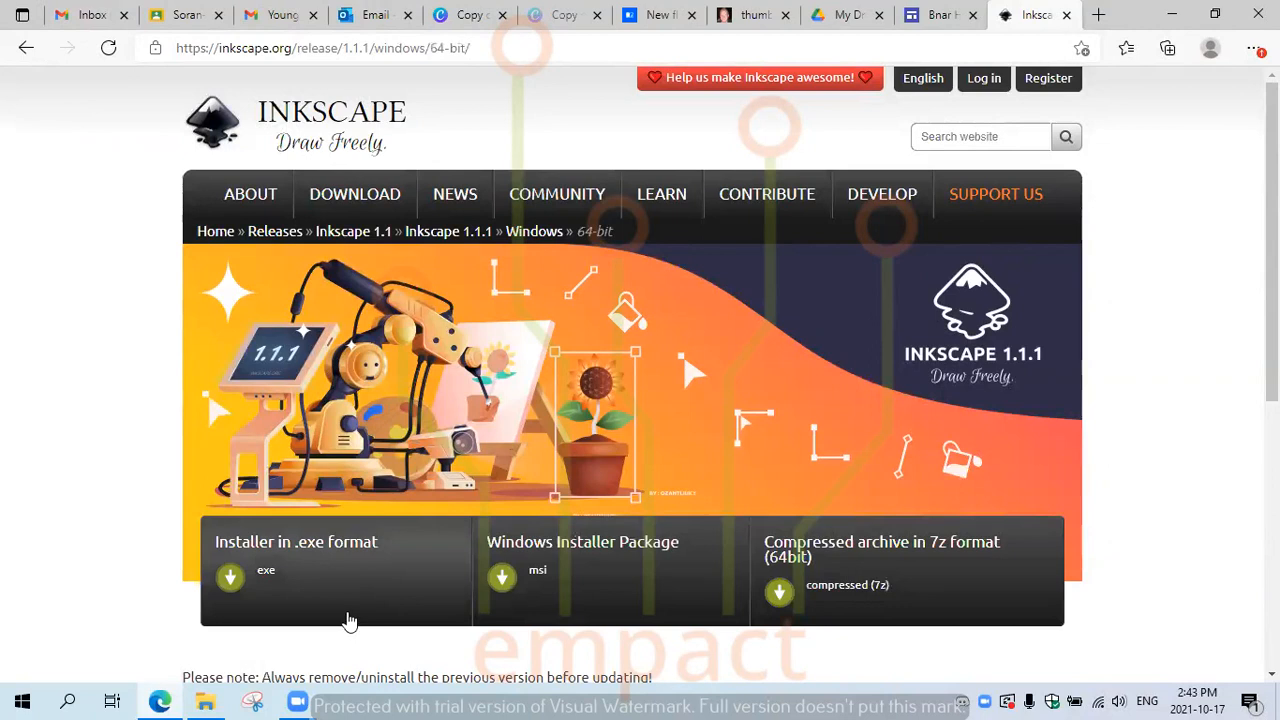
left_click(278, 585)
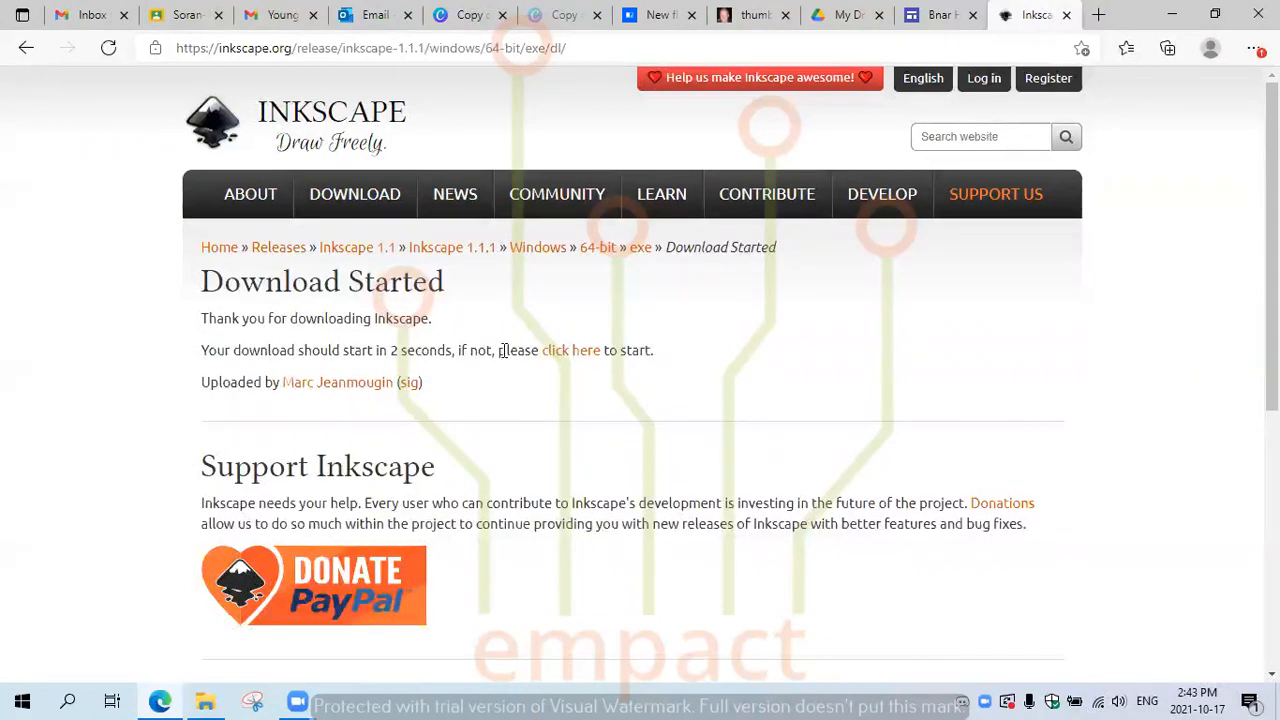
left_click(570, 360)
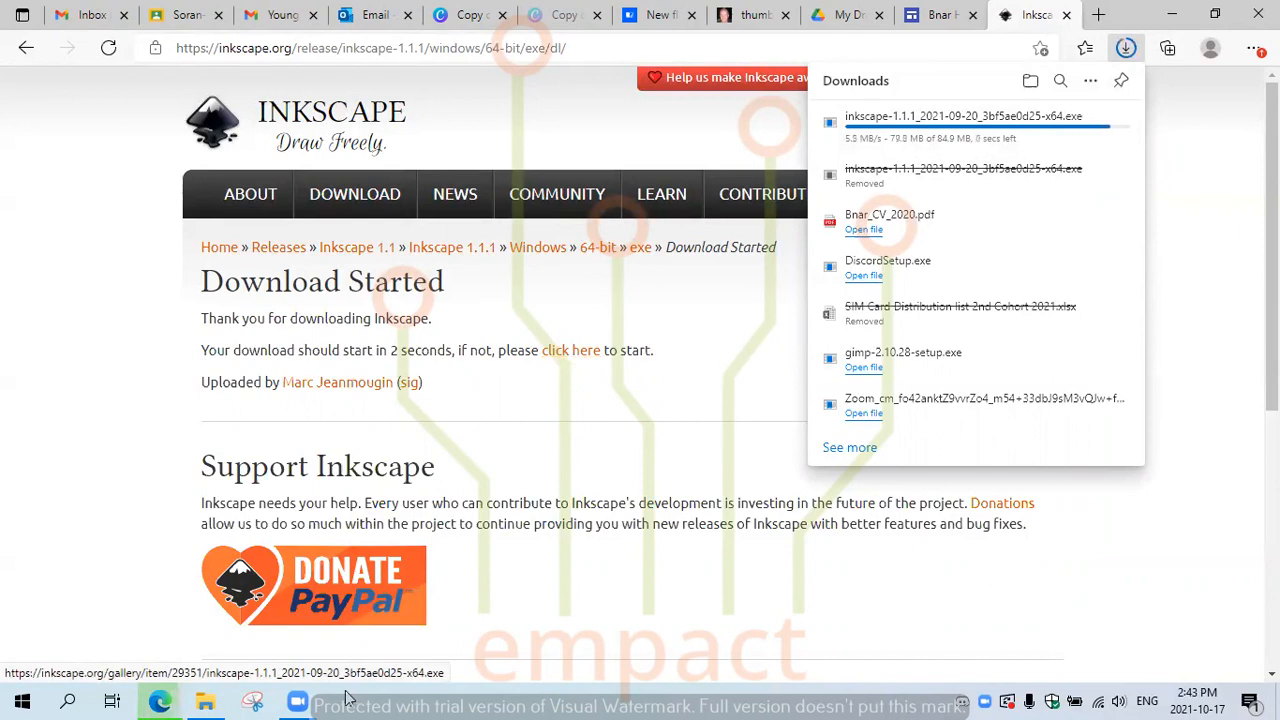
Step: Show the finished inkscape-1.1.1 x64 .exe in its folder from Edge's downloads list
mouse_move(297, 702)
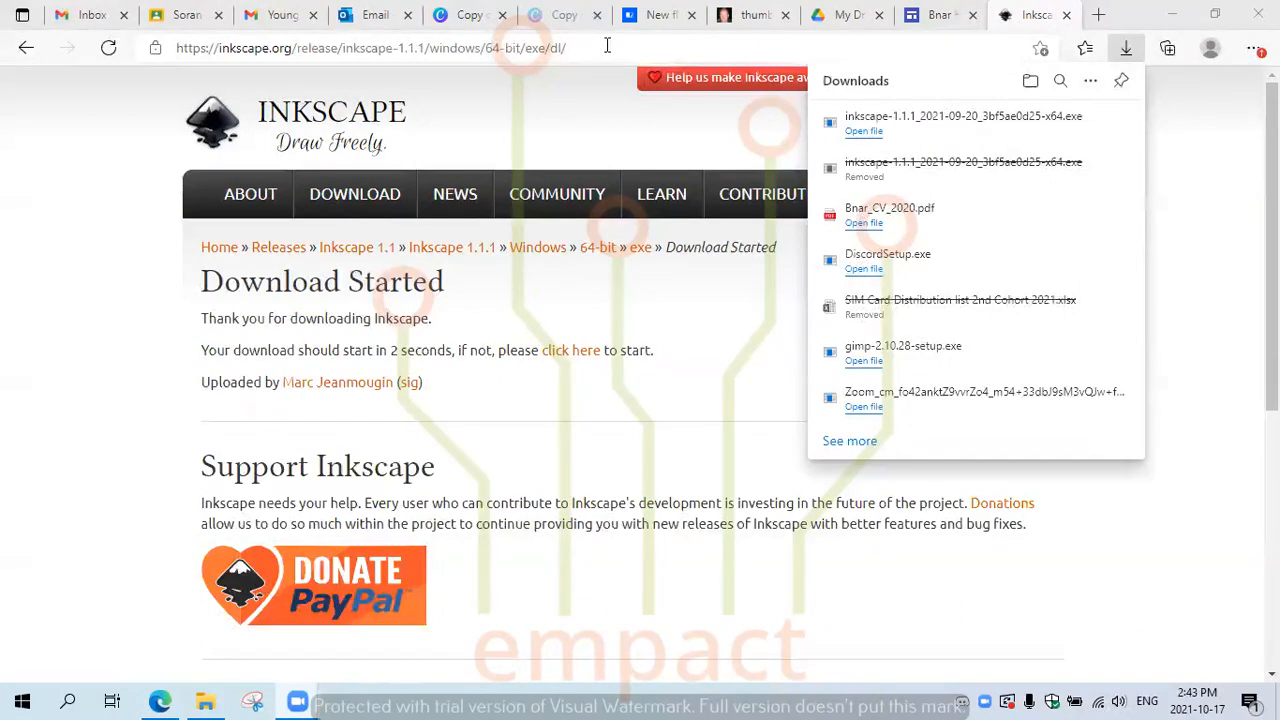
mouse_move(960, 129)
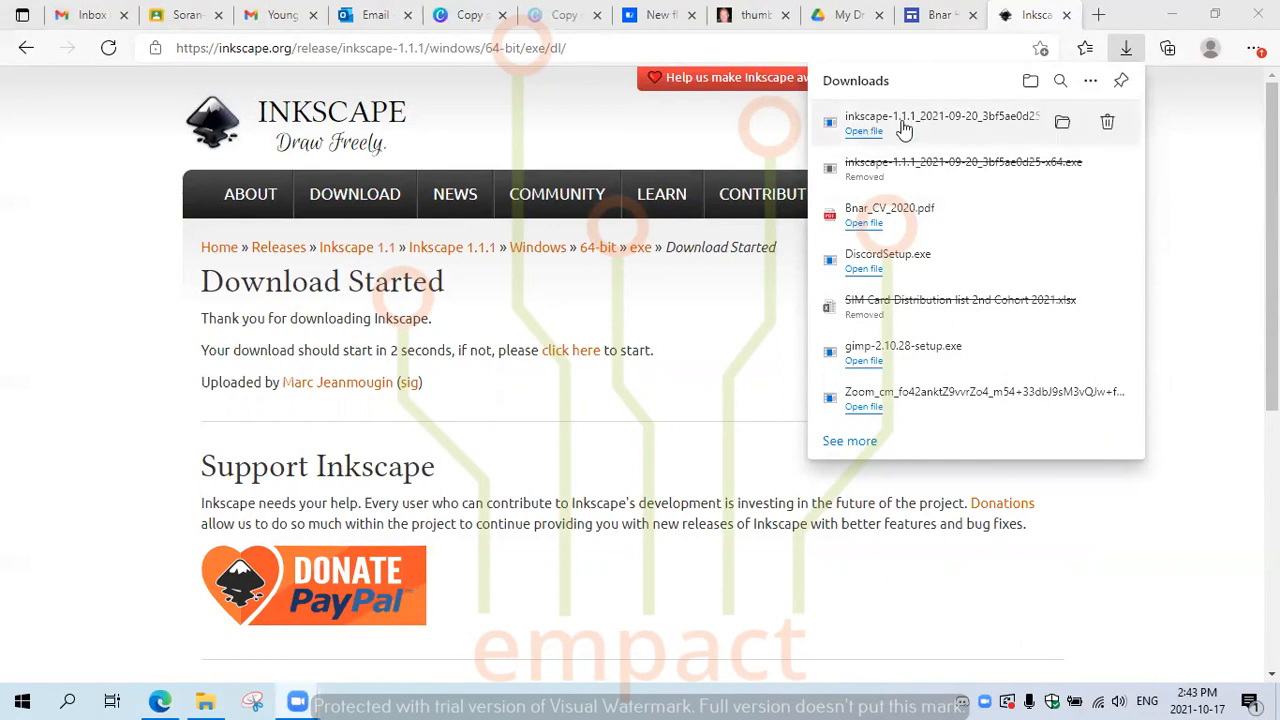
left_click(1063, 130)
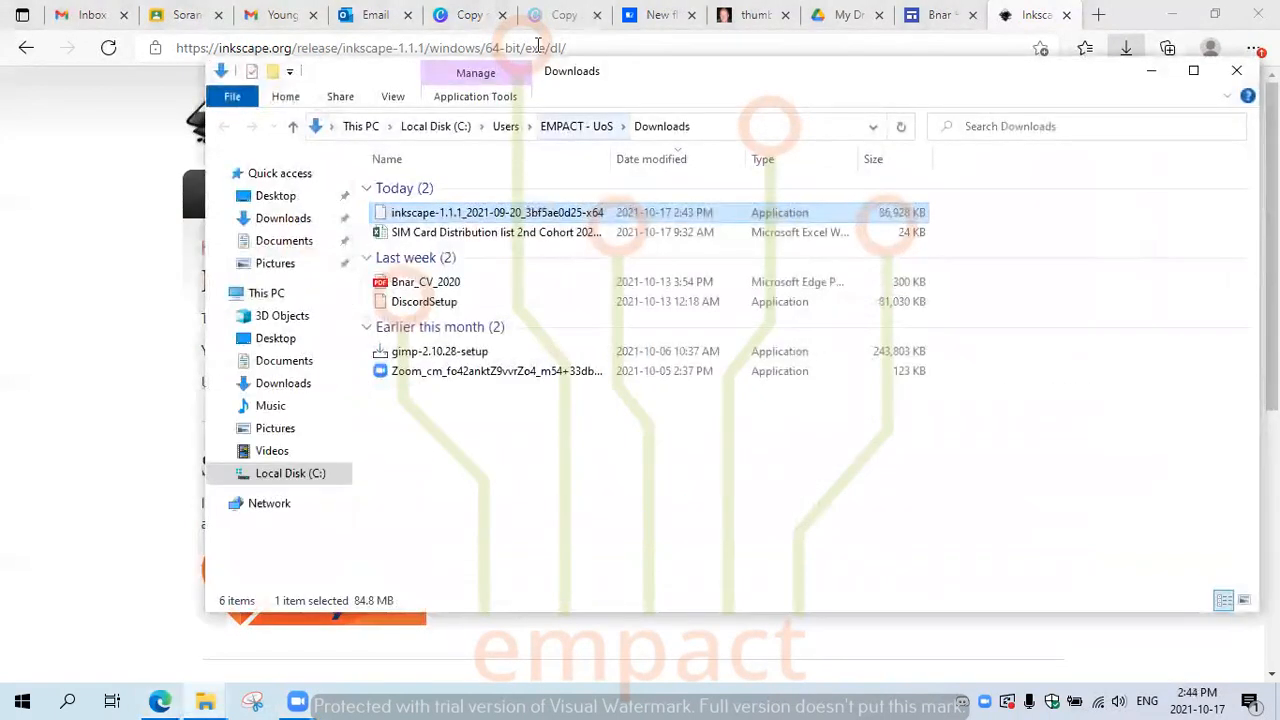
Step: Run the inkscape-1.1.1 installer from Downloads and minimize the folder window
double_click(398, 215)
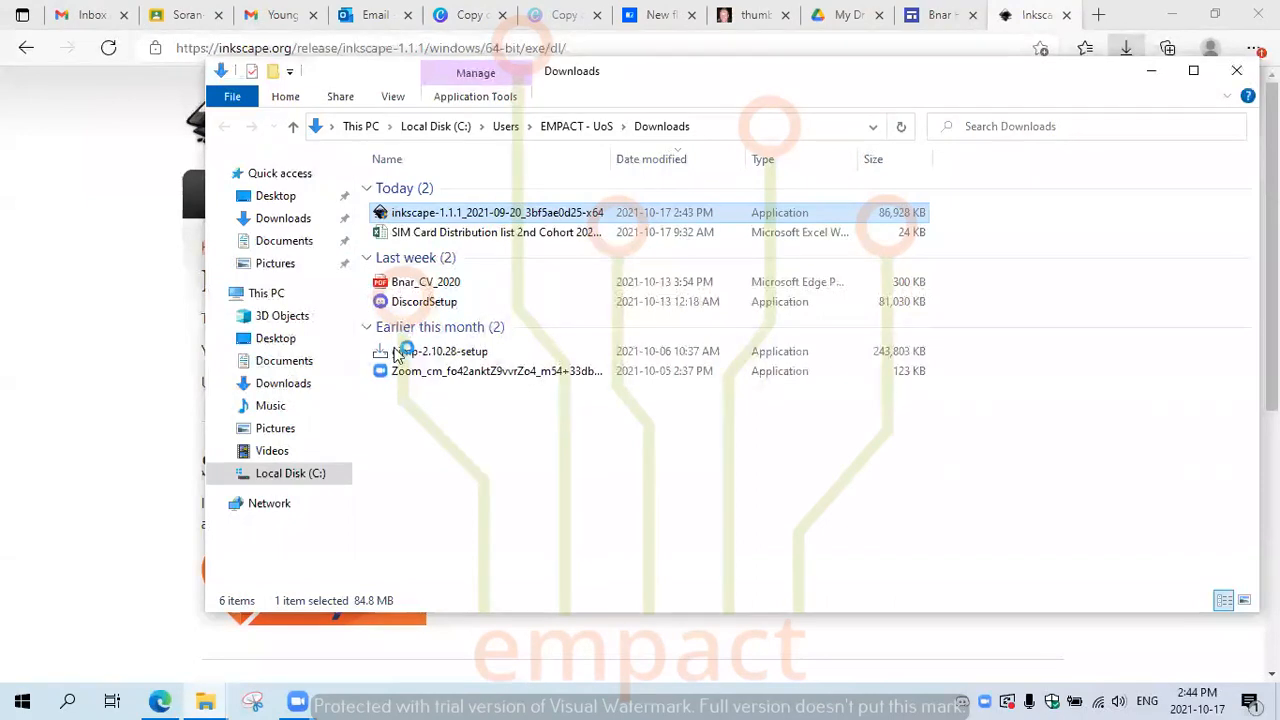
left_click(1150, 72)
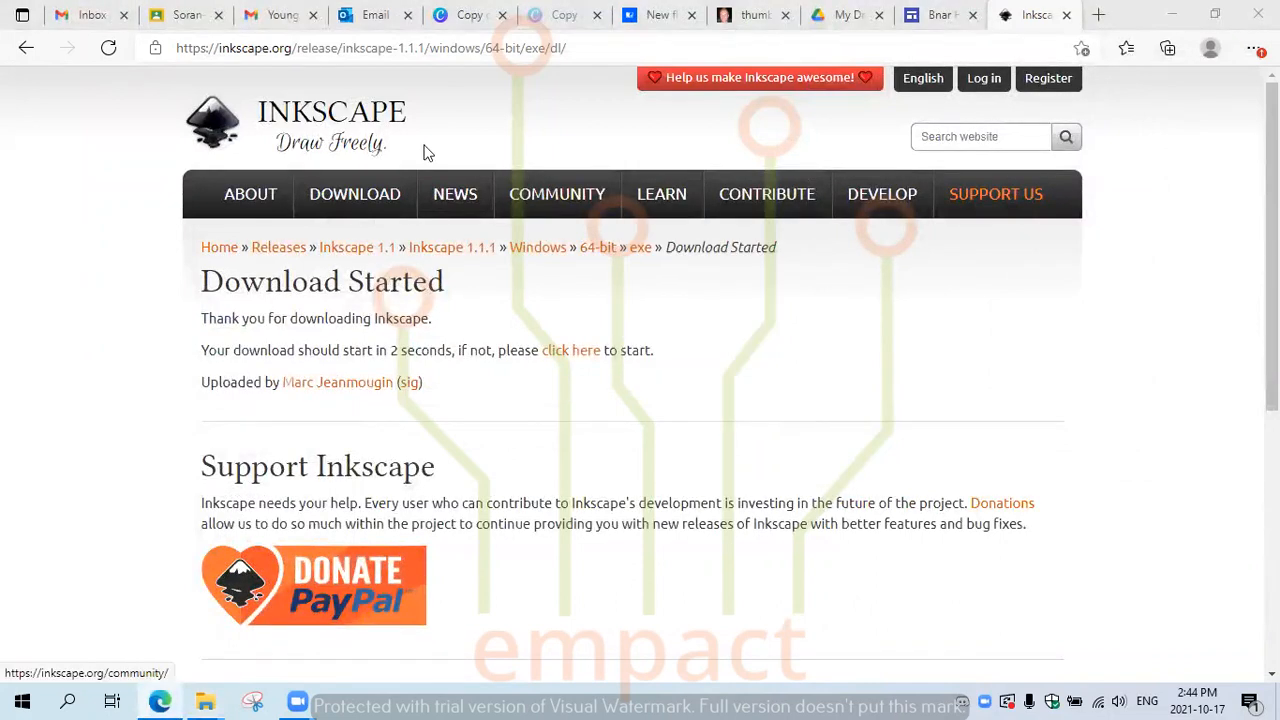
Step: Go back four pages to the inkscape.org home page and select its web address
left_click(26, 47)
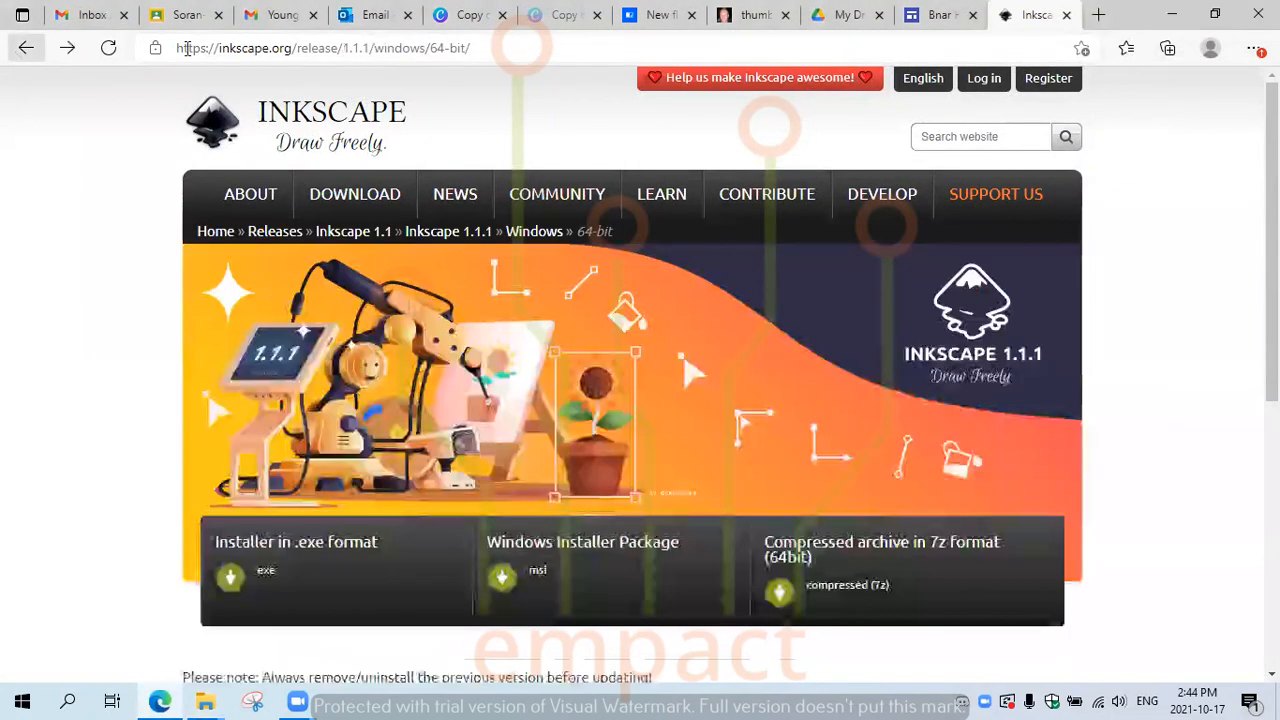
left_click(26, 48)
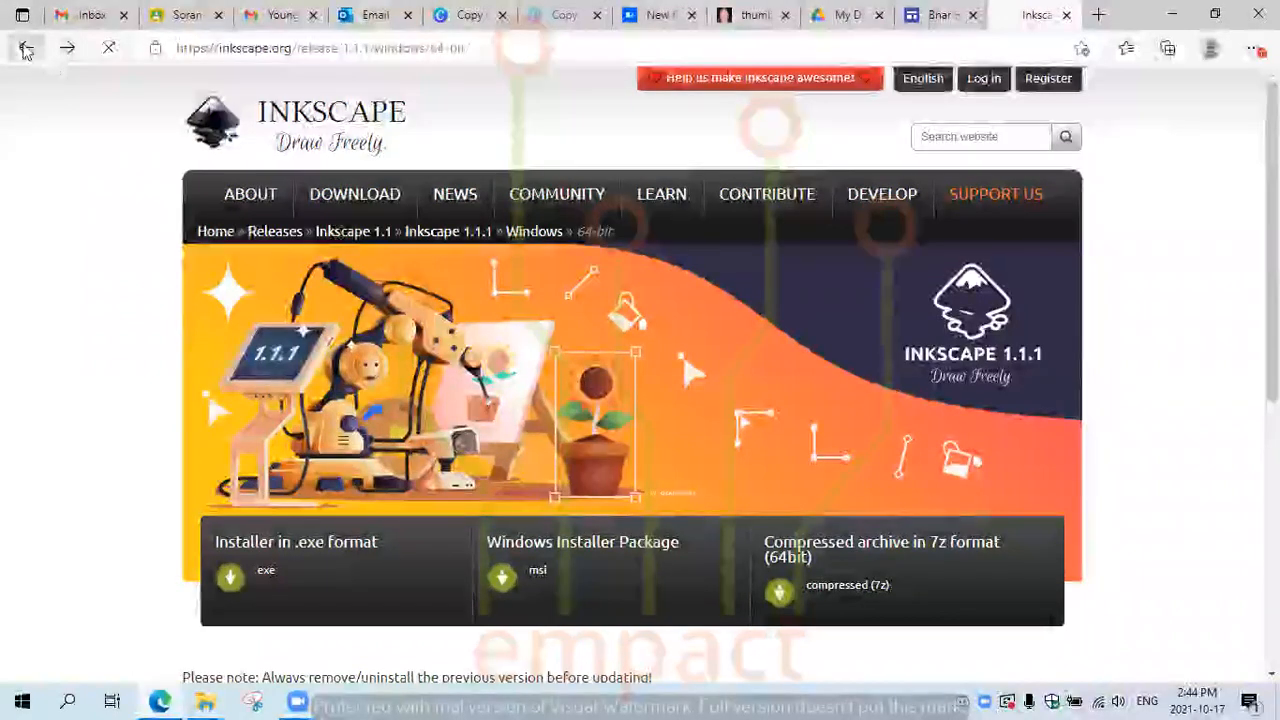
left_click(26, 48)
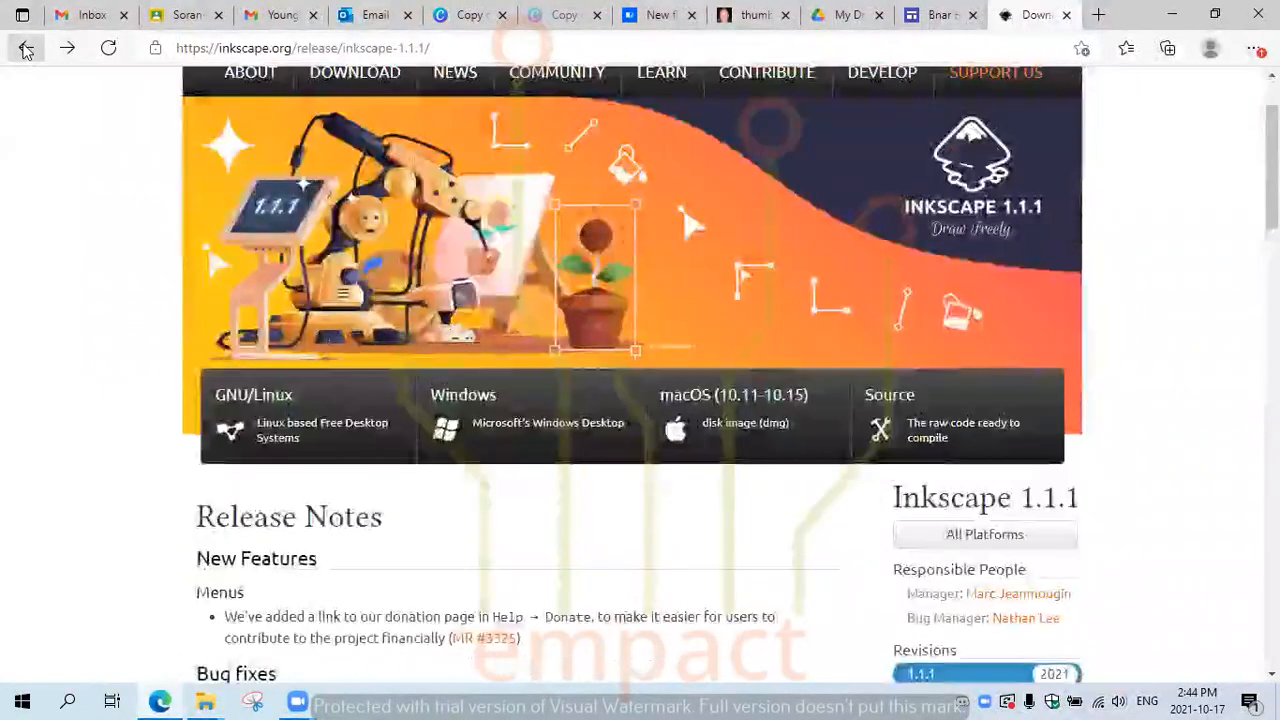
left_click(26, 48)
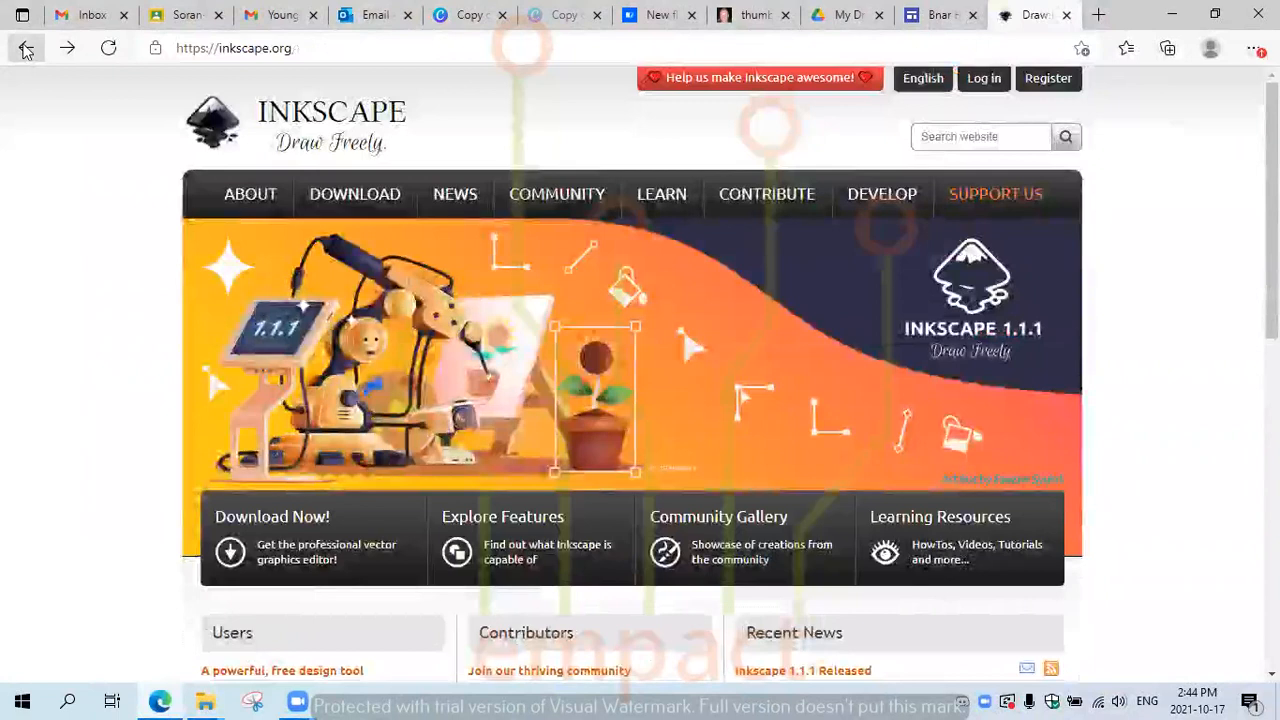
left_click(262, 47)
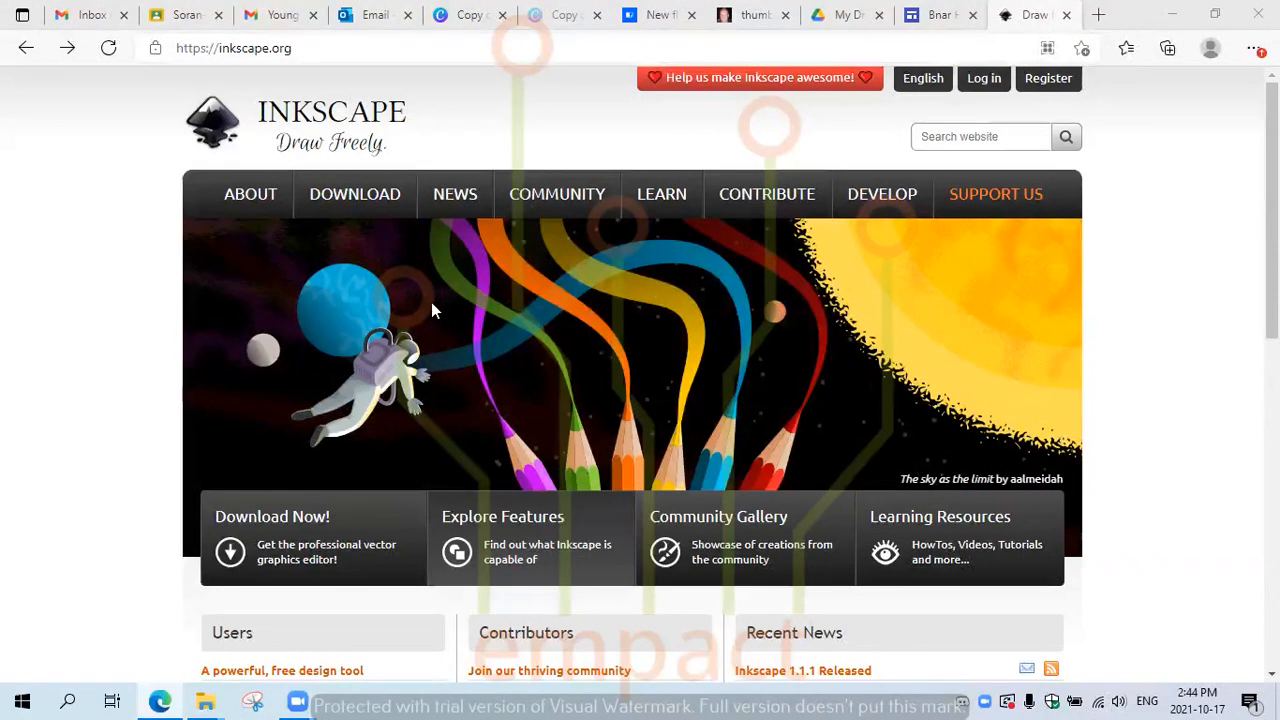
left_click(119, 236)
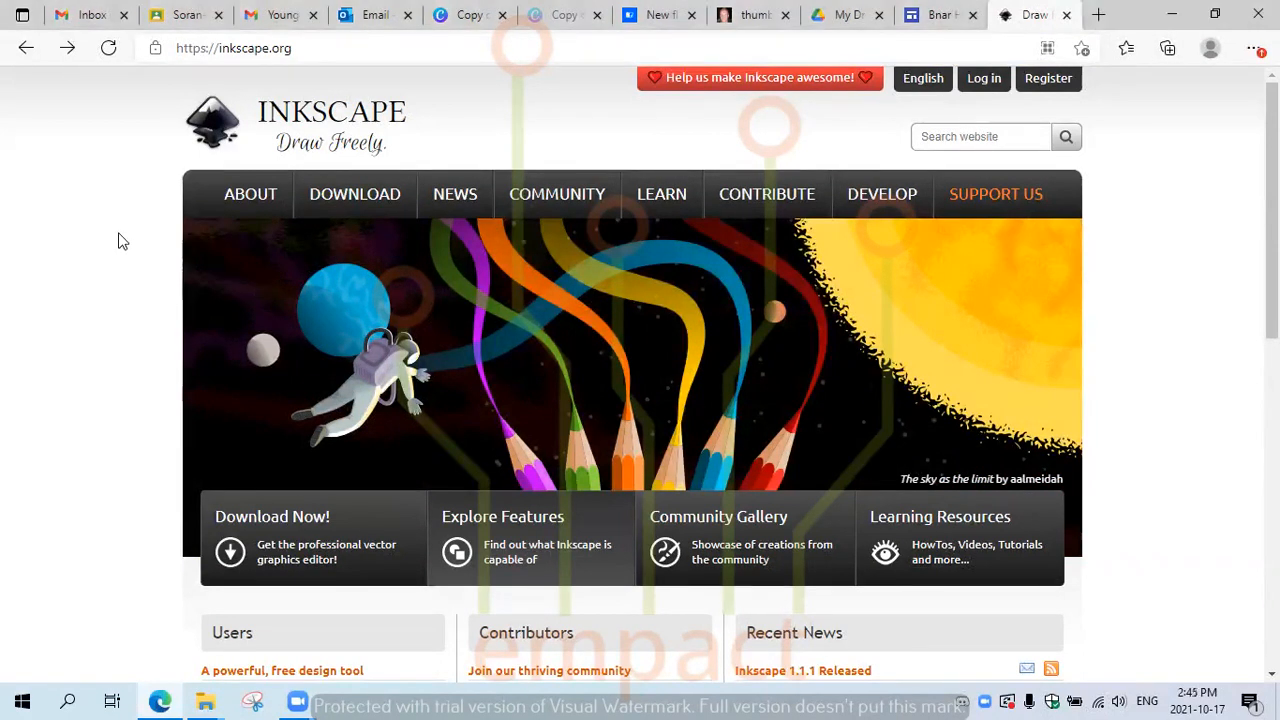
left_click(466, 187)
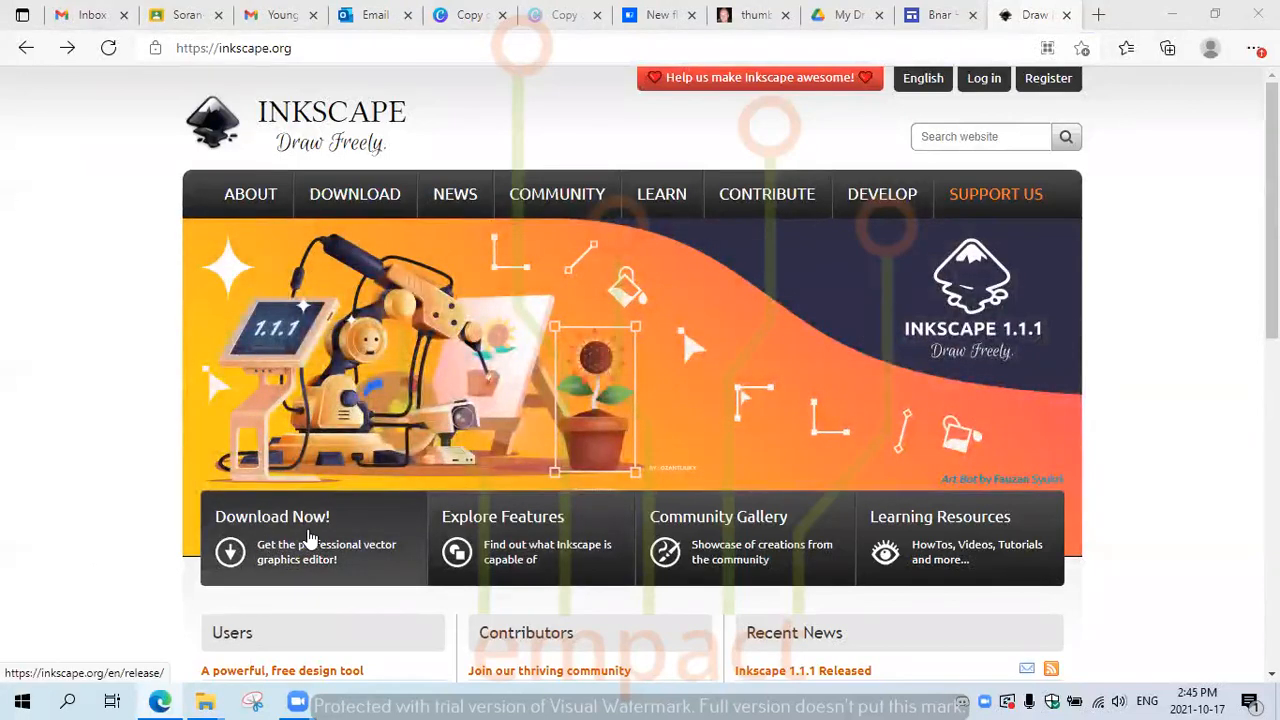
Step: Re-download the Windows 64-bit Inkscape 1.1.1 .exe and open the Downloads folder
left_click(310, 538)
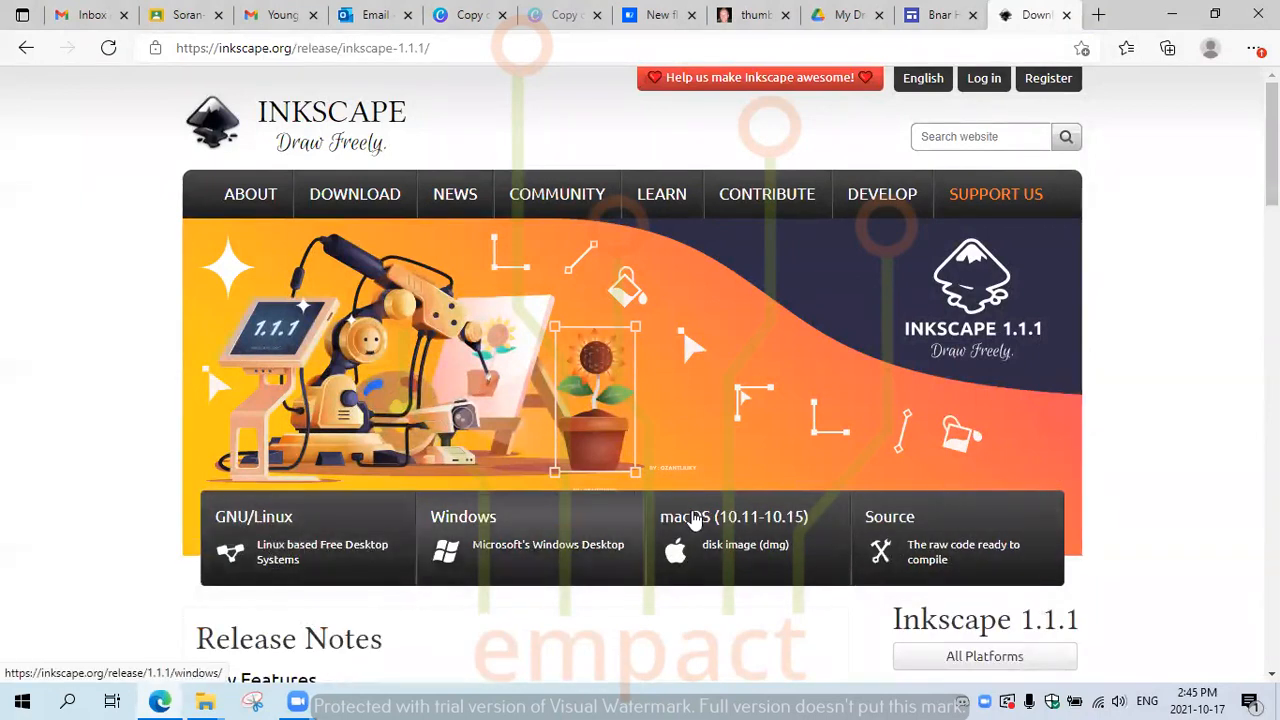
left_click(511, 540)
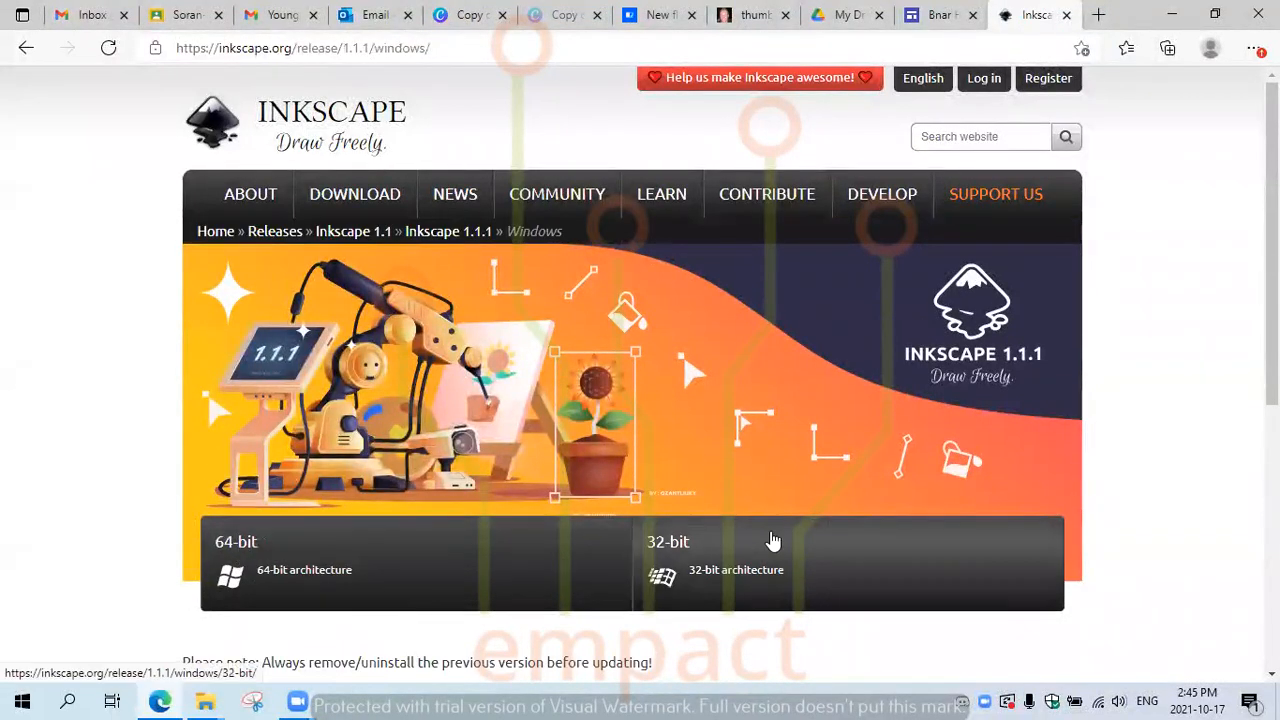
left_click(386, 551)
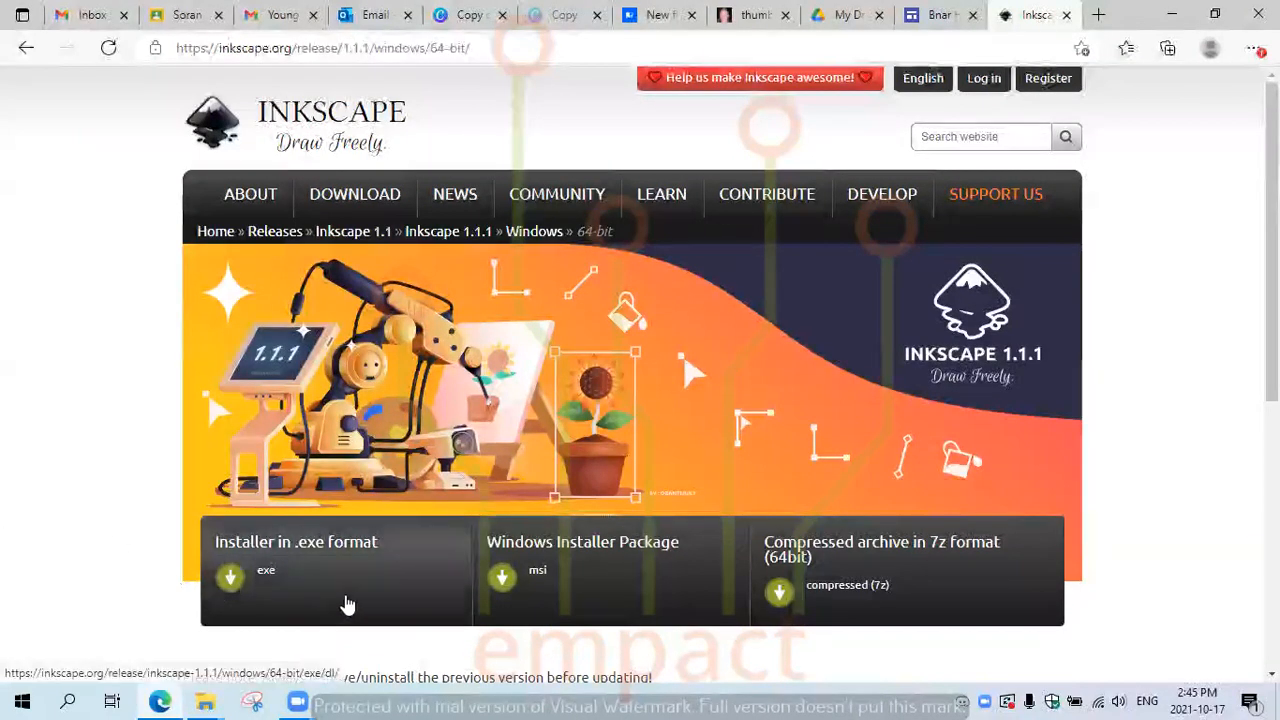
left_click(265, 578)
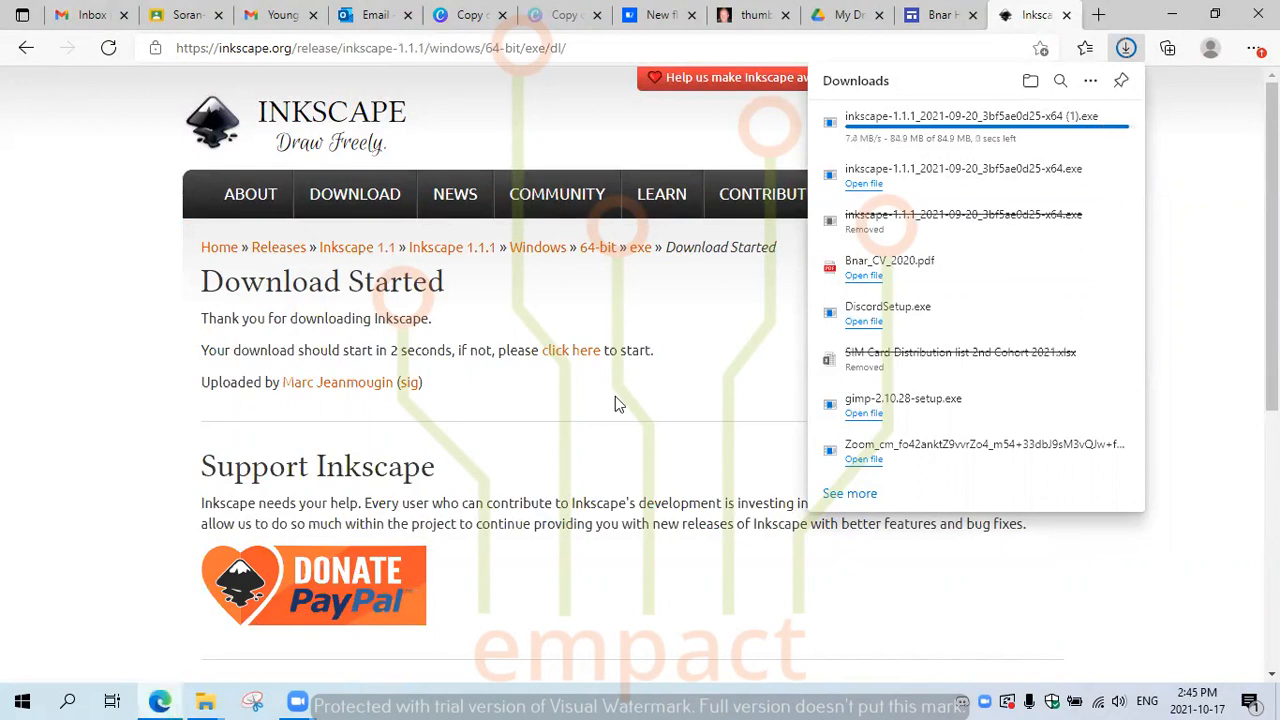
left_click(1030, 84)
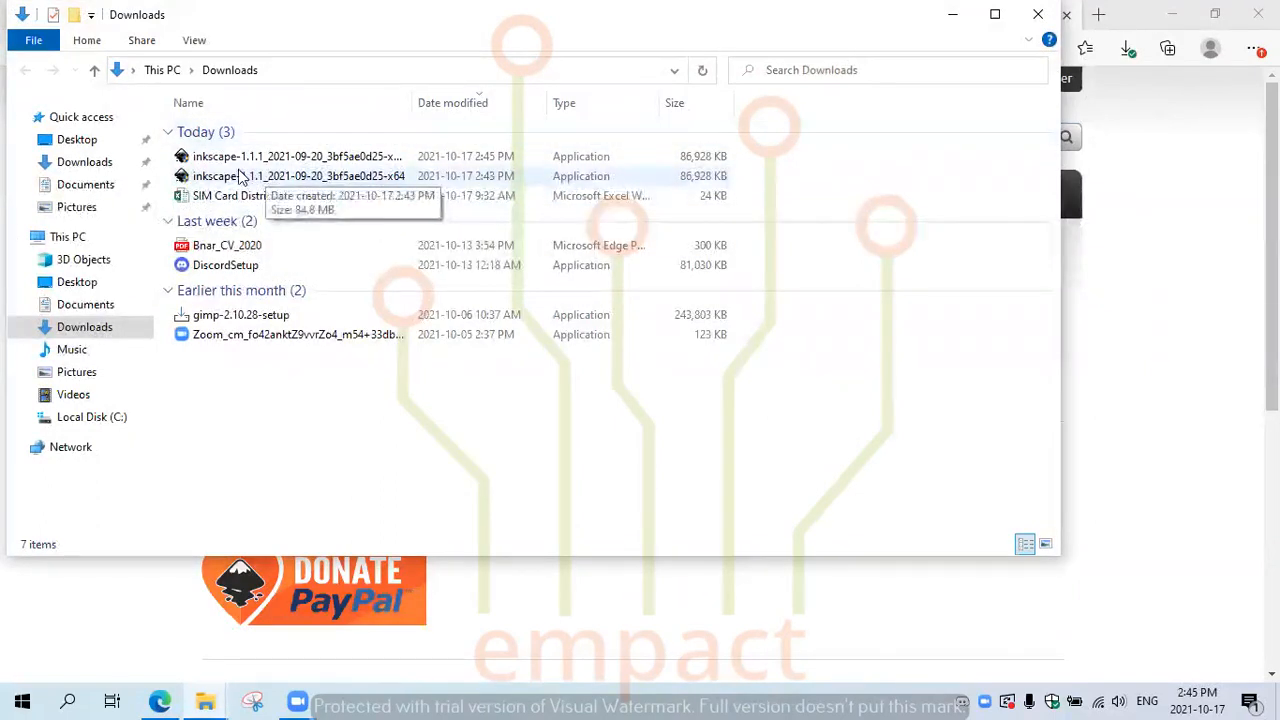
Step: Delete the duplicate installer and launch the remaining one, accepting removal of the old version
left_click(241, 160)
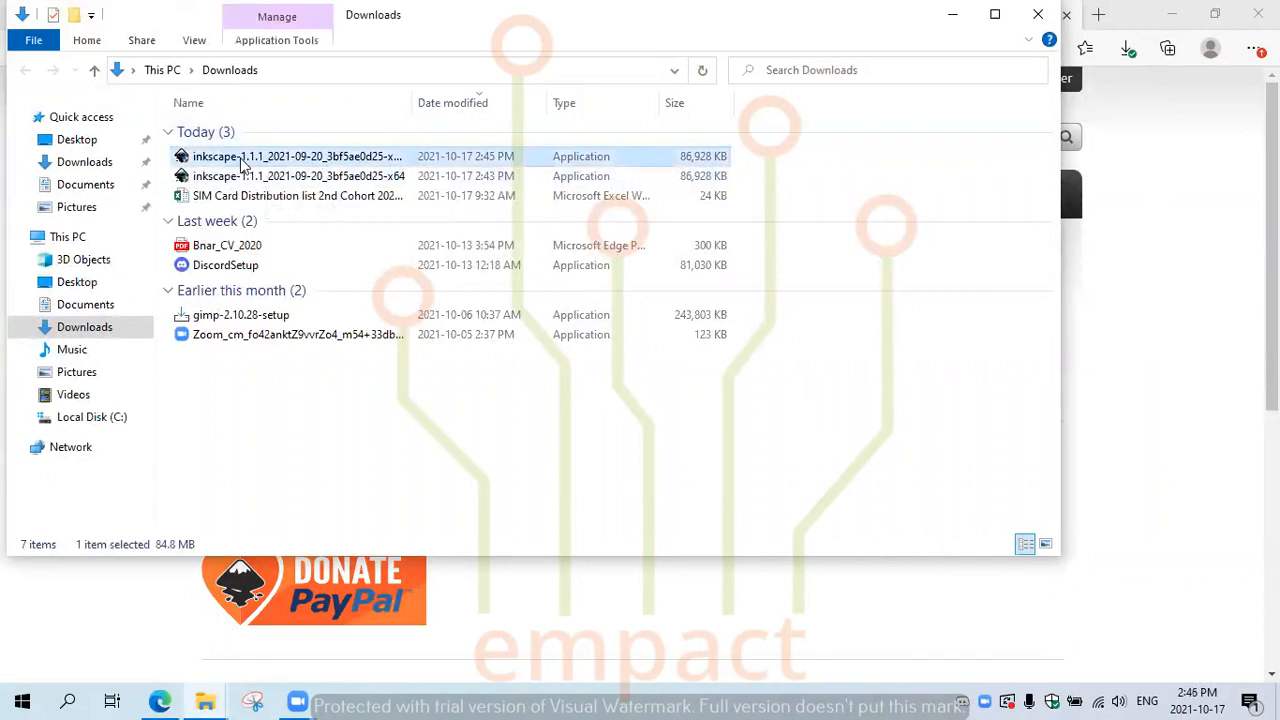
key("Delete")
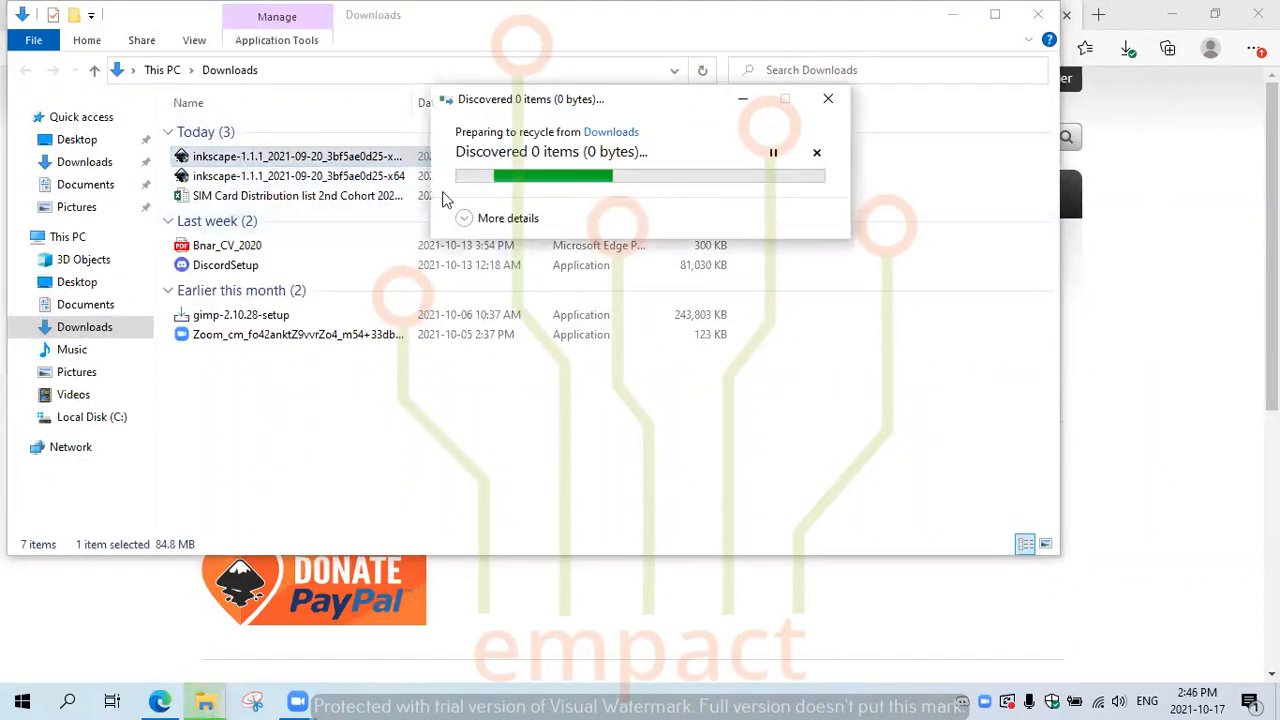
double_click(229, 160)
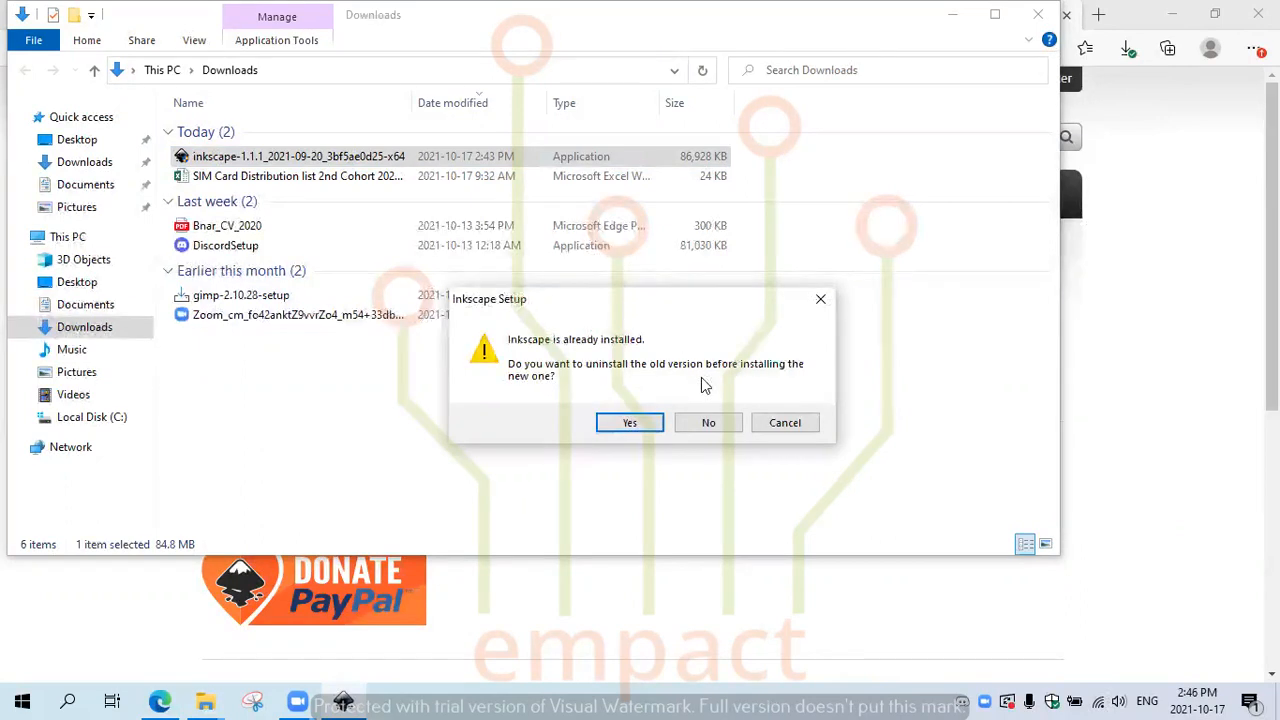
left_click(645, 428)
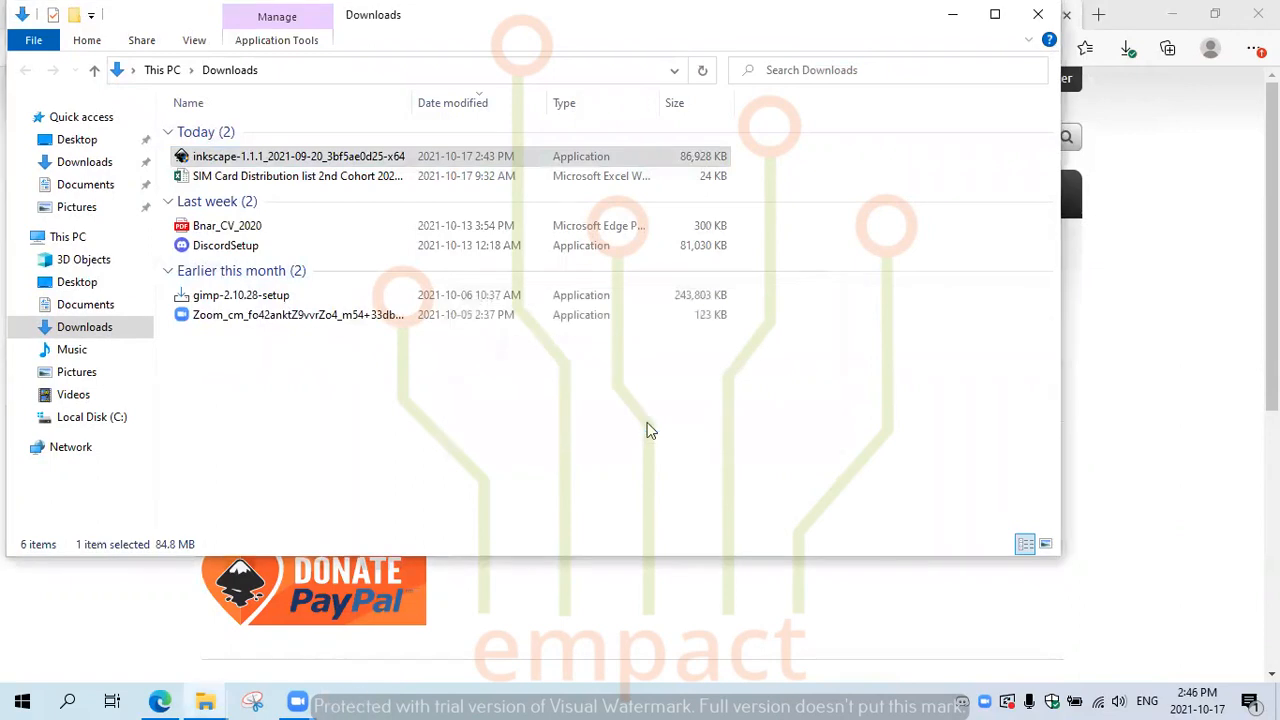
Step: Minimize the Downloads, browser and Zoom windows and close the extra folder windows
left_click(952, 14)
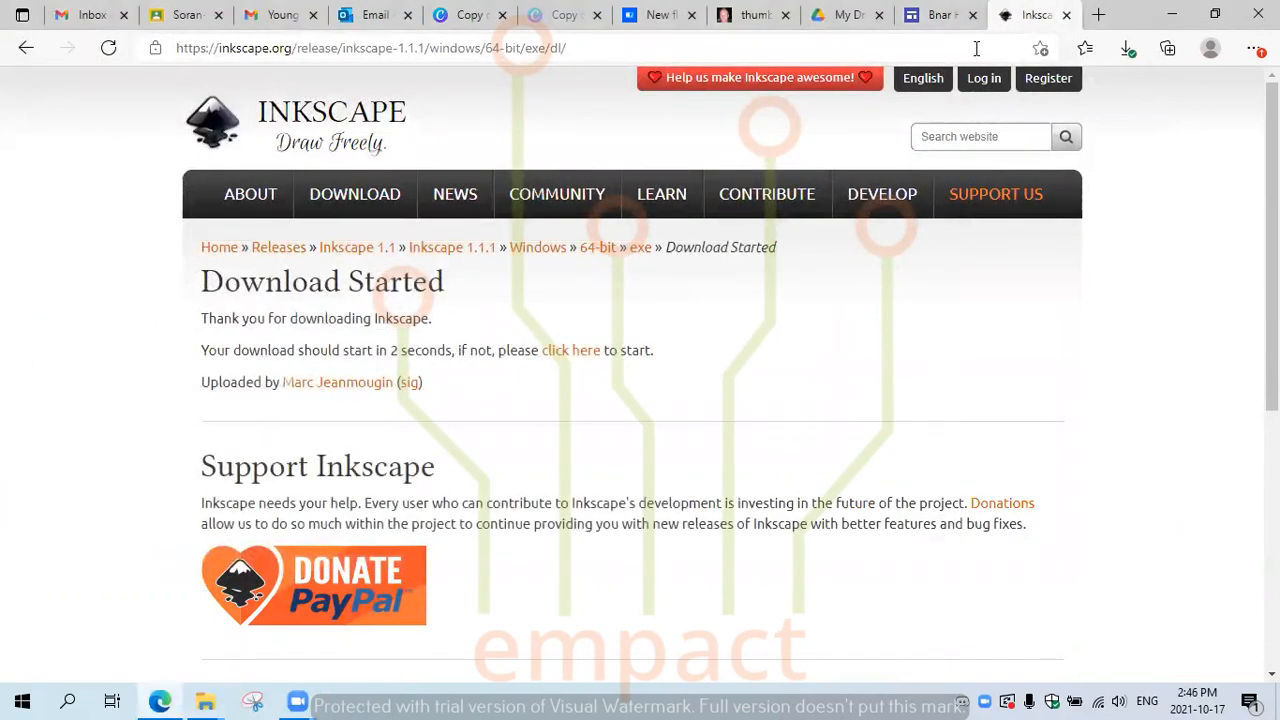
left_click(1172, 14)
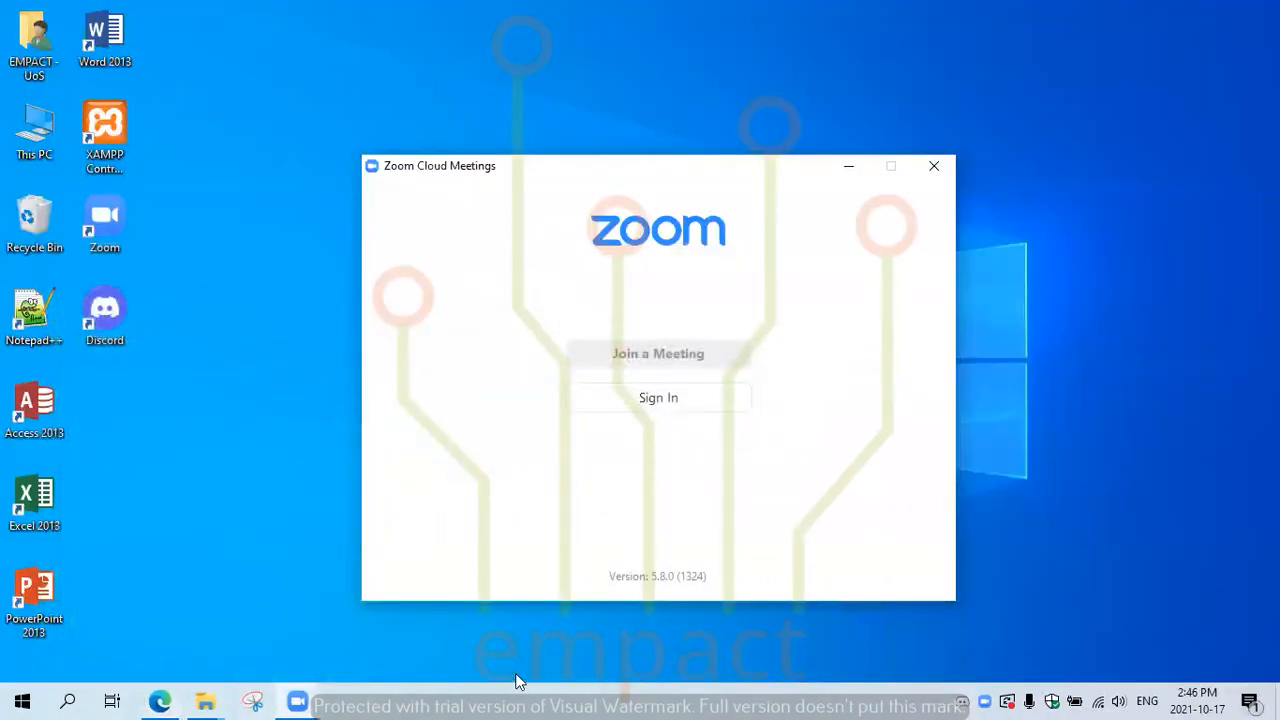
left_click(847, 168)
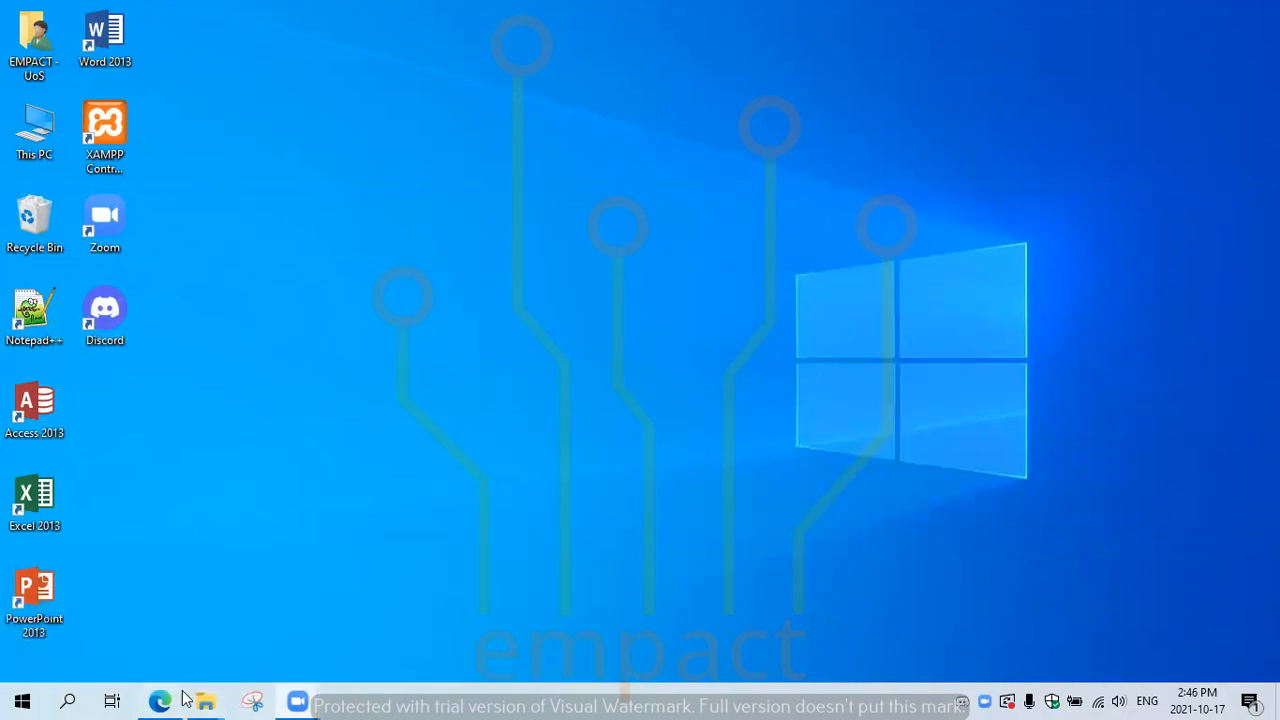
mouse_move(208, 700)
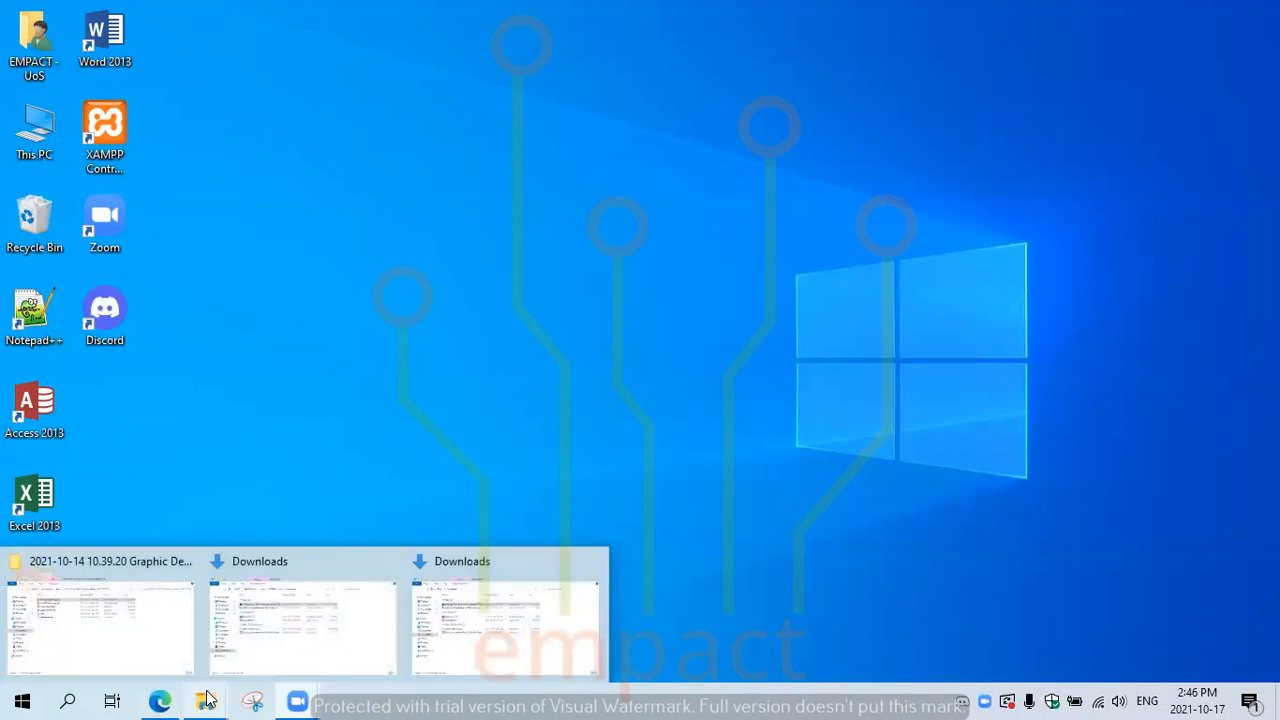
left_click(384, 561)
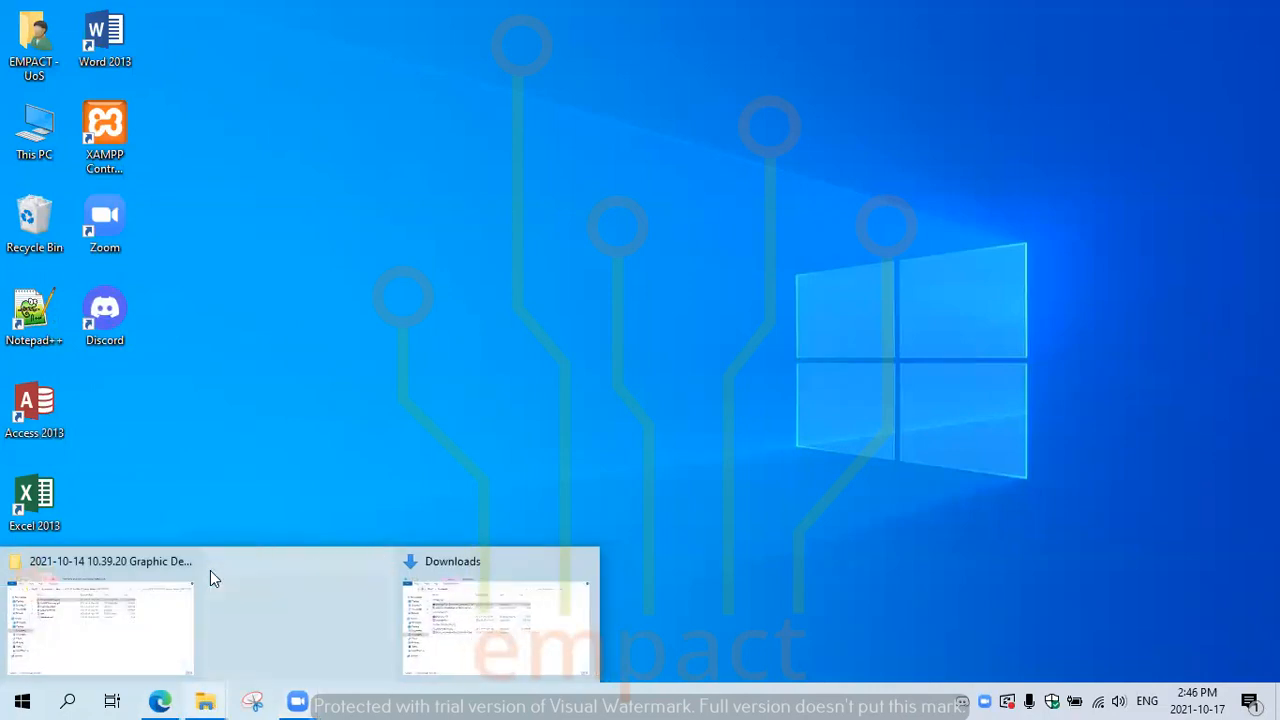
left_click(190, 561)
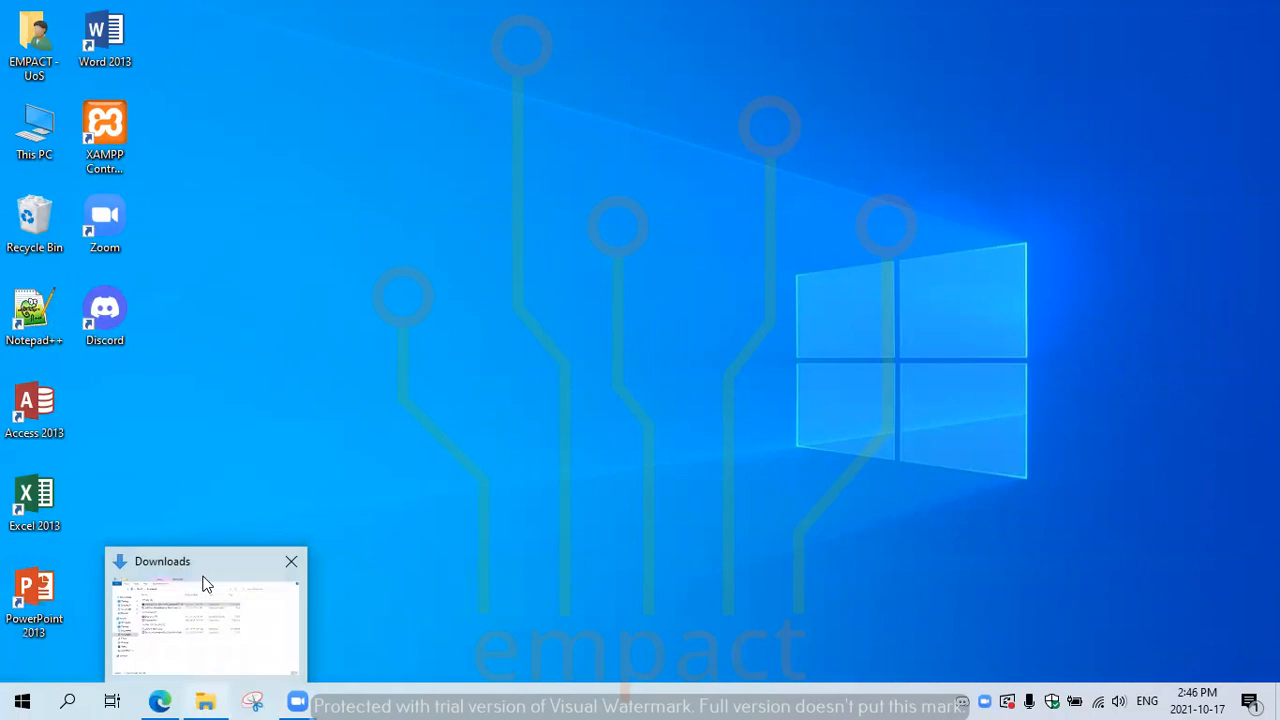
left_click(205, 590)
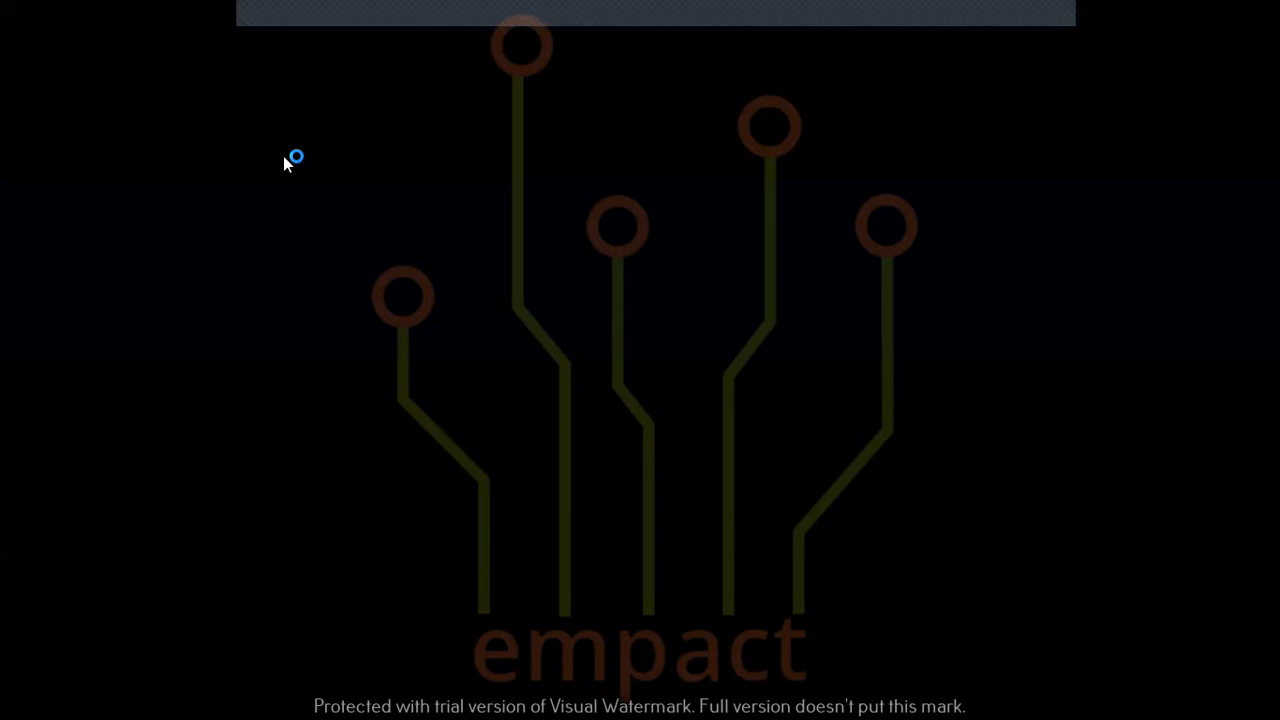
Step: Allow the installer's changes, agree to uninstall the old version, and minimize Downloads
left_click(613, 497)
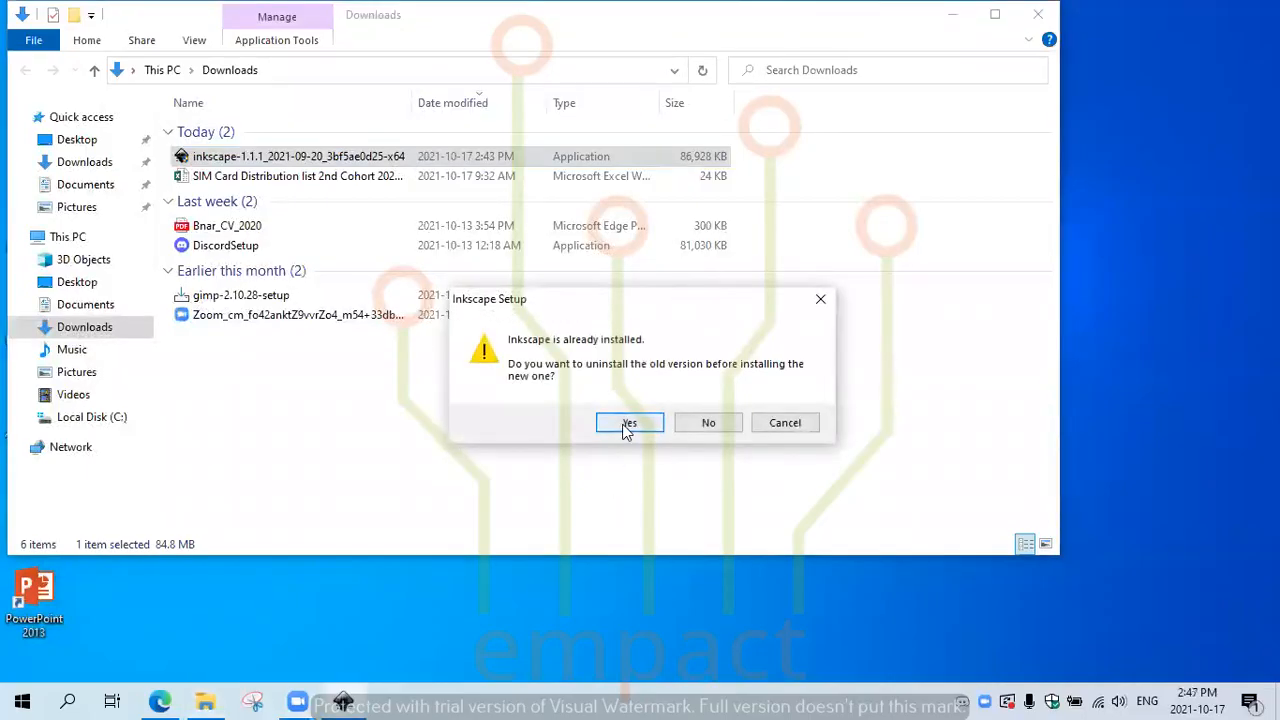
left_click(626, 424)
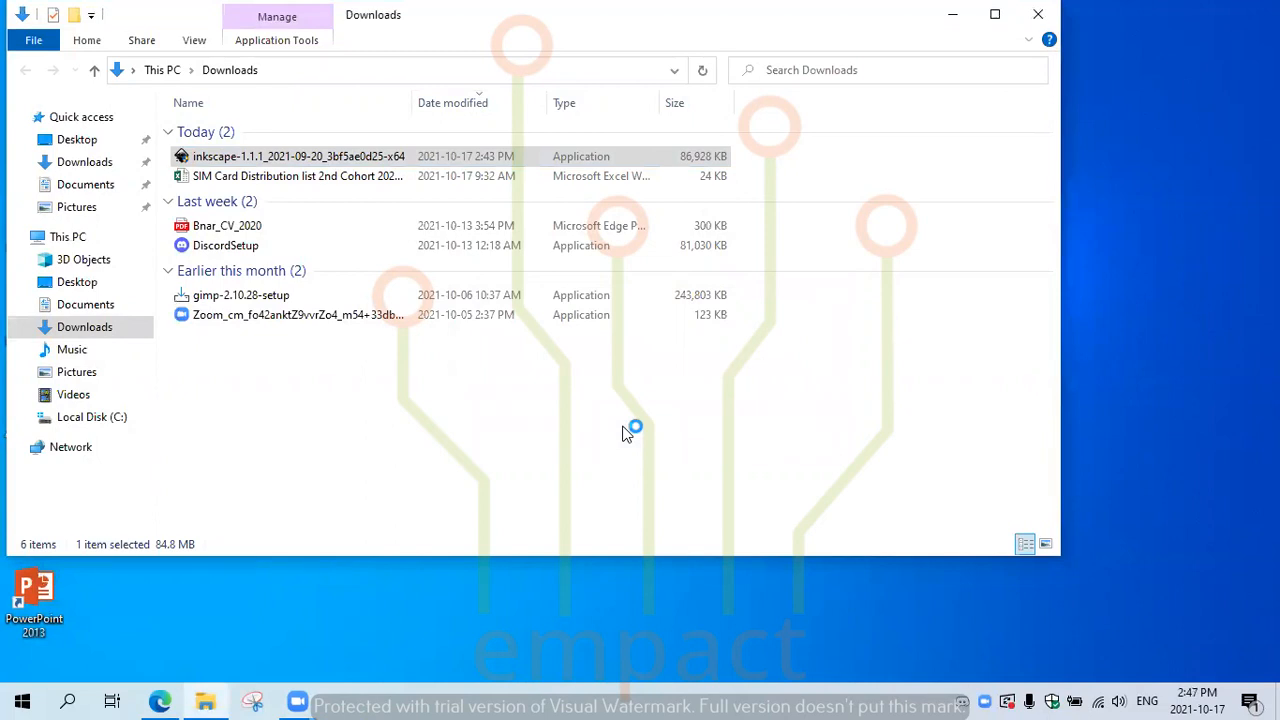
left_click(953, 15)
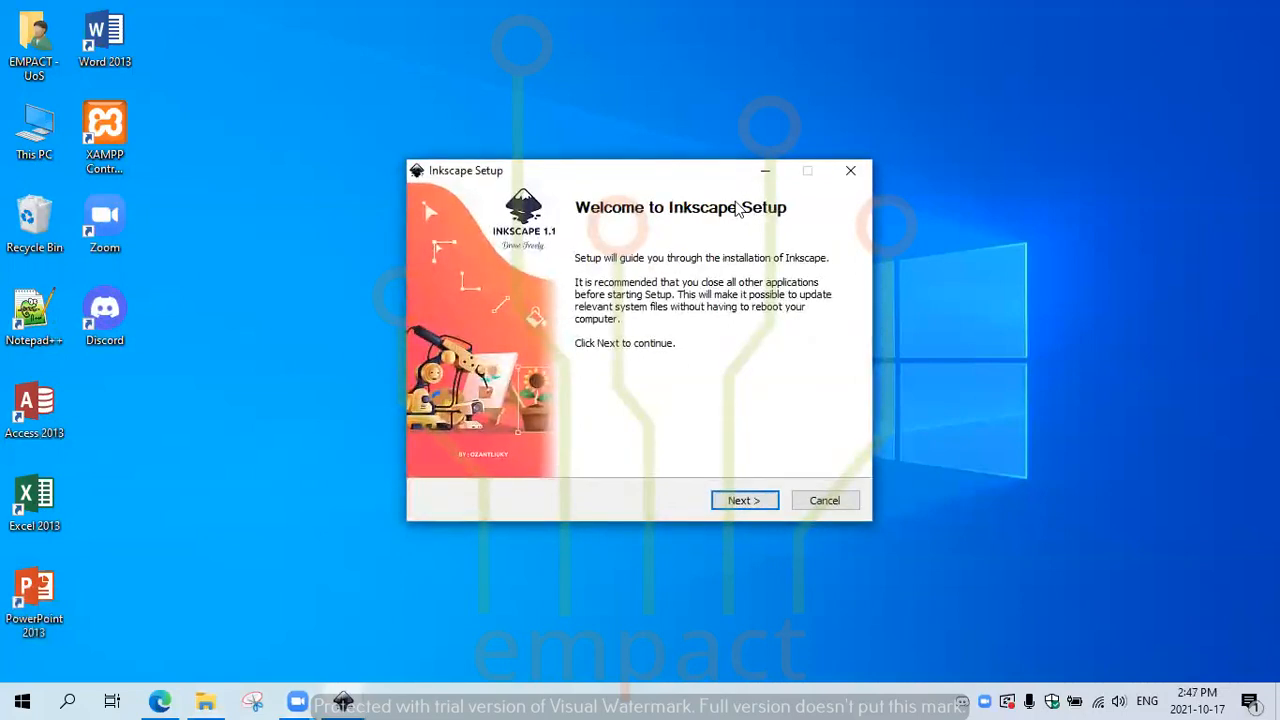
Step: Quit the duplicate Inkscape Setup window, confirming with Yes
left_click(846, 303)
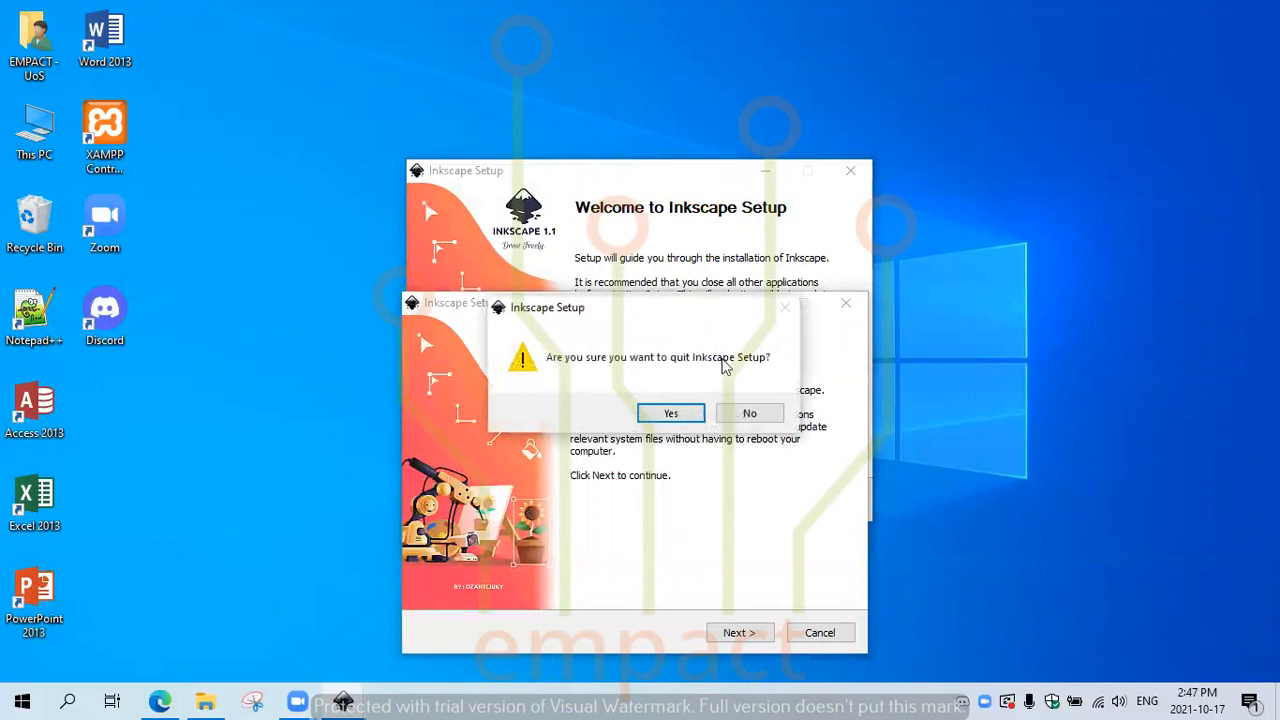
left_click(749, 414)
left_click(851, 170)
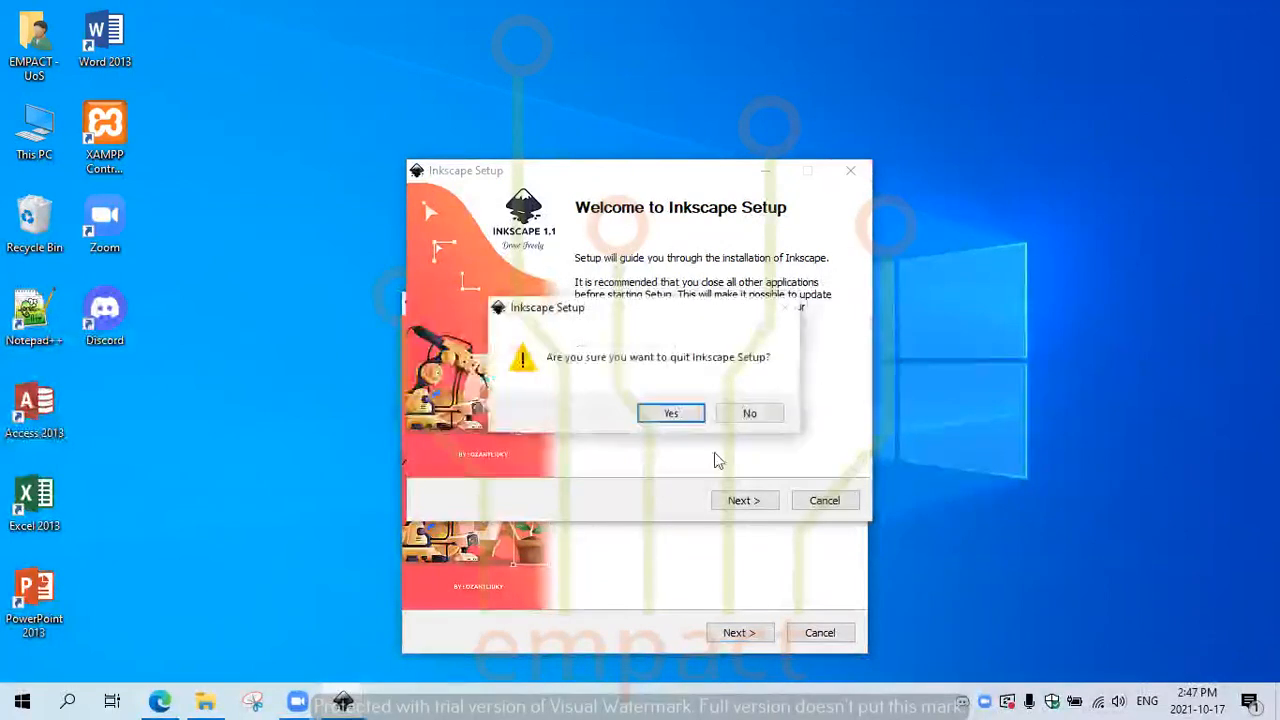
left_click(670, 415)
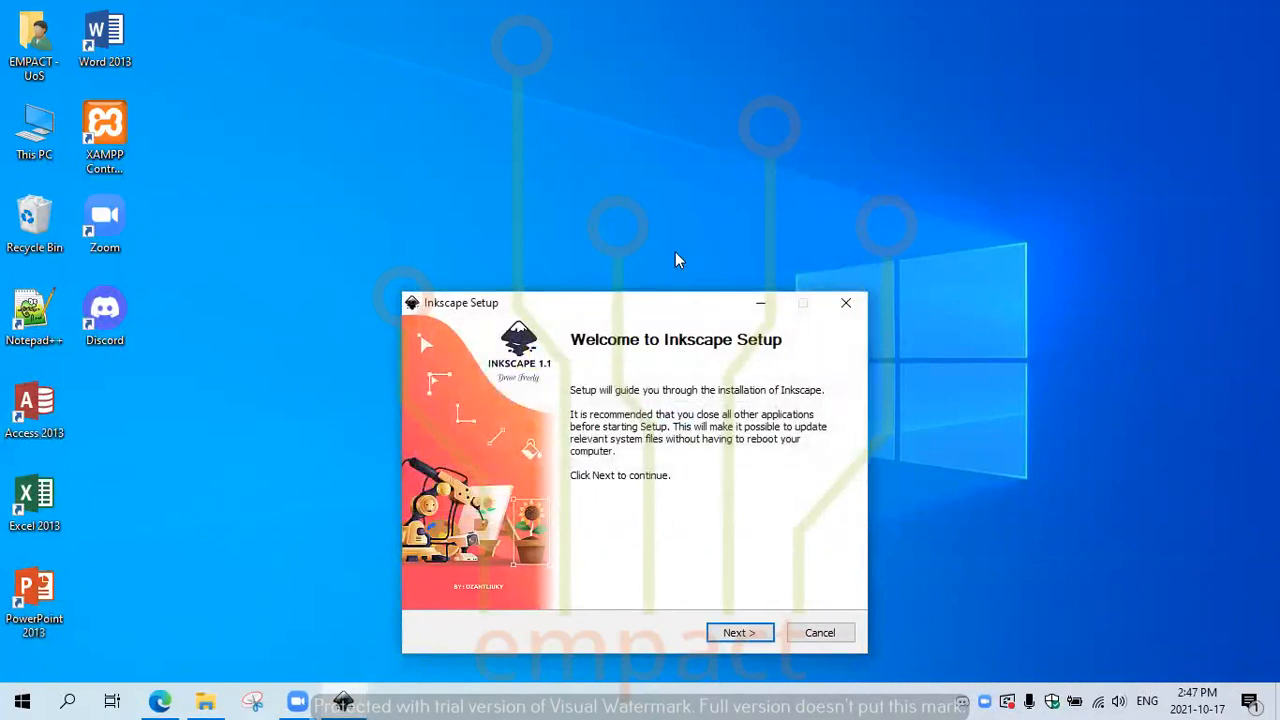
Step: Move the setup window higher, pass the Welcome page and accept the licence agreement
left_click_drag(682, 299, 660, 177)
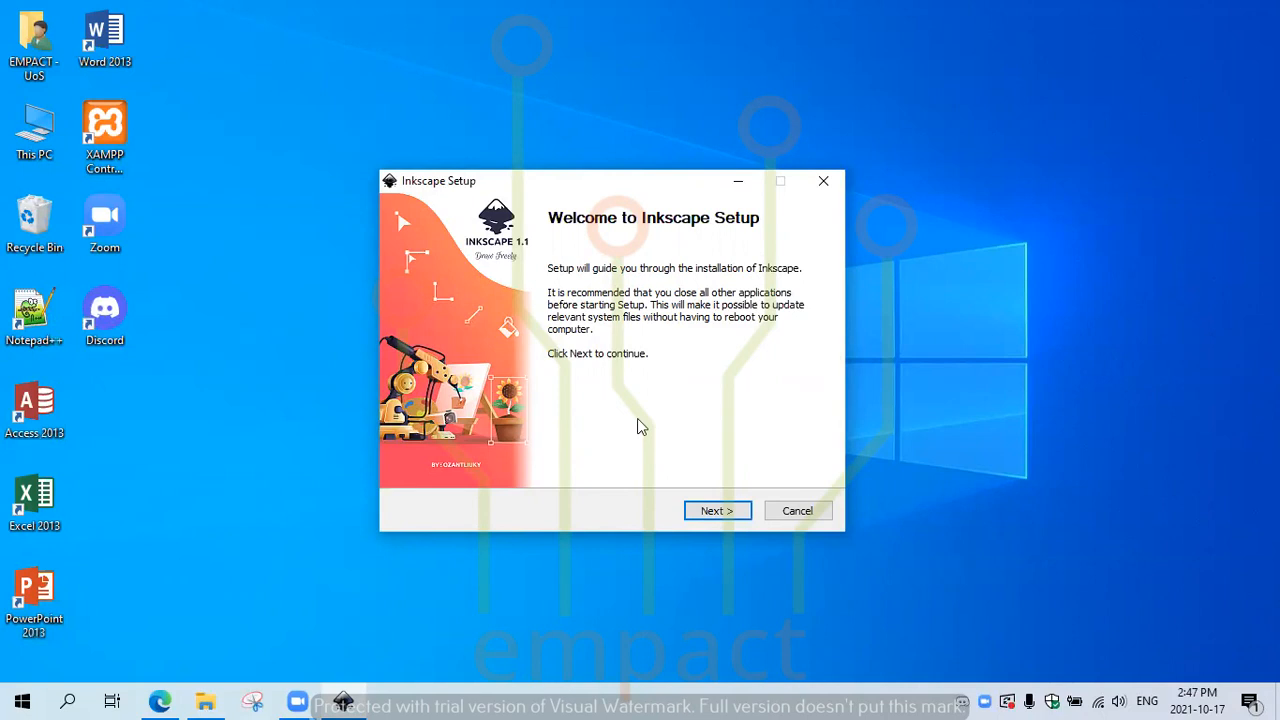
left_click(718, 514)
left_click(717, 514)
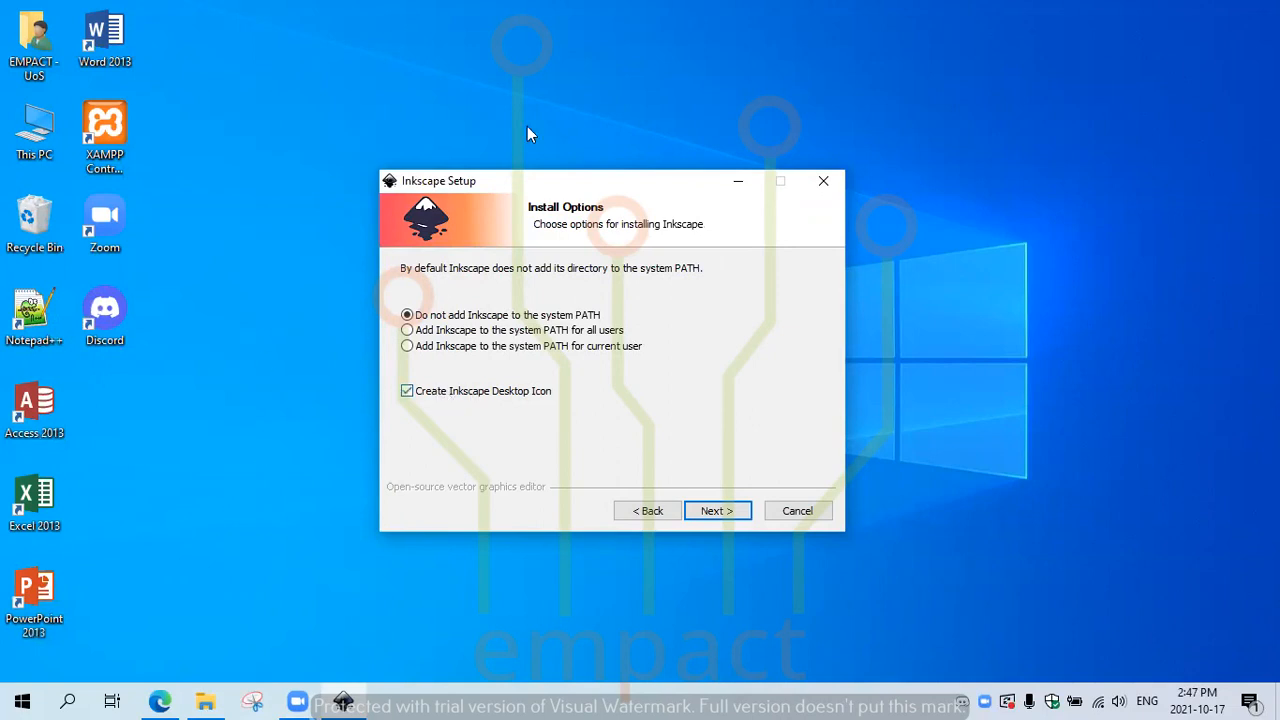
Step: Keep the default options, C:\Program Files\Inkscape location and Start Menu folder, then install
left_click(716, 511)
left_click(716, 511)
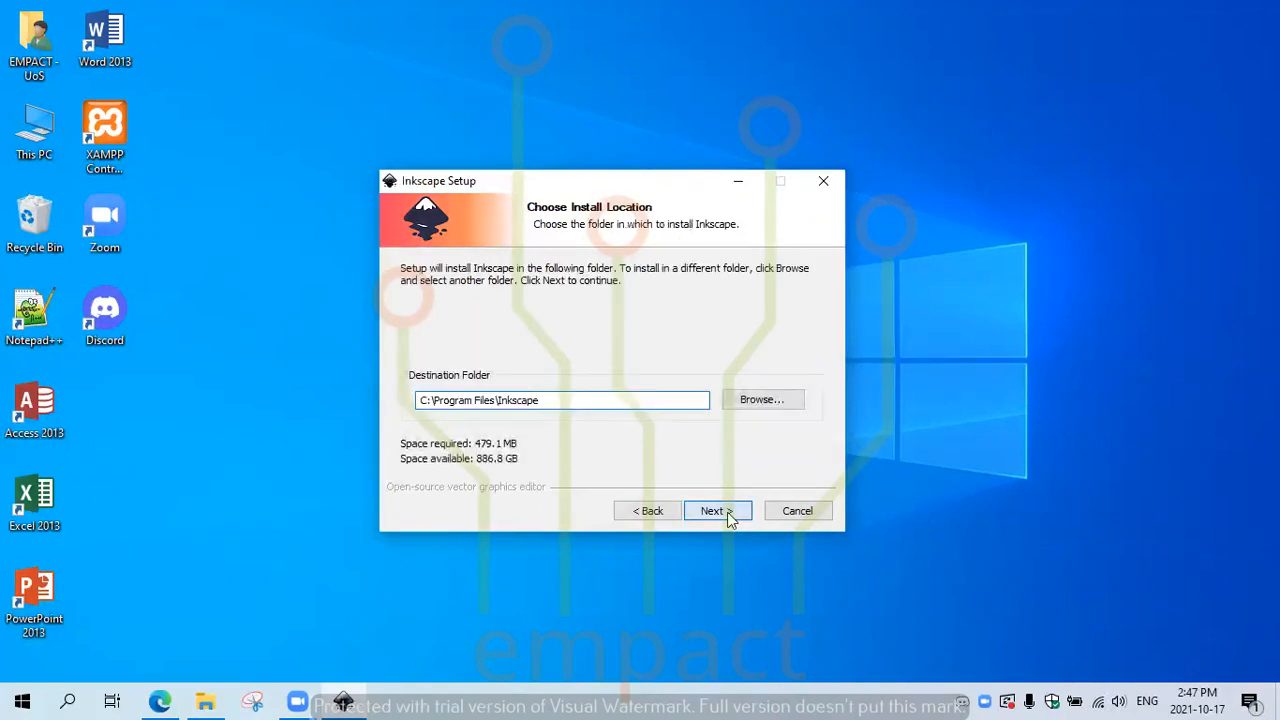
left_click(727, 512)
left_click(727, 512)
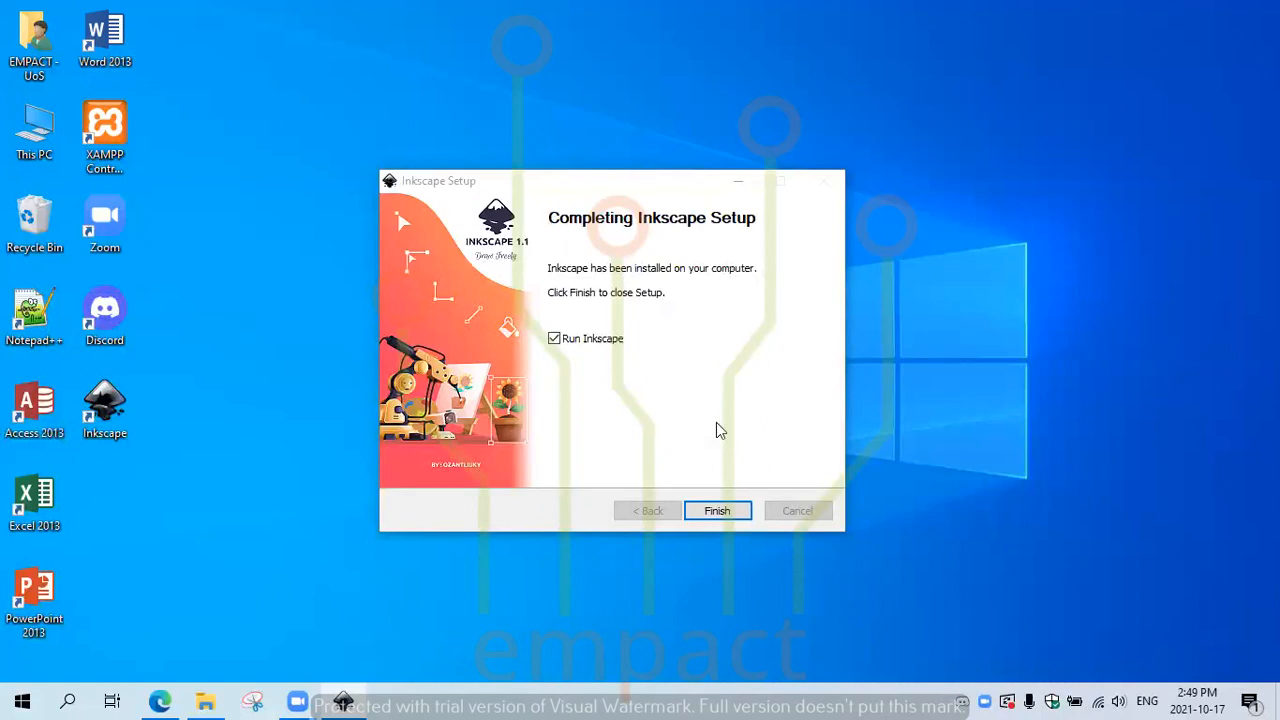
Step: Finish Inkscape Setup with Run Inkscape left ticked
left_click(716, 511)
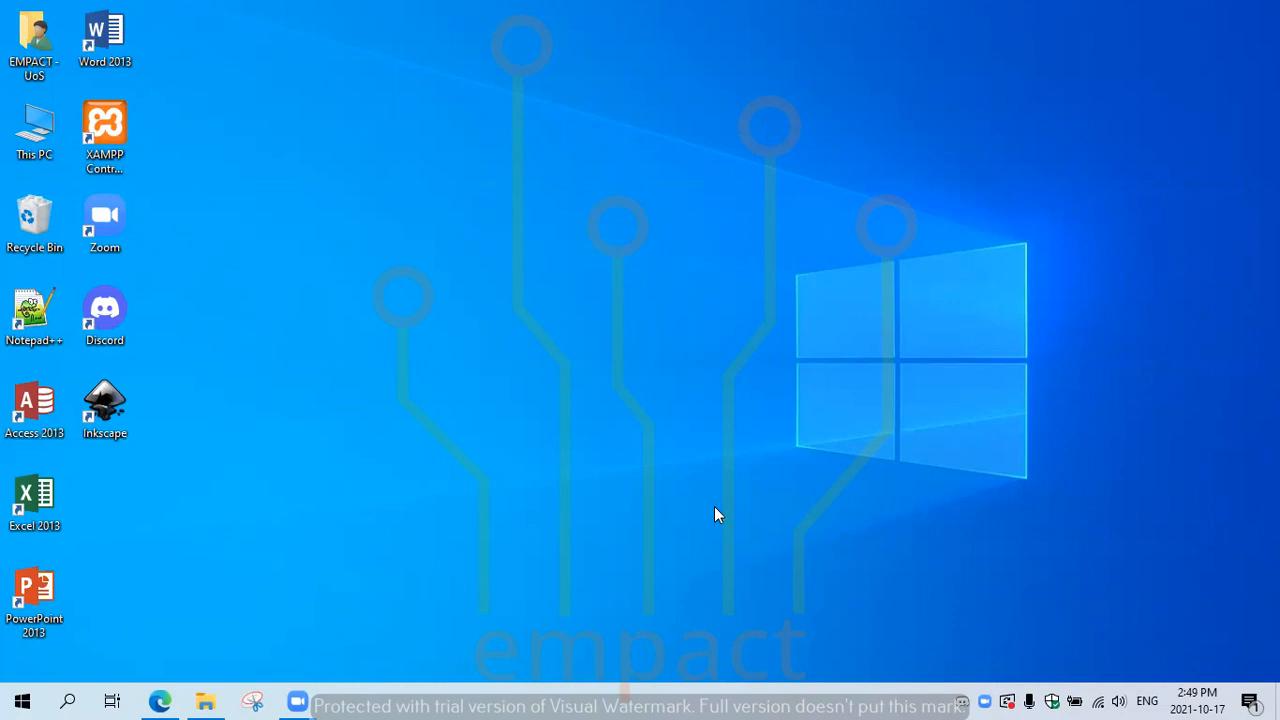
Step: Drag on screen while Inkscape 1.1 launches to its Welcome quick-setup screen
left_click_drag(714, 506, 243, 437)
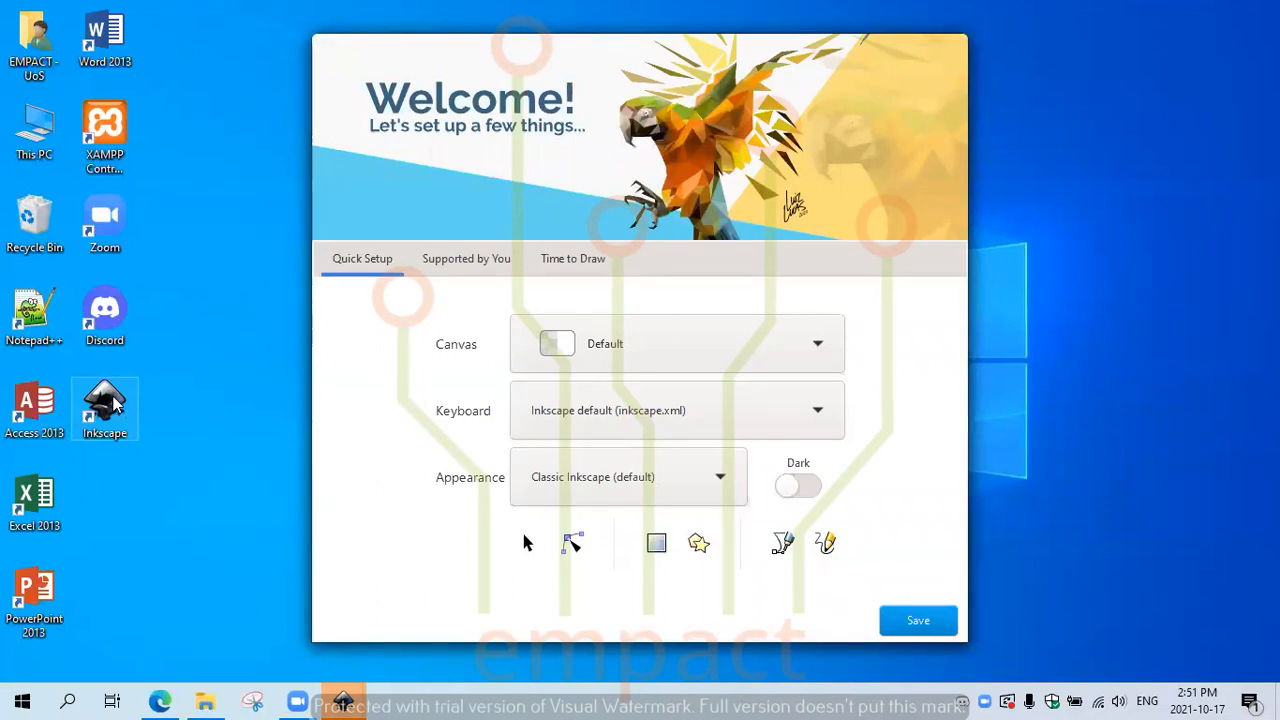
mouse_move(360, 698)
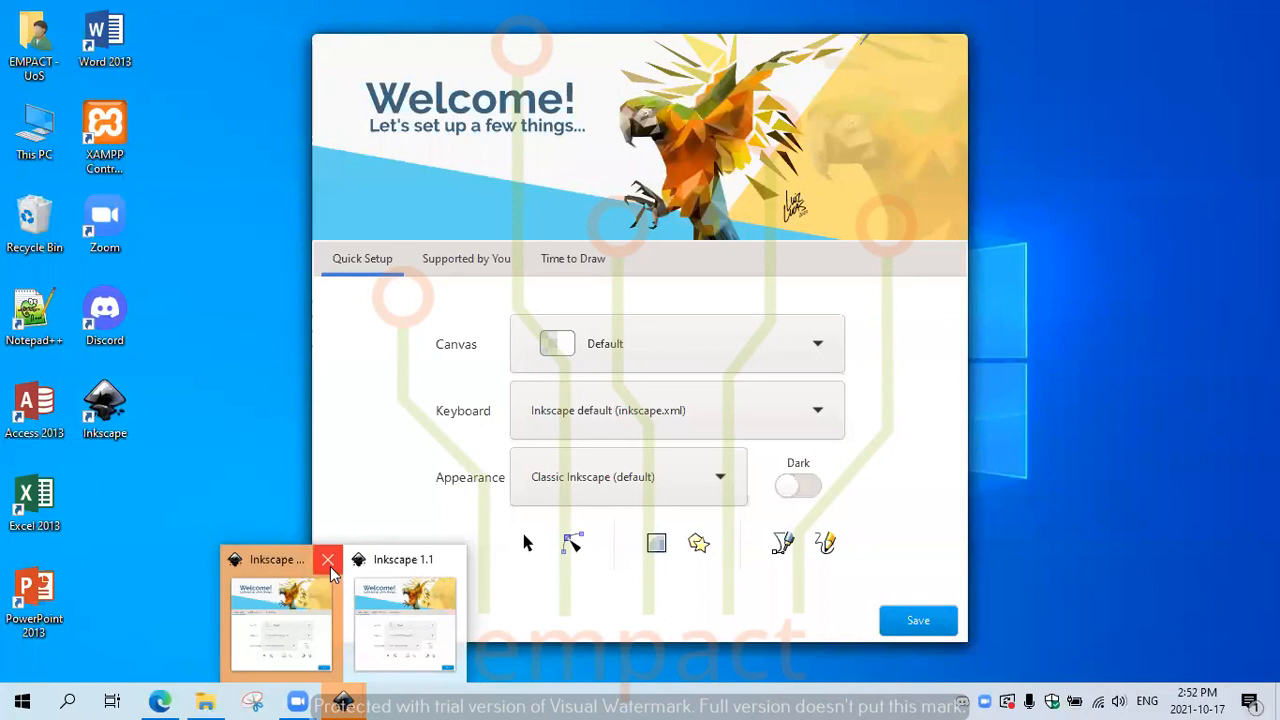
left_click(329, 559)
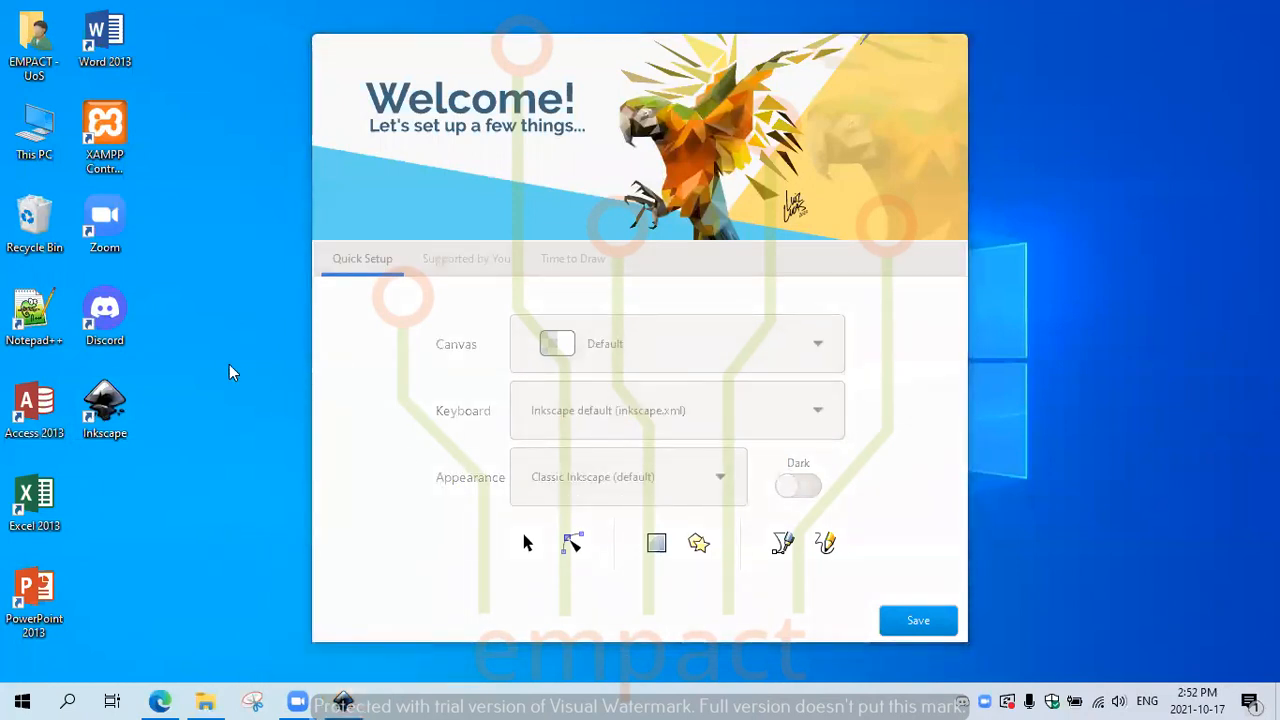
left_click(407, 456)
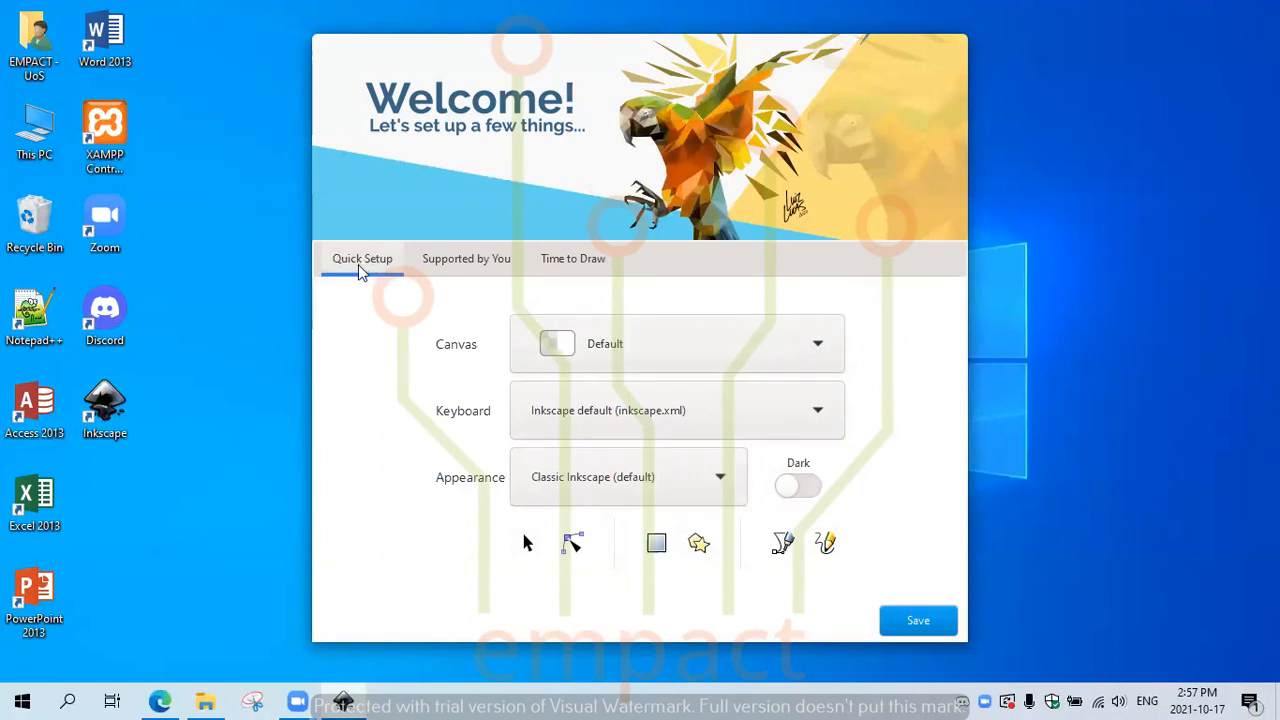
Step: Choose a Dark canvas, Inkscape default shortcuts, Classic appearance, and switch on the Dark theme
left_click(778, 357)
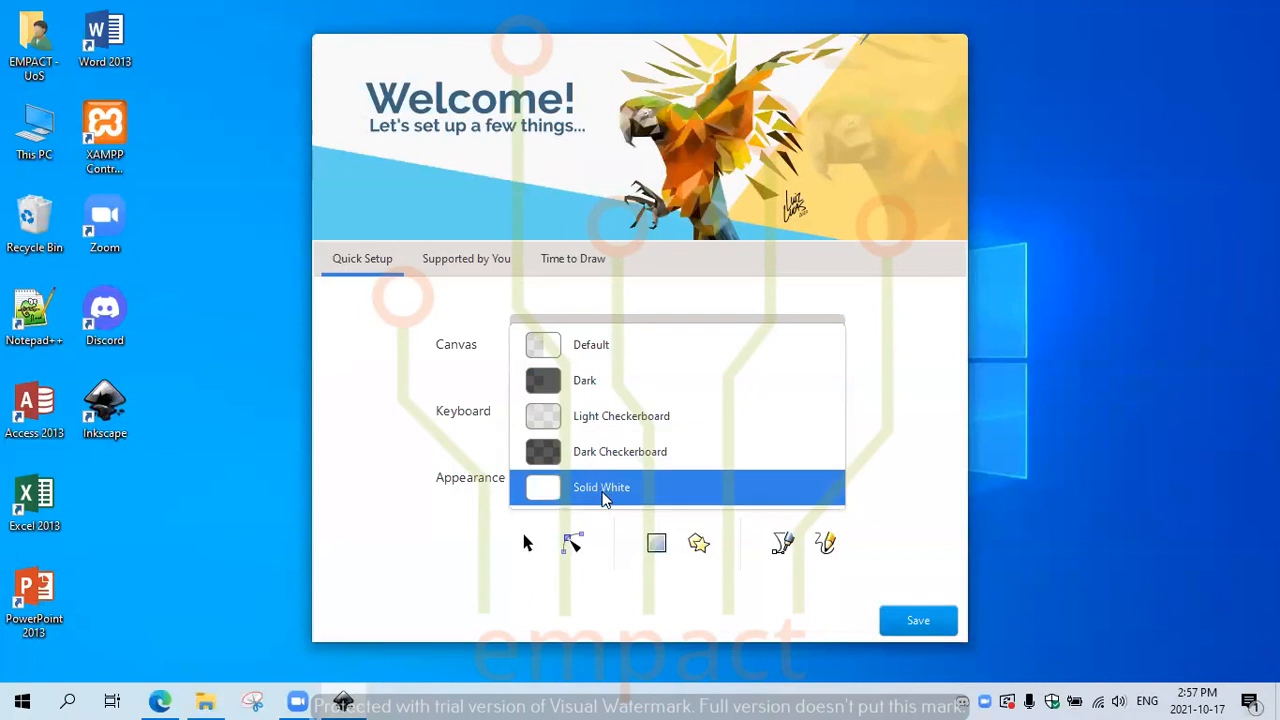
left_click(607, 392)
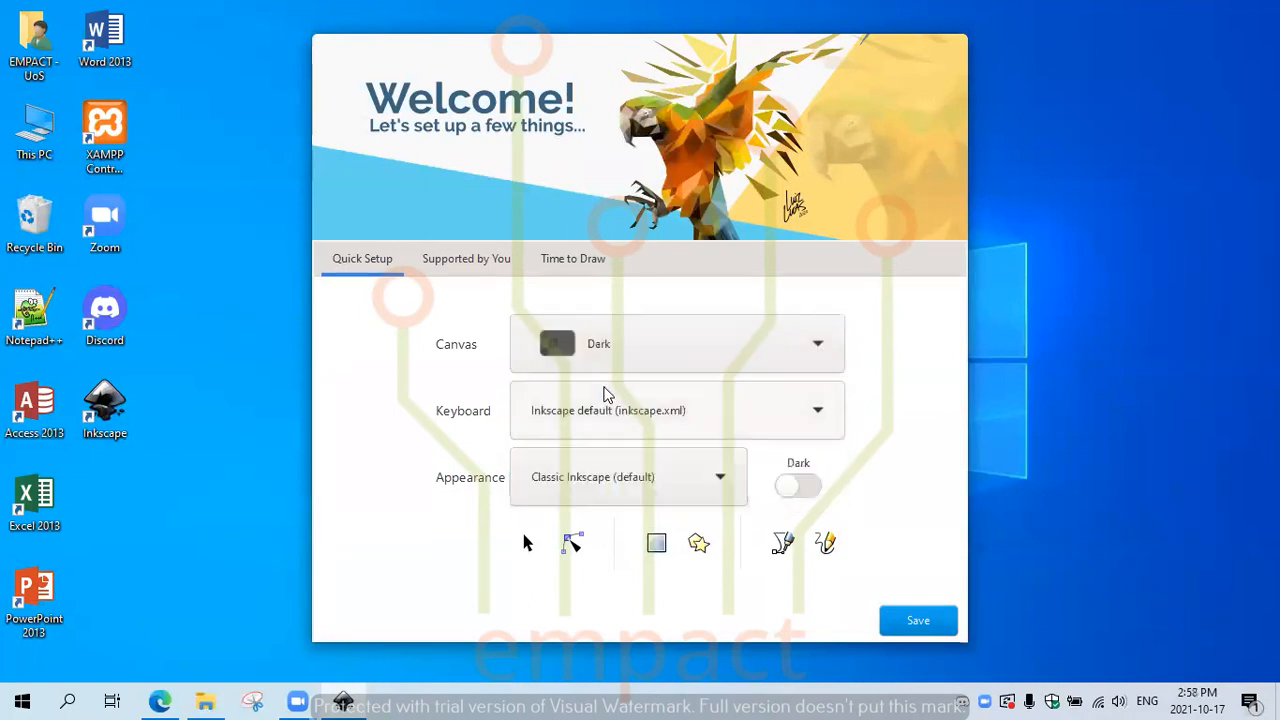
left_click(544, 412)
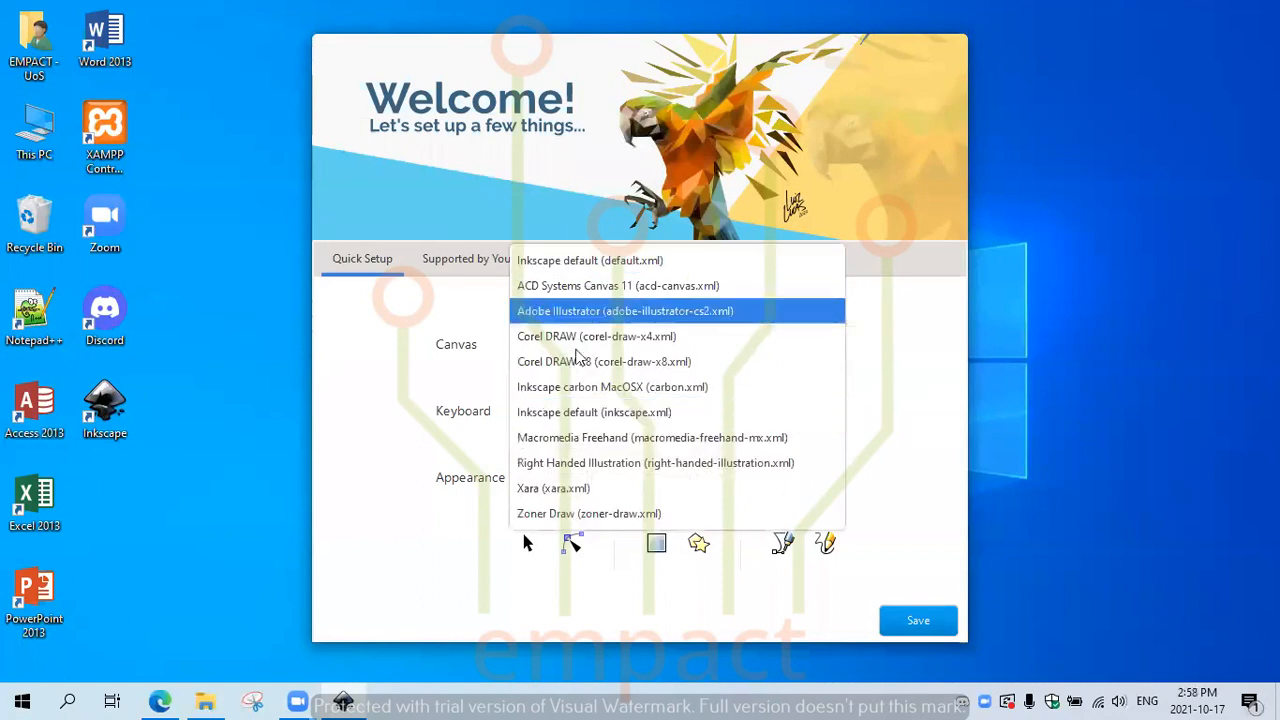
left_click(375, 520)
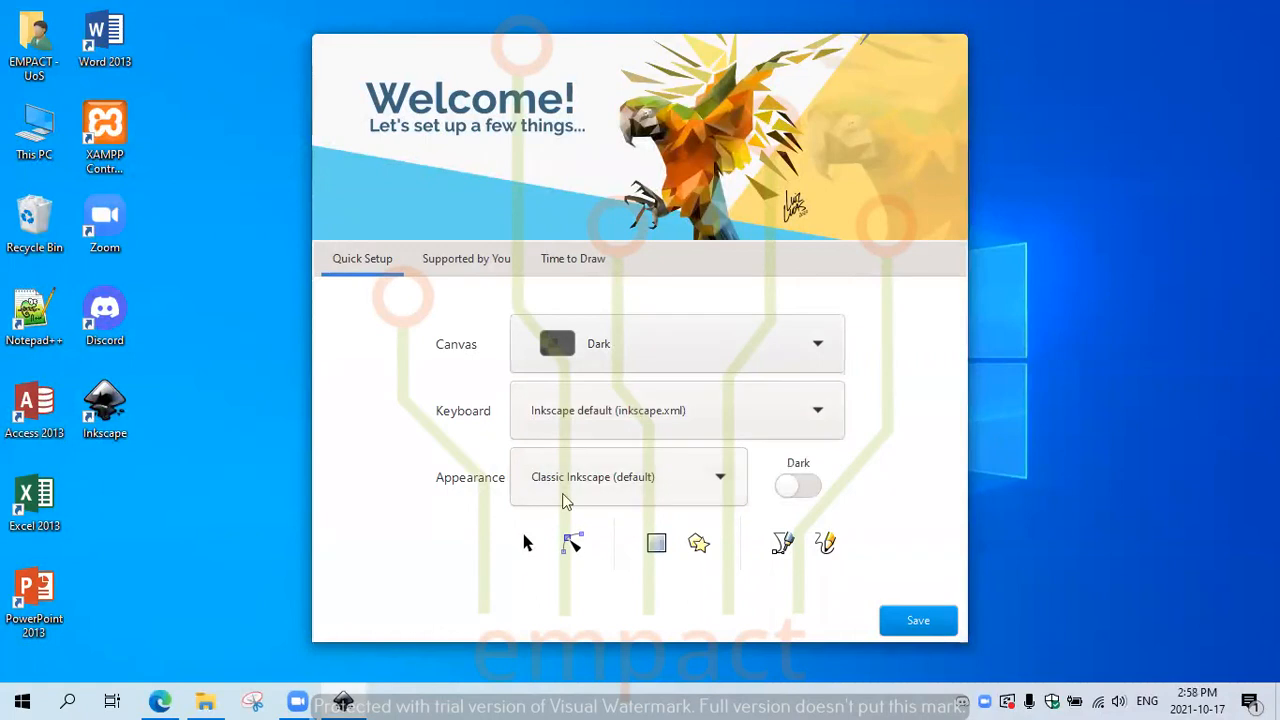
left_click(638, 484)
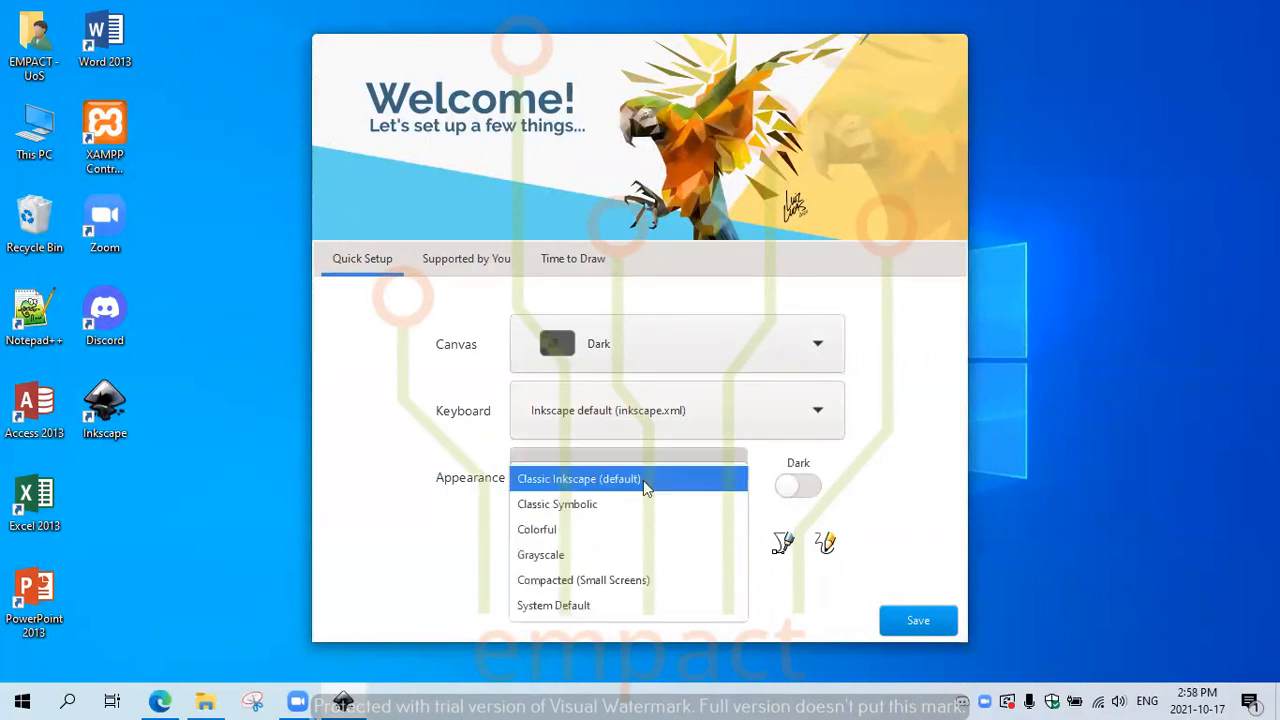
left_click(549, 531)
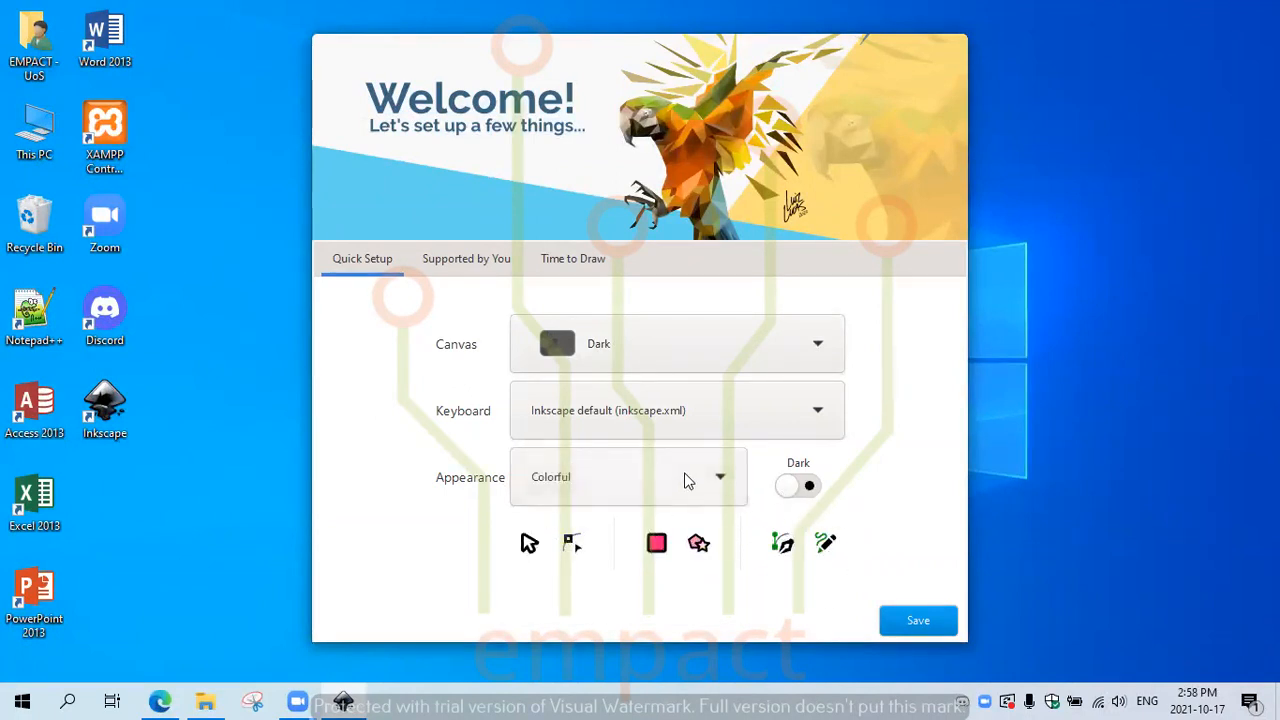
left_click(712, 478)
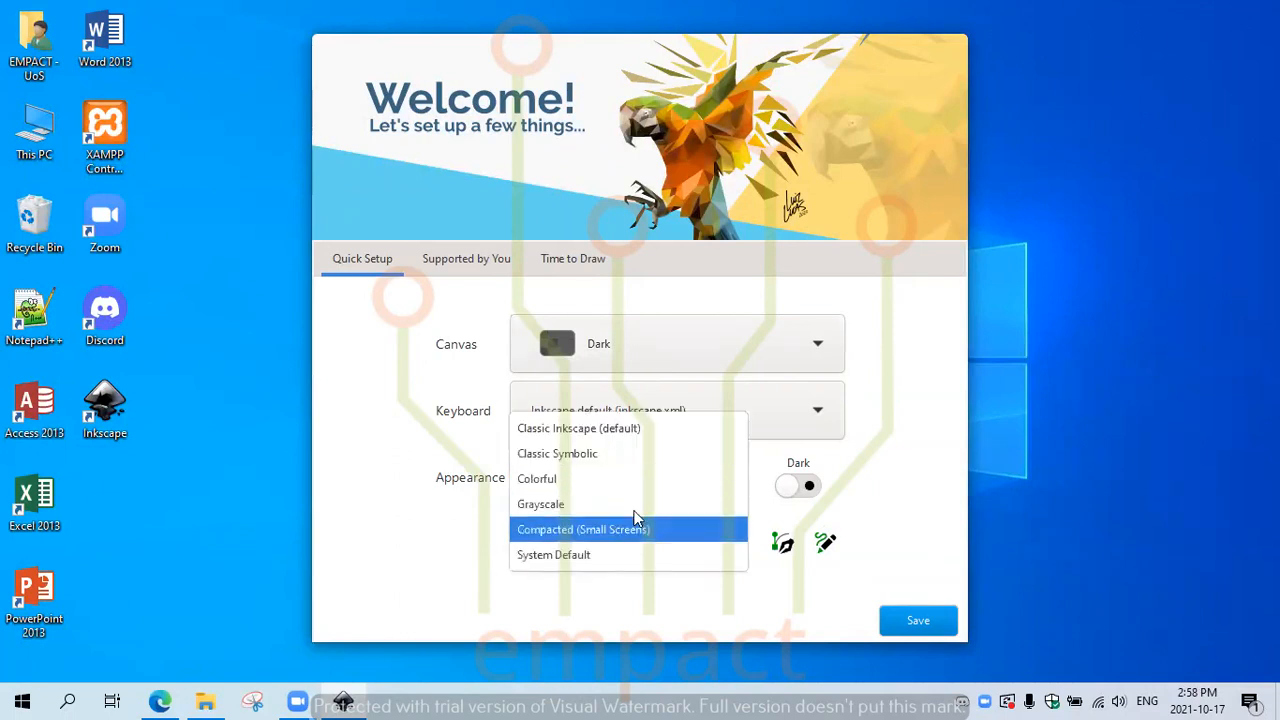
left_click(618, 434)
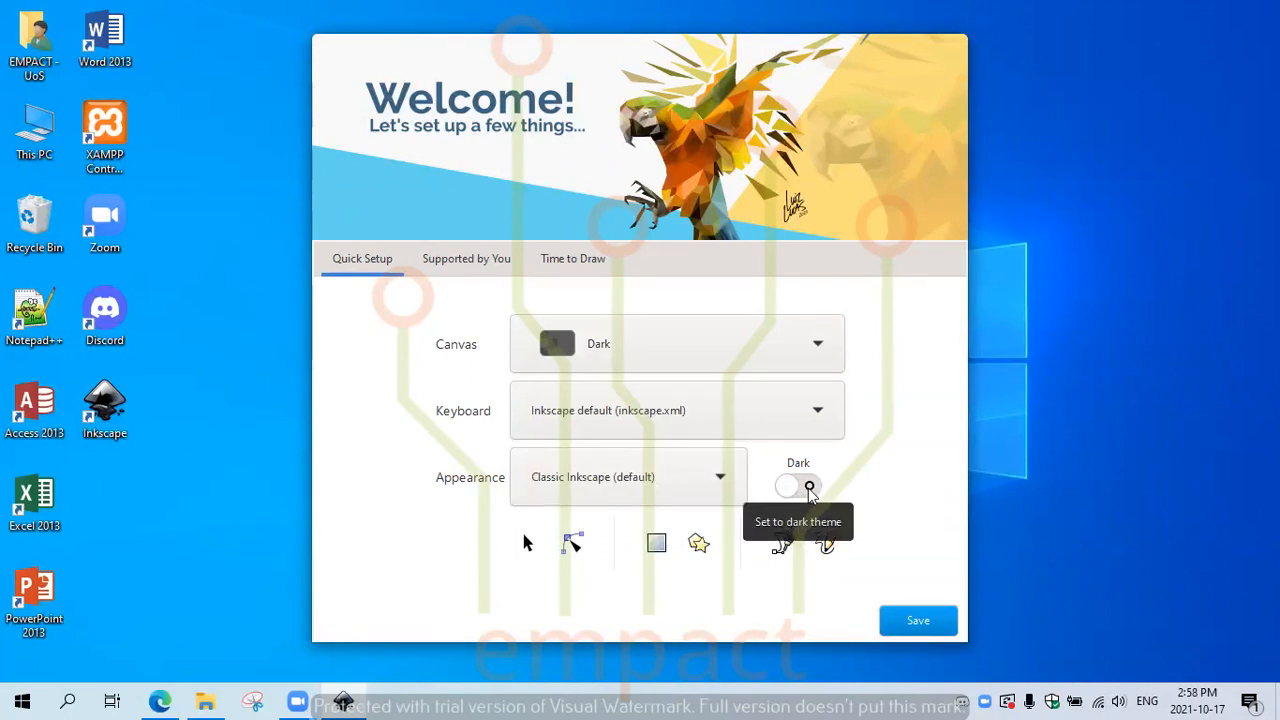
left_click(808, 488)
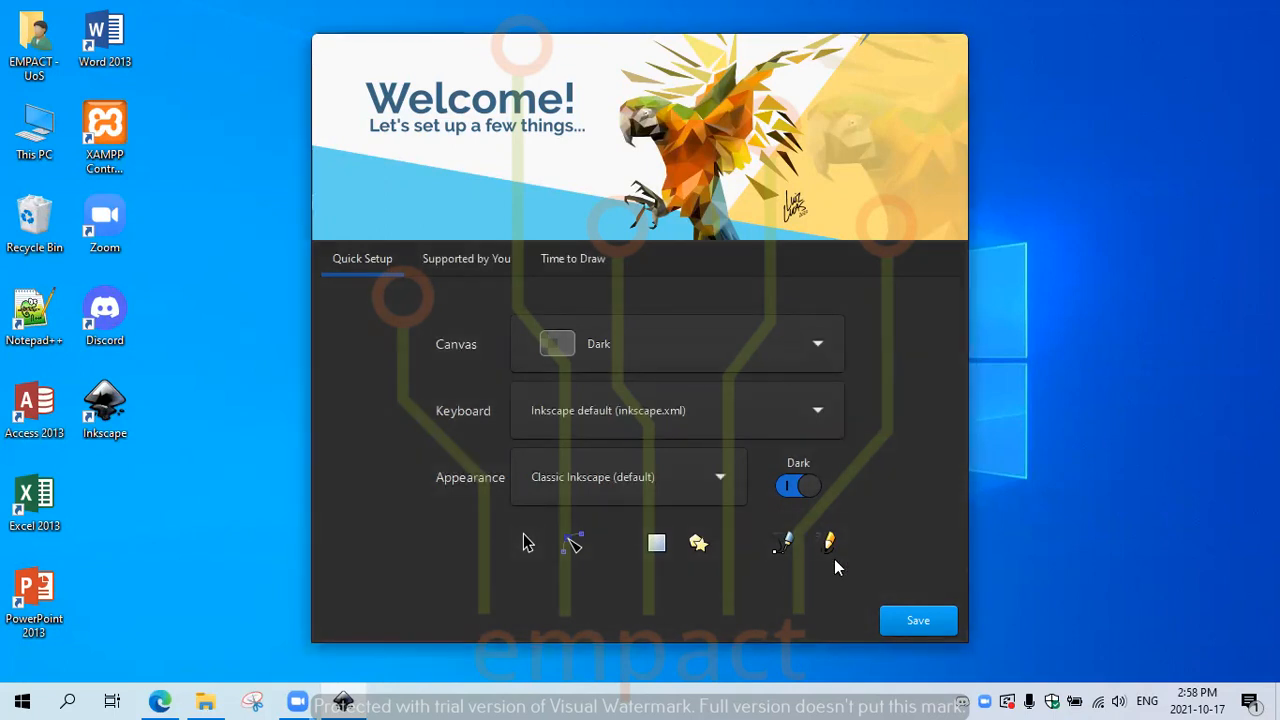
Step: Save the Quick Setup choices and confirm Thanks! on the Supported by You page
left_click(917, 621)
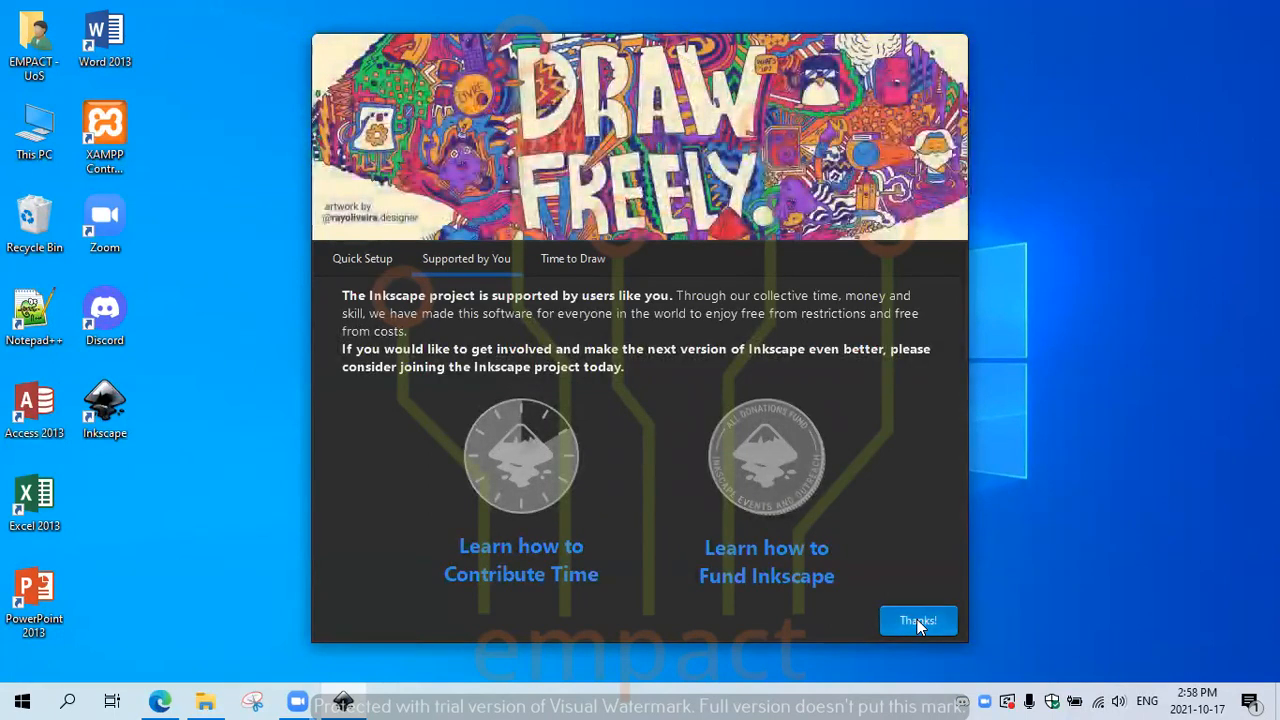
left_click(917, 621)
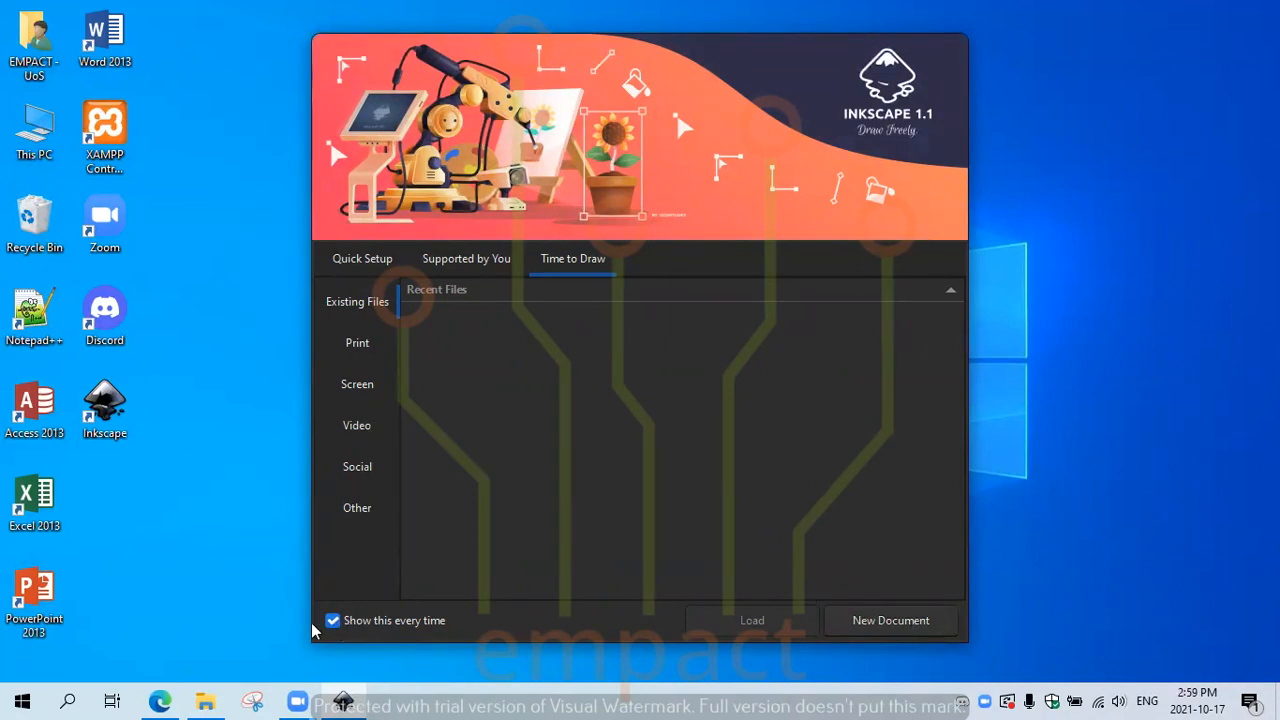
Step: Create a new blank document from the welcome dialog's Time to Draw tab
left_click(866, 622)
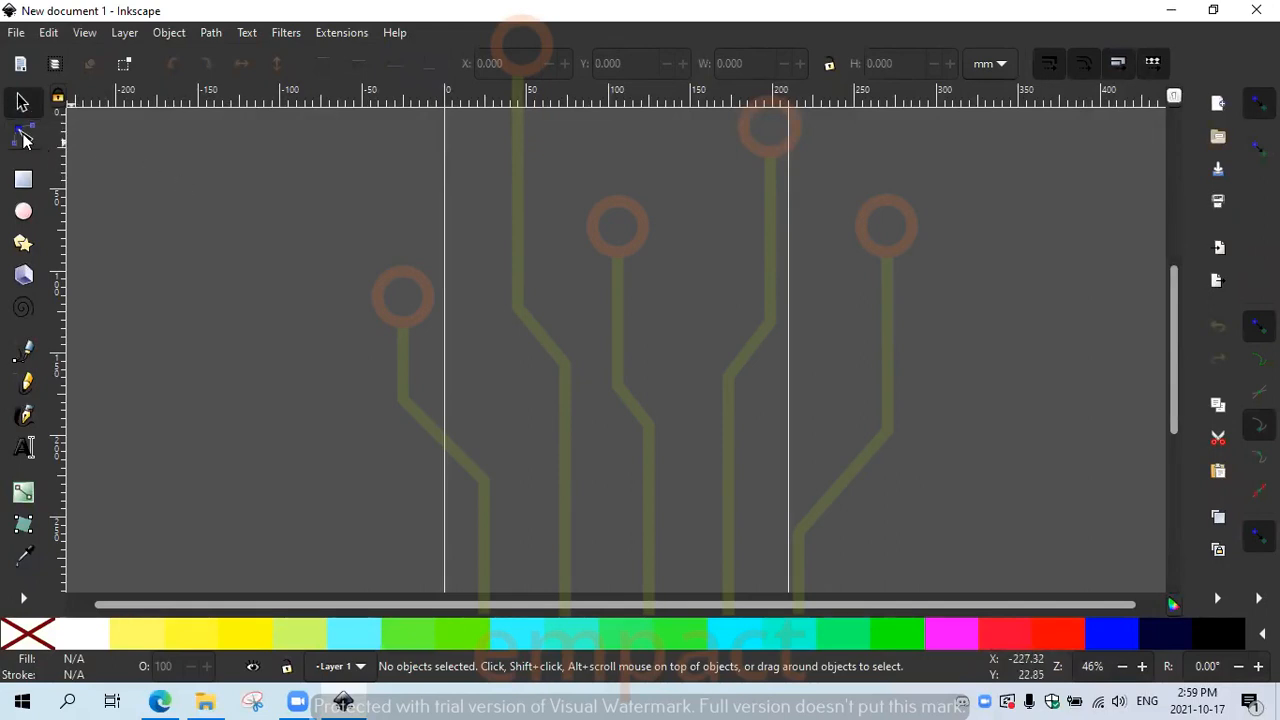
Step: Drag out a blue rectangle near the top of the page, resizing it to about 151 × 71 mm
left_click(30, 186)
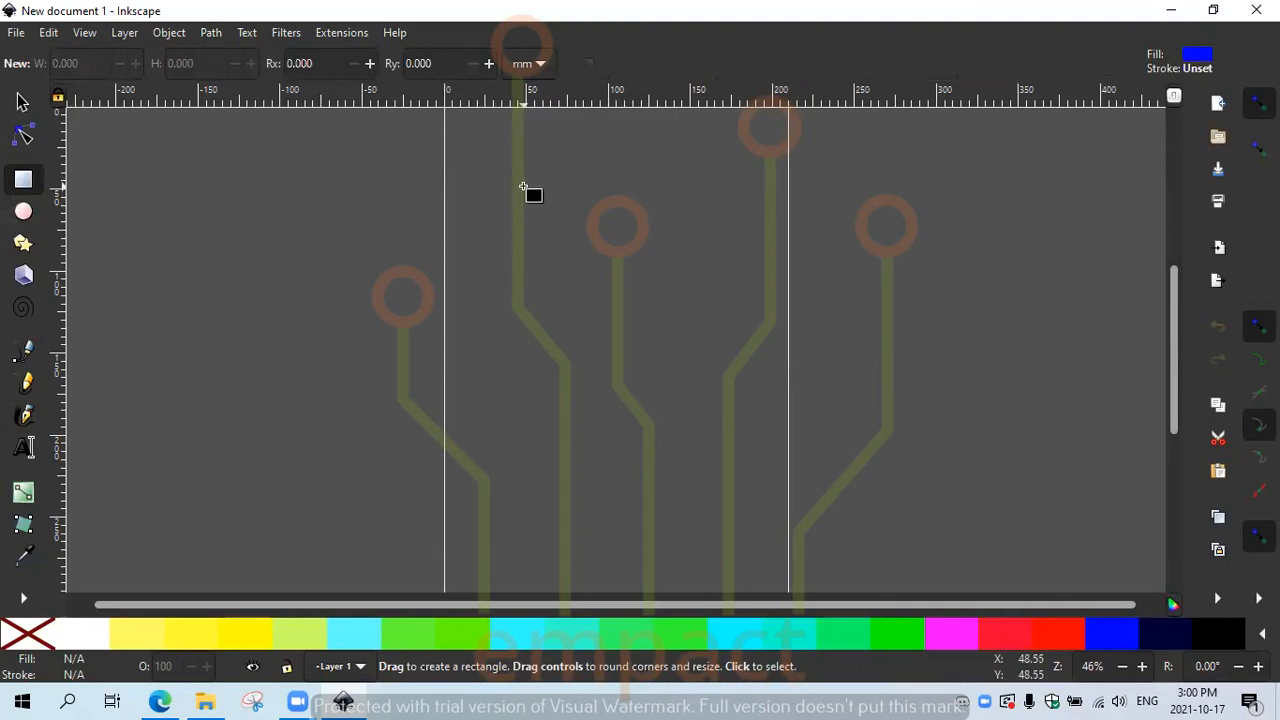
mouse_move(487, 181)
left_mouse_down()
mouse_move(617, 249)
mouse_move(463, 158)
mouse_move(500, 190)
mouse_move(584, 220)
mouse_move(598, 266)
mouse_move(678, 270)
mouse_move(579, 268)
mouse_move(694, 290)
left_mouse_up()
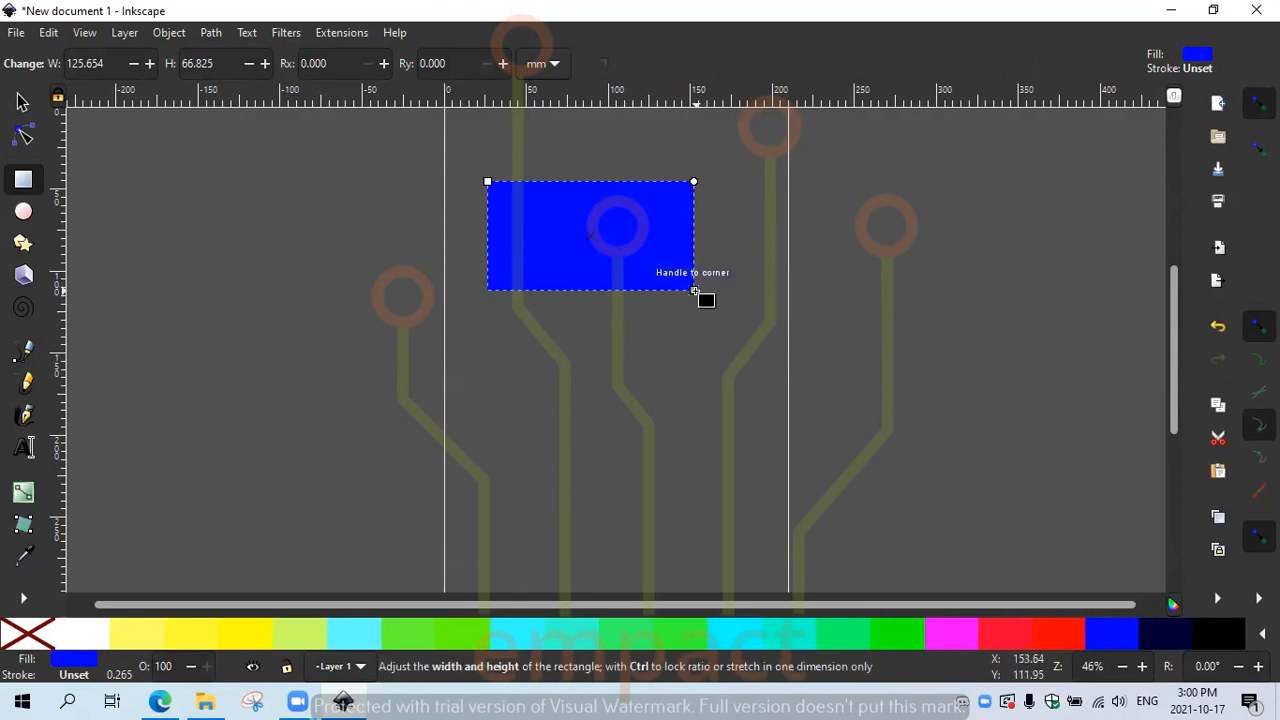
left_click_drag(695, 291, 738, 321)
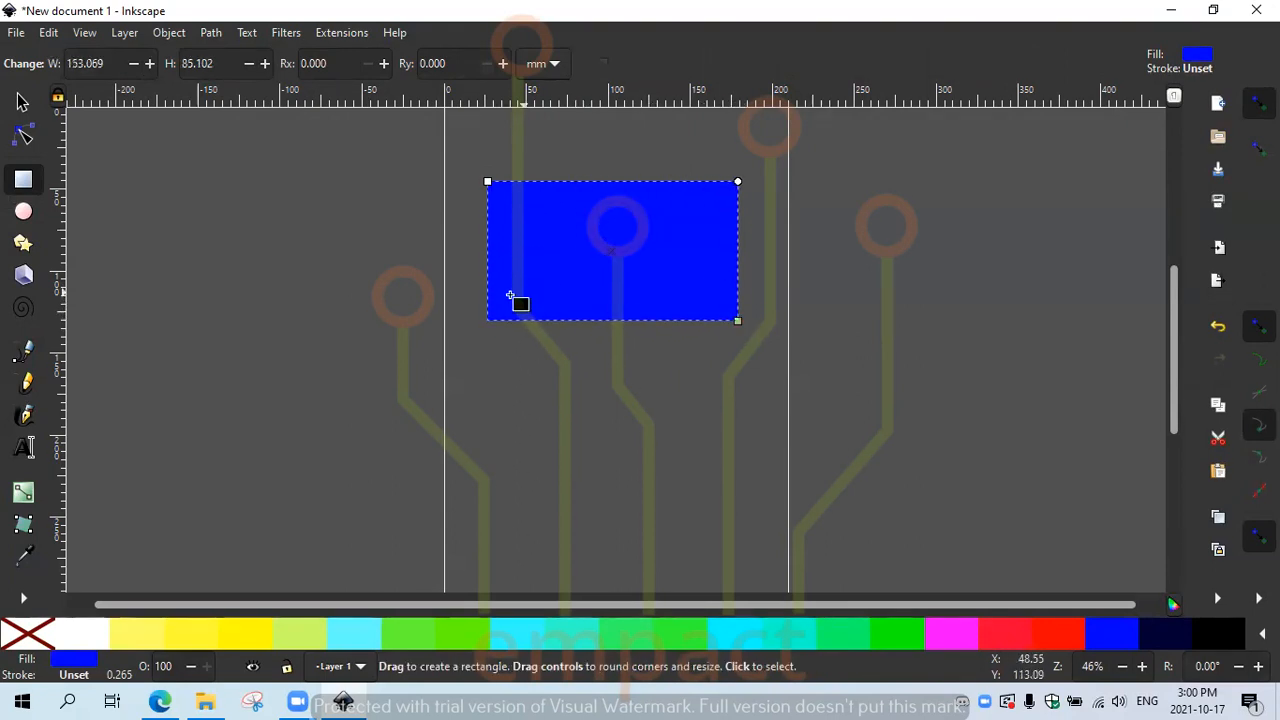
mouse_move(488, 182)
left_mouse_down()
mouse_move(539, 223)
mouse_move(471, 200)
mouse_move(517, 206)
mouse_move(489, 205)
left_mouse_up()
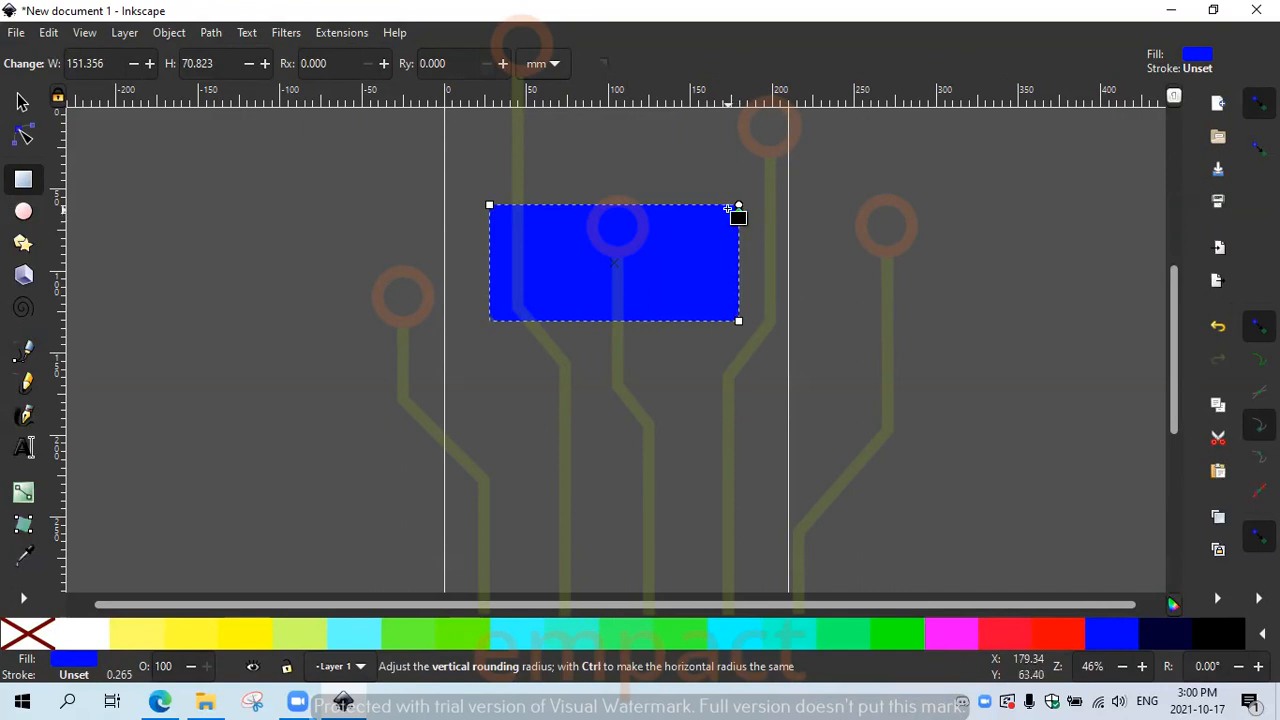
Step: Drag the rounding handle to give the rectangle corners a 21.133 mm vertical radius
left_click_drag(737, 206, 730, 254)
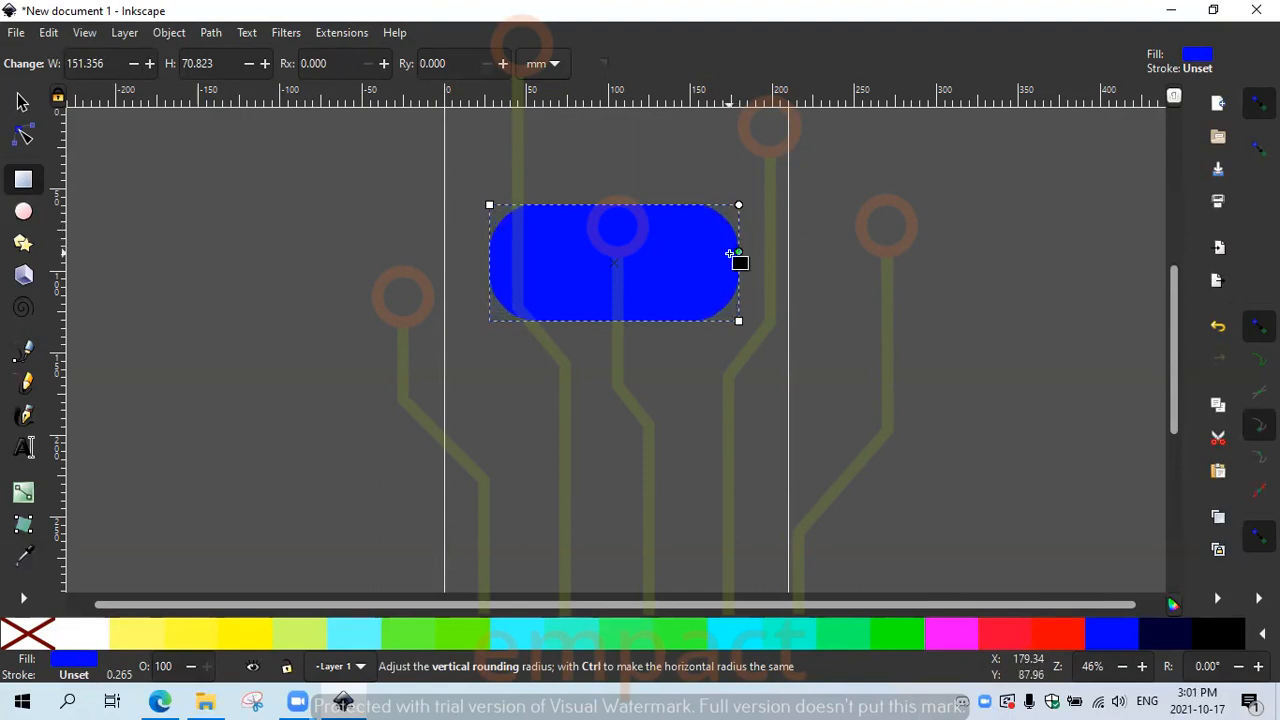
mouse_move(730, 254)
left_mouse_down()
mouse_move(730, 279)
mouse_move(738, 208)
mouse_move(722, 242)
left_mouse_up()
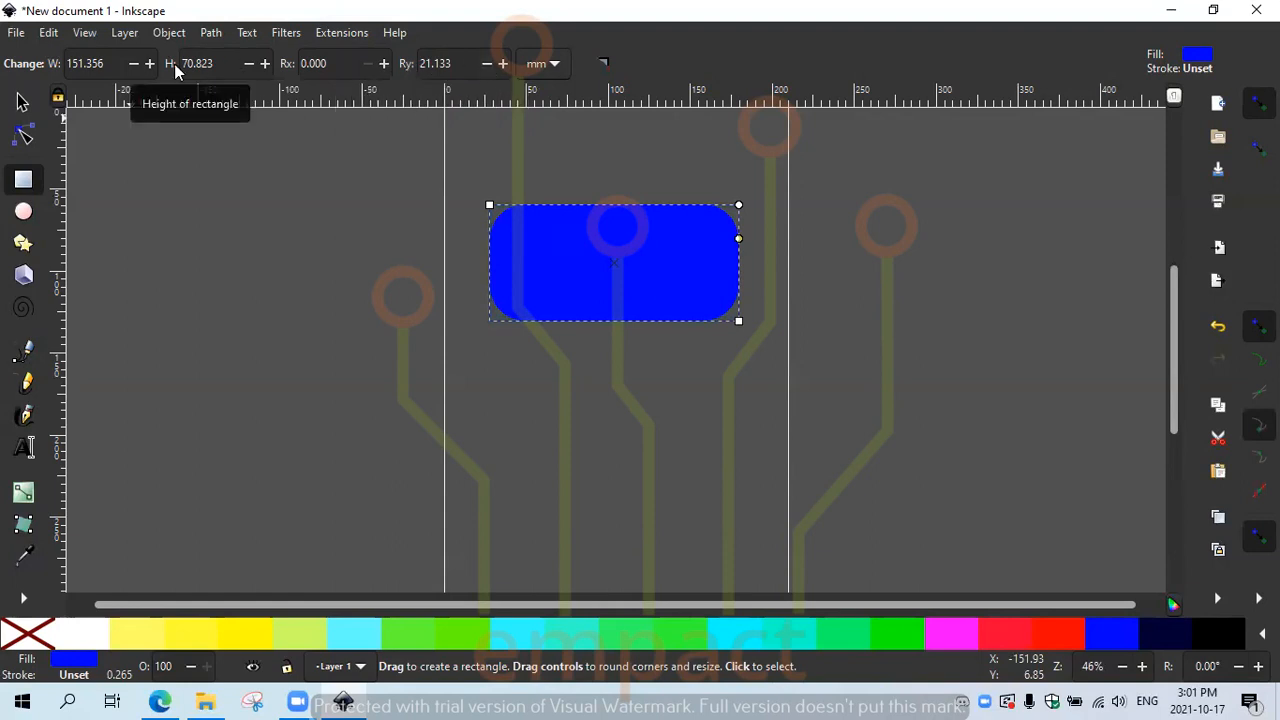
Step: Set the rectangle to 200 mm wide and 100 mm high, keeping millimetres as the unit
left_click_drag(99, 64, 36, 66)
type("20")
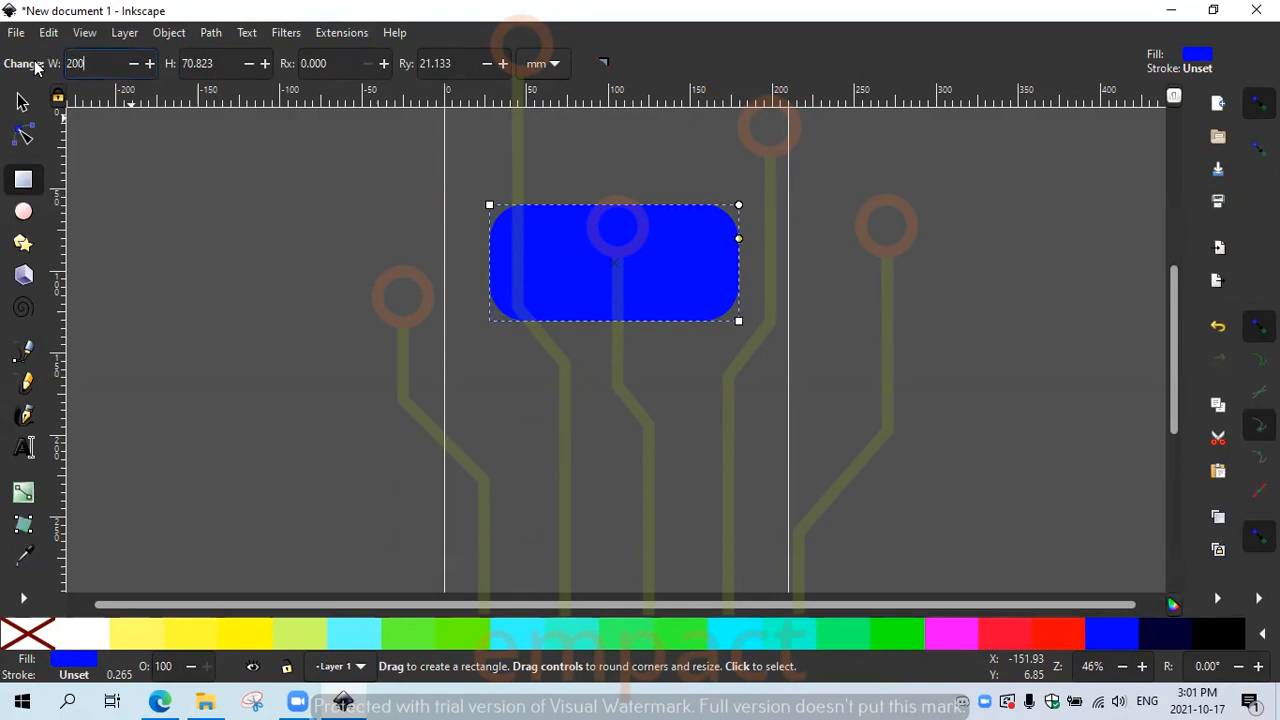
type("0")
key("Tab")
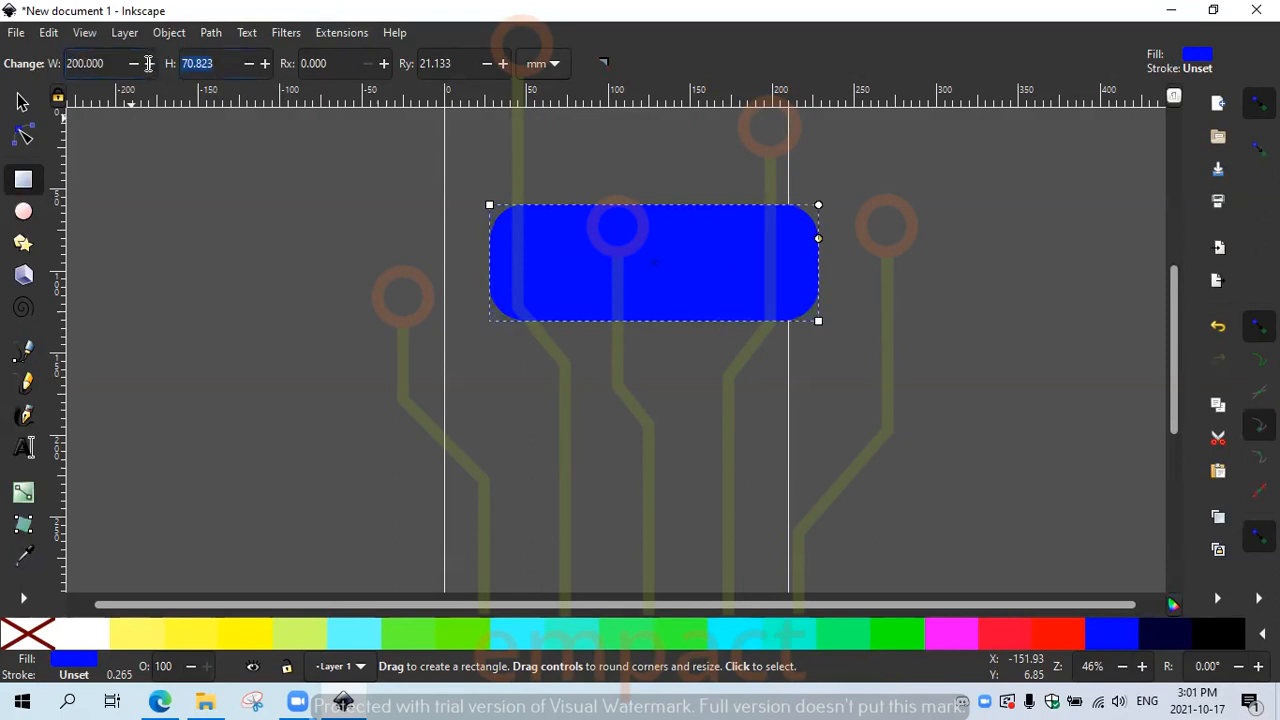
type("100")
key("Tab")
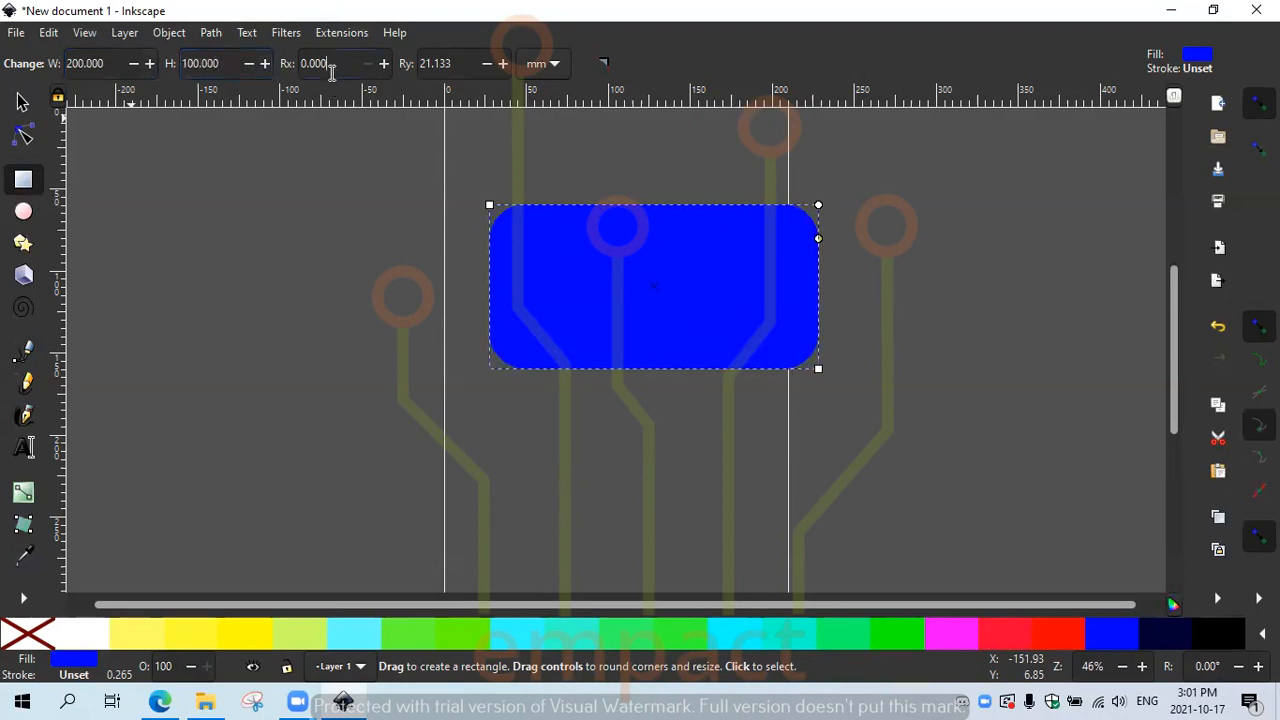
left_click(561, 65)
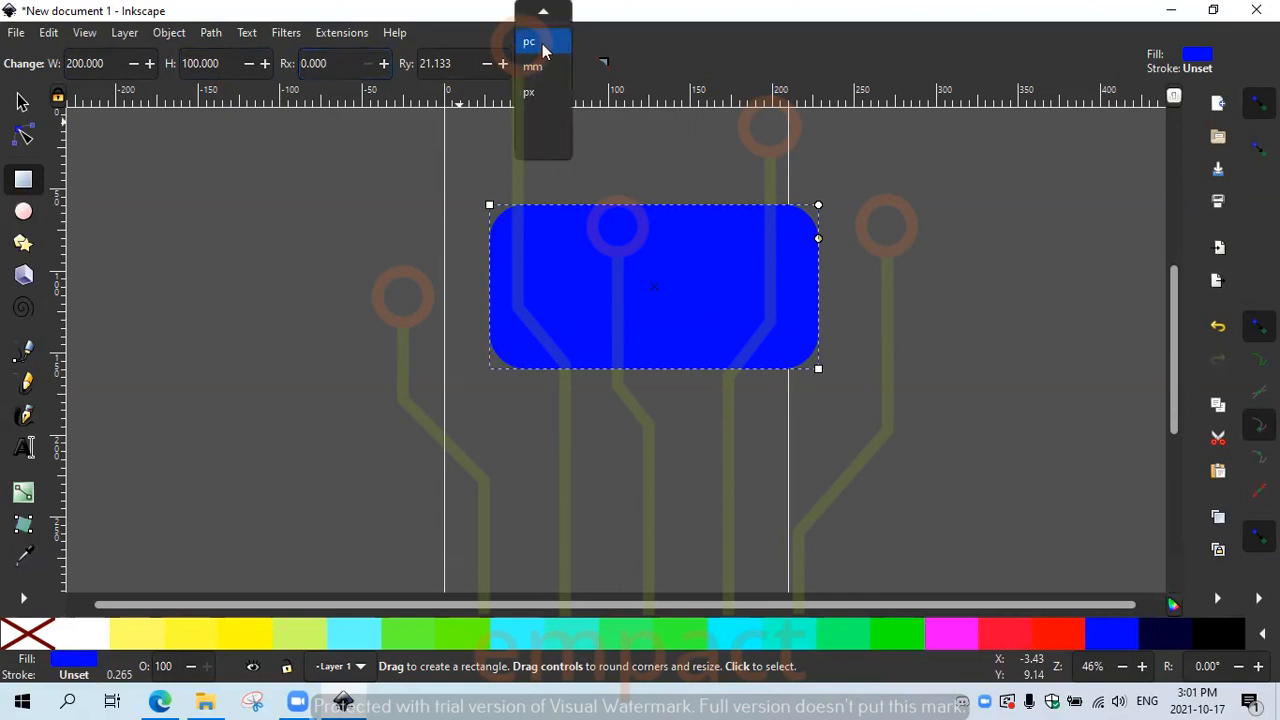
left_click(632, 83)
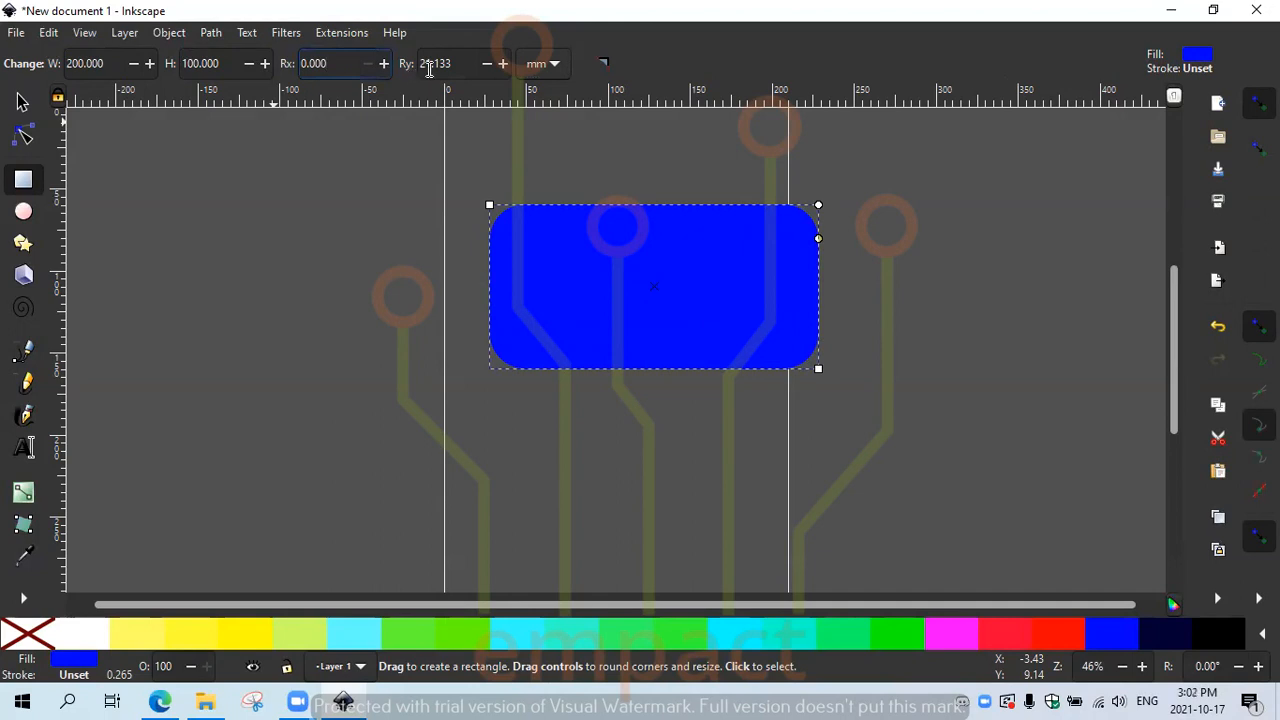
Step: Set both corner radii, Rx and Ry, to 20 mm
left_click_drag(463, 63, 421, 62)
type("20")
left_click(341, 66)
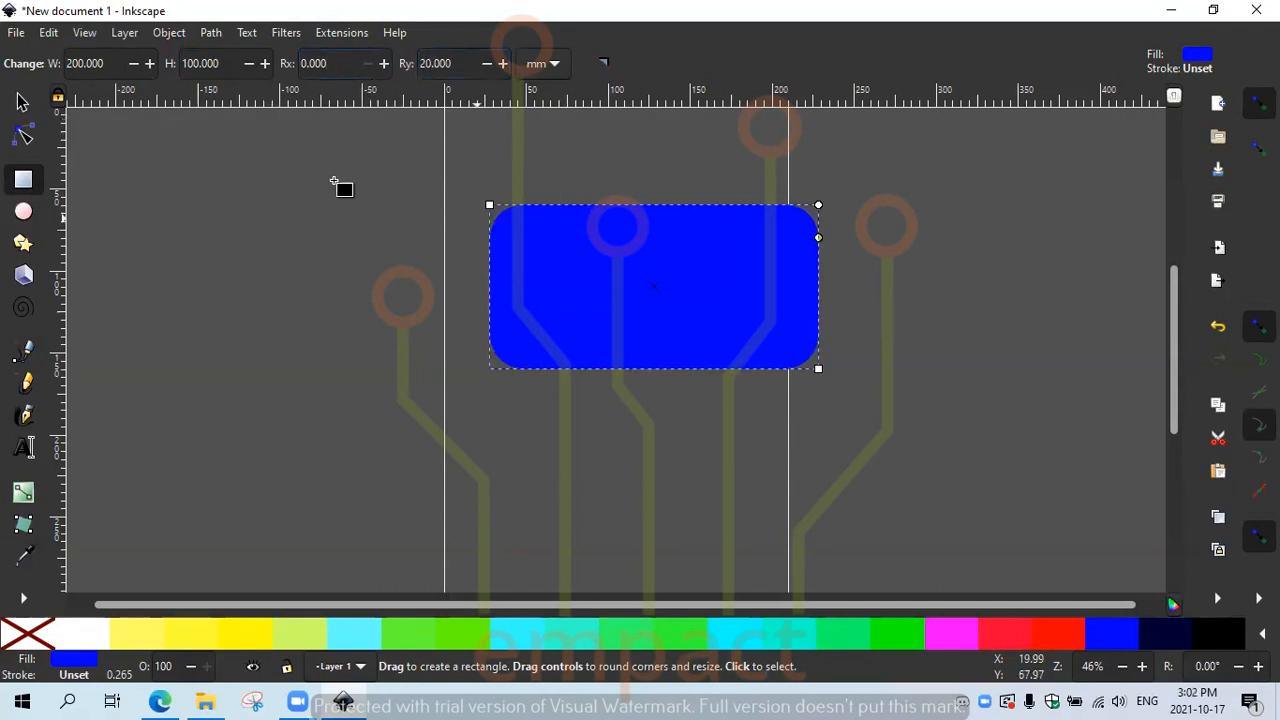
left_click_drag(317, 63, 257, 65)
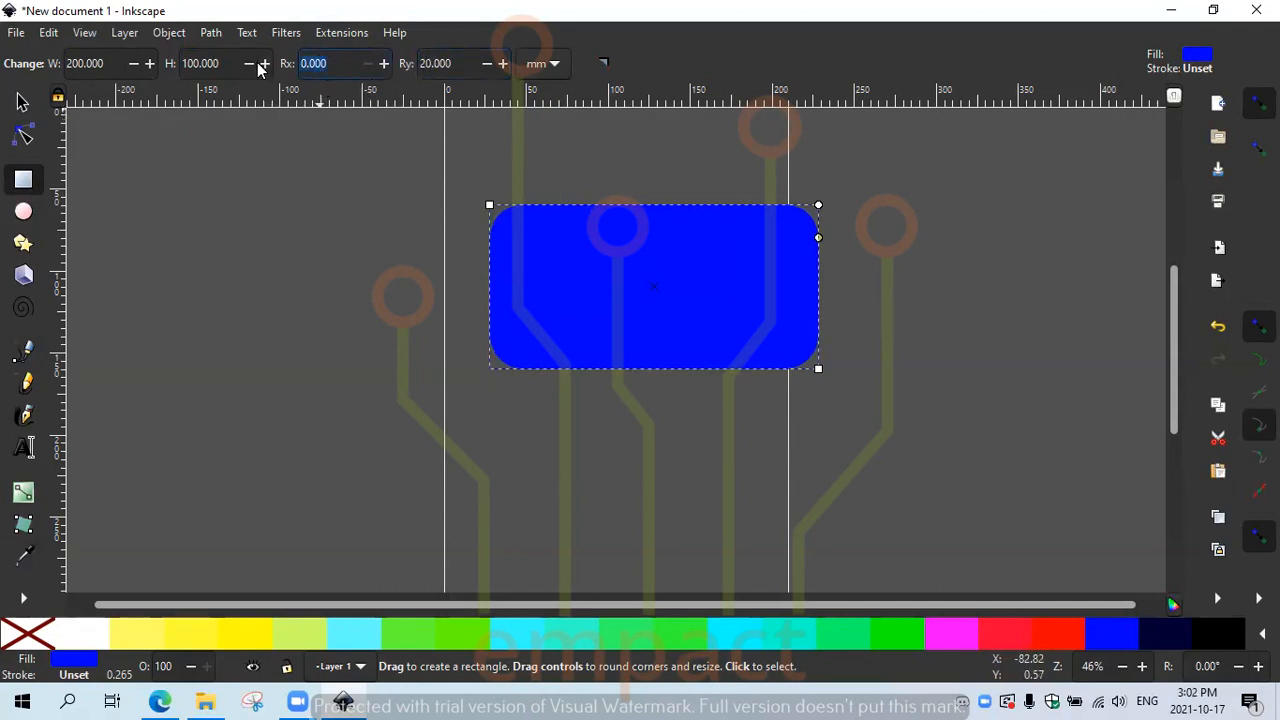
type("20")
left_click(459, 66)
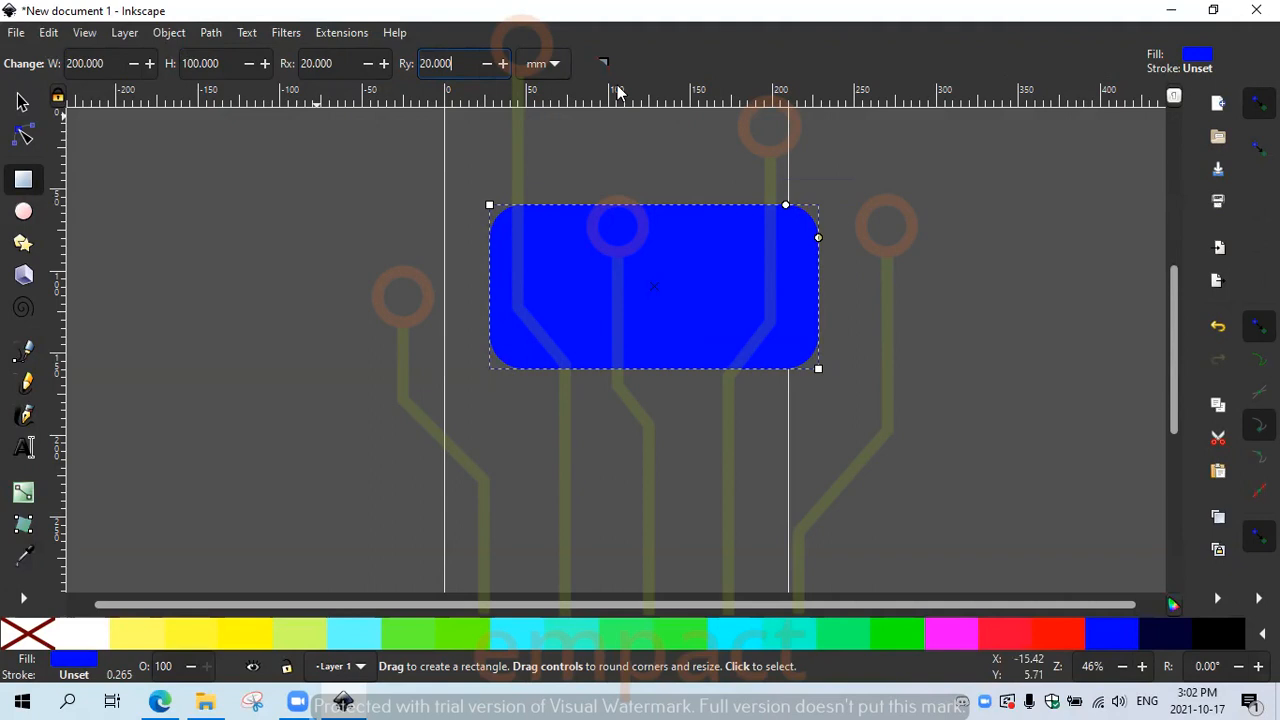
Step: Reselect the large blue rectangle and move it to the right with the Selector
left_click_drag(561, 248, 502, 249)
left_click(540, 284)
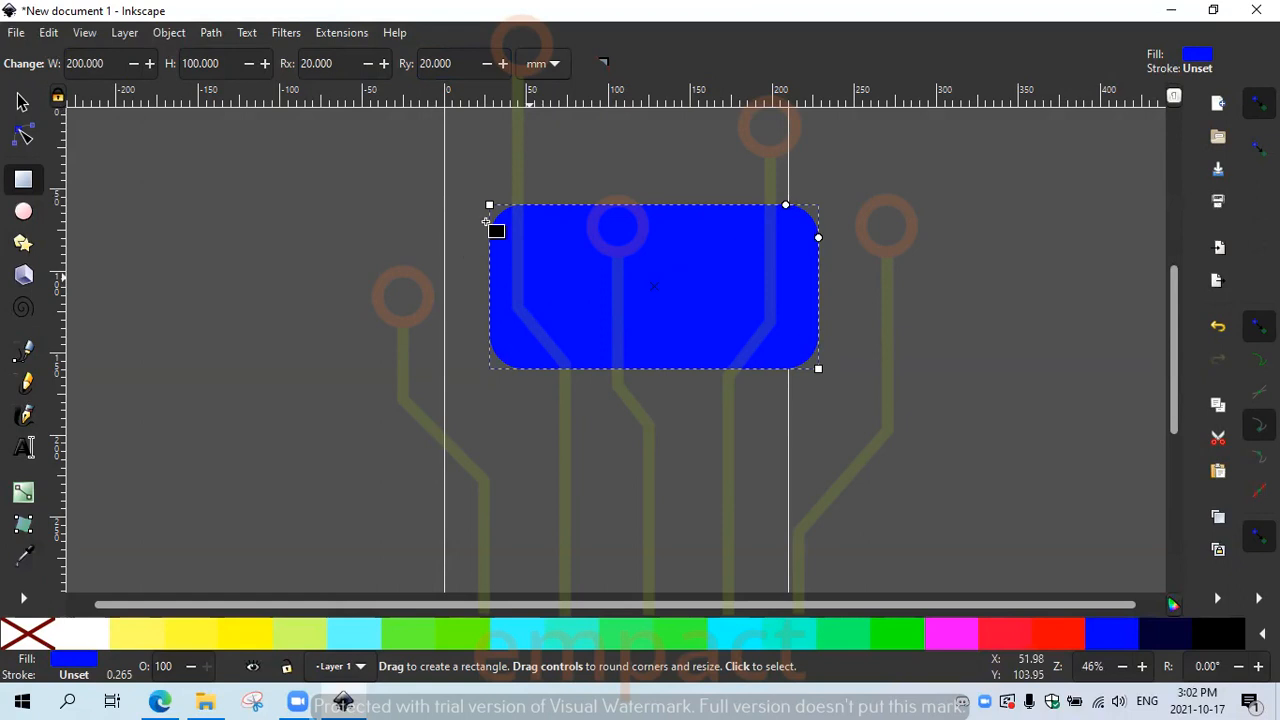
left_click(21, 103)
left_click_drag(711, 269, 838, 285)
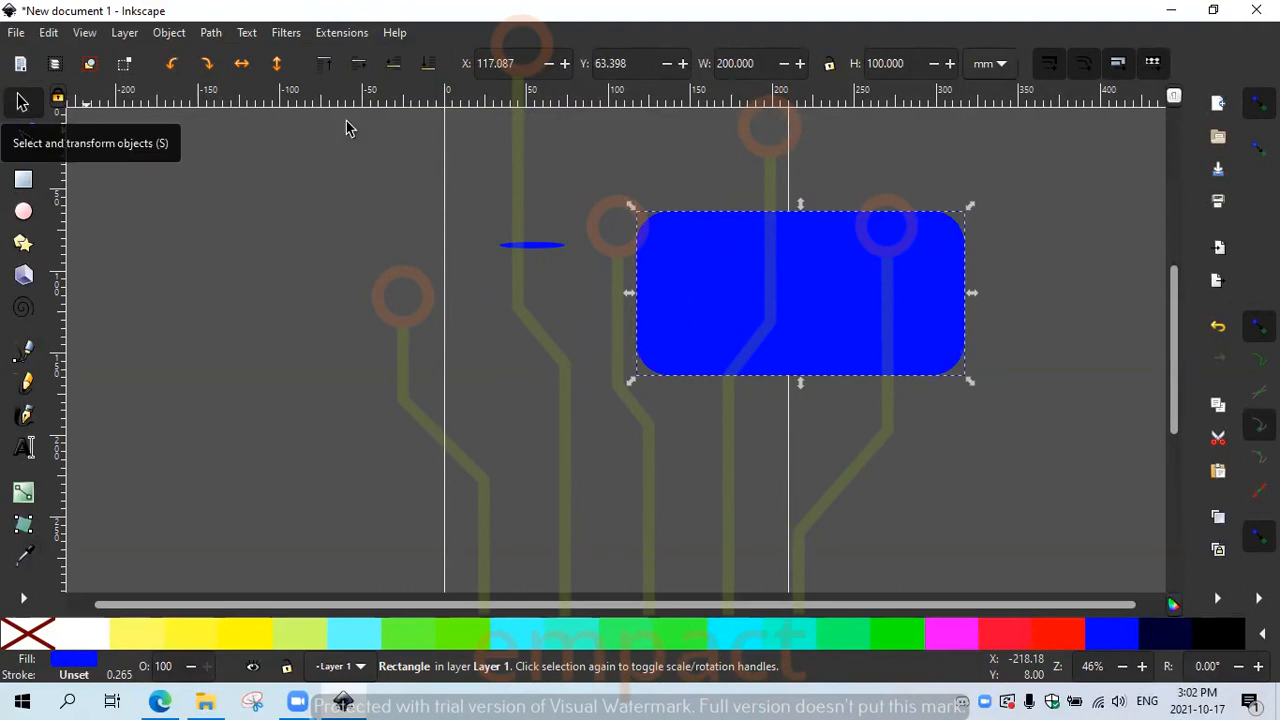
Step: Move the rectangle down to X 2.285, Y 109.090 and delete the stray blue sliver
left_click_drag(800, 251, 614, 347)
left_click(533, 247)
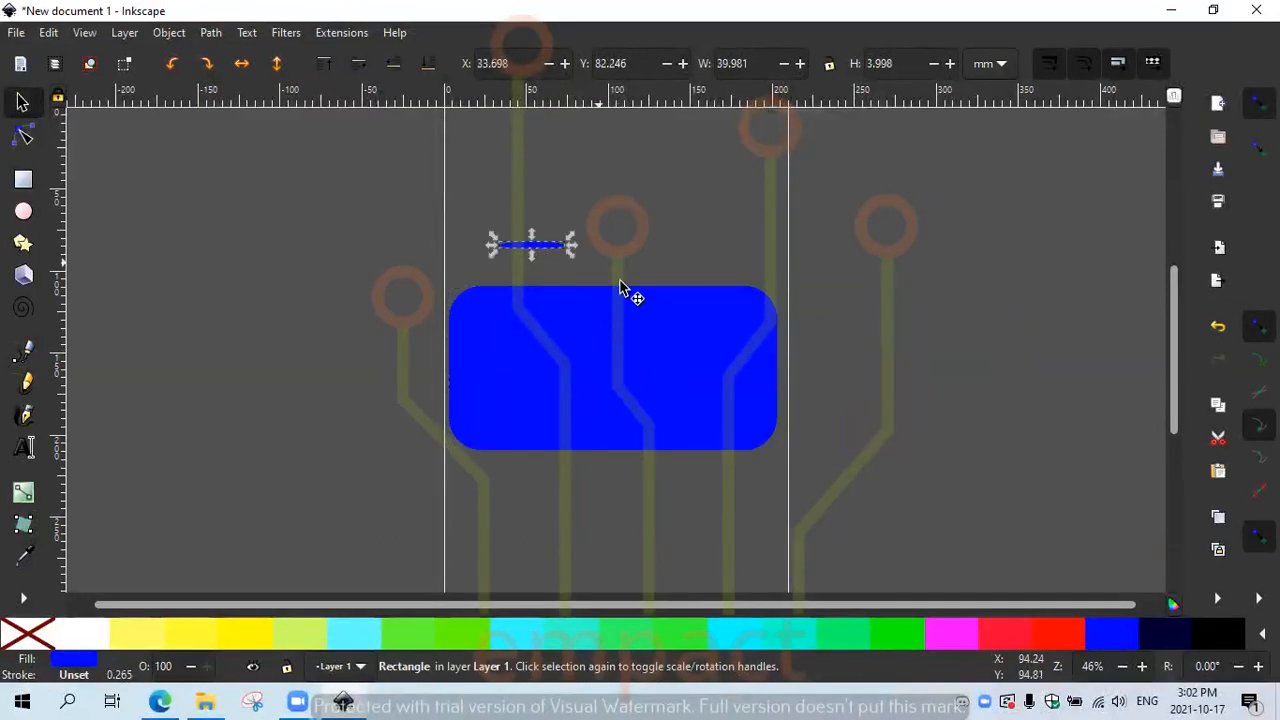
key("Delete")
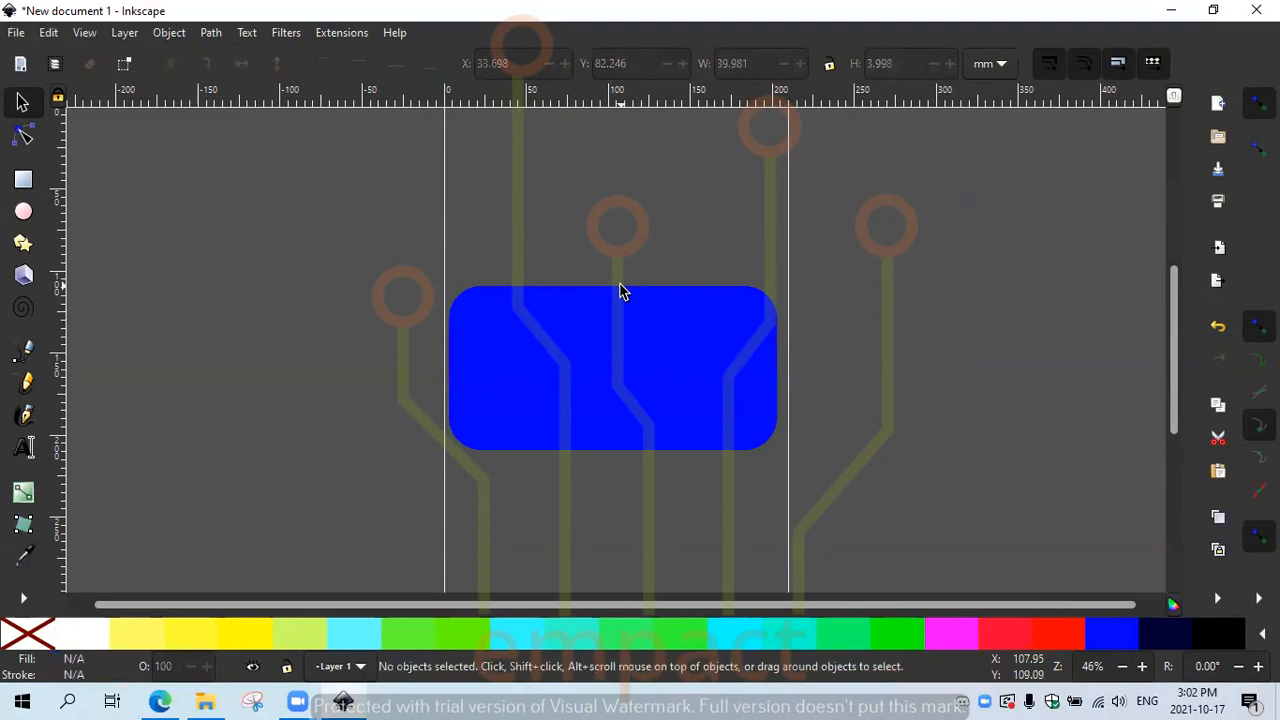
left_click(22, 213)
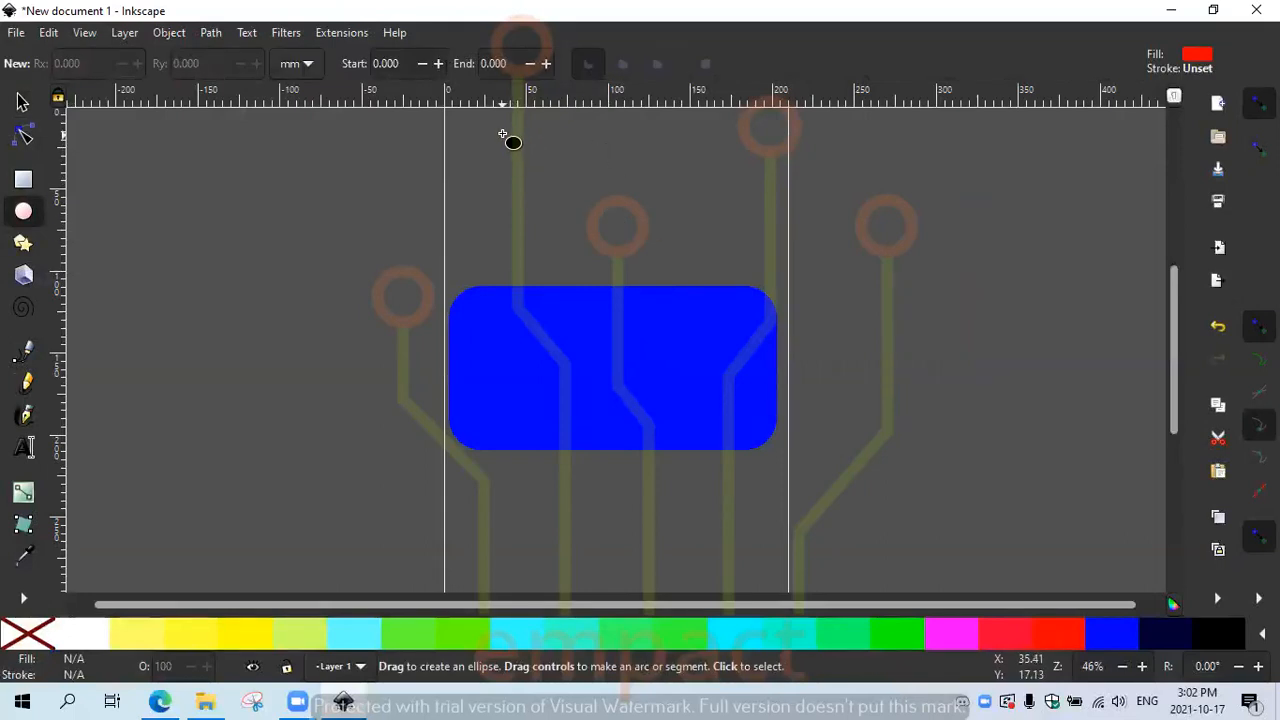
Step: Draw a red ellipse above the rectangle and resize it to Rx 45.692 by Ry 39.695 mm
left_click_drag(503, 133, 640, 260)
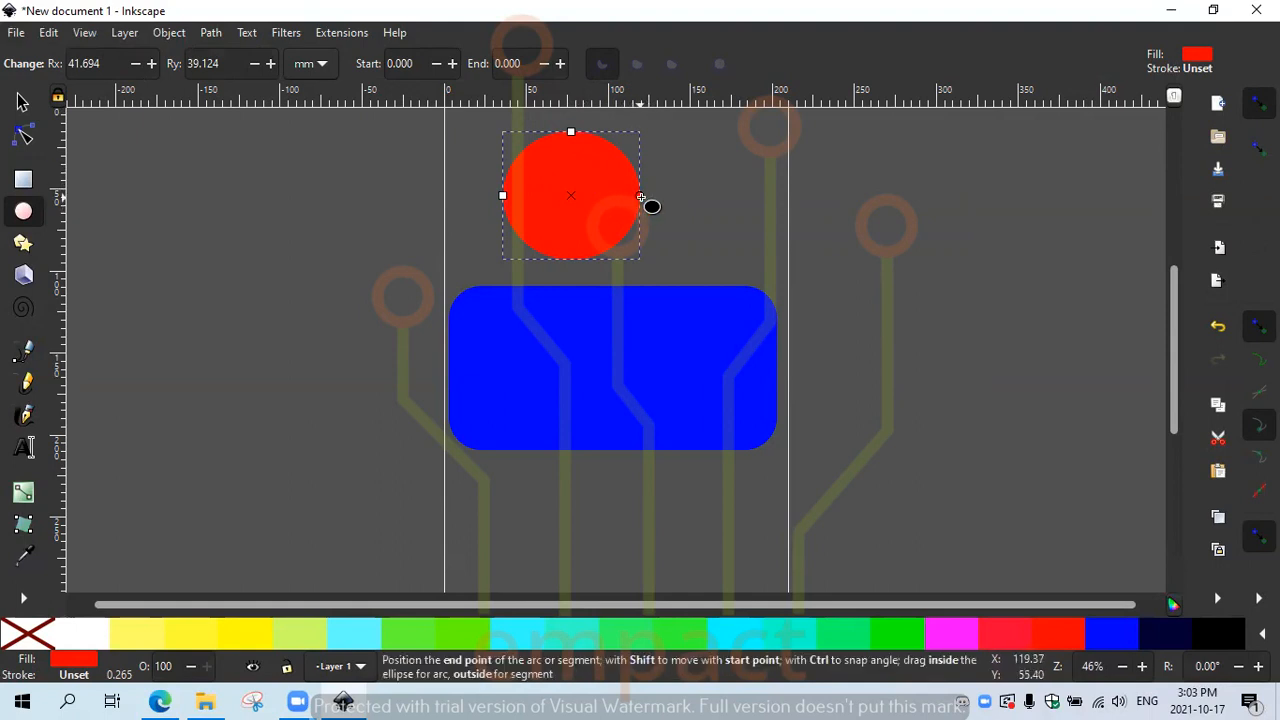
left_click_drag(636, 198, 508, 197)
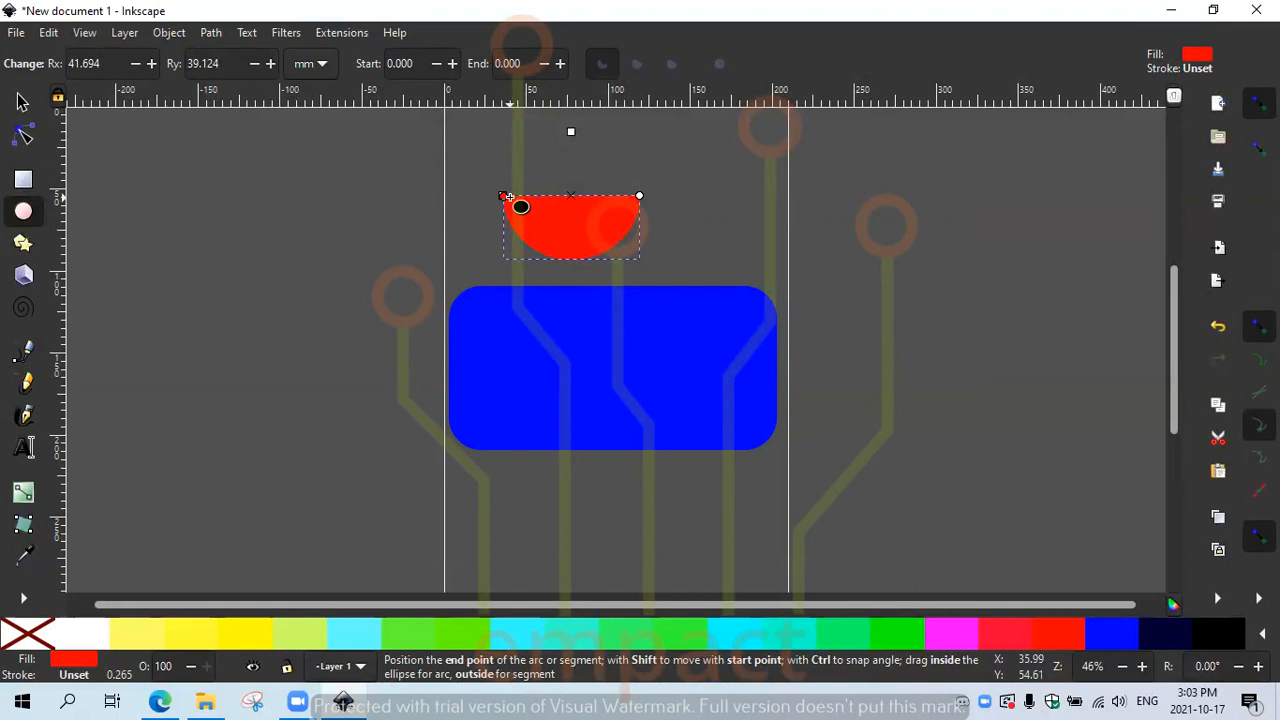
left_click_drag(508, 197, 638, 195)
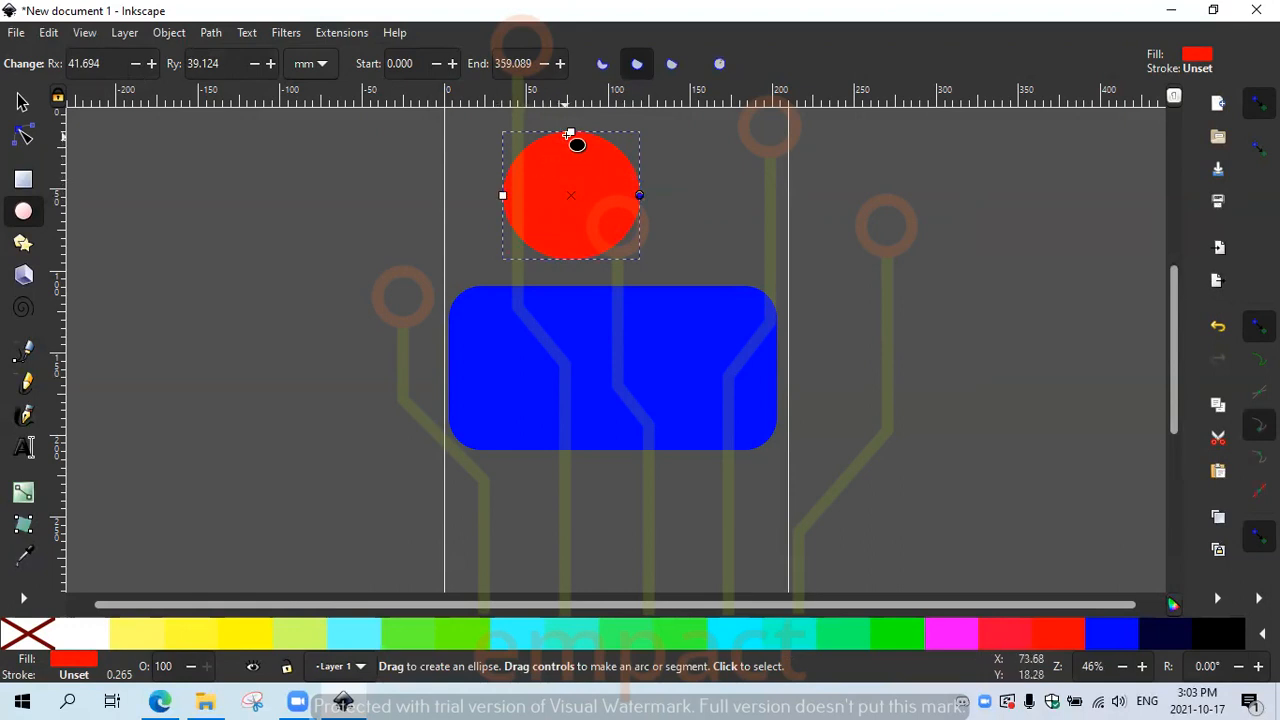
mouse_move(570, 131)
left_mouse_down()
mouse_move(572, 152)
mouse_move(572, 120)
mouse_move(578, 163)
mouse_move(578, 131)
left_mouse_up()
mouse_move(503, 195)
left_mouse_down()
mouse_move(531, 196)
mouse_move(495, 197)
left_mouse_up()
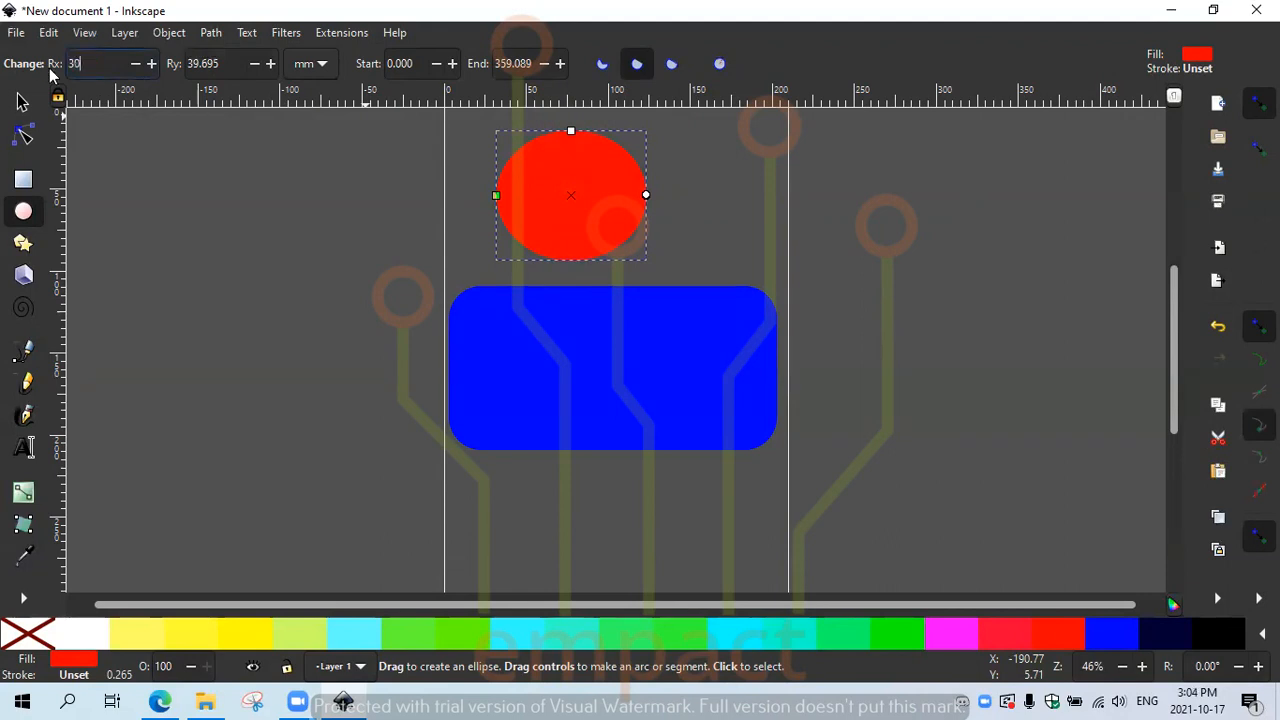
Step: Set both ellipse radii, Rx and Ry, to 30 mm
left_click(234, 64)
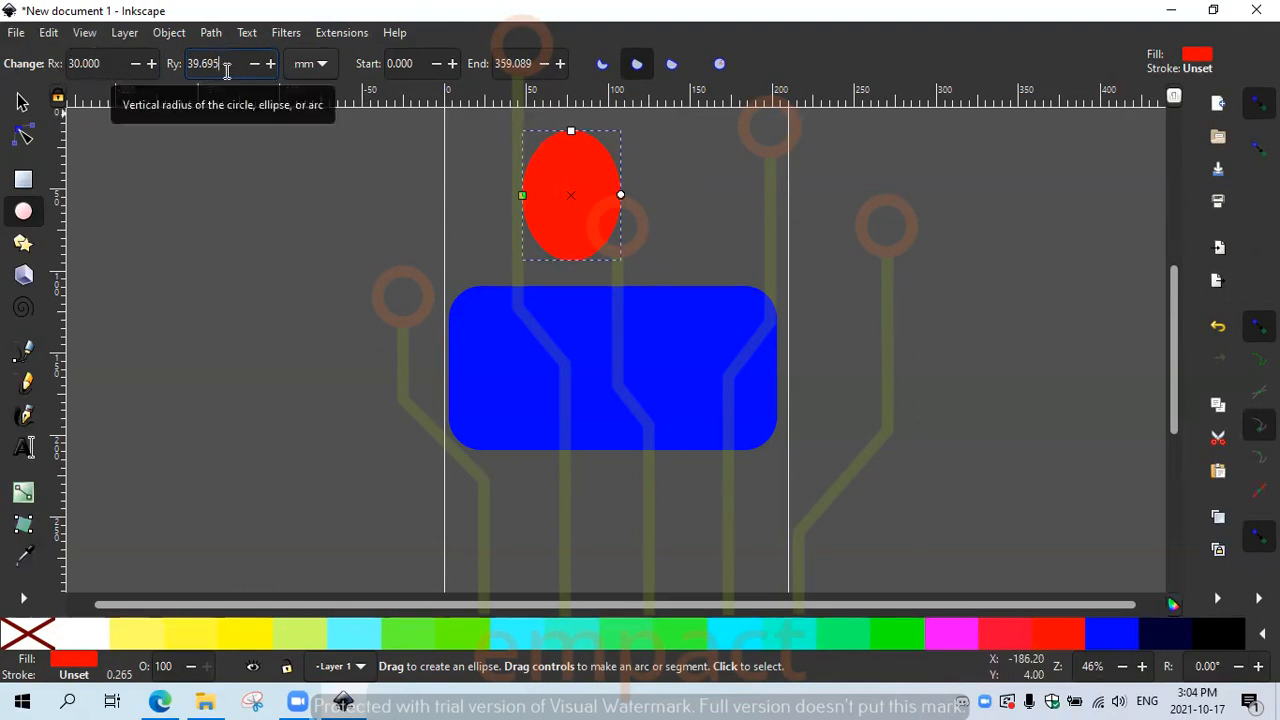
left_click_drag(228, 63, 193, 63)
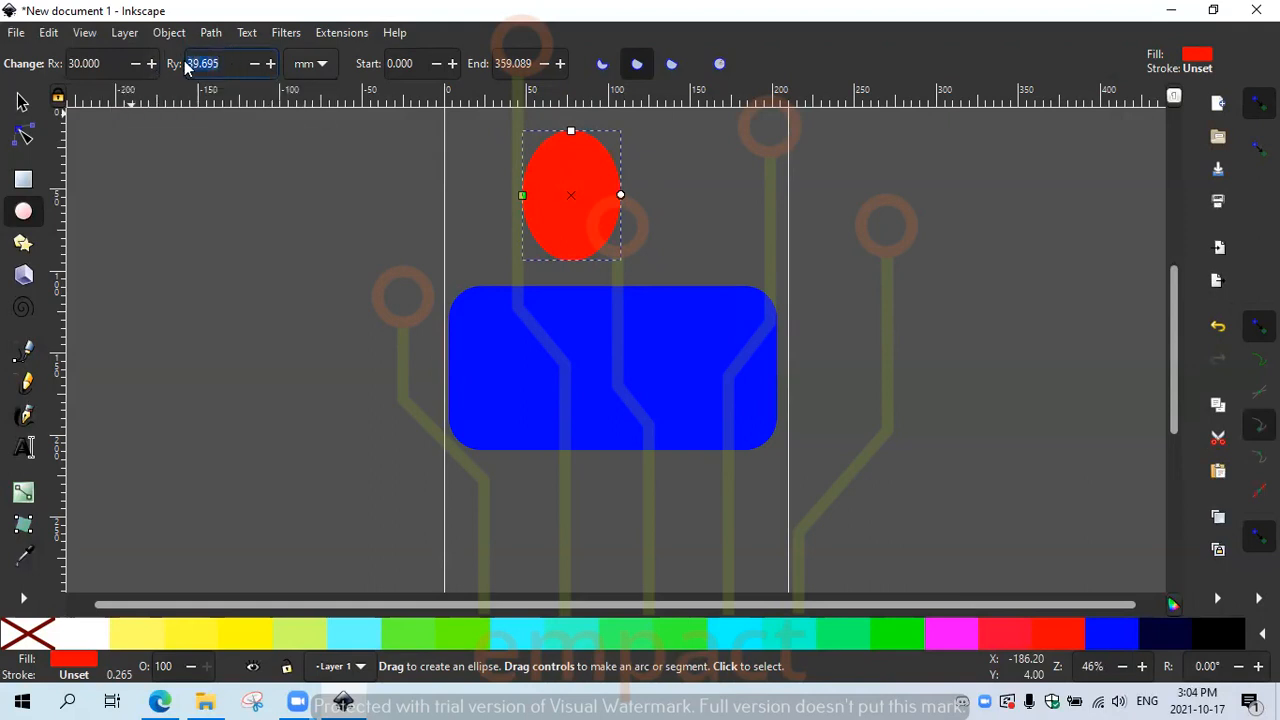
type("30")
key("Tab")
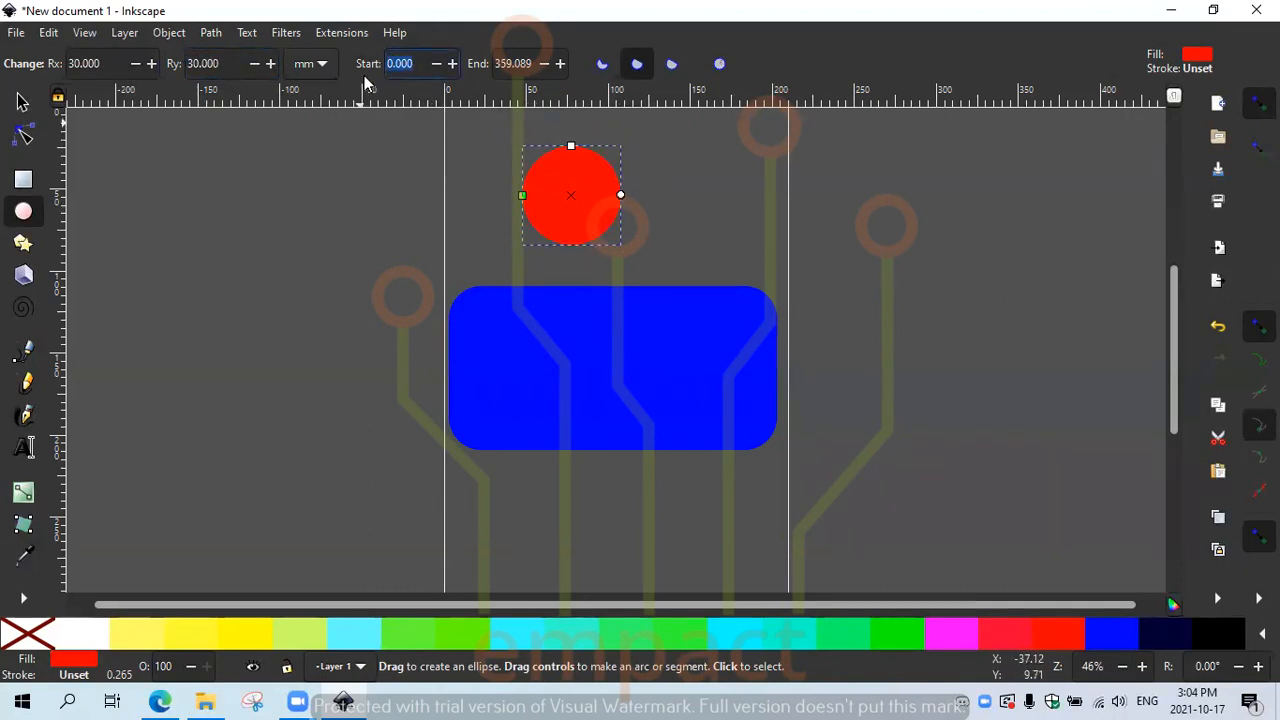
Step: Try a 180° end angle as open arc and slice, then sweep the end handle to close the circle
left_click(560, 64)
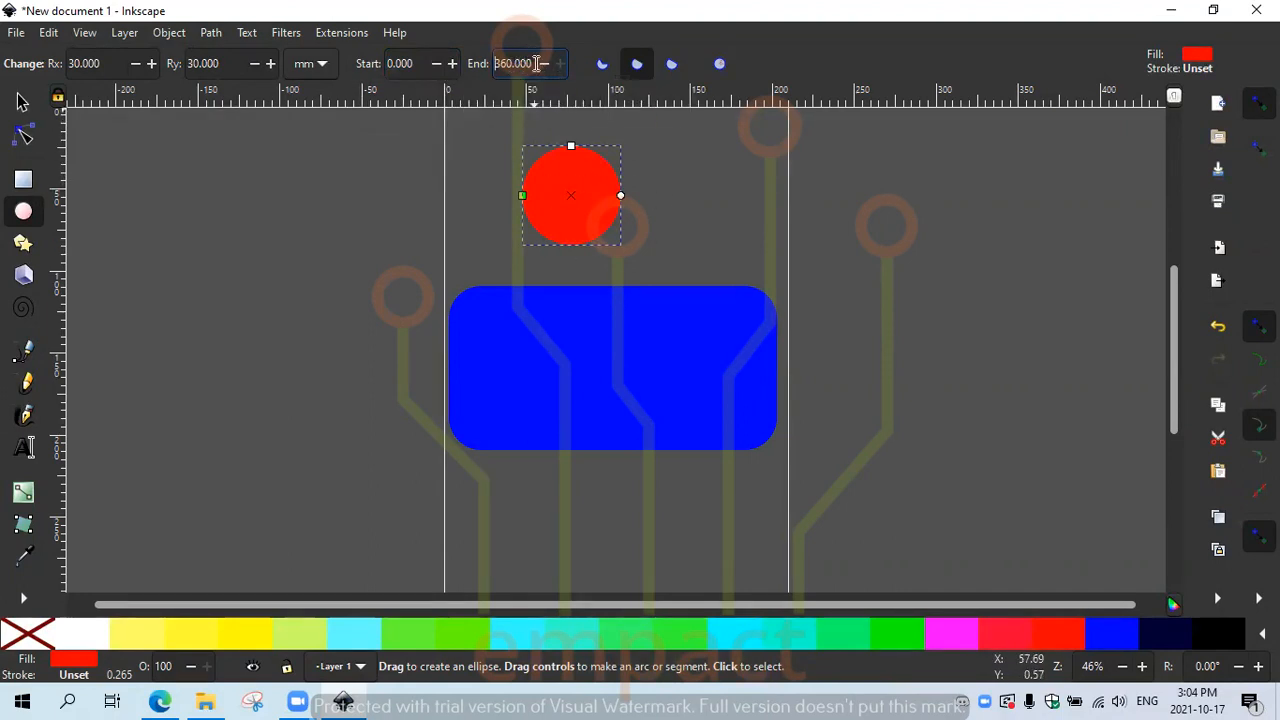
type("0")
key("Return")
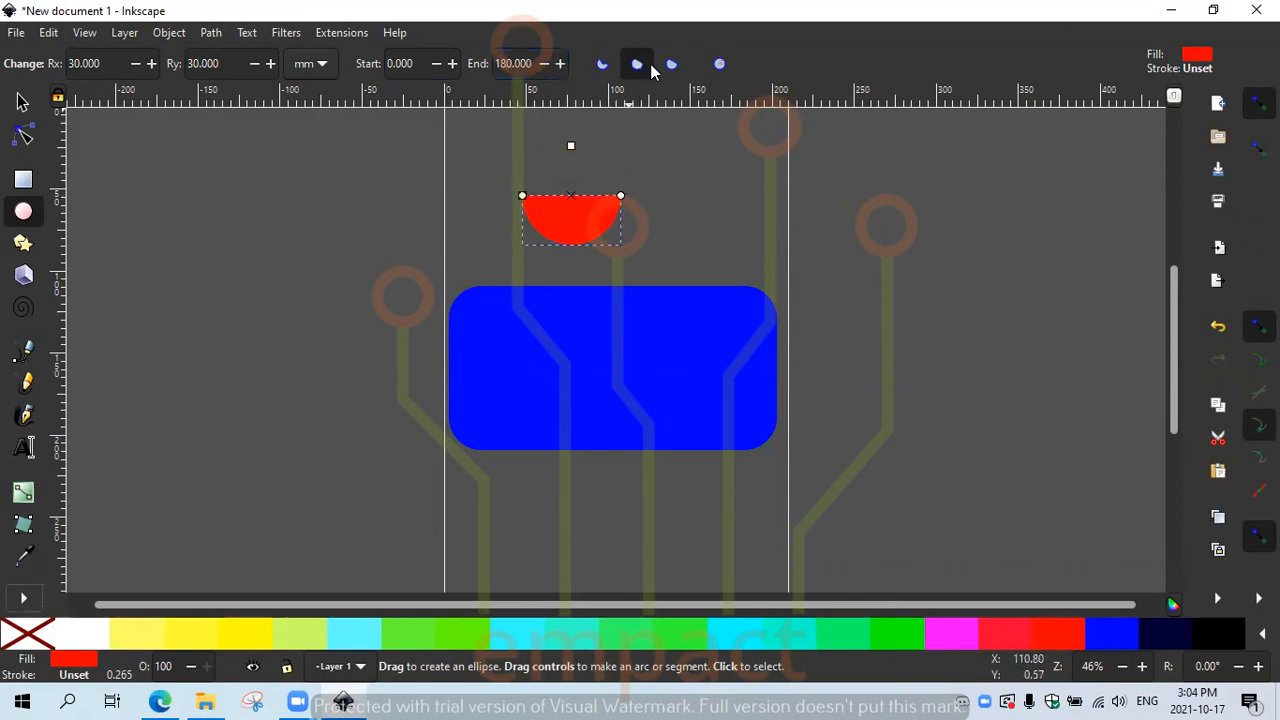
left_click(602, 66)
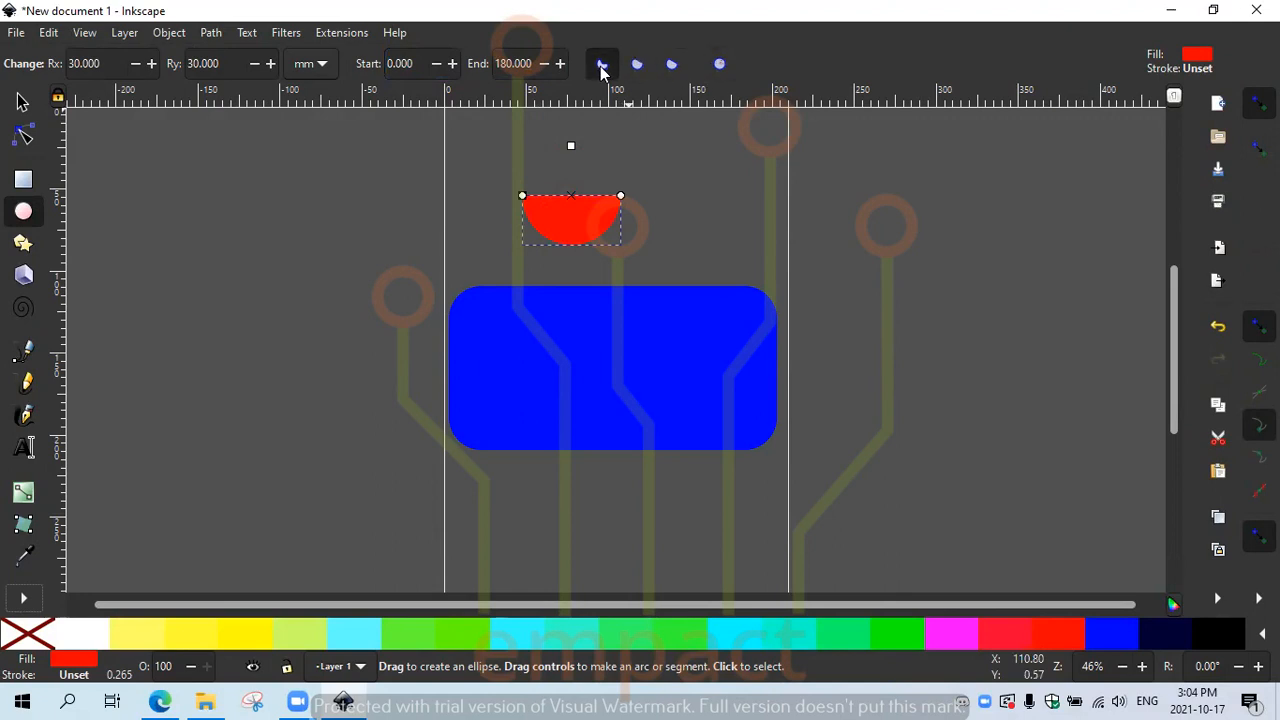
left_click(638, 66)
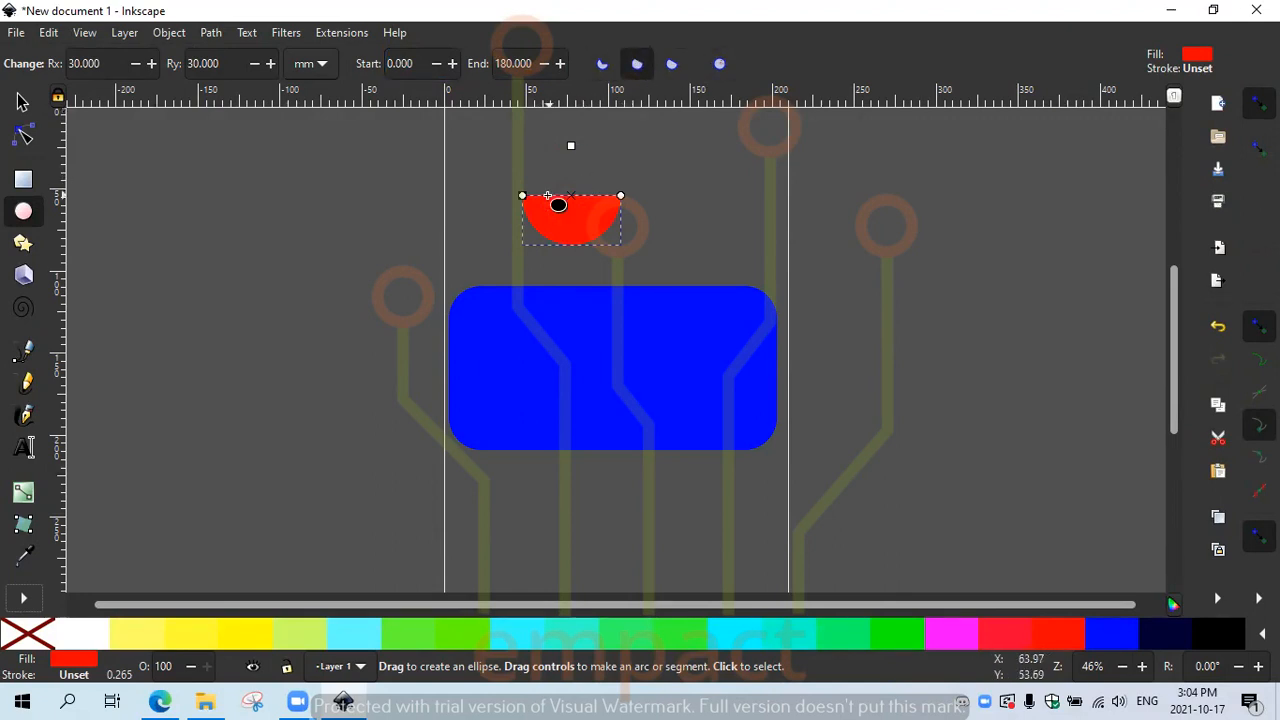
left_click_drag(523, 196, 637, 196)
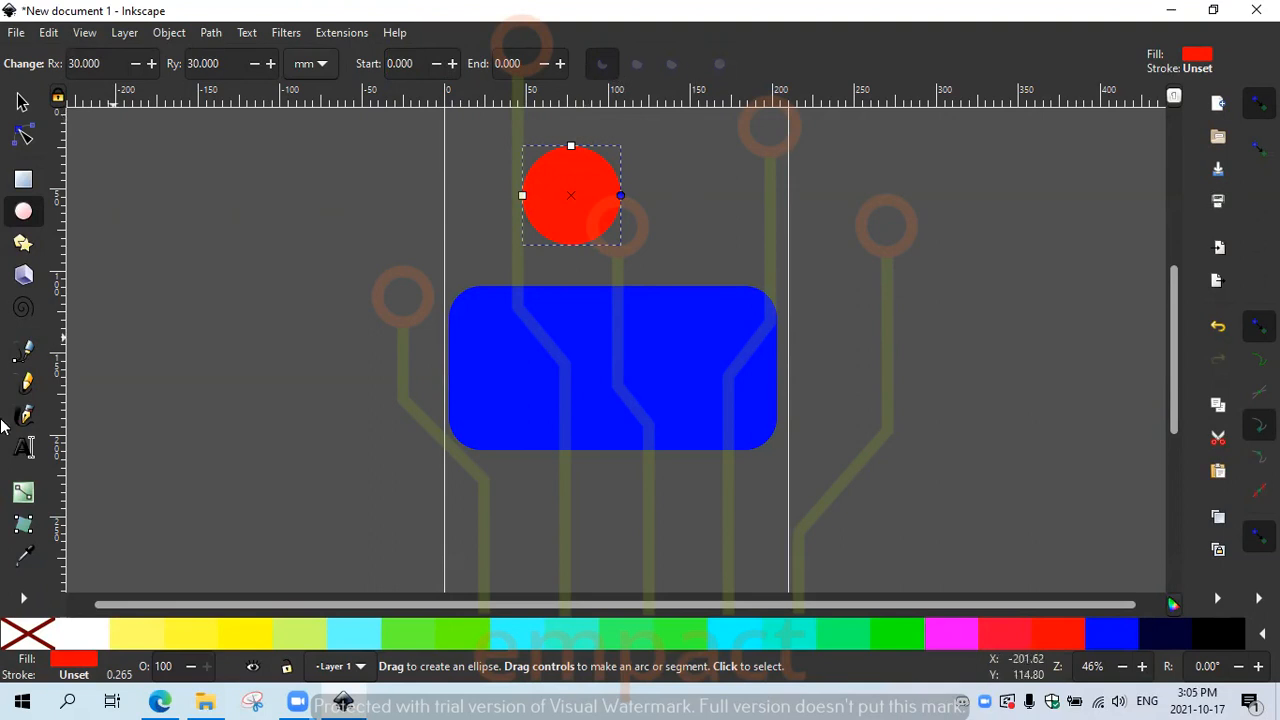
Step: Draw a yellow five-pointed star left of the page and reshape its base radius into thinner, skewed rays
left_click(22, 246)
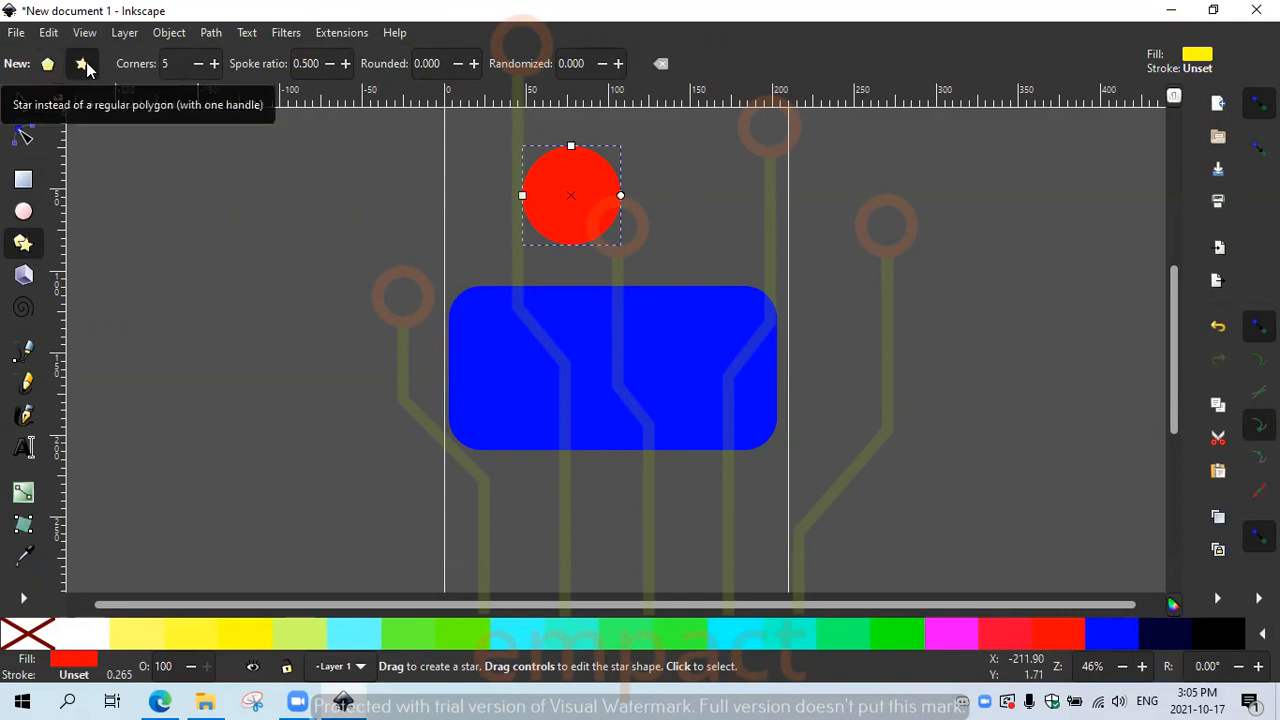
mouse_move(160, 191)
left_mouse_down()
mouse_move(212, 226)
mouse_move(170, 191)
left_mouse_up()
key("Escape")
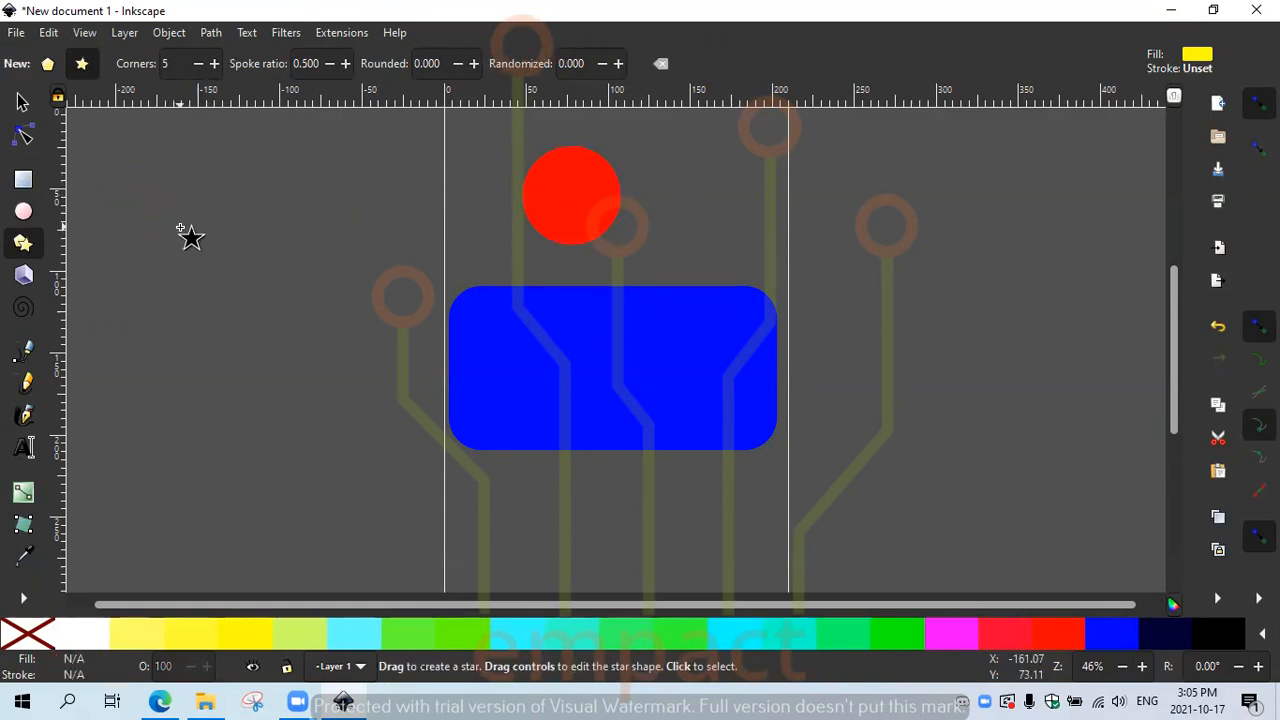
left_click_drag(194, 257, 252, 259)
mouse_move(240, 231)
left_mouse_down()
mouse_move(243, 289)
mouse_move(263, 249)
mouse_move(211, 283)
mouse_move(251, 261)
mouse_move(249, 292)
left_mouse_up()
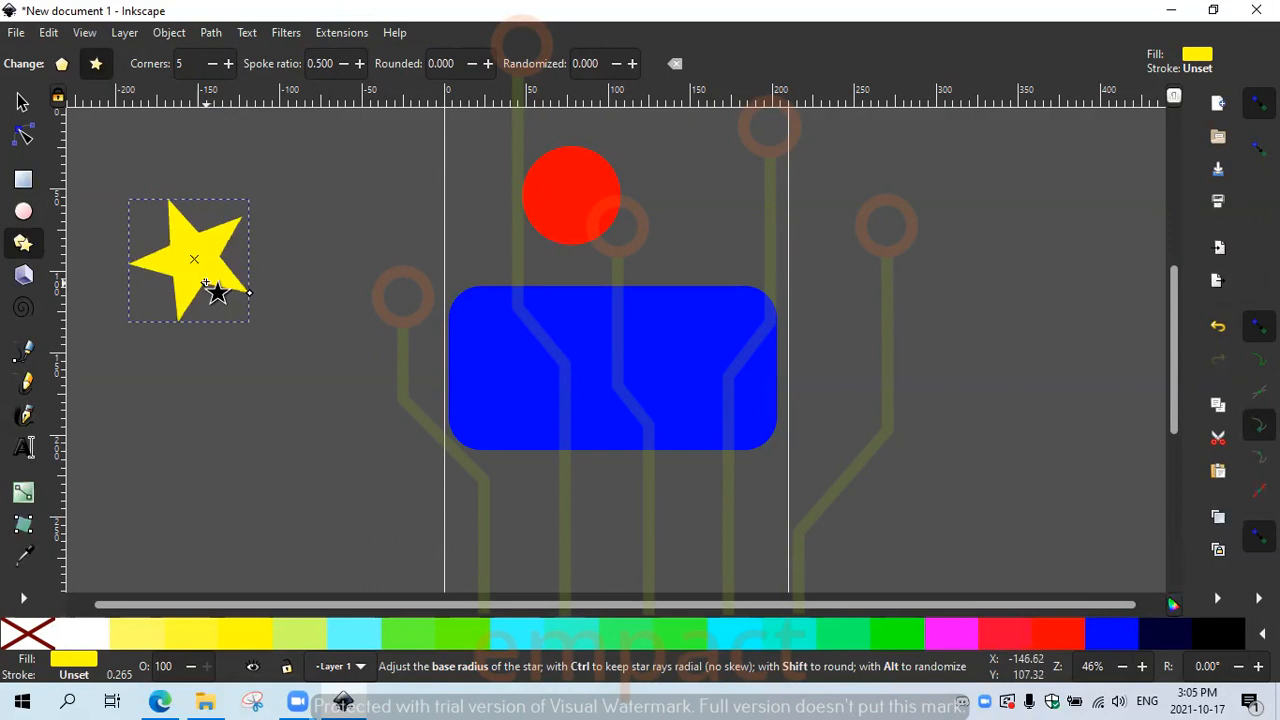
left_click_drag(197, 270, 223, 301)
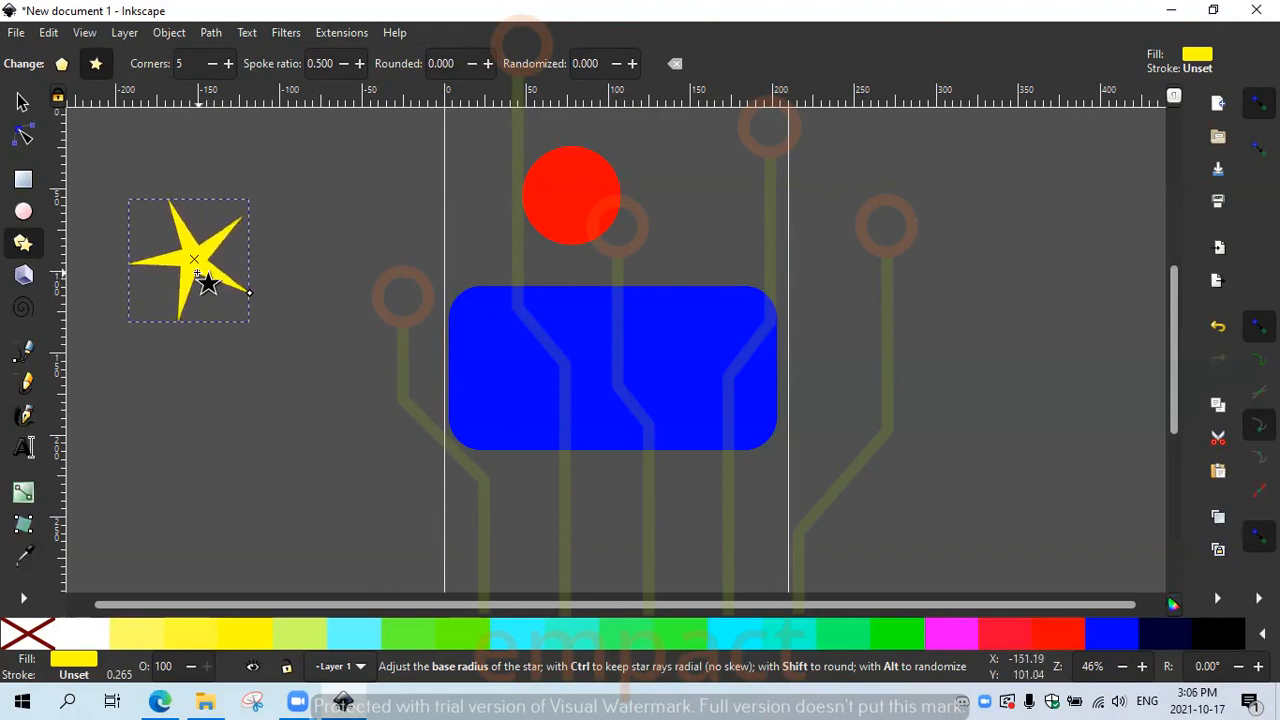
Step: Pull the star's inner points in to a 0.301 spoke ratio and set its corners to 6
left_click_drag(203, 280, 253, 296)
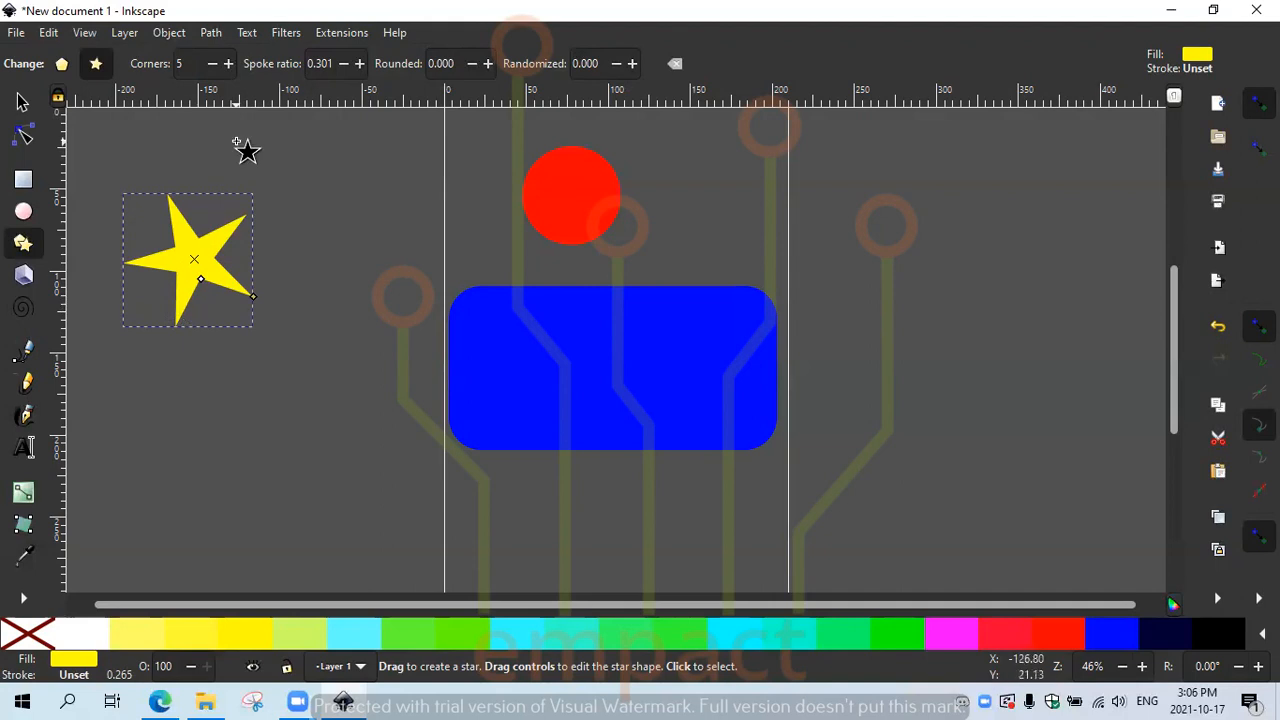
left_click(228, 64)
left_click(228, 64)
left_click(228, 64)
left_click(228, 64)
left_click(228, 64)
left_click(228, 64)
left_click(228, 64)
left_click(228, 64)
left_click(228, 64)
left_click(228, 64)
left_click(228, 64)
left_click(228, 64)
left_click(228, 64)
left_click(228, 64)
left_click(228, 64)
left_click(228, 64)
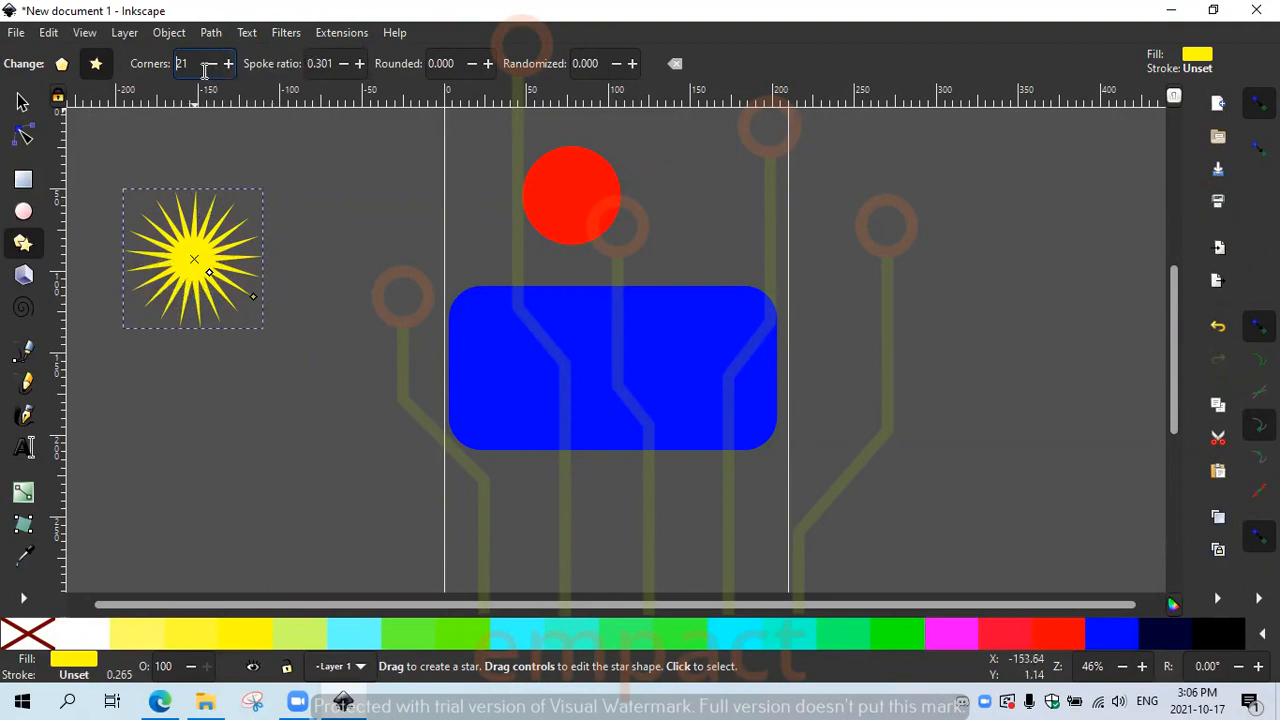
type("6")
key("Return")
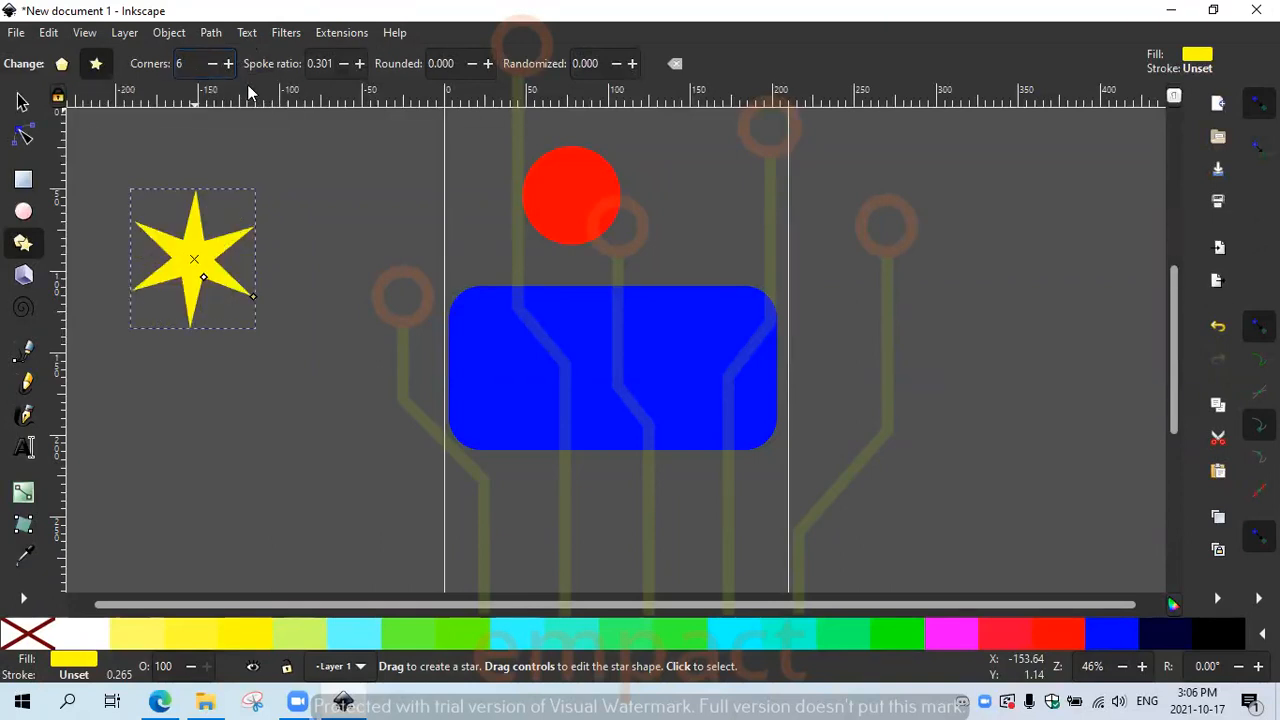
Step: Try different spoke ratios on the star, passing through a hexagon and thin spikes
left_click(361, 63)
left_click(361, 63)
left_click(361, 63)
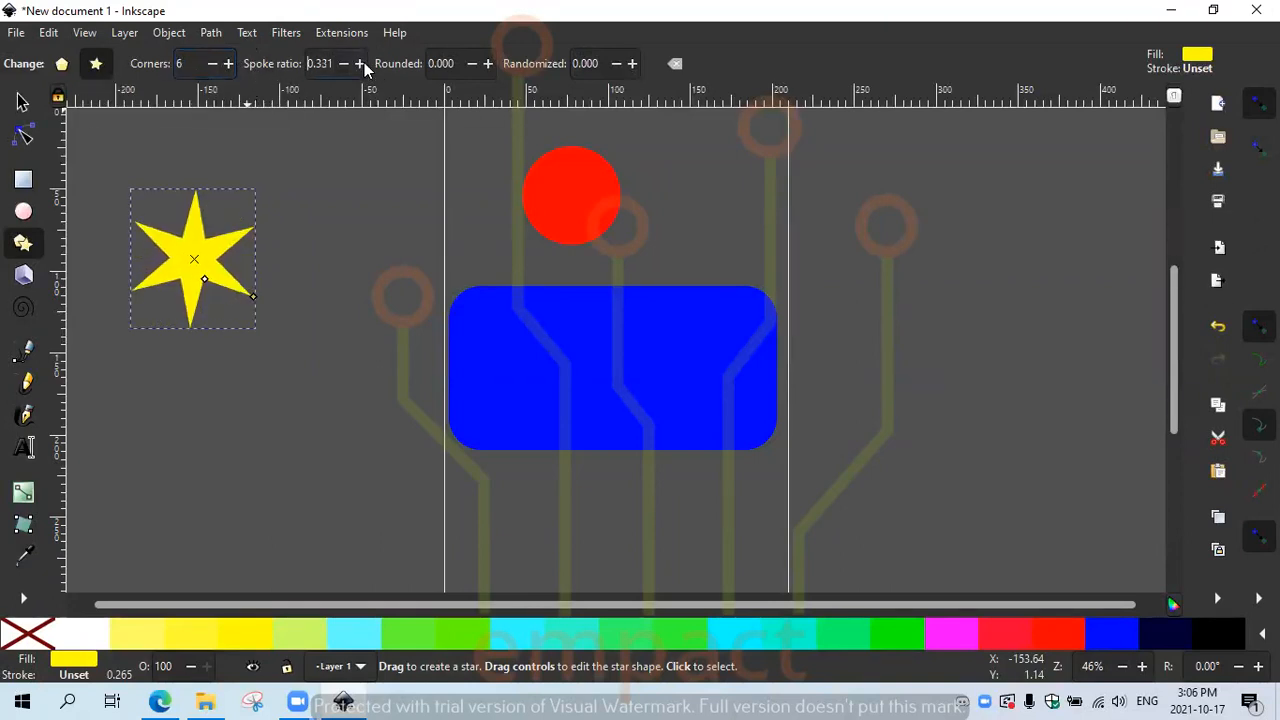
left_click(361, 63)
left_click(361, 63)
left_click(361, 63)
left_click(361, 63)
left_click(361, 63)
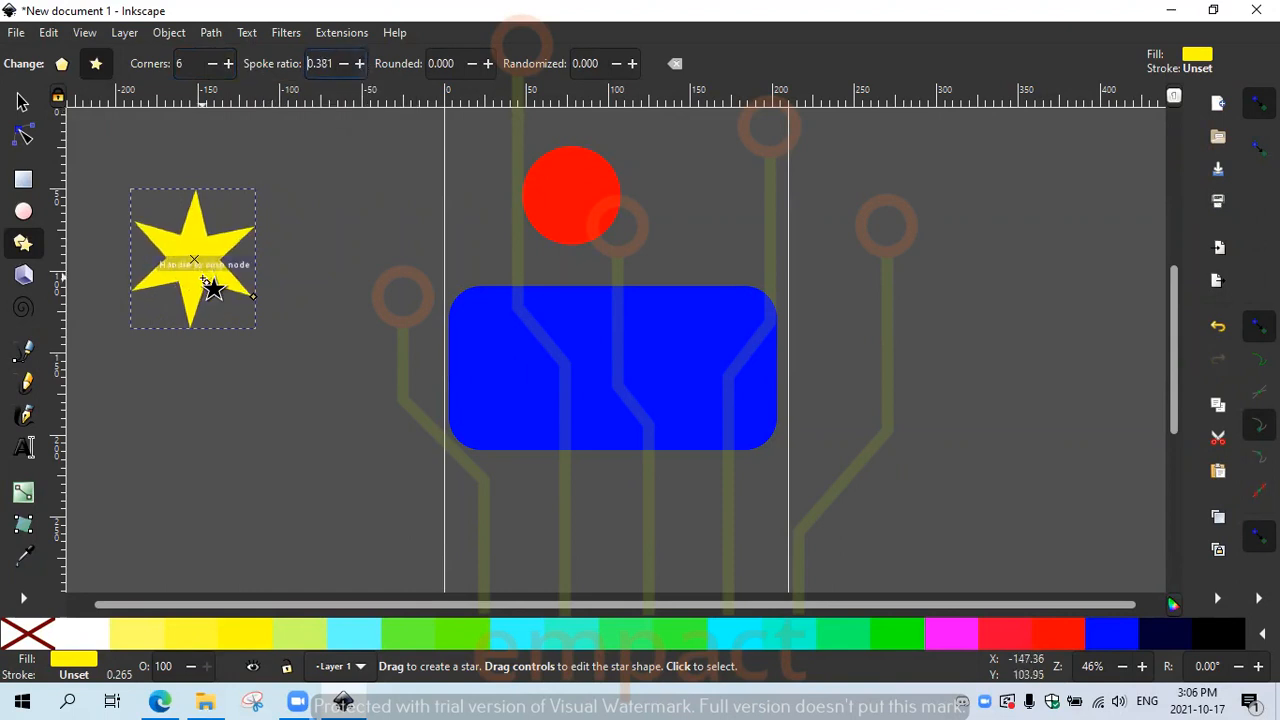
mouse_move(207, 283)
left_mouse_down()
mouse_move(220, 294)
mouse_move(208, 277)
left_mouse_up()
left_click(361, 67)
left_click(361, 67)
left_click(361, 67)
left_click(361, 67)
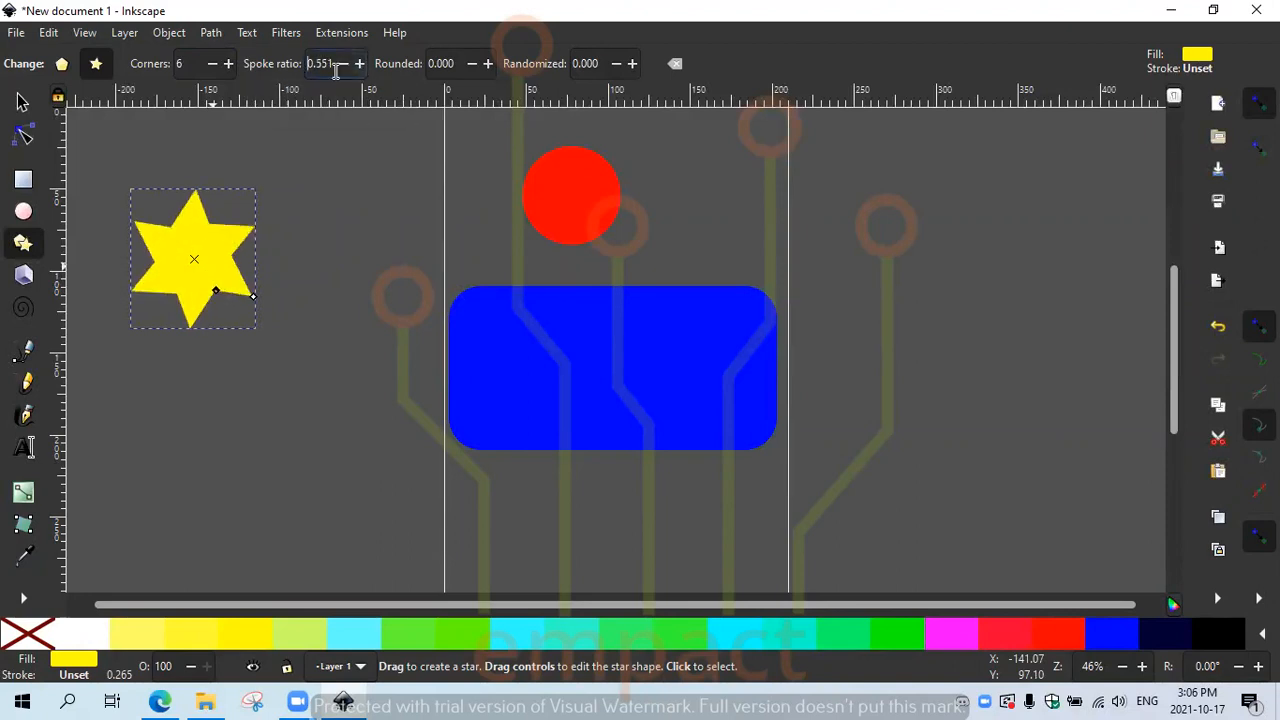
left_click(339, 66)
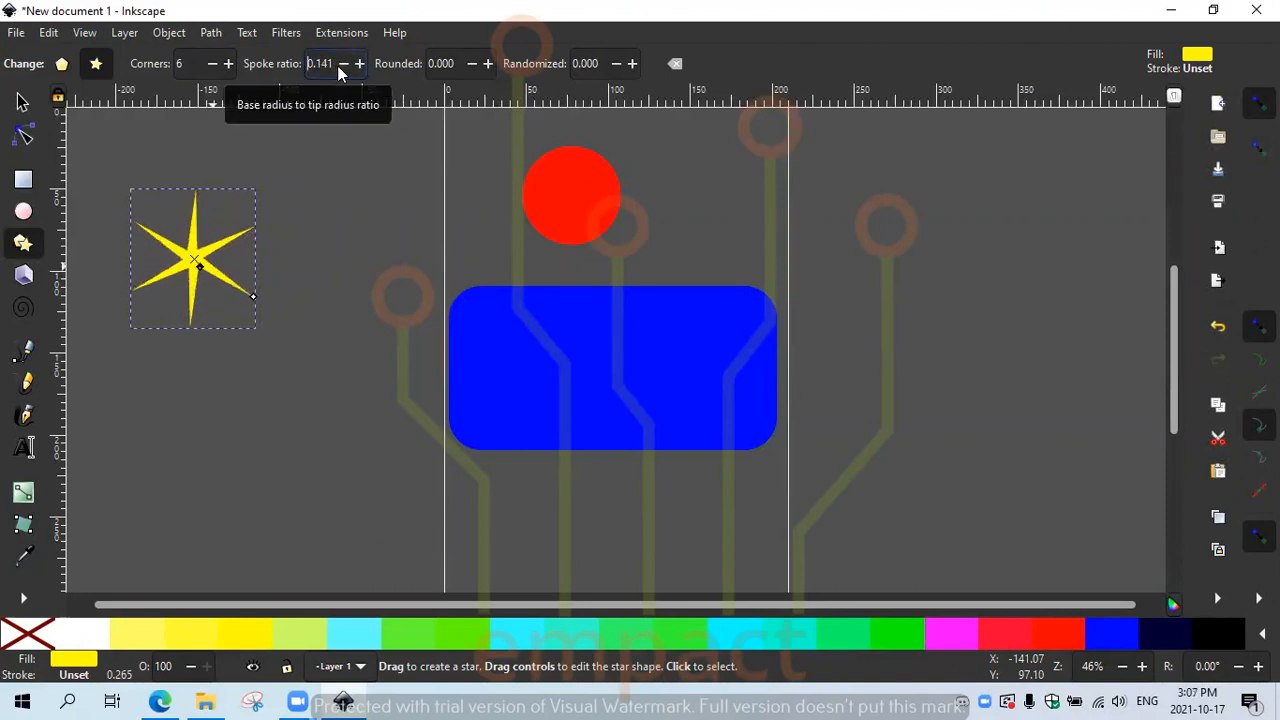
left_click(361, 67)
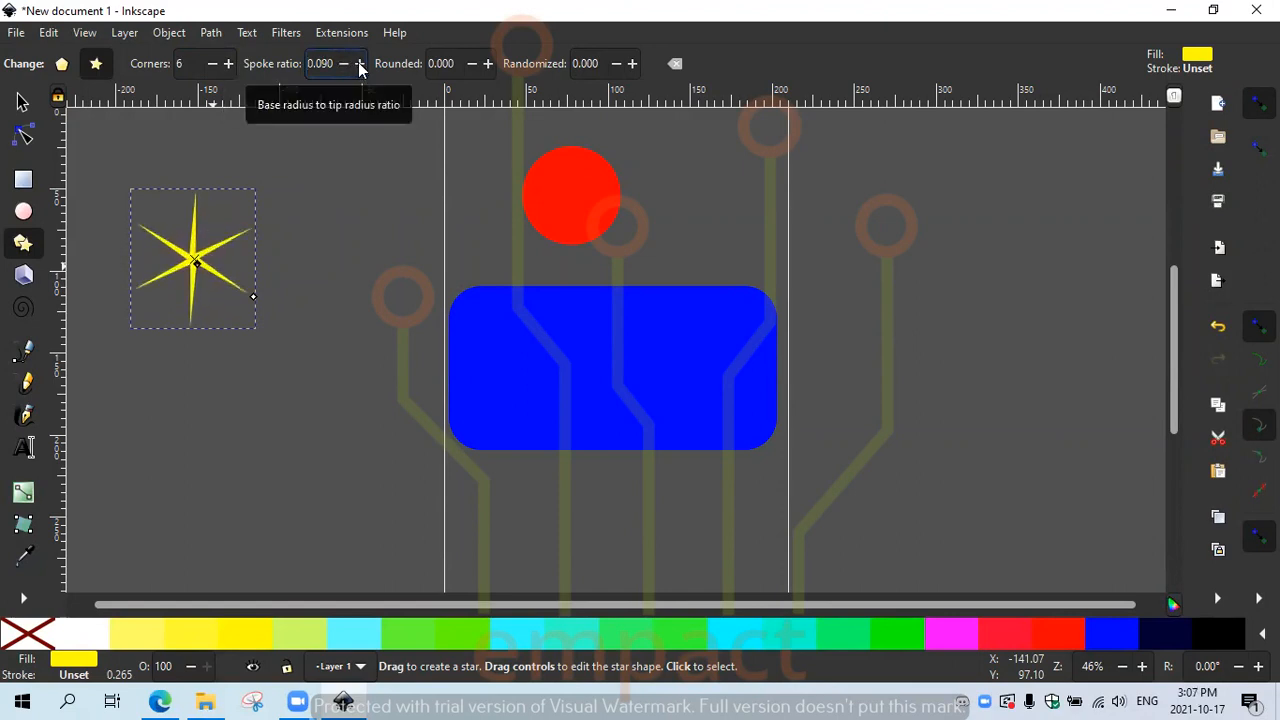
left_click(361, 67)
left_click(339, 67)
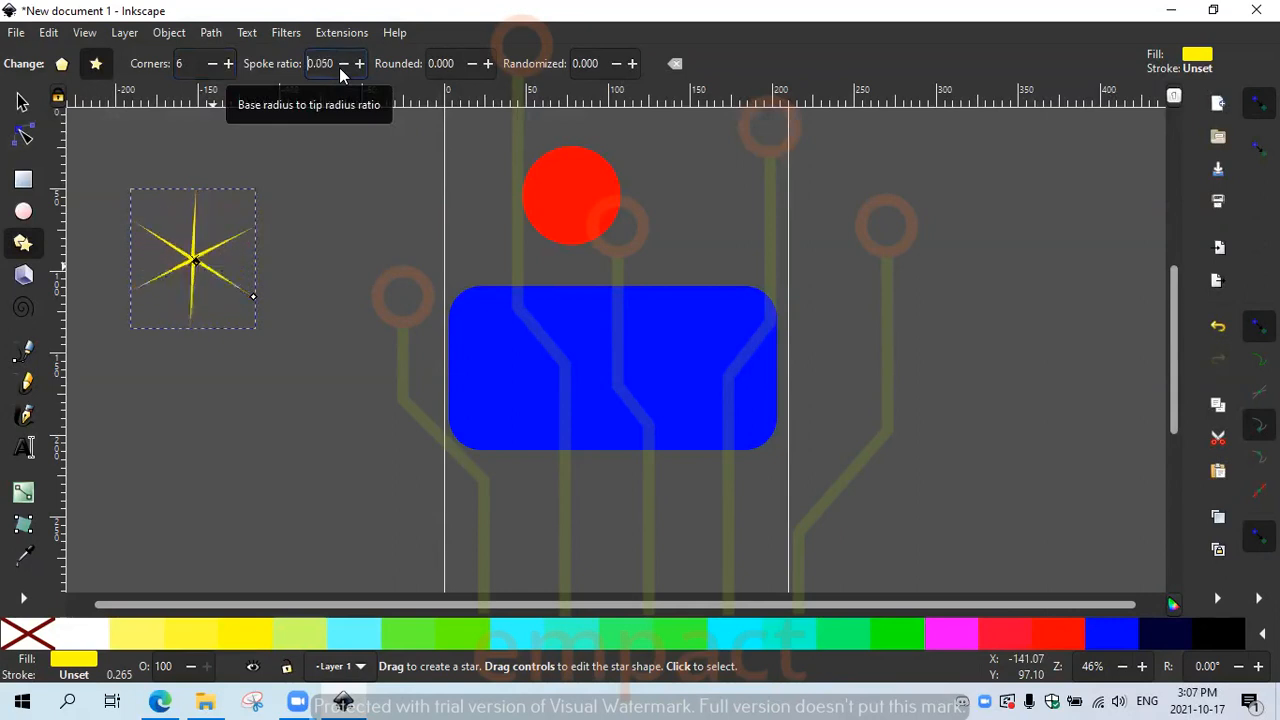
Step: Thicken the star's arms step by step until the spoke ratio reads 0.289
left_click(361, 67)
left_click(361, 67)
left_click(360, 64)
left_click(360, 64)
left_click(360, 64)
left_click(360, 64)
left_click(360, 64)
left_click(360, 64)
left_click(360, 64)
left_click(360, 64)
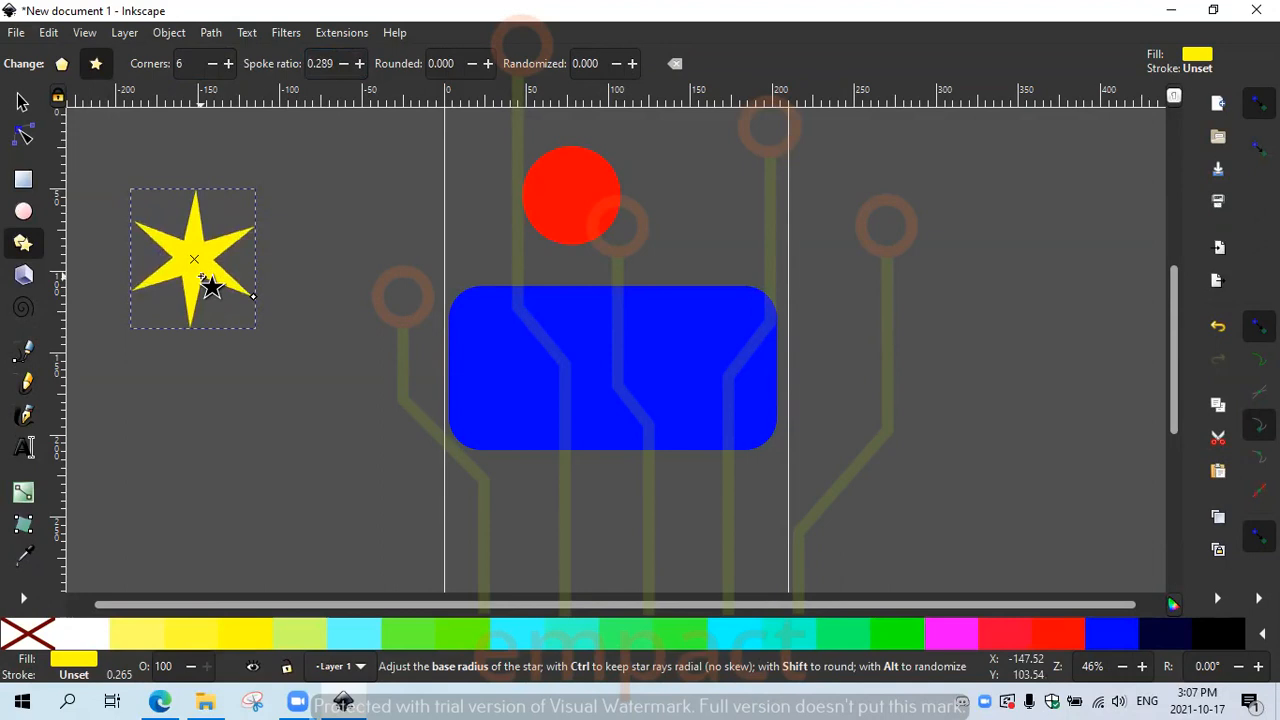
Step: Round the six star points, trying strong rounding before settling at 0.230
left_click(488, 64)
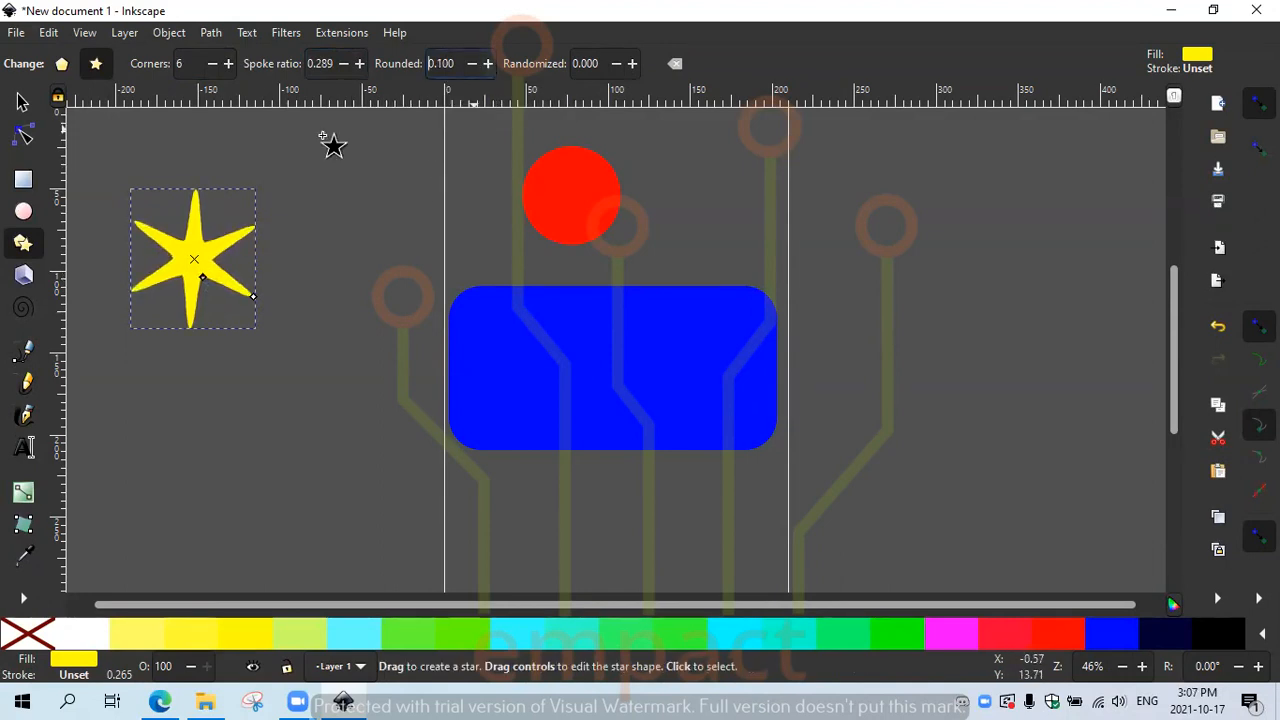
left_click(488, 64)
left_click(491, 66)
left_click(491, 66)
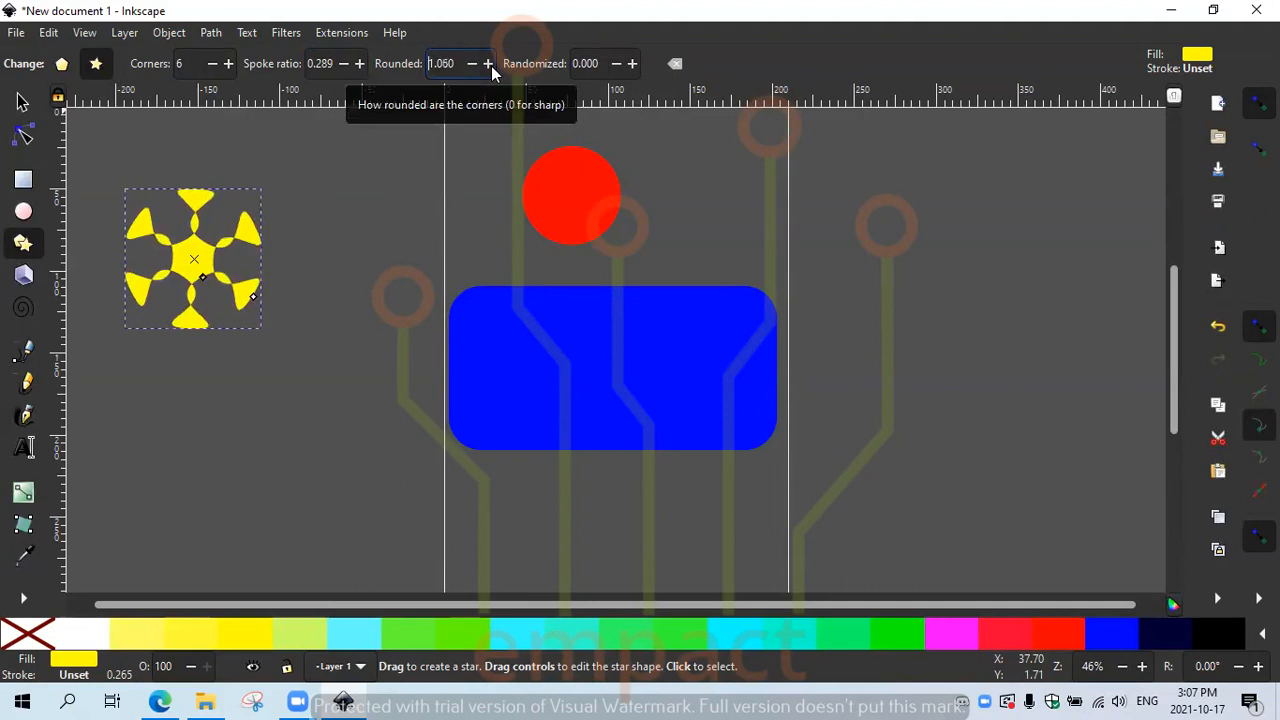
left_click(491, 66)
left_click(472, 64)
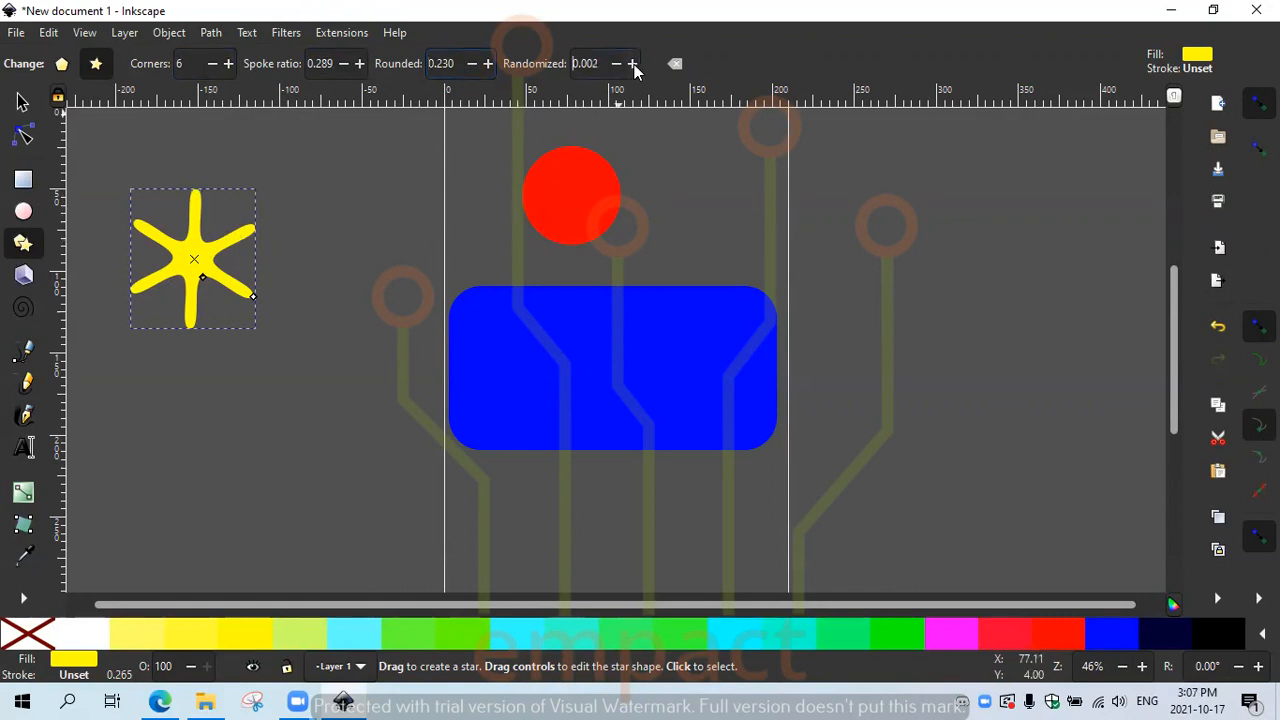
Step: Set the star's randomization to 0.094 for a gentle, uneven wobble
left_click(633, 64)
left_click(633, 64)
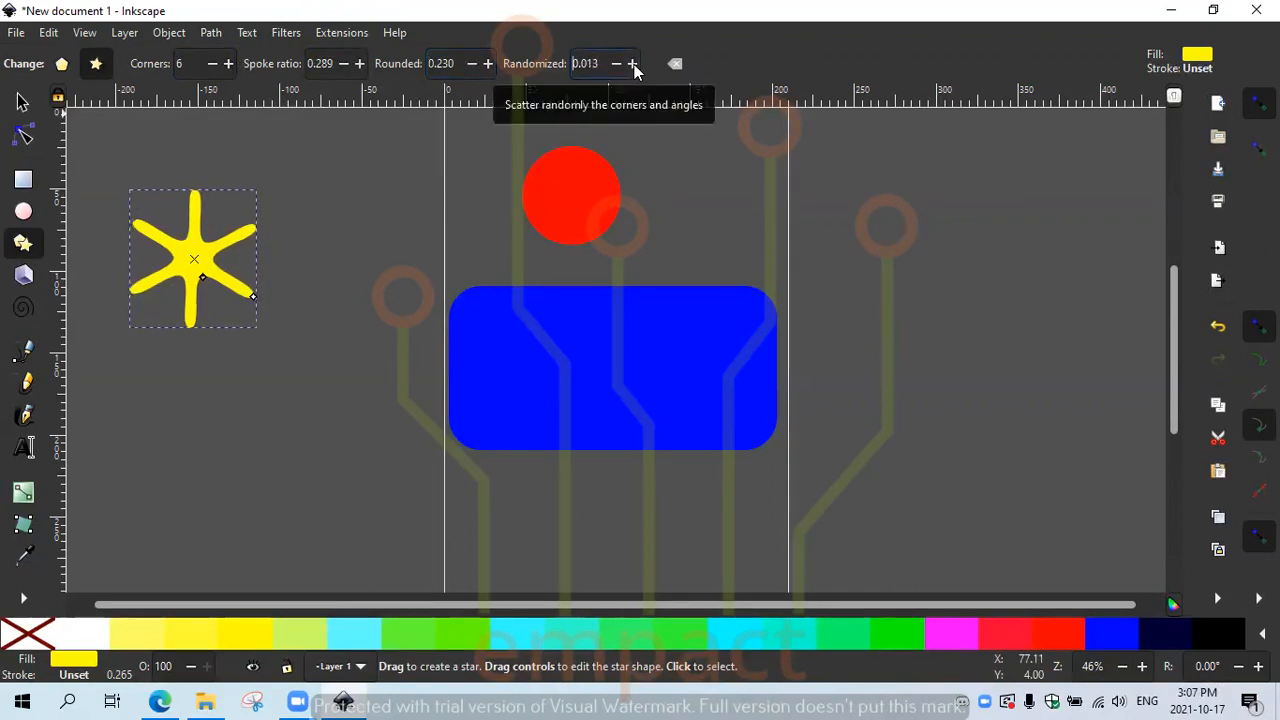
left_click(633, 64)
left_click(633, 64)
left_click(611, 66)
left_click(611, 66)
left_click(611, 66)
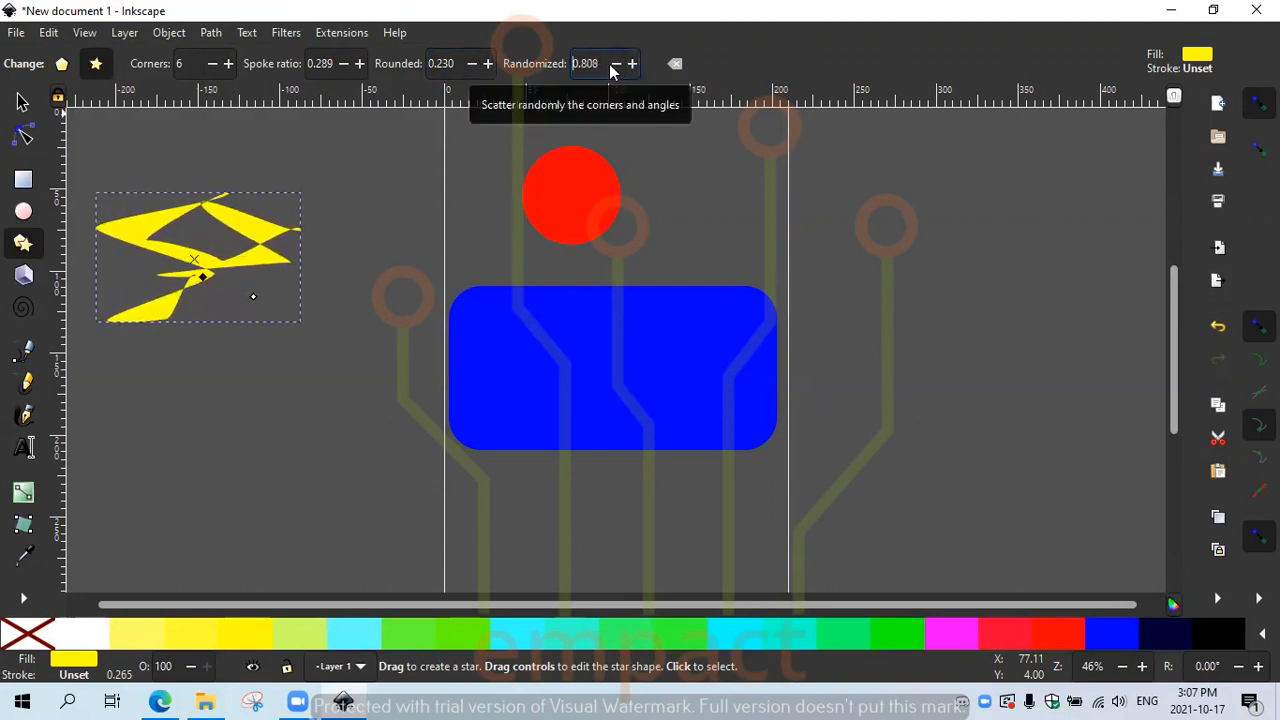
left_click(611, 66)
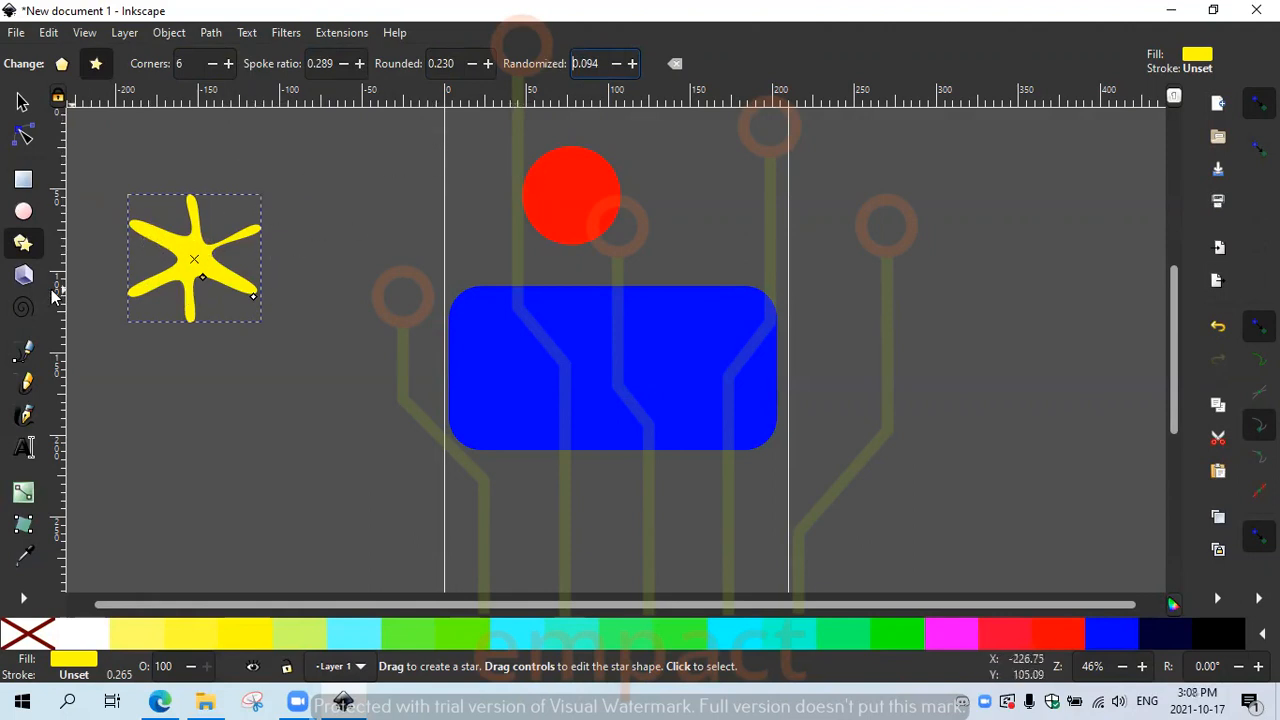
Step: Deselect the star and switch the Star/Polygon tool to polygon mode for new shapes
left_click(61, 63)
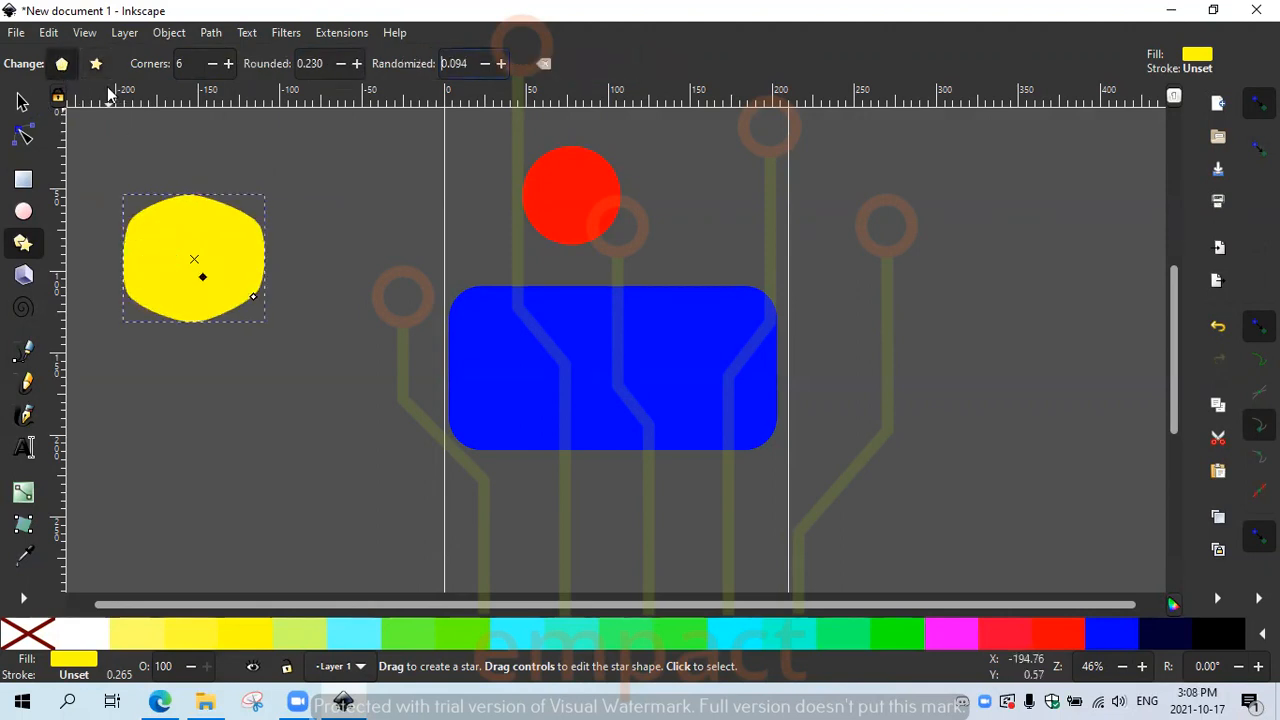
left_click(101, 64)
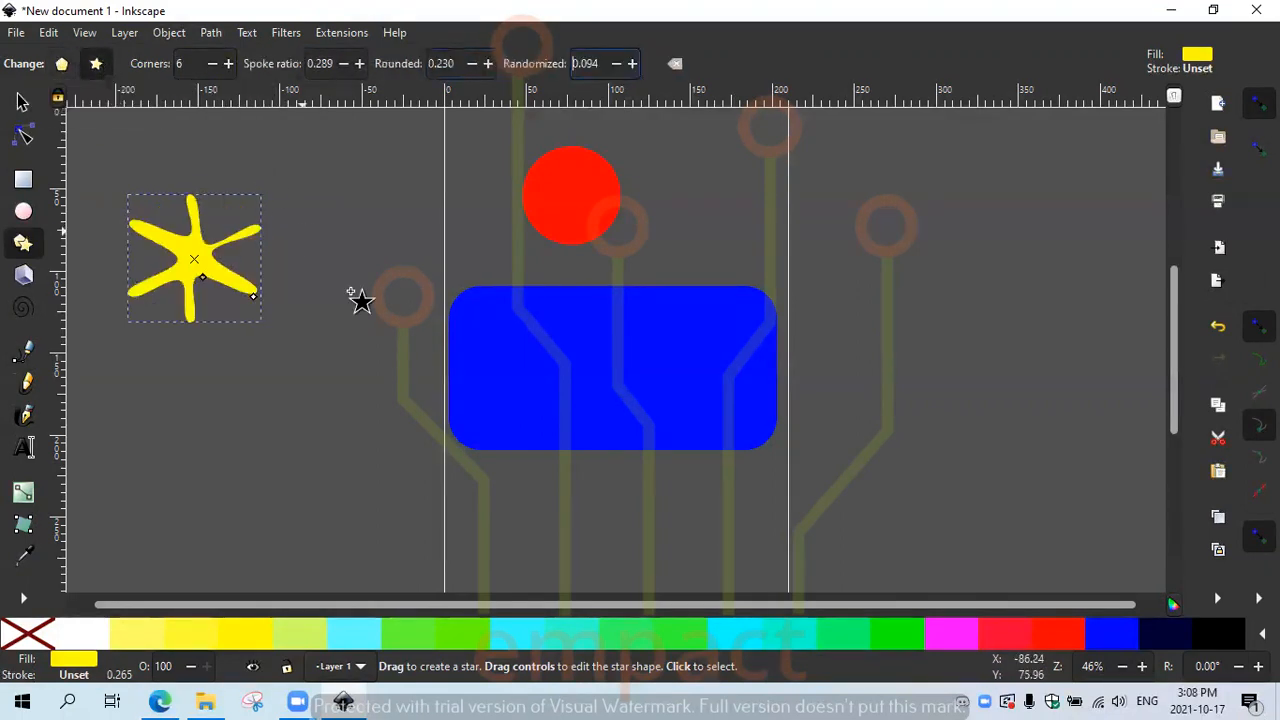
left_click(241, 412)
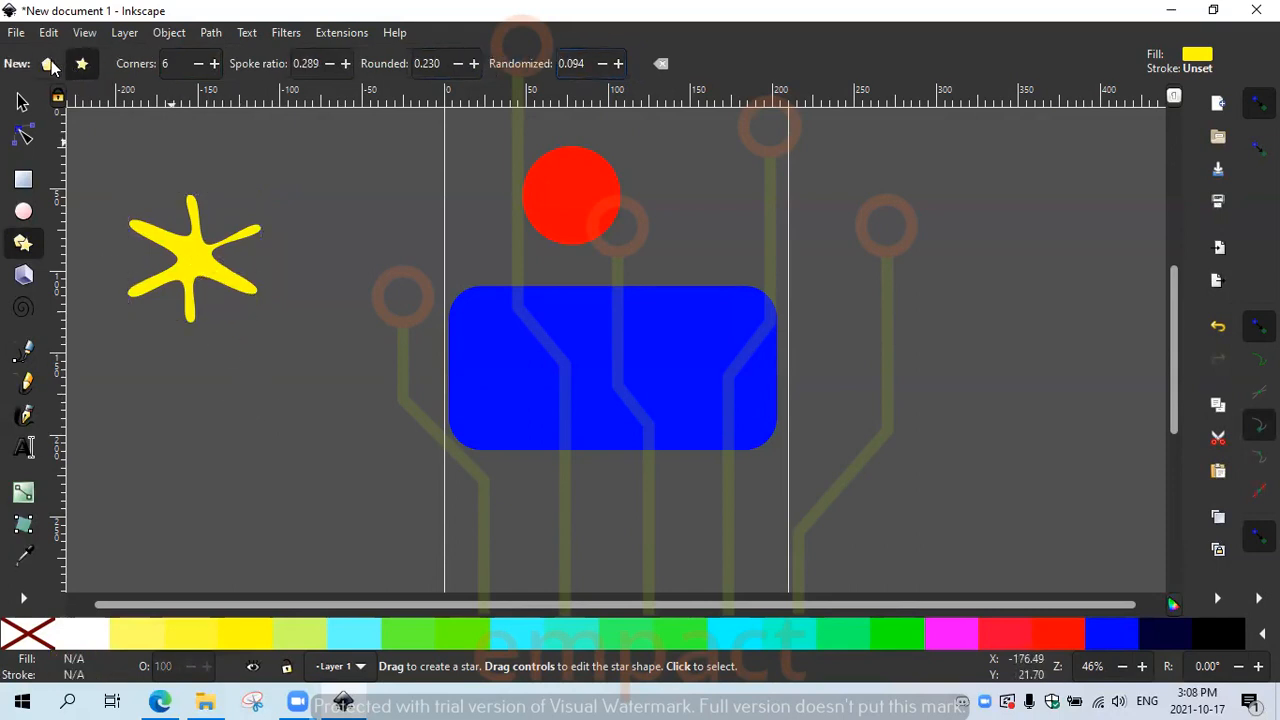
left_click(49, 65)
Step: Draw a yellow hexagon below the star and set its rounding and randomization to 0
left_click_drag(185, 418, 235, 442)
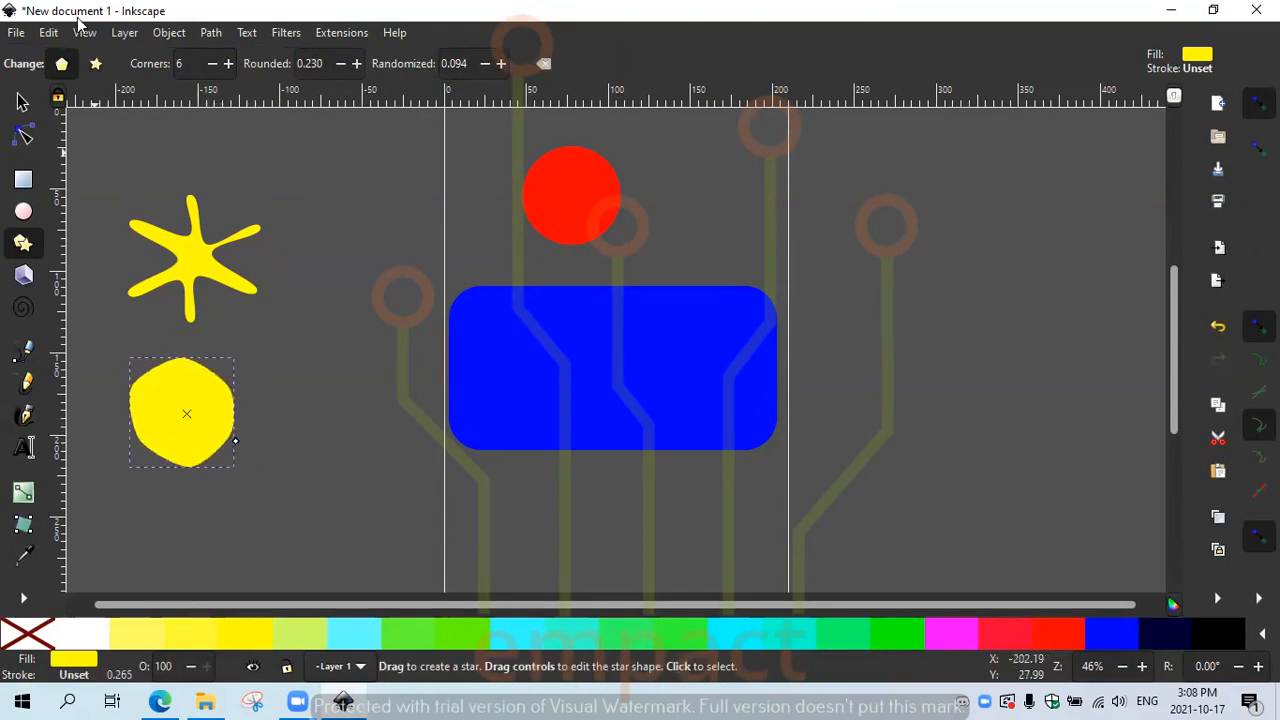
left_click(342, 68)
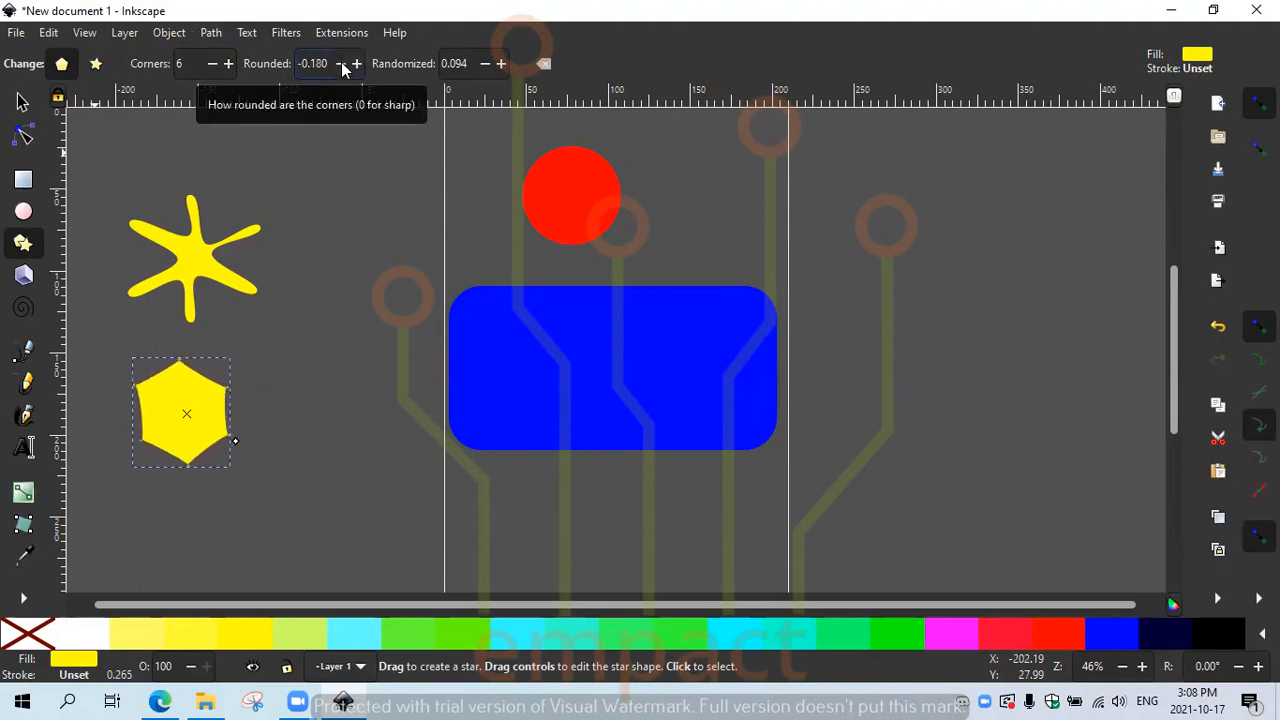
left_click(357, 63)
left_click_drag(334, 59, 268, 61)
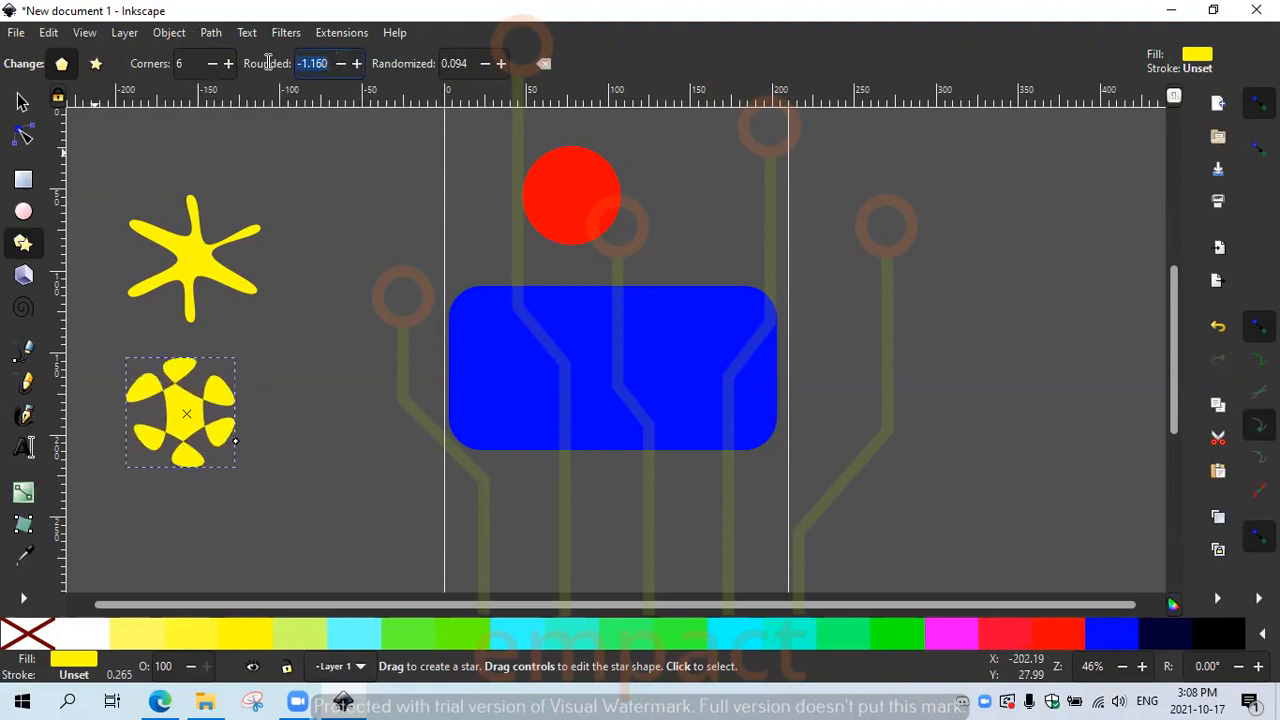
type("0")
triple_click(472, 64)
type("0")
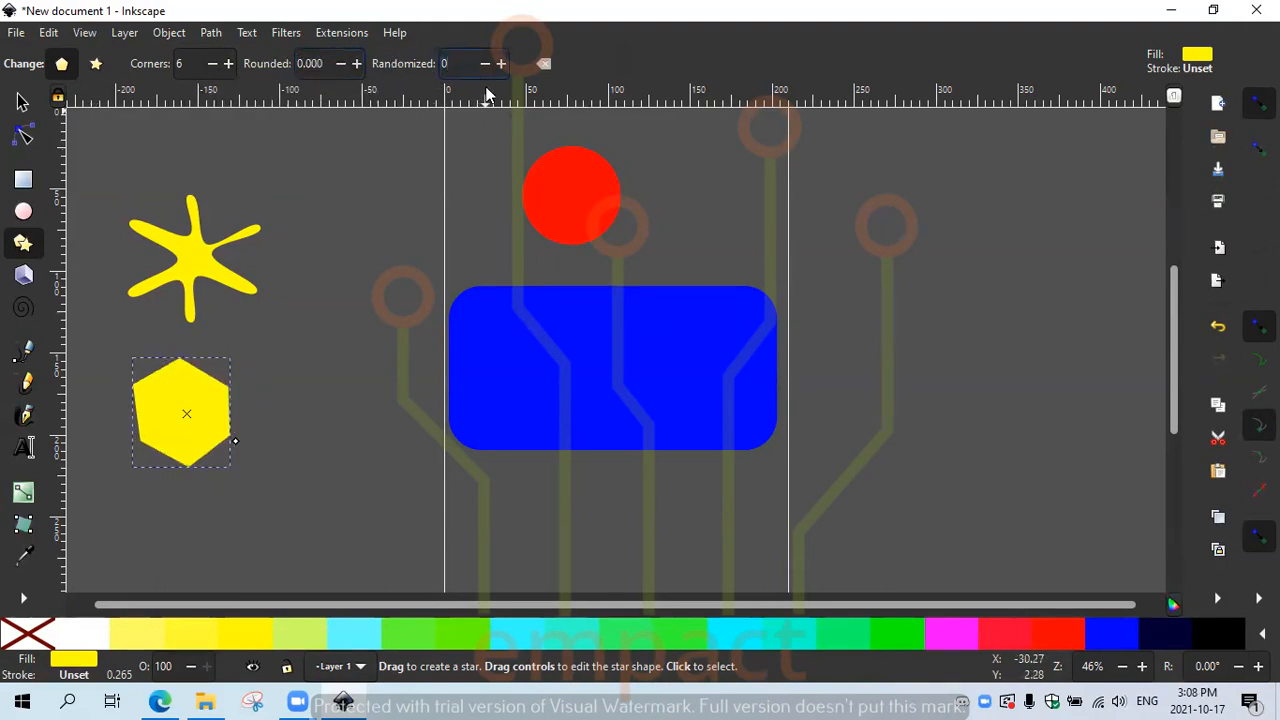
left_click(312, 170)
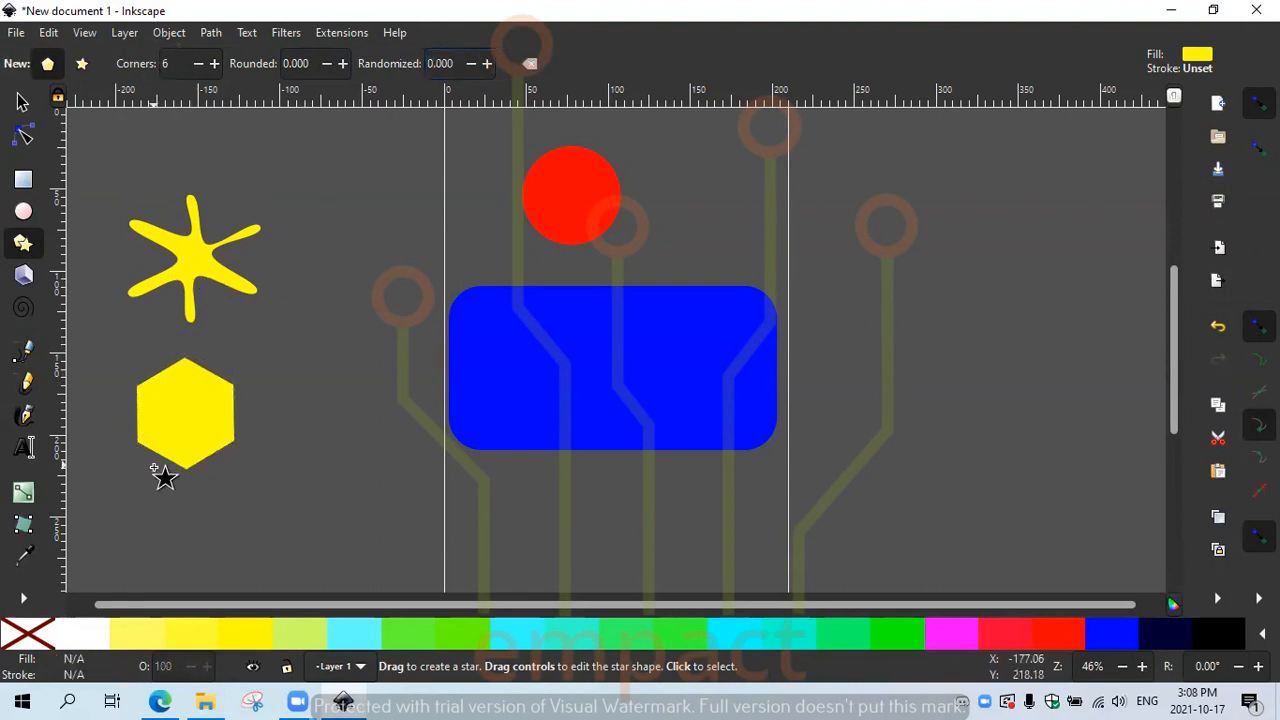
Step: Select the hexagon, change it to a 5-corner pentagon, then enlarge and tilt it slightly
left_click(216, 62)
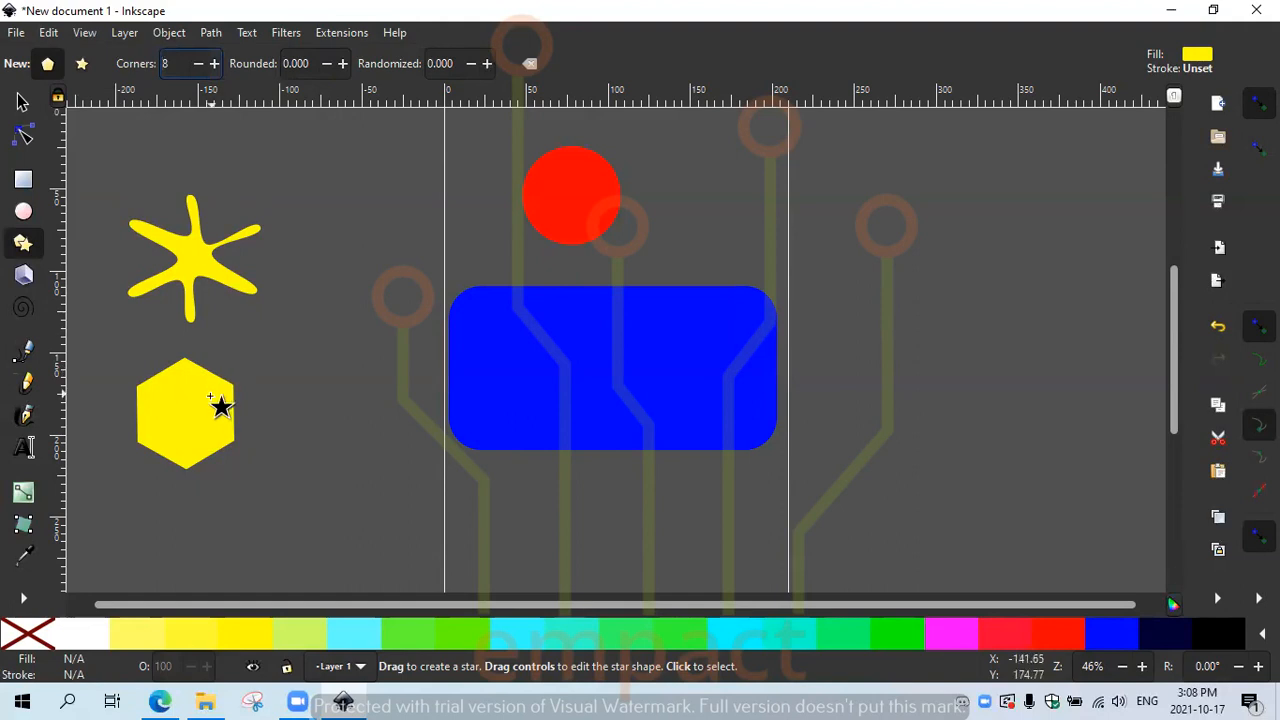
left_click(216, 410)
left_click(229, 65)
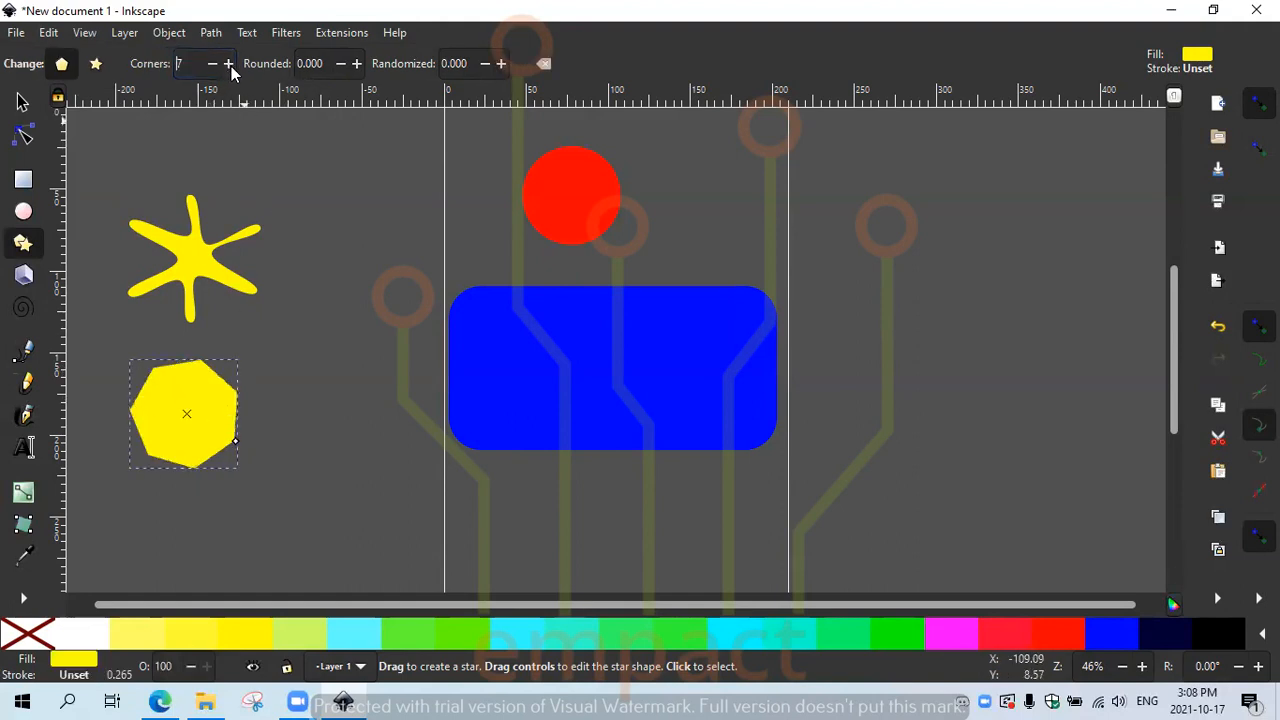
left_click(230, 66)
left_click(208, 64)
left_click(208, 64)
left_click(208, 64)
left_click(208, 64)
left_click(208, 64)
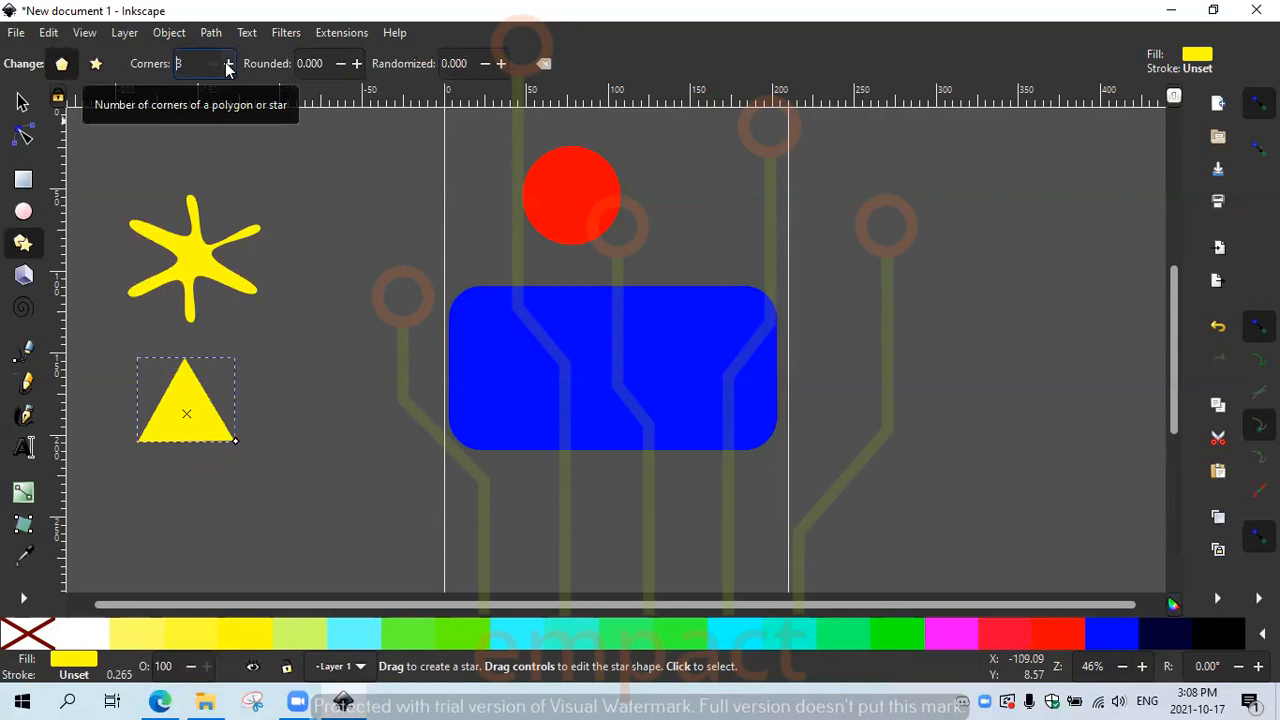
left_click(228, 64)
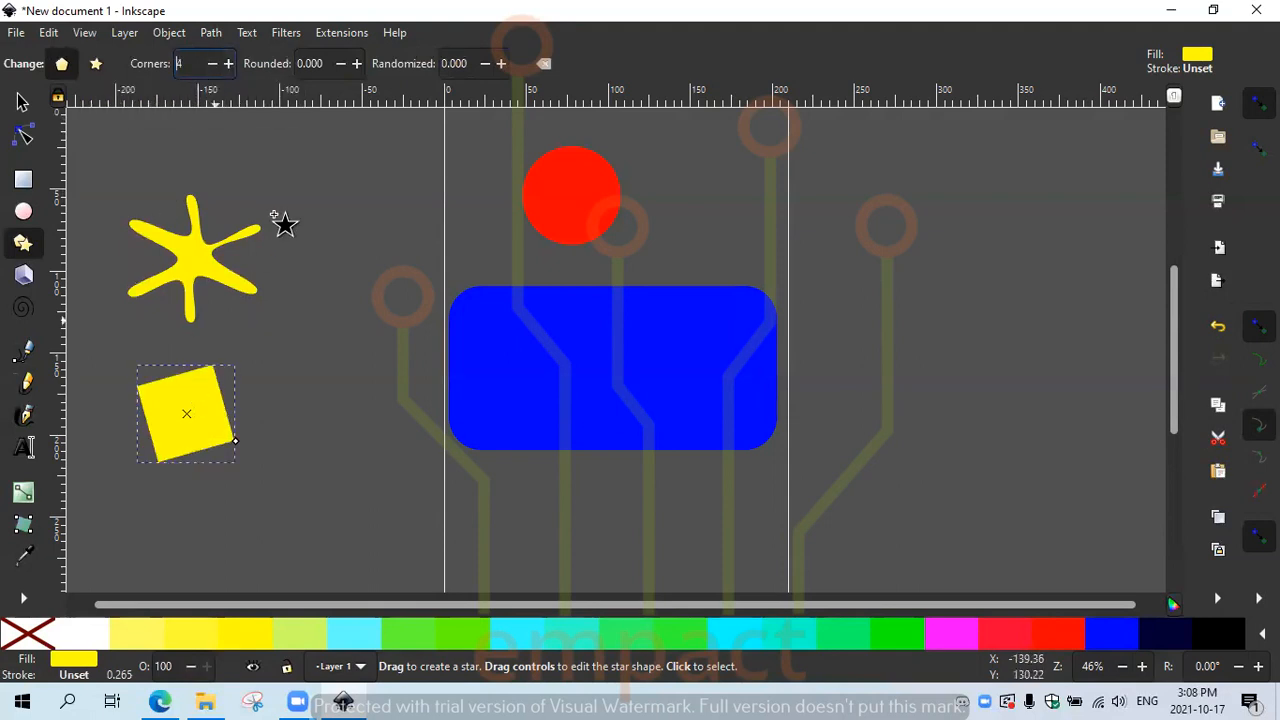
left_click(228, 64)
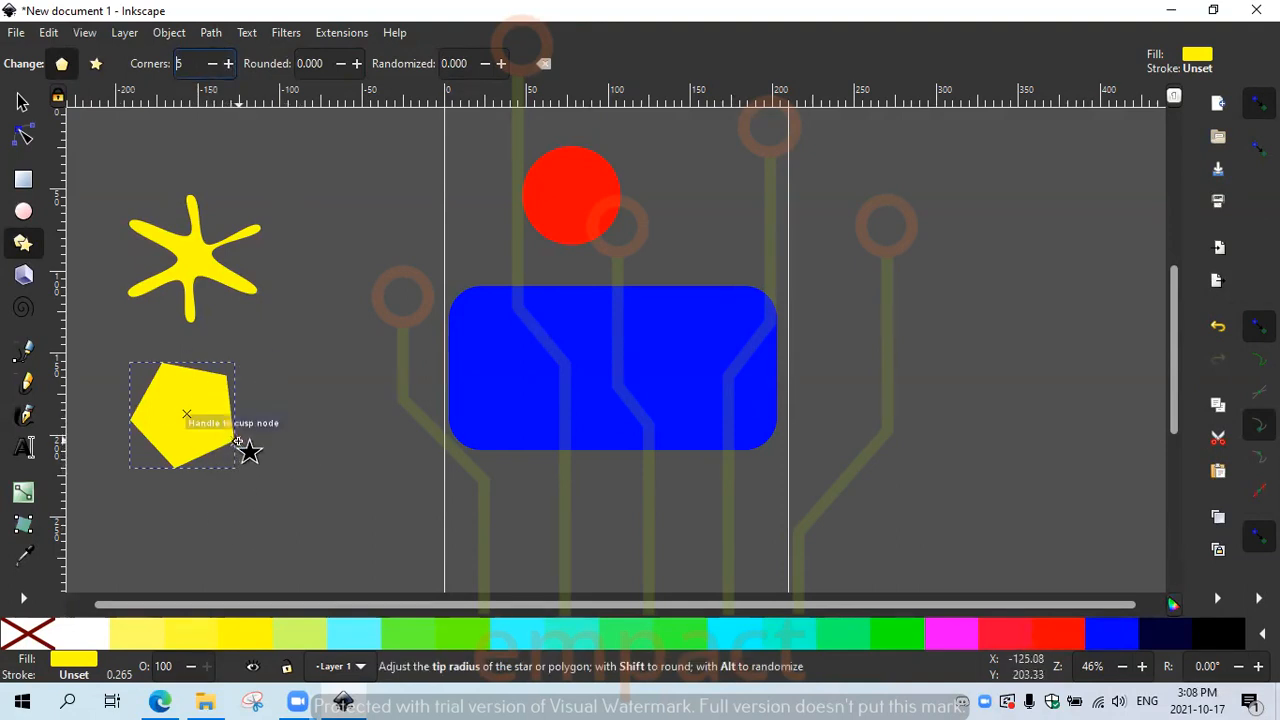
left_click_drag(249, 445, 234, 372)
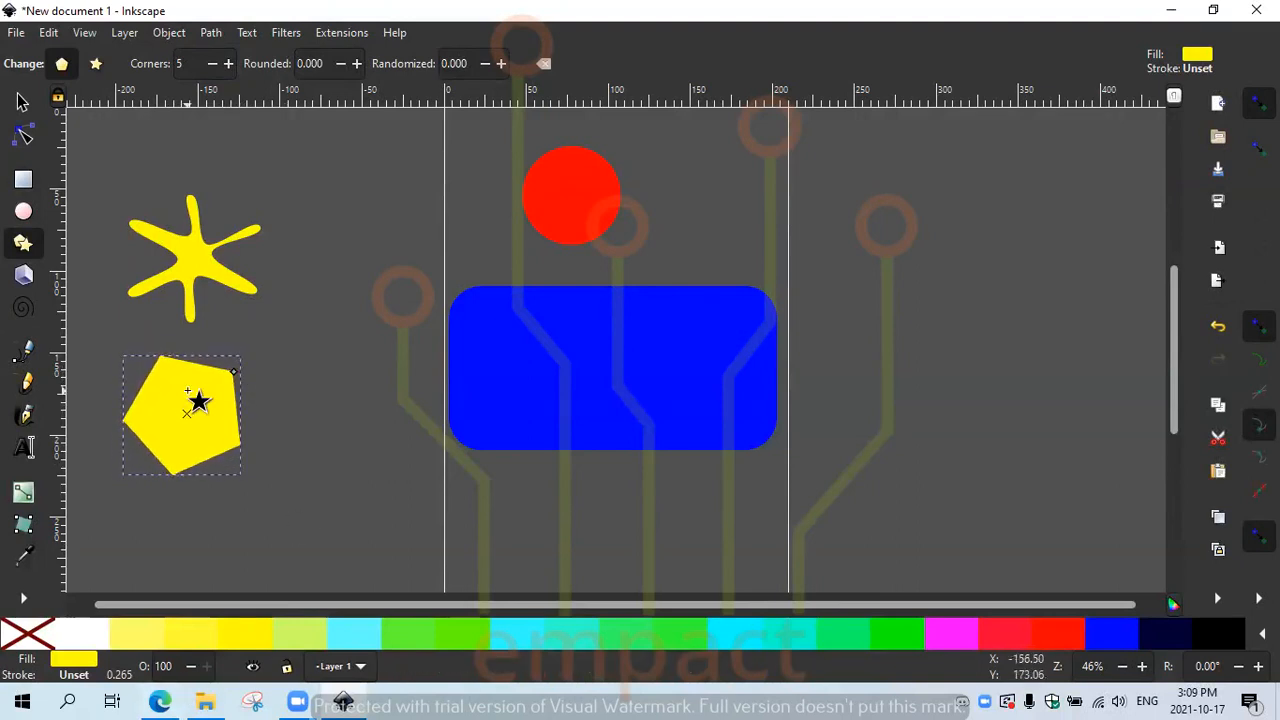
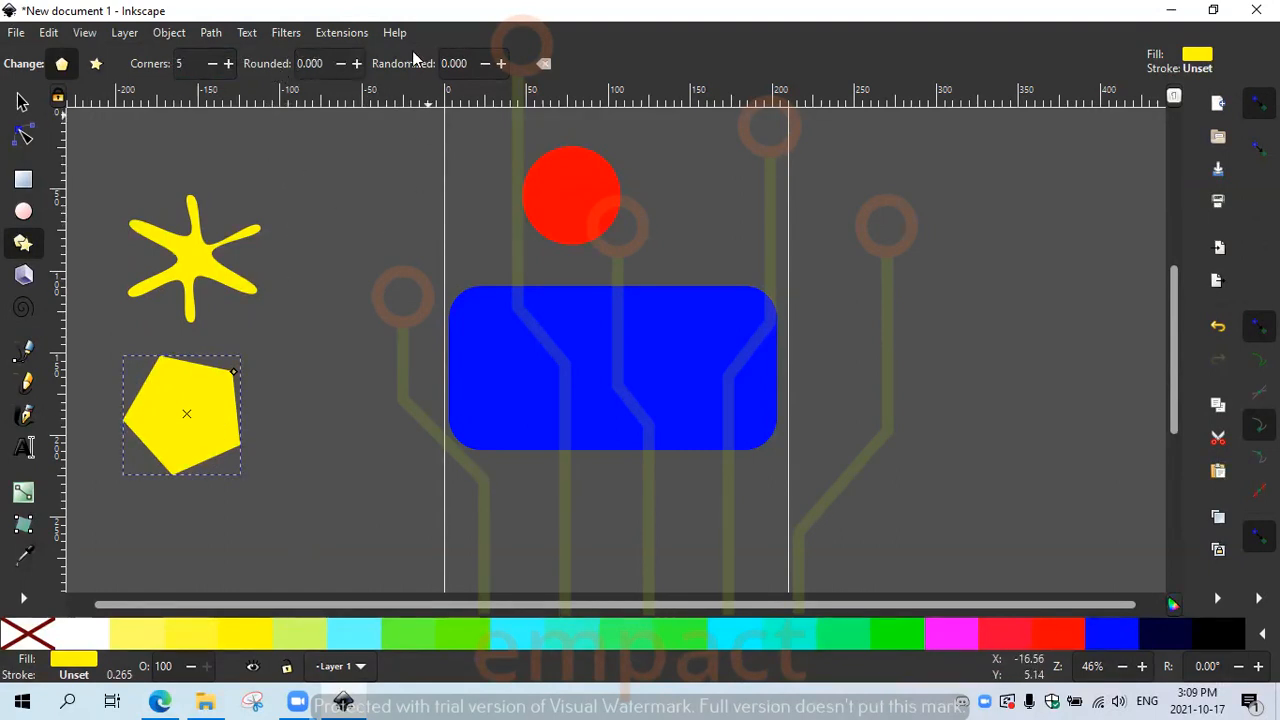
Step: Raise the pentagon's Rounded value to 0.210 to soften its corners
left_click(356, 64)
left_click(356, 64)
left_click(356, 64)
left_click(356, 64)
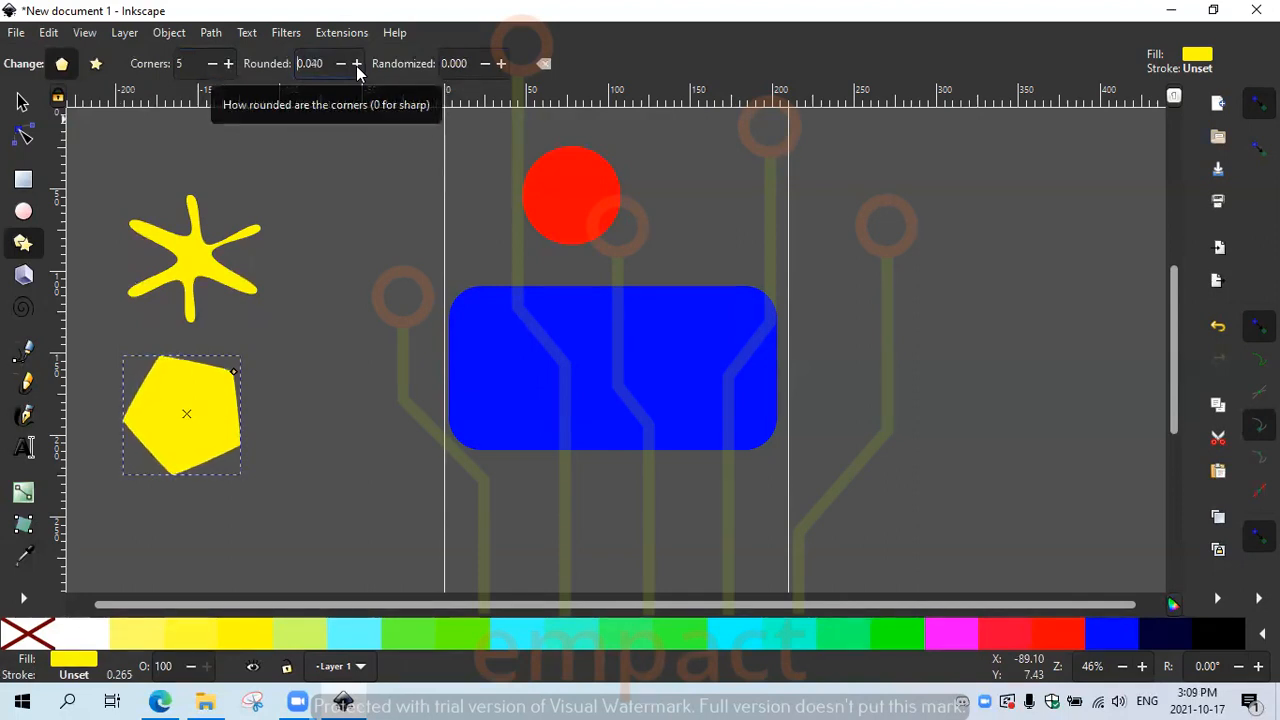
left_click(356, 64)
left_click(356, 64)
left_click(356, 64)
left_click(356, 64)
left_click(356, 64)
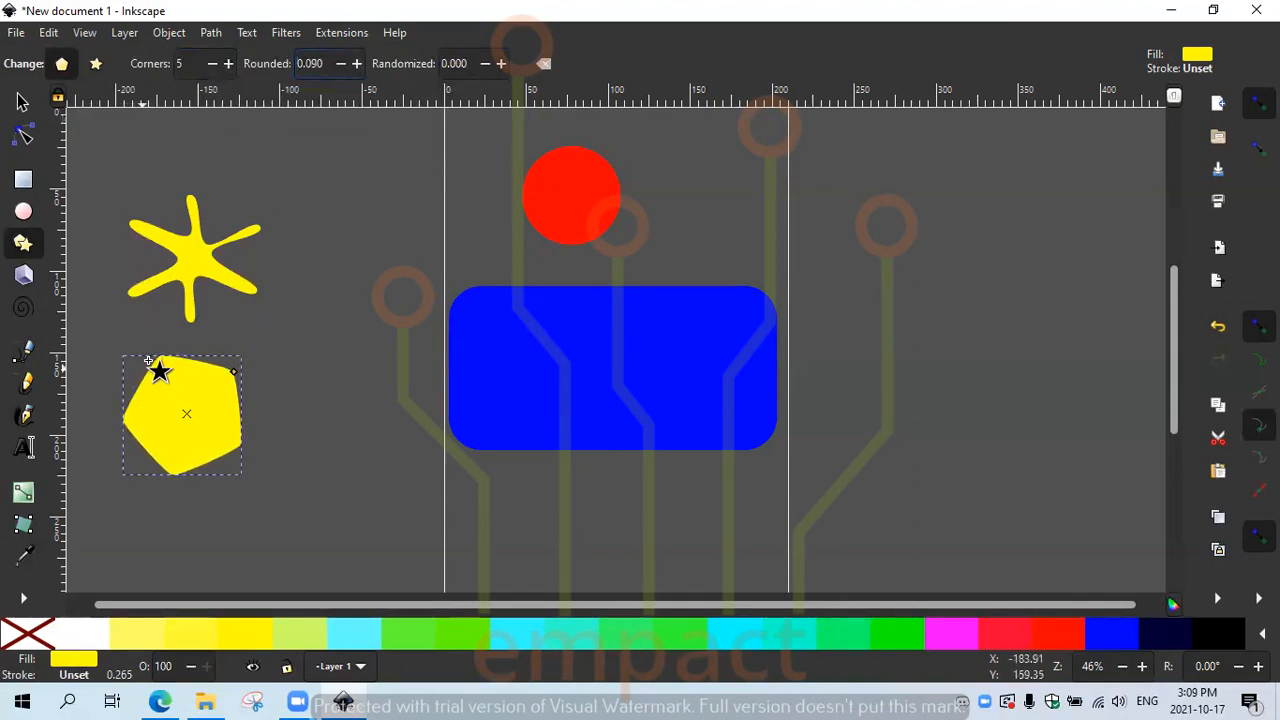
left_click(362, 63)
left_click(362, 63)
left_click(362, 63)
left_click(362, 63)
left_click(362, 63)
left_click(362, 63)
left_click(362, 63)
left_click(362, 63)
left_click(362, 63)
left_click(362, 63)
left_click(362, 63)
left_click(362, 63)
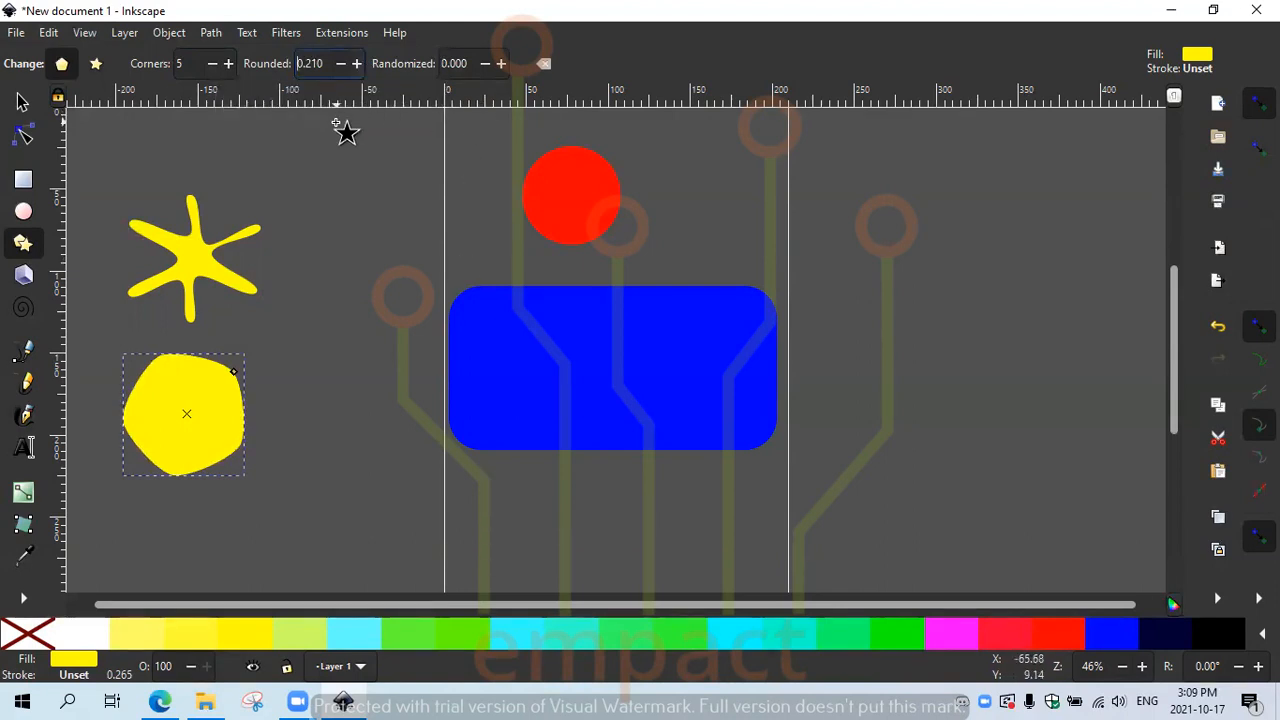
Step: Set the pentagon's Randomized value to 0.117, then deselect it
left_click(500, 63)
left_click(500, 63)
left_click(500, 63)
left_click(500, 63)
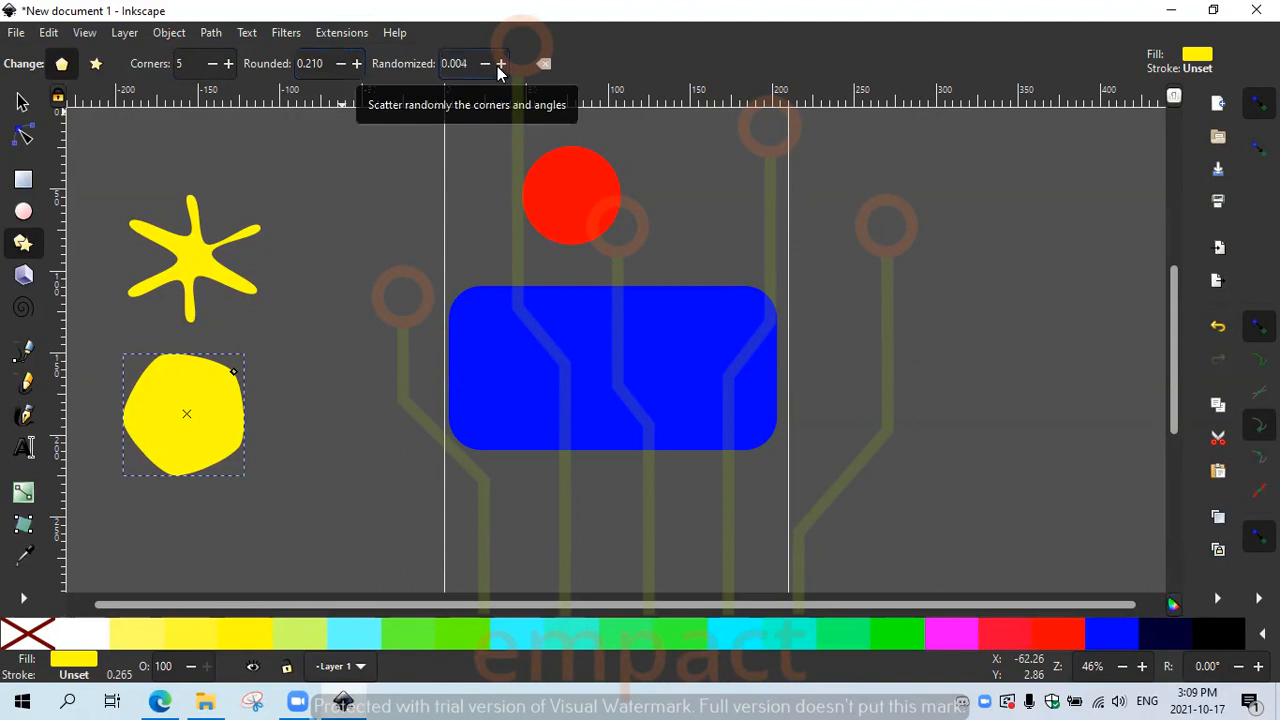
left_click_drag(500, 63, 500, 63)
left_click(500, 66)
left_click(500, 66)
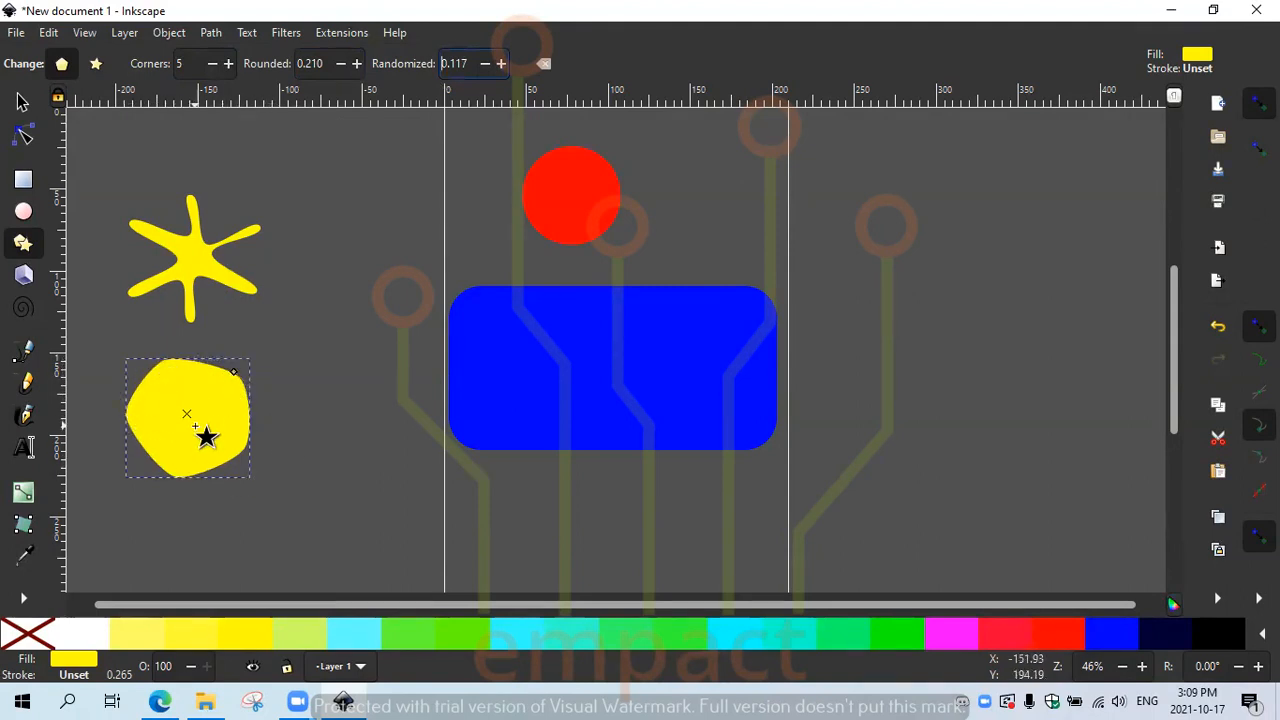
left_click(412, 415)
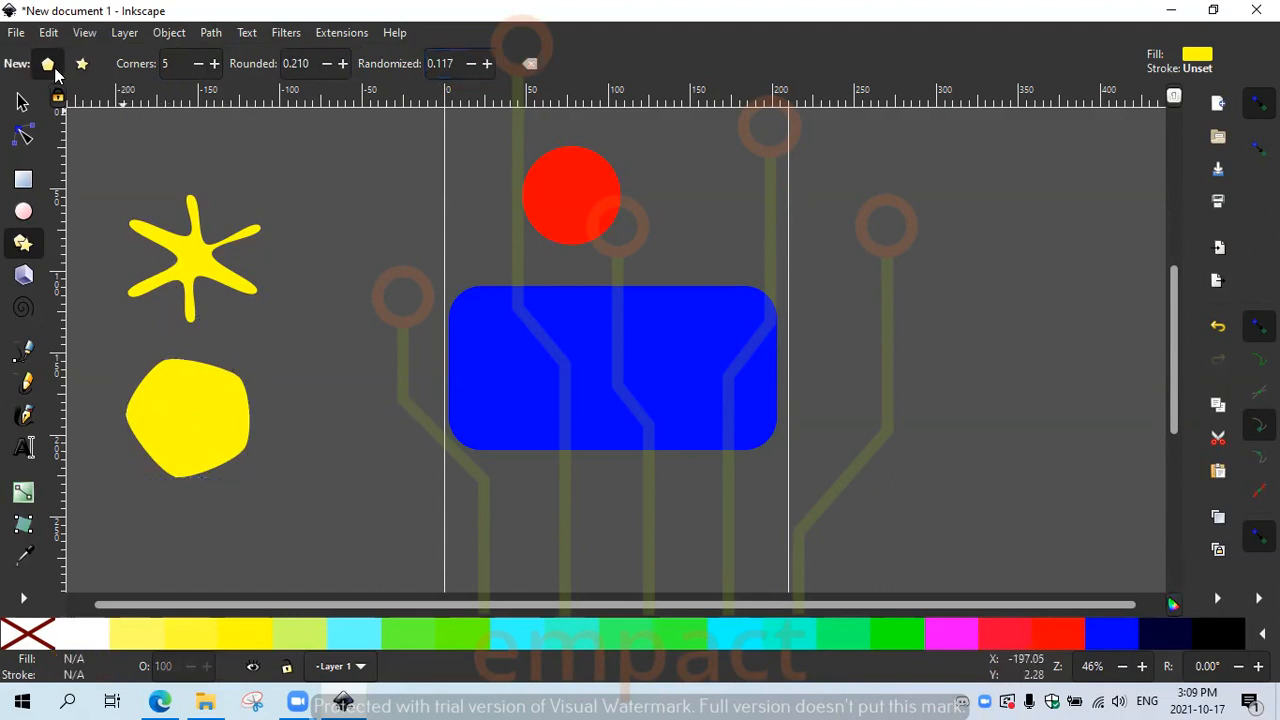
Step: Draw a 3D box just below the blue rectangle, undoing the misplaced attempts
left_click(23, 277)
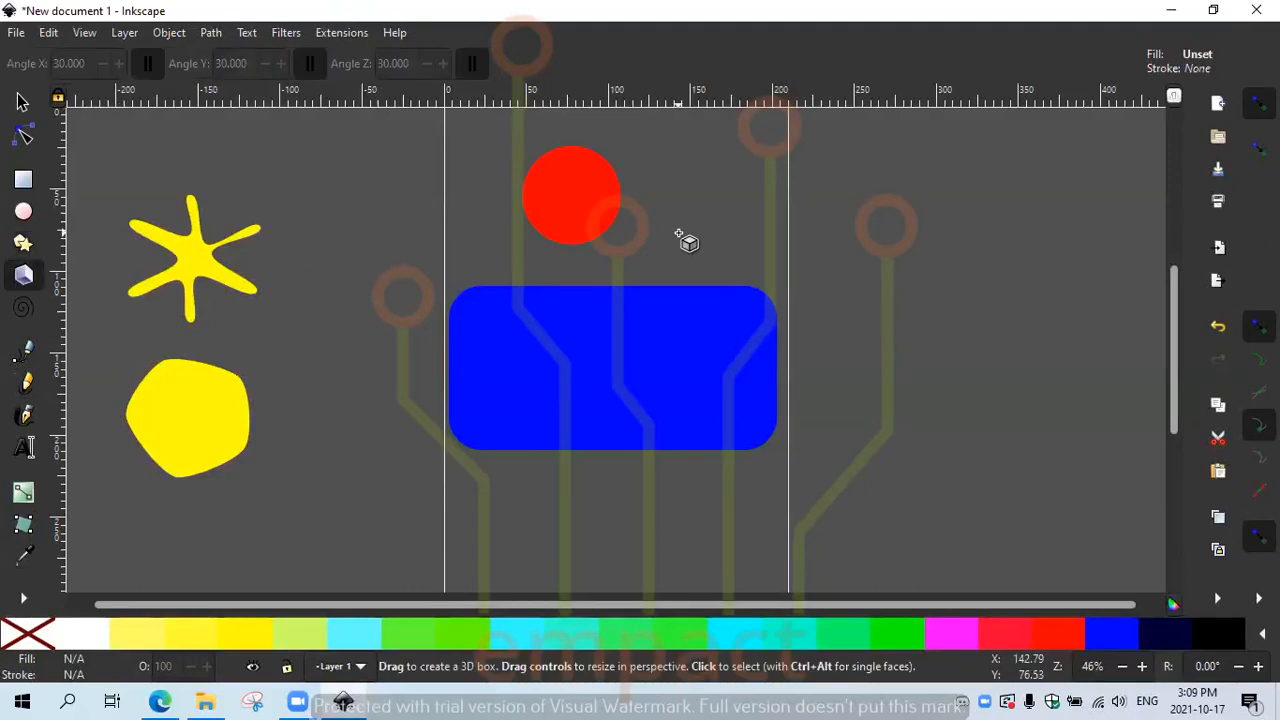
left_click_drag(915, 218, 1007, 257)
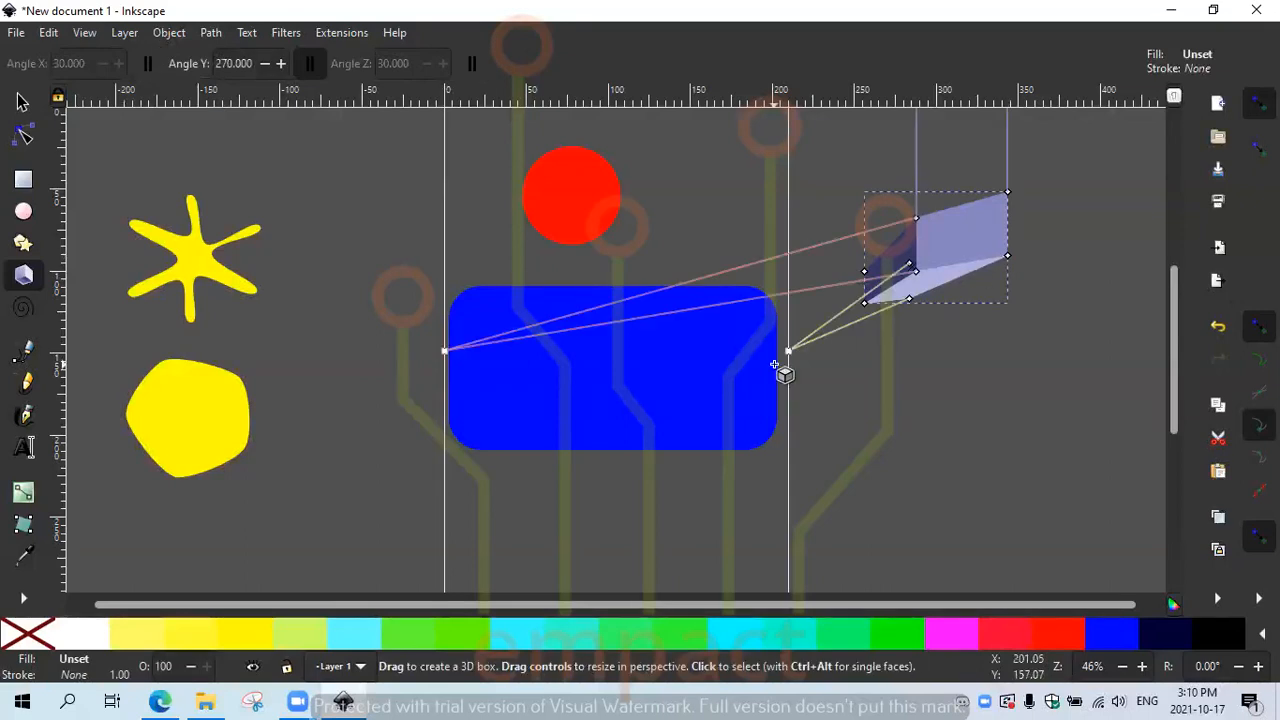
key("ctrl+z")
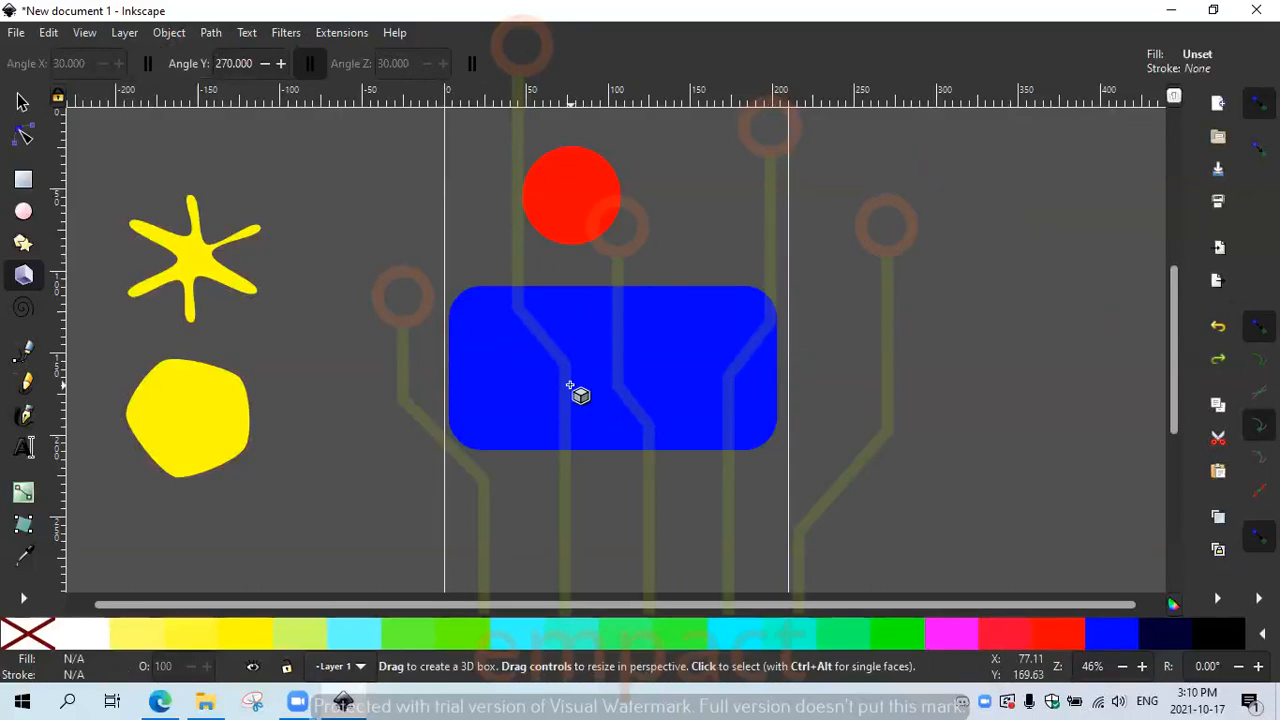
mouse_move(588, 507)
left_mouse_down()
mouse_move(625, 530)
mouse_move(597, 494)
left_mouse_up()
key("ctrl+z")
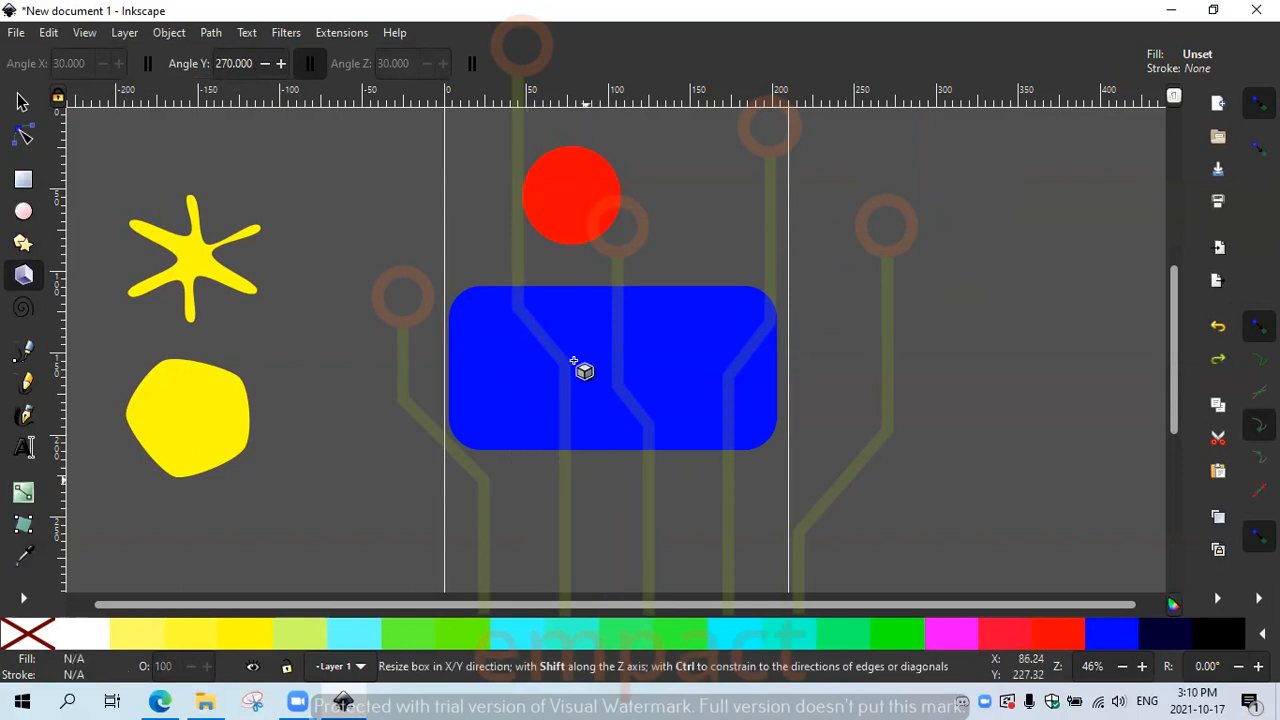
left_click_drag(560, 347, 624, 421)
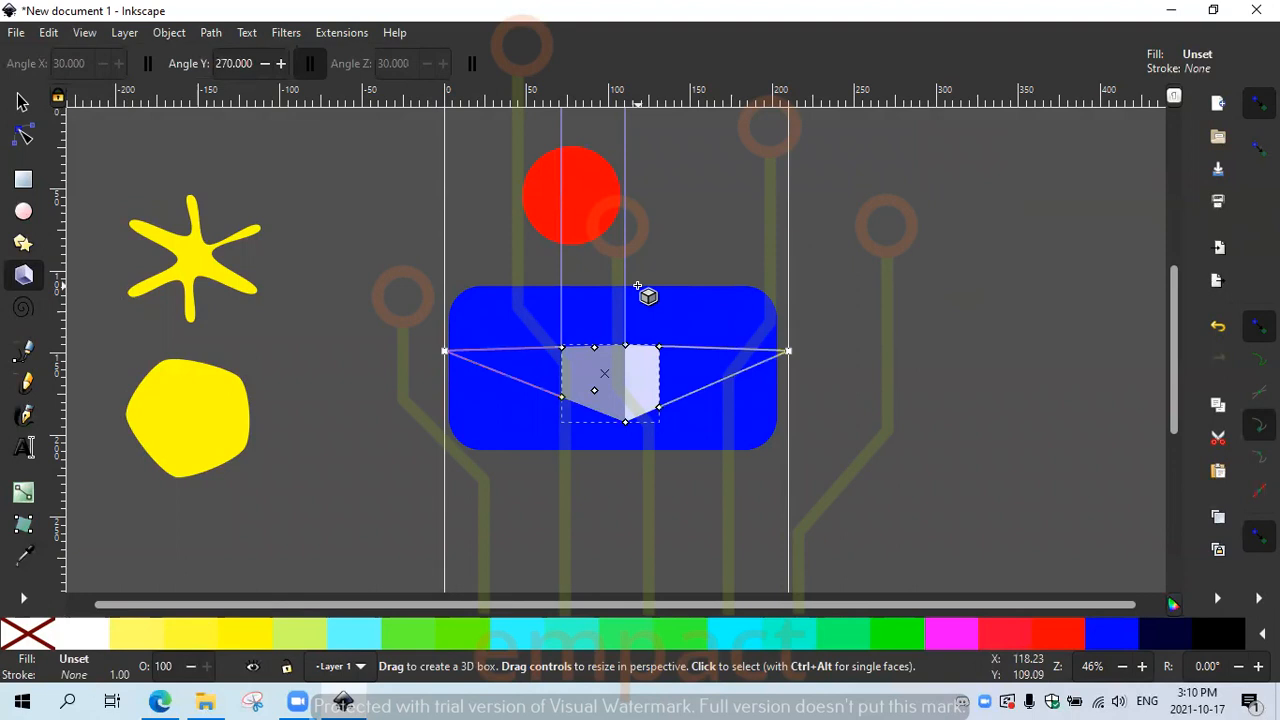
key("ctrl+z")
left_click_drag(679, 166, 692, 195)
key("ctrl+z")
left_click_drag(513, 497, 558, 517)
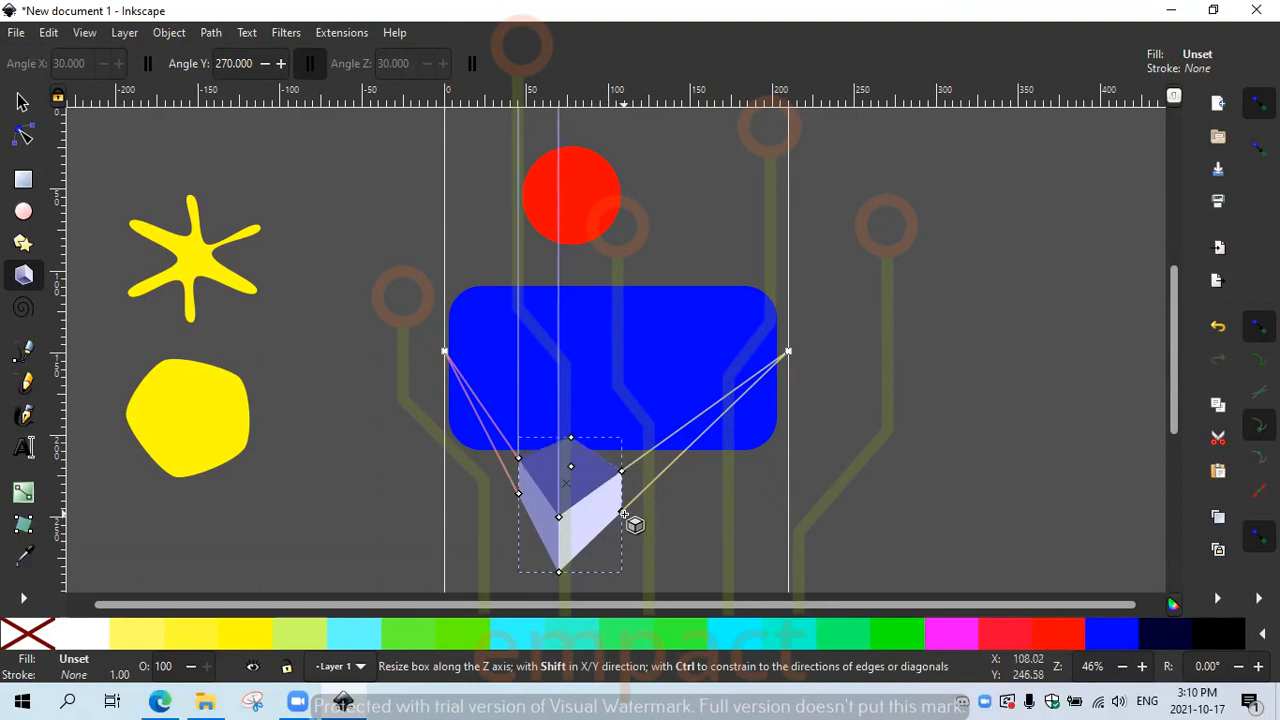
Step: Drag the box's handles to adjust its depth, base size and height
left_click_drag(601, 531, 562, 504)
mouse_move(560, 578)
left_mouse_down()
mouse_move(565, 557)
mouse_move(567, 577)
left_mouse_up()
mouse_move(517, 478)
left_mouse_down()
mouse_move(497, 460)
mouse_move(522, 501)
left_mouse_up()
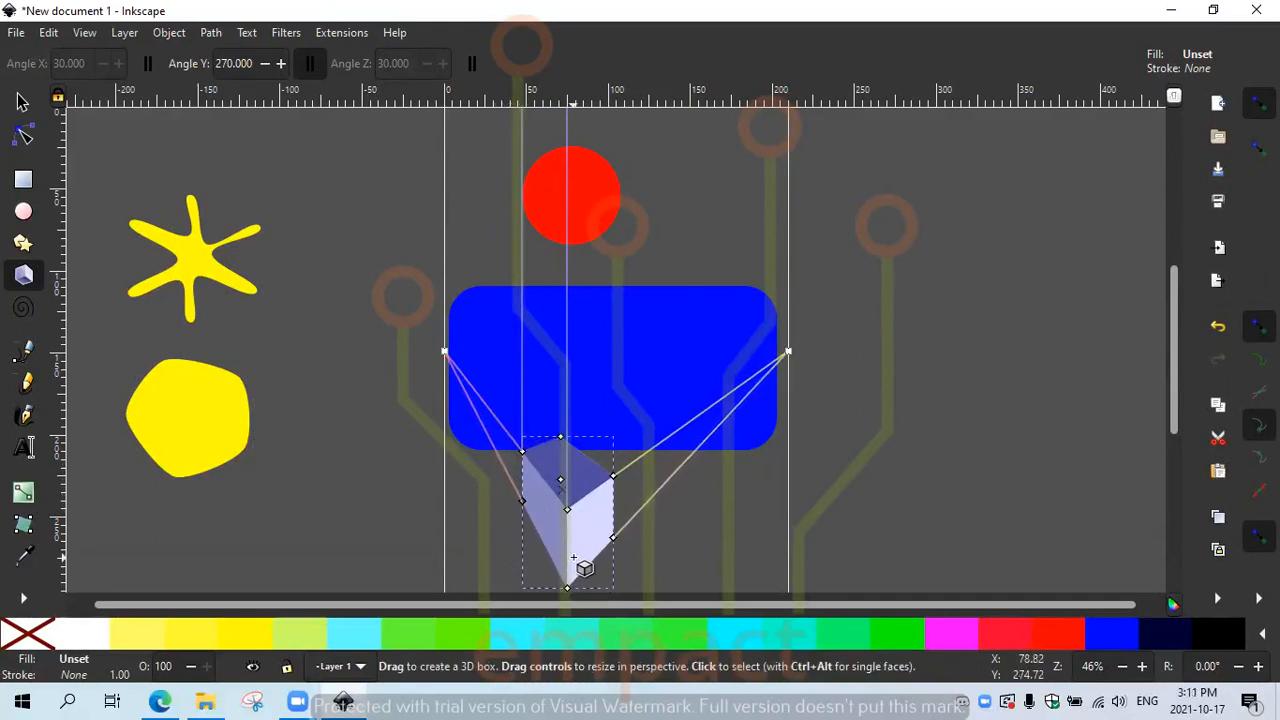
left_click_drag(563, 437, 560, 467)
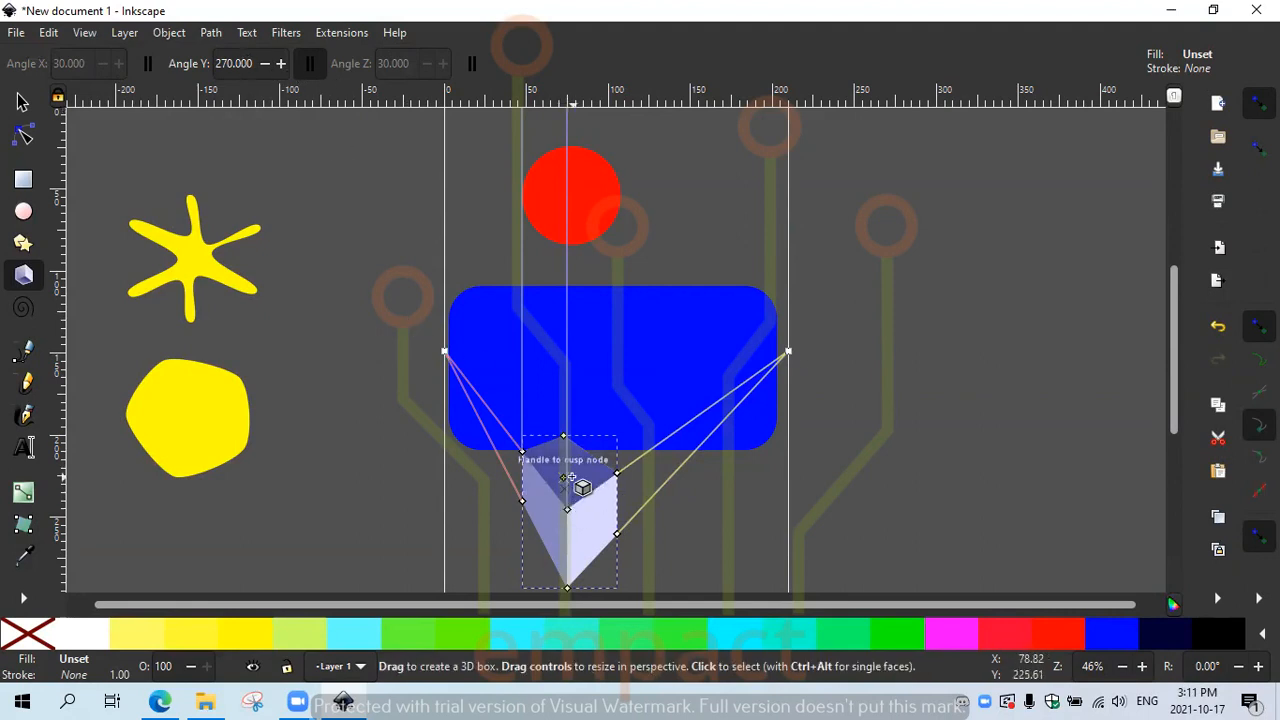
Step: Adjust the 3D box's Angle Y up to 283, then back down to about 271
left_click(281, 64)
left_click(281, 64)
left_click(281, 64)
left_click(281, 64)
left_click(281, 64)
left_click(281, 64)
left_click(281, 64)
left_click(281, 64)
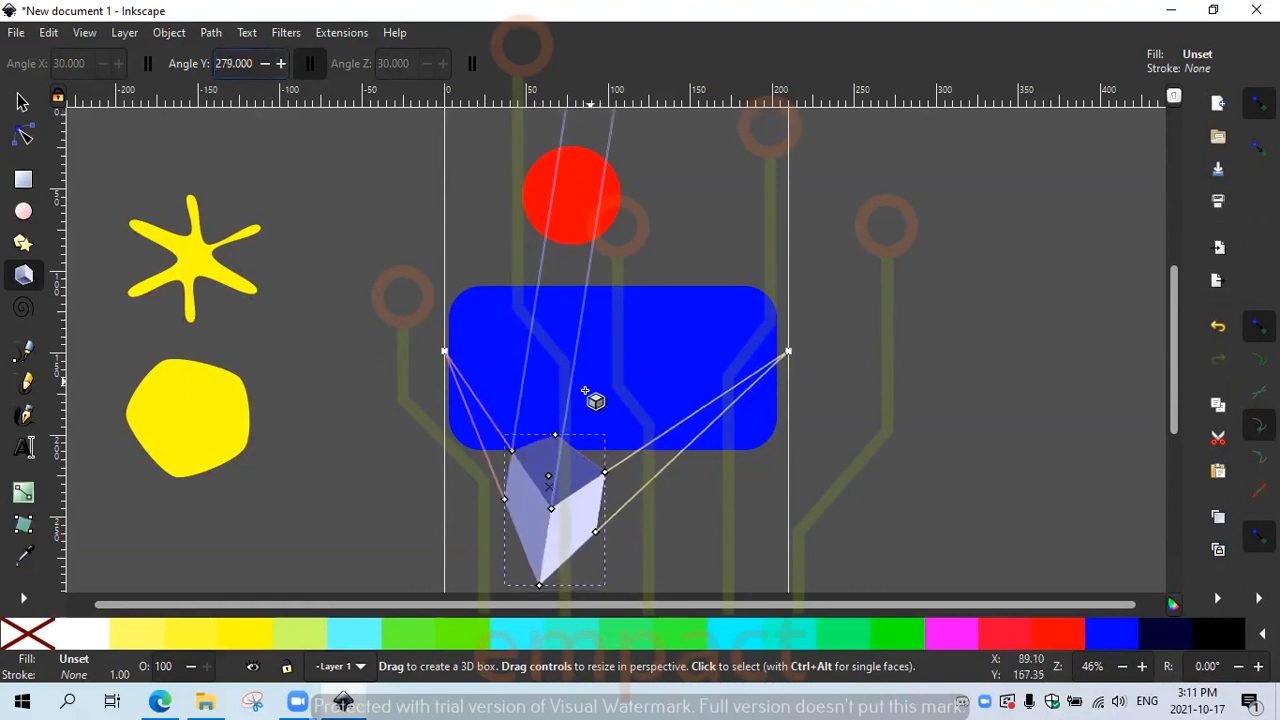
left_click(281, 64)
left_click(281, 64)
left_click(281, 64)
left_click(281, 64)
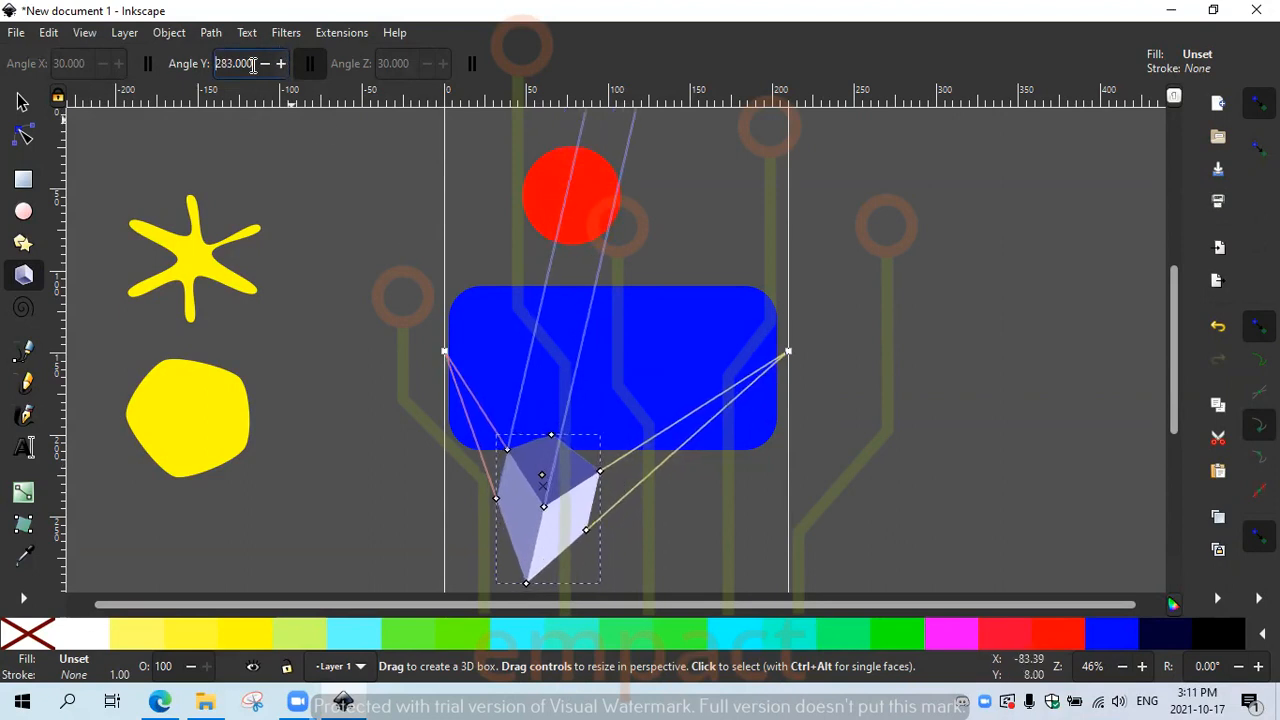
left_click(265, 64)
left_click(265, 64)
left_click(265, 64)
left_click(265, 64)
left_click(265, 64)
left_click(265, 64)
left_click(265, 64)
left_click(265, 64)
left_click(265, 64)
left_click(265, 64)
left_click(265, 64)
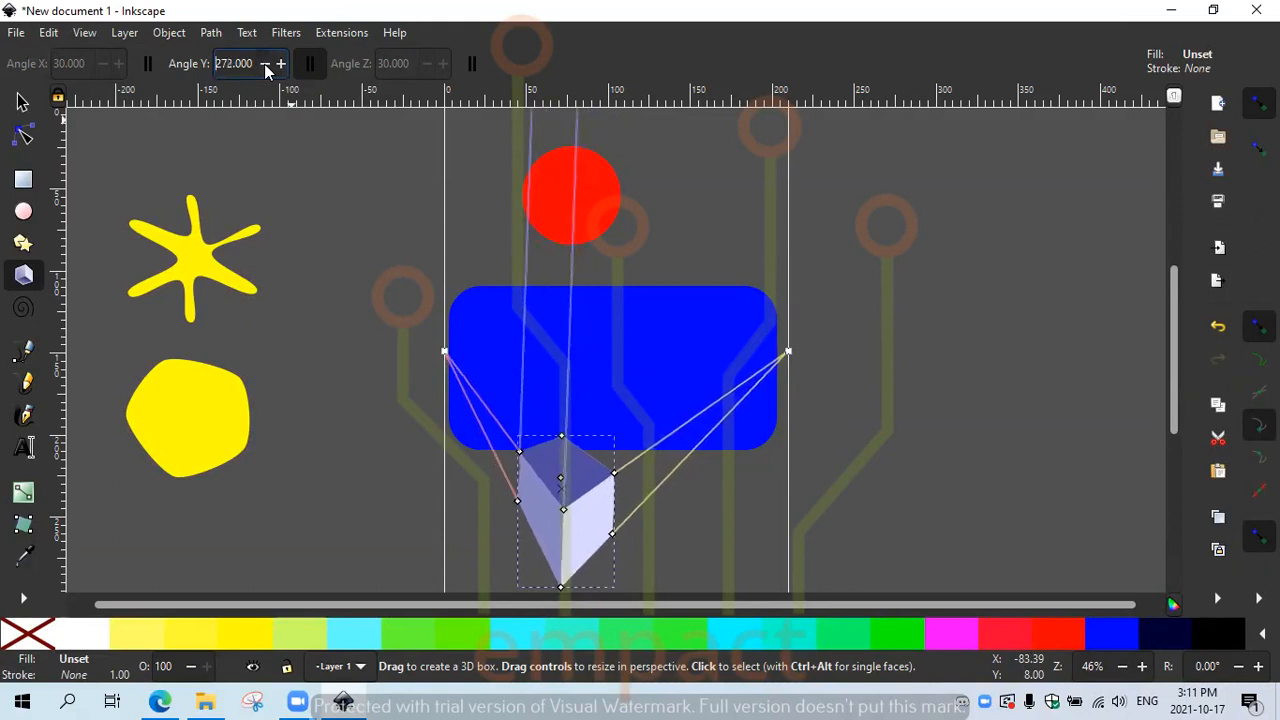
left_click(265, 64)
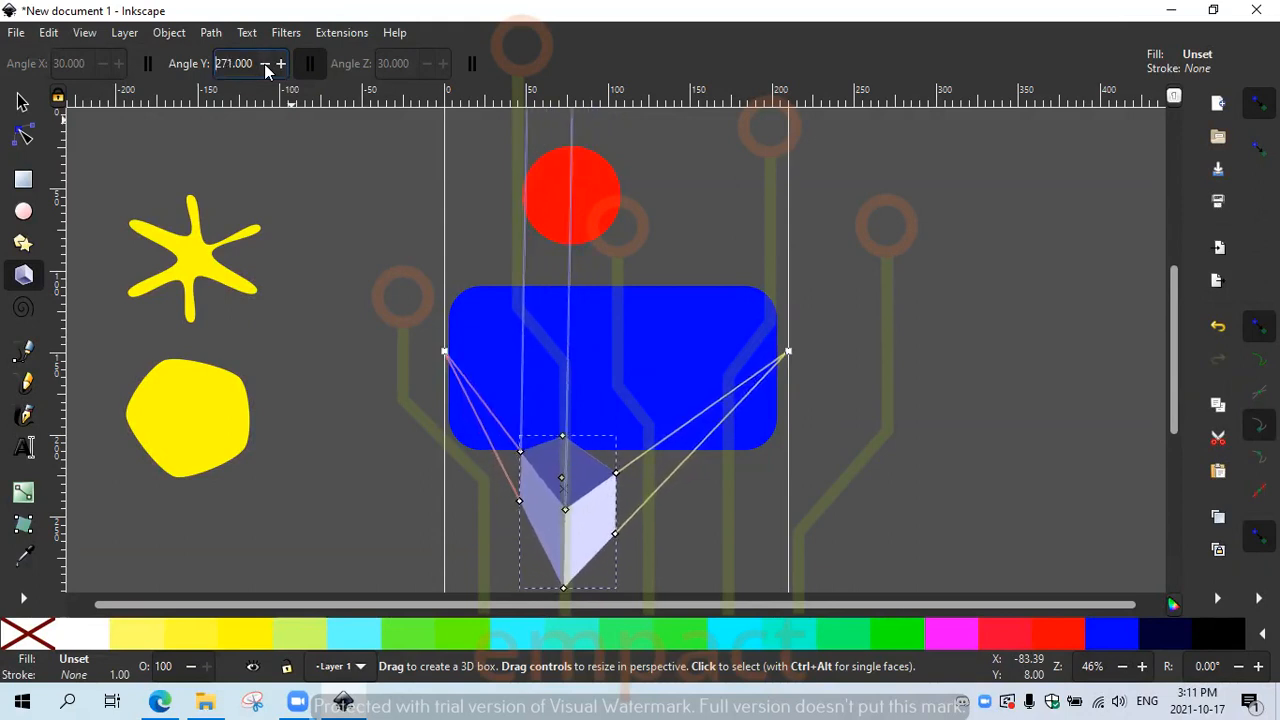
Step: Drag the box's left and right vanishing points outward to widen and flatten it
left_click(656, 464)
left_click(548, 461)
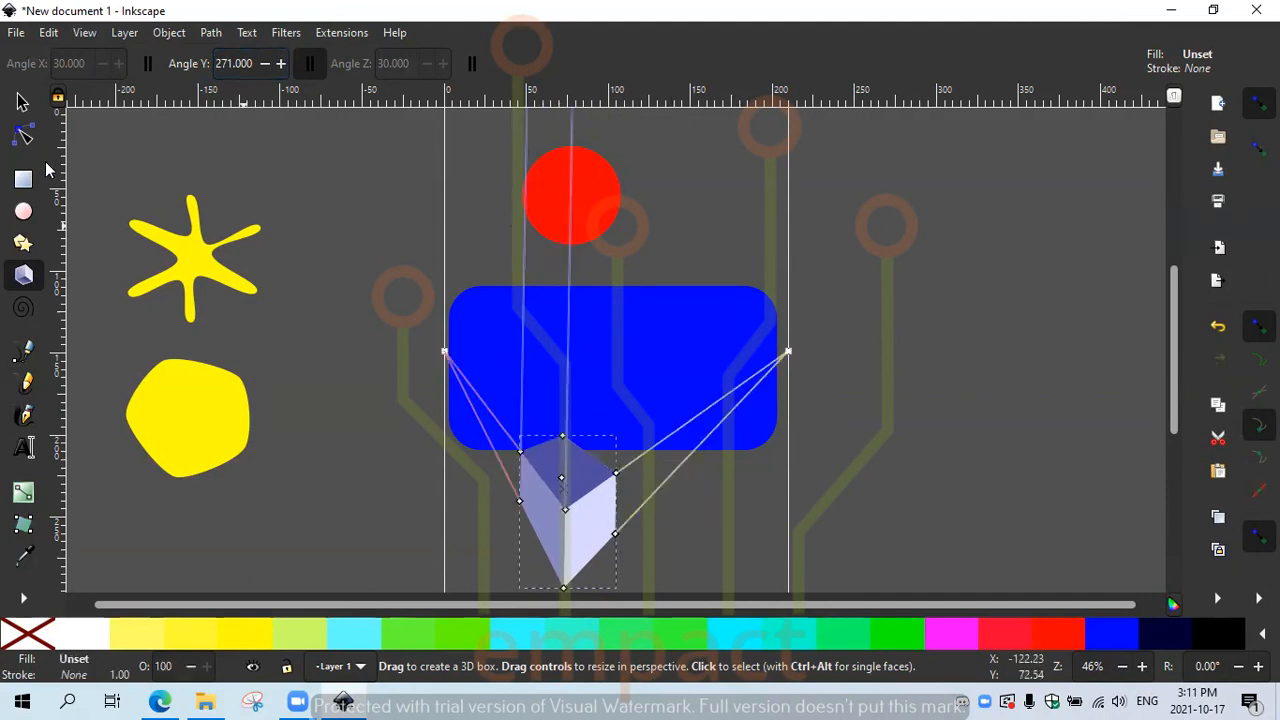
left_click_drag(446, 353, 313, 363)
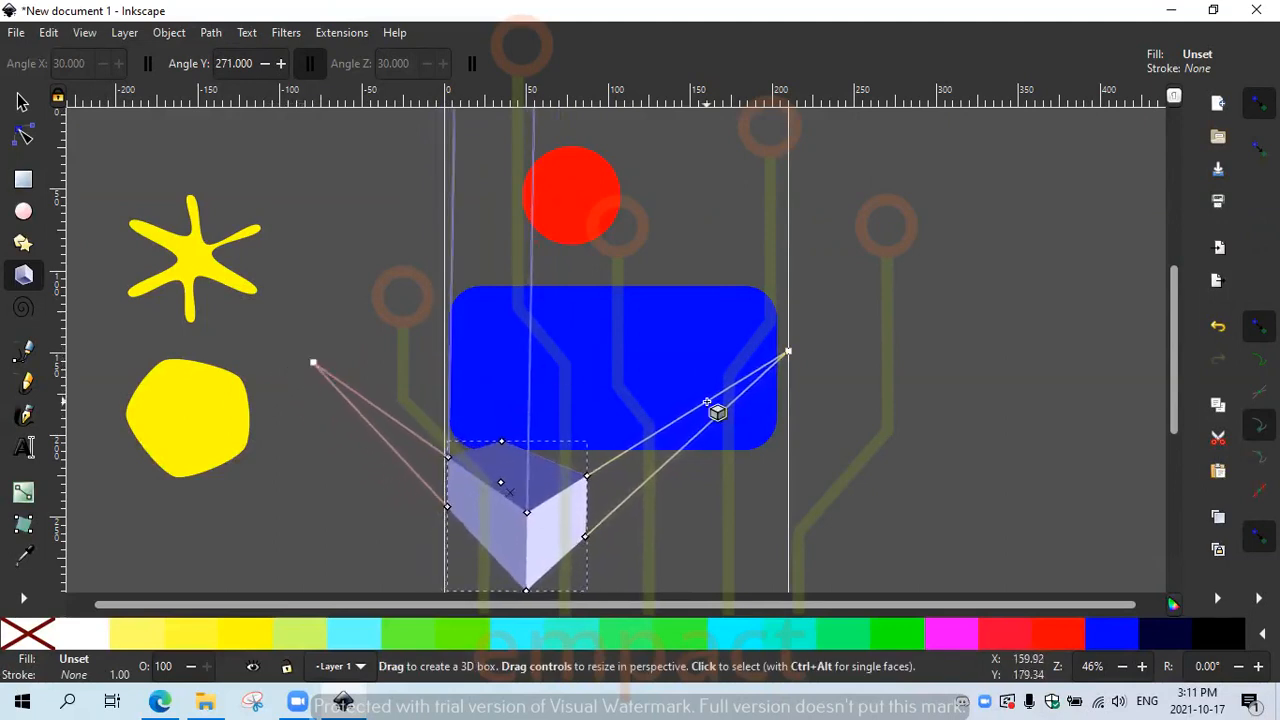
left_click_drag(789, 353, 821, 354)
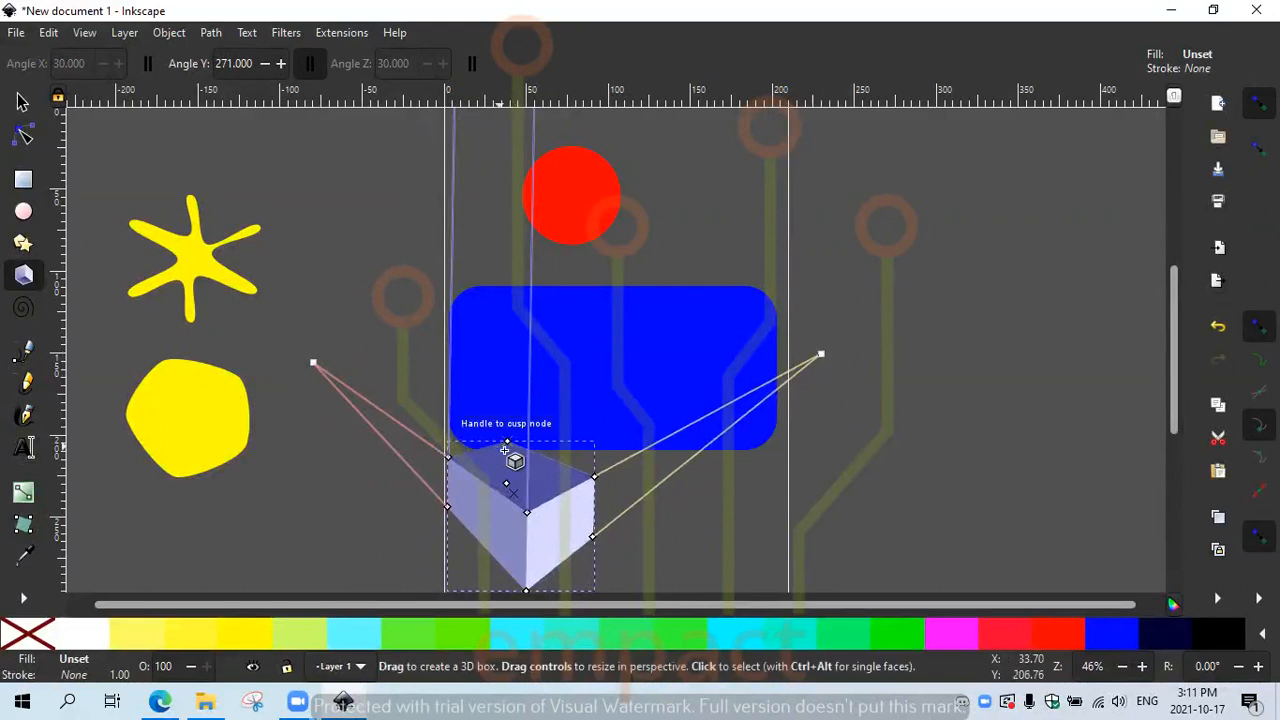
left_click(267, 274)
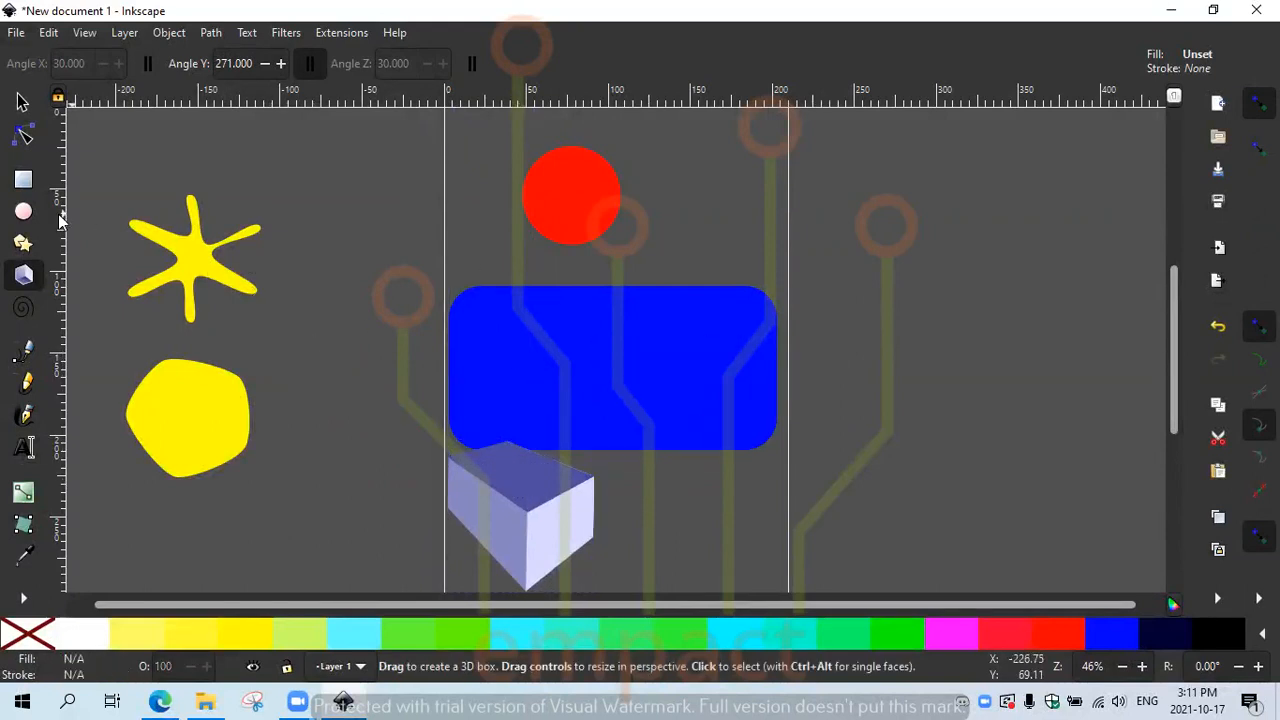
left_click(24, 309)
Step: Draw a spiral right of the page, adjust its inner and outer ends, and set 5 turns
left_click_drag(929, 263, 982, 312)
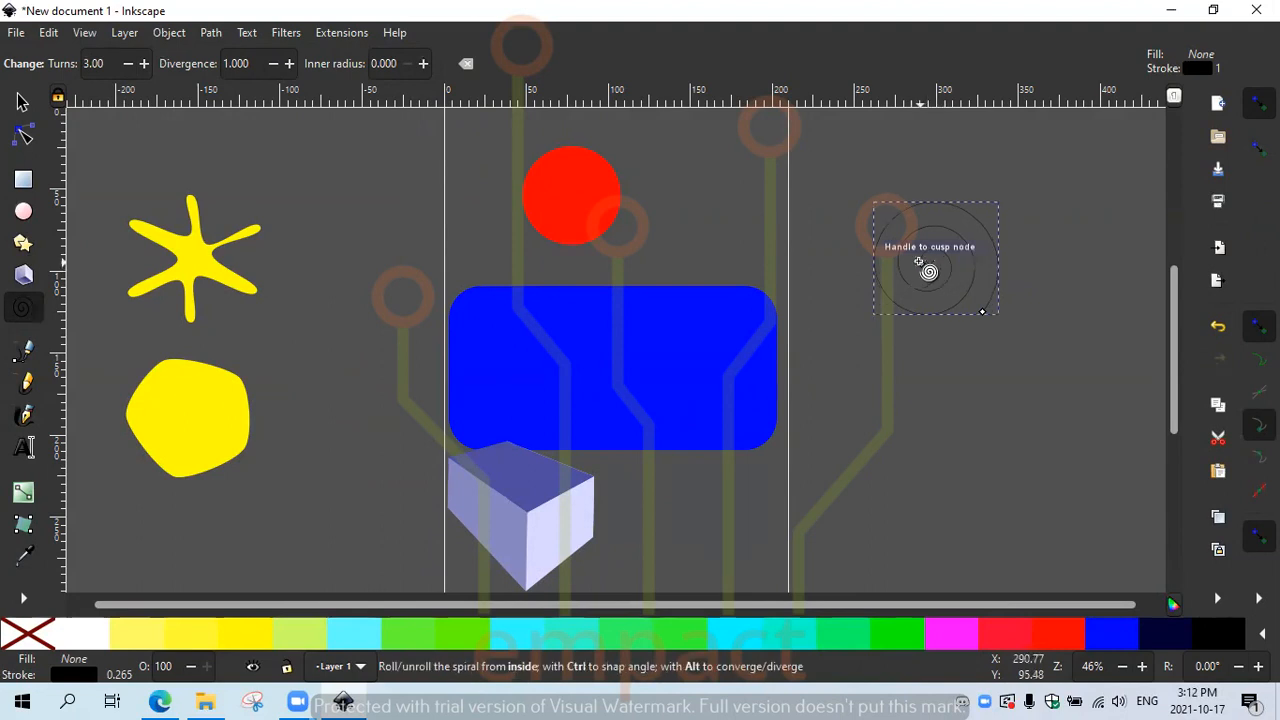
left_click_drag(933, 240, 958, 285)
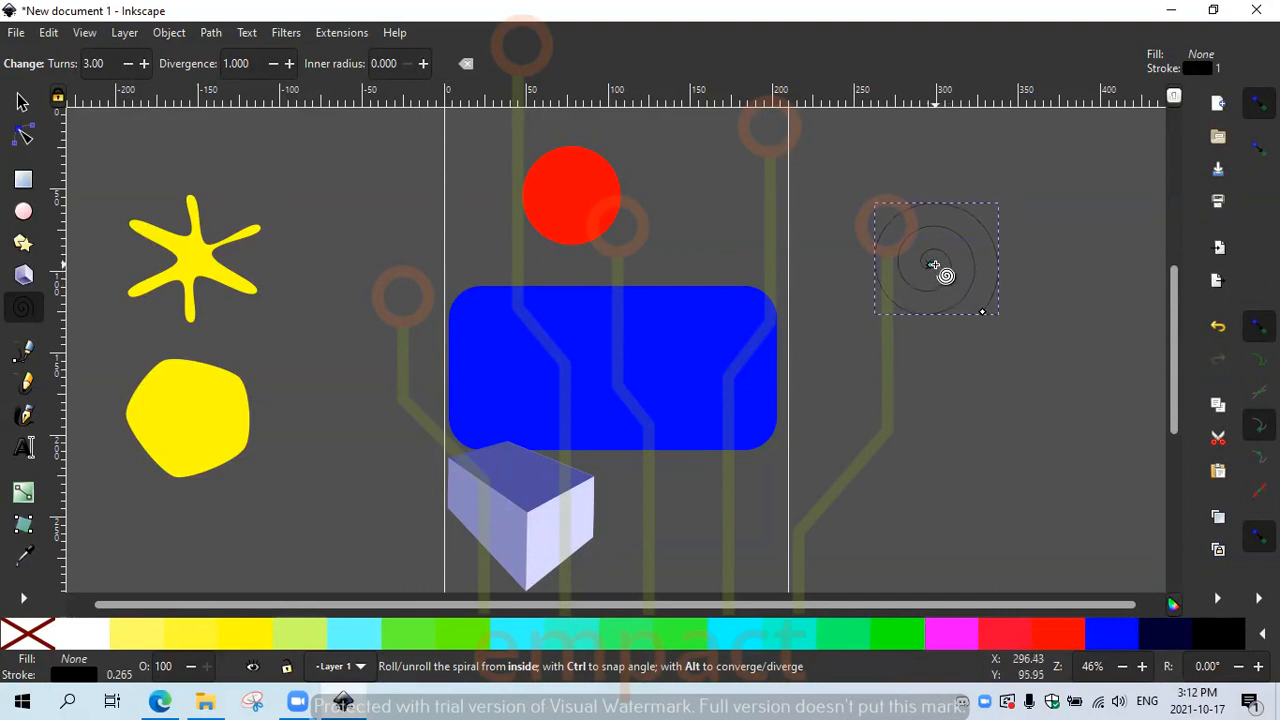
left_click_drag(933, 264, 946, 241)
left_click_drag(958, 270, 937, 263)
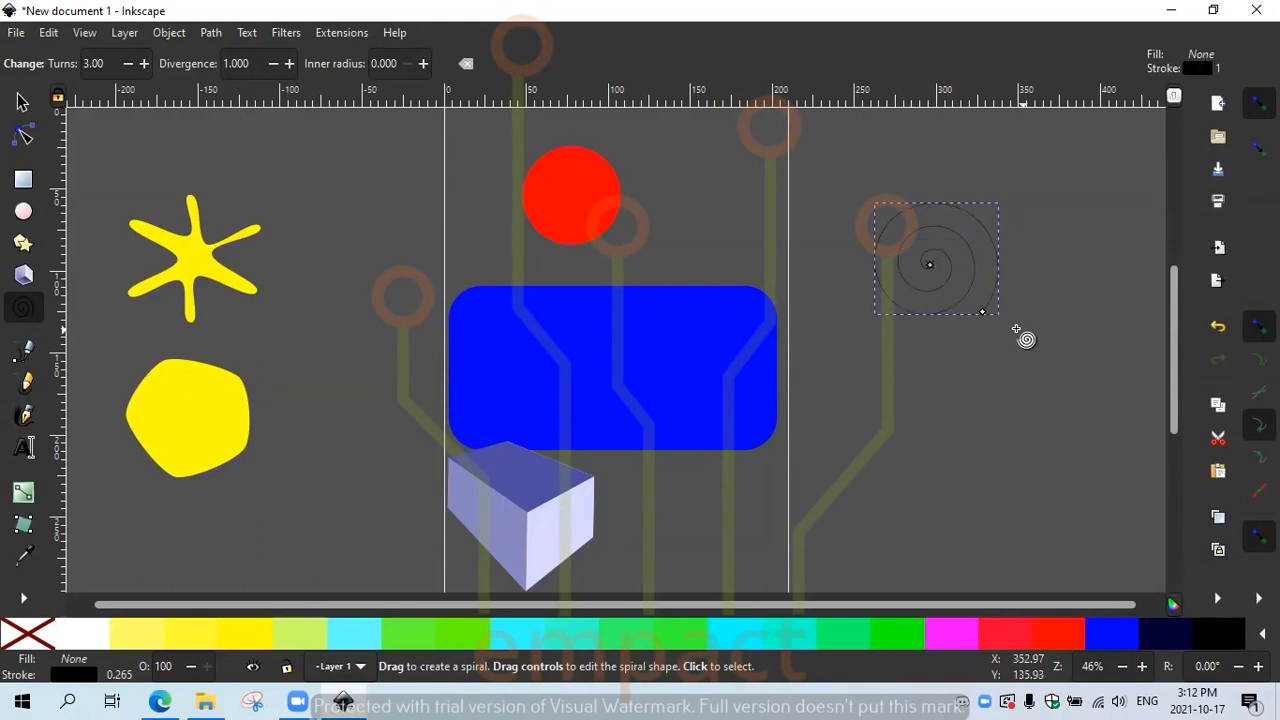
left_click_drag(995, 320, 1029, 214)
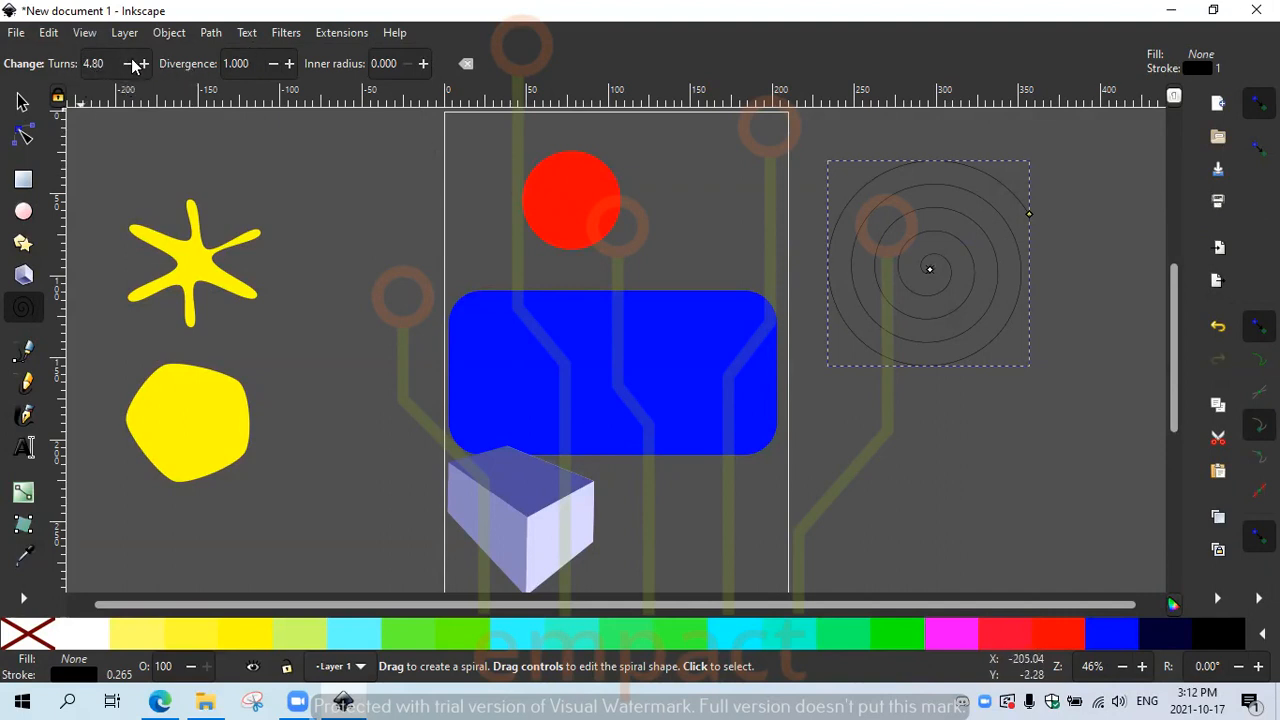
left_click_drag(116, 58, 60, 65)
key("Tab")
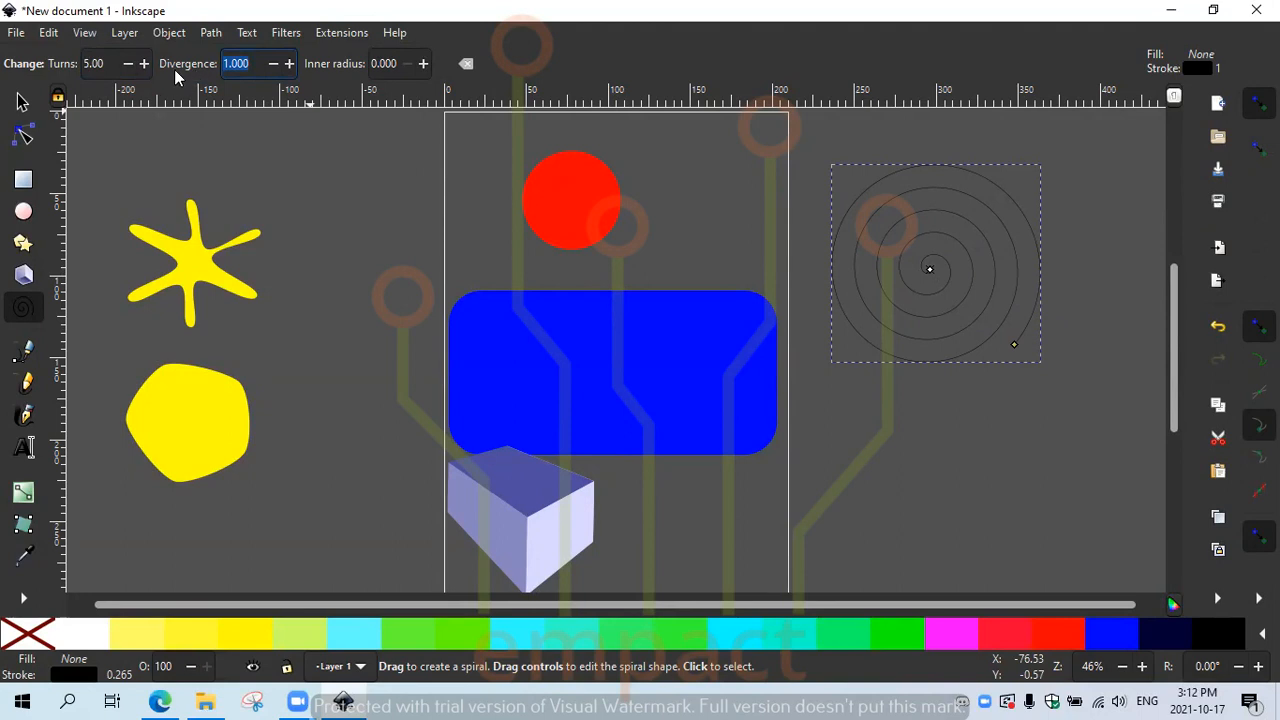
Step: Try different spiral divergence and inner radius values, finally setting the inner radius to 0.000
left_click(289, 63)
left_click_drag(289, 63, 289, 63)
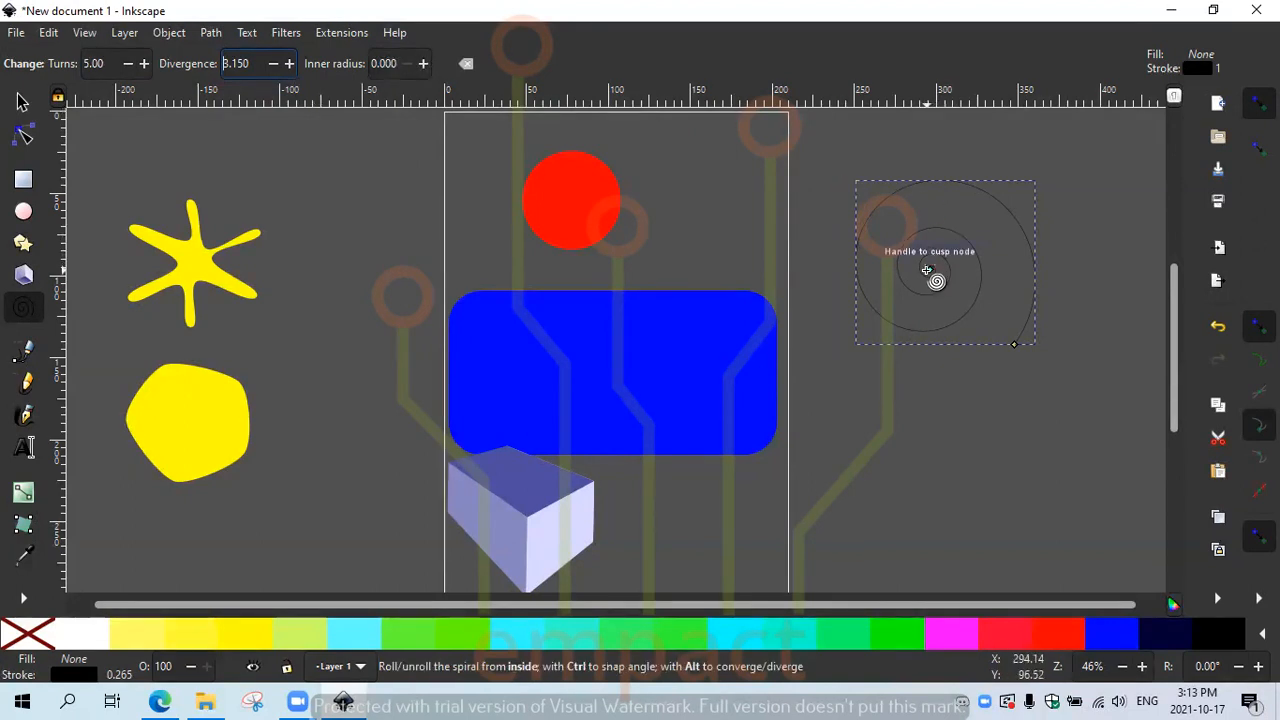
left_click_drag(939, 285, 918, 267)
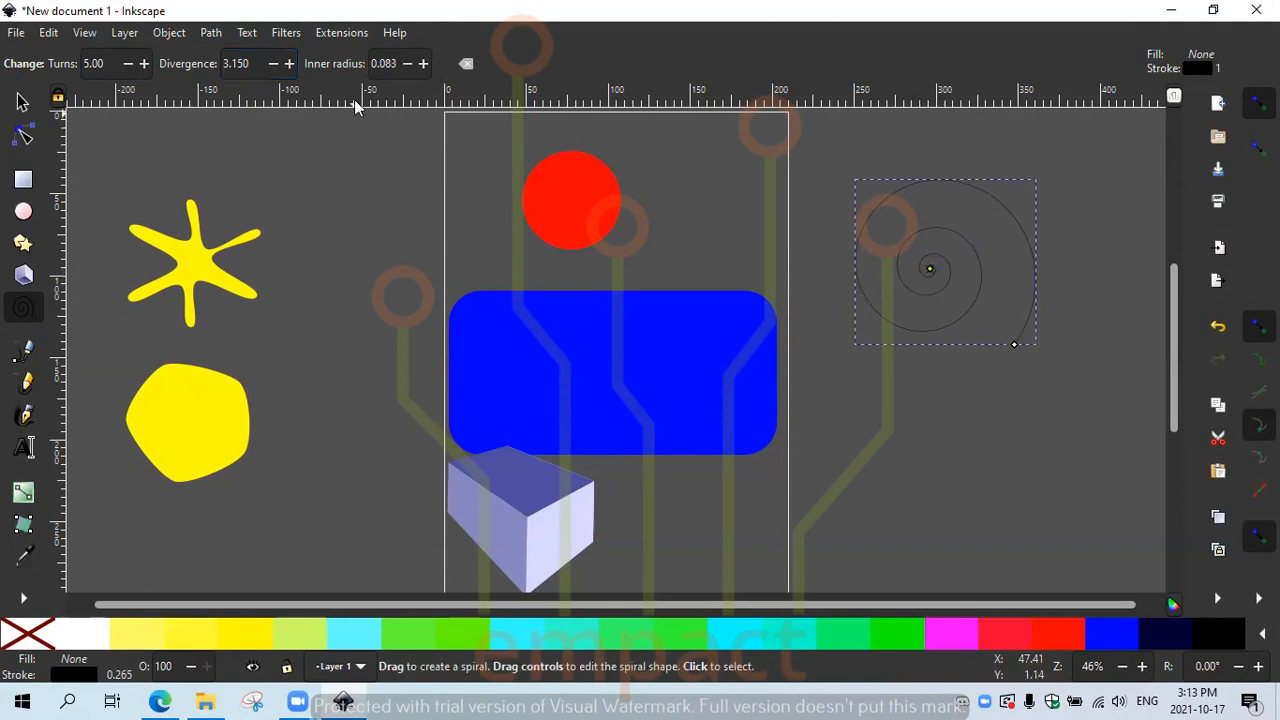
left_click(403, 65)
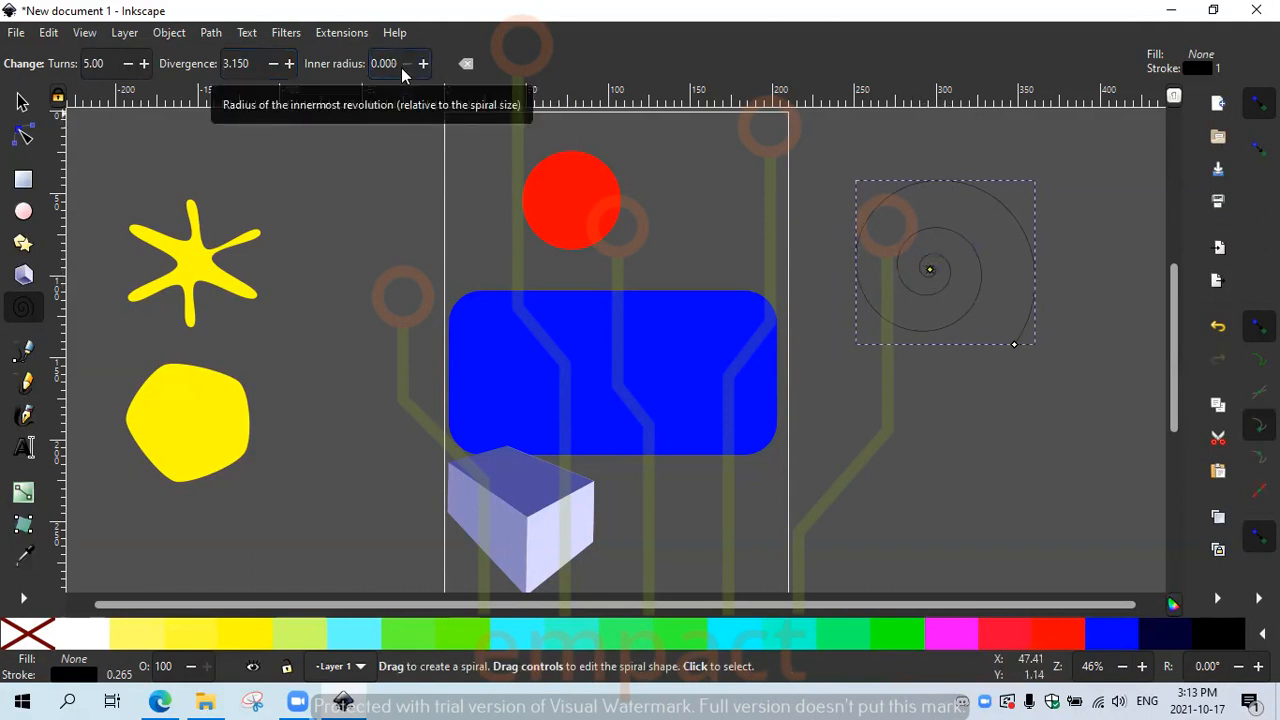
left_click(424, 64)
left_click(424, 64)
left_click(424, 64)
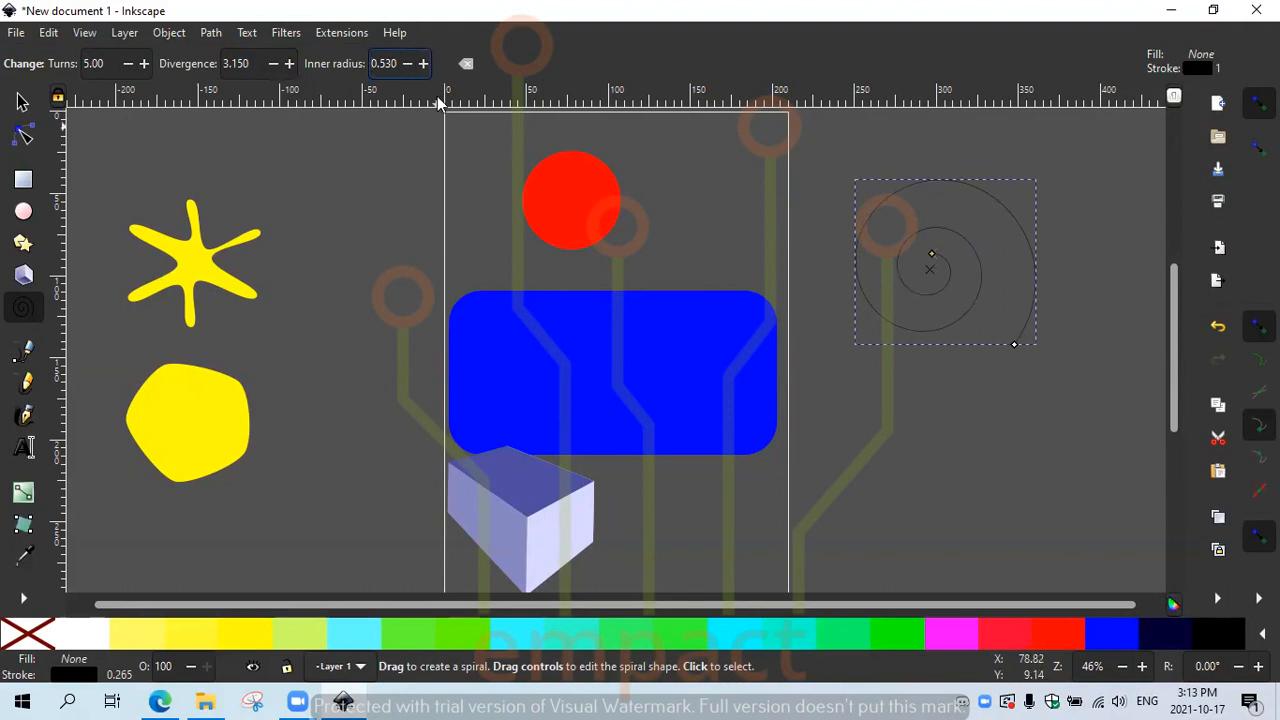
left_click(424, 66)
left_click(424, 66)
left_click(424, 64)
left_click(424, 64)
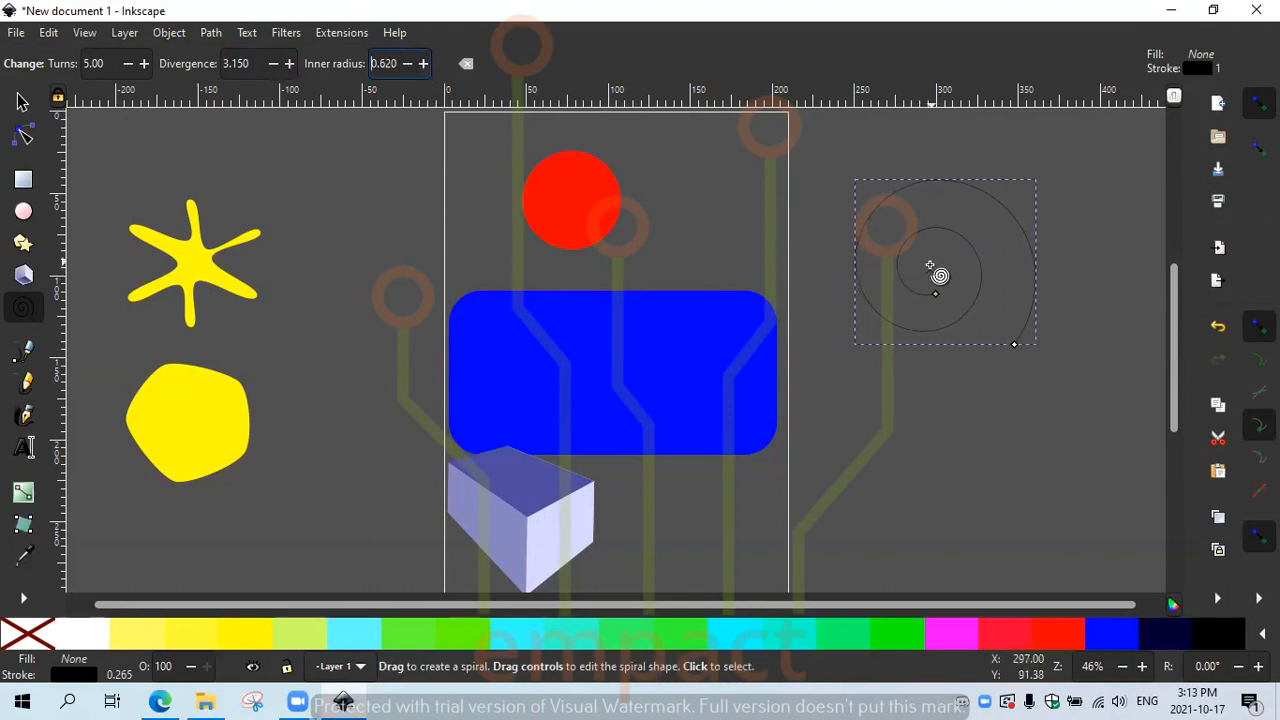
left_click(405, 66)
left_click(405, 66)
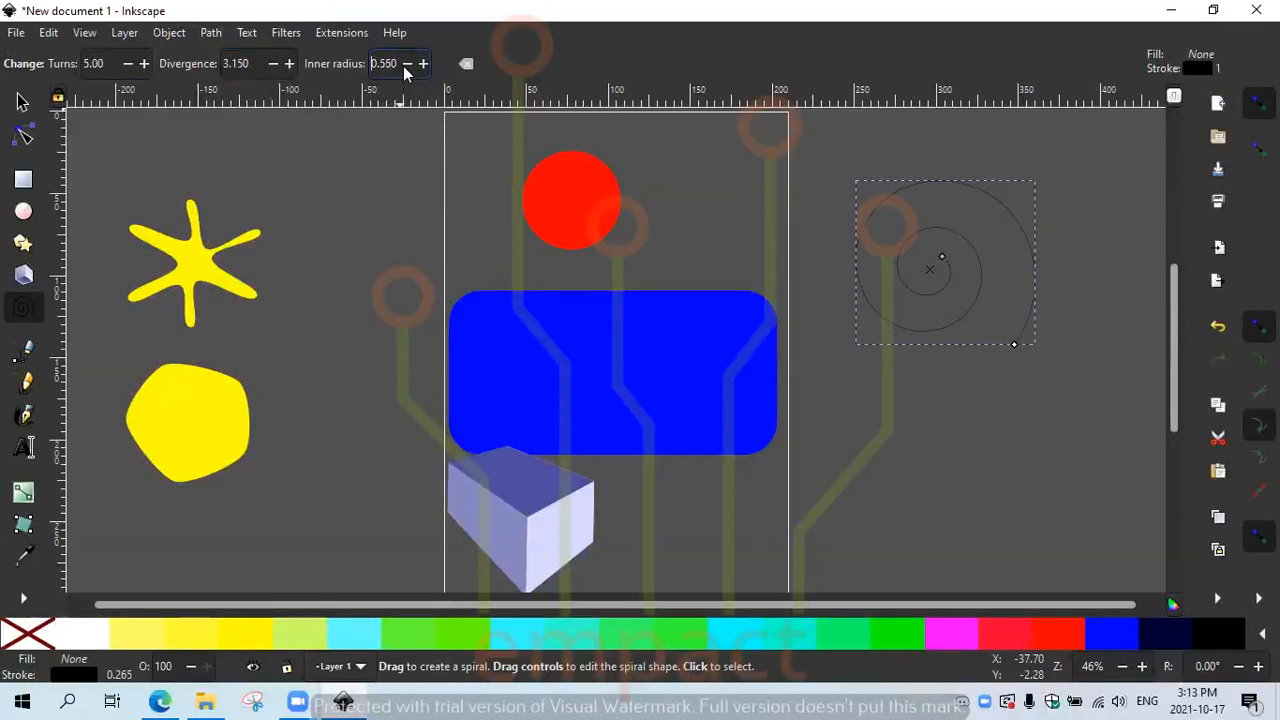
Step: Lower the spiral's divergence to 2.180 and deselect it
left_click(273, 63)
left_click(273, 63)
left_click_drag(274, 64, 274, 64)
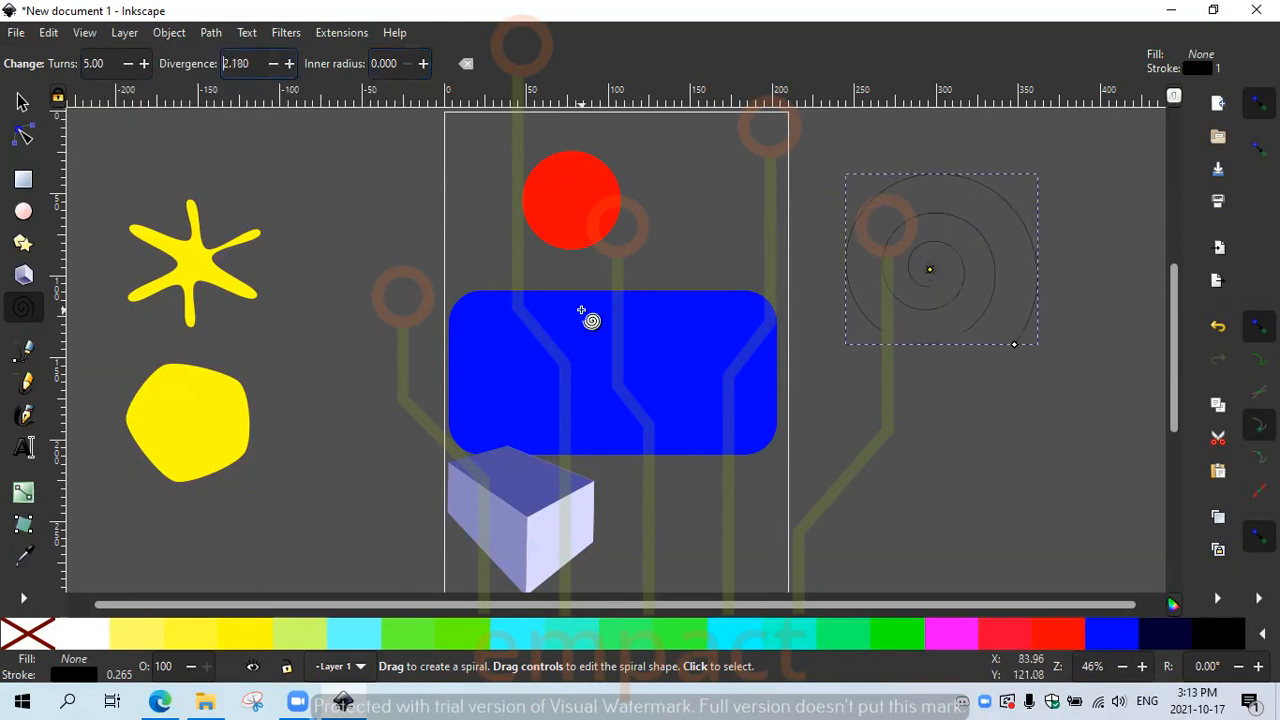
left_click(381, 370)
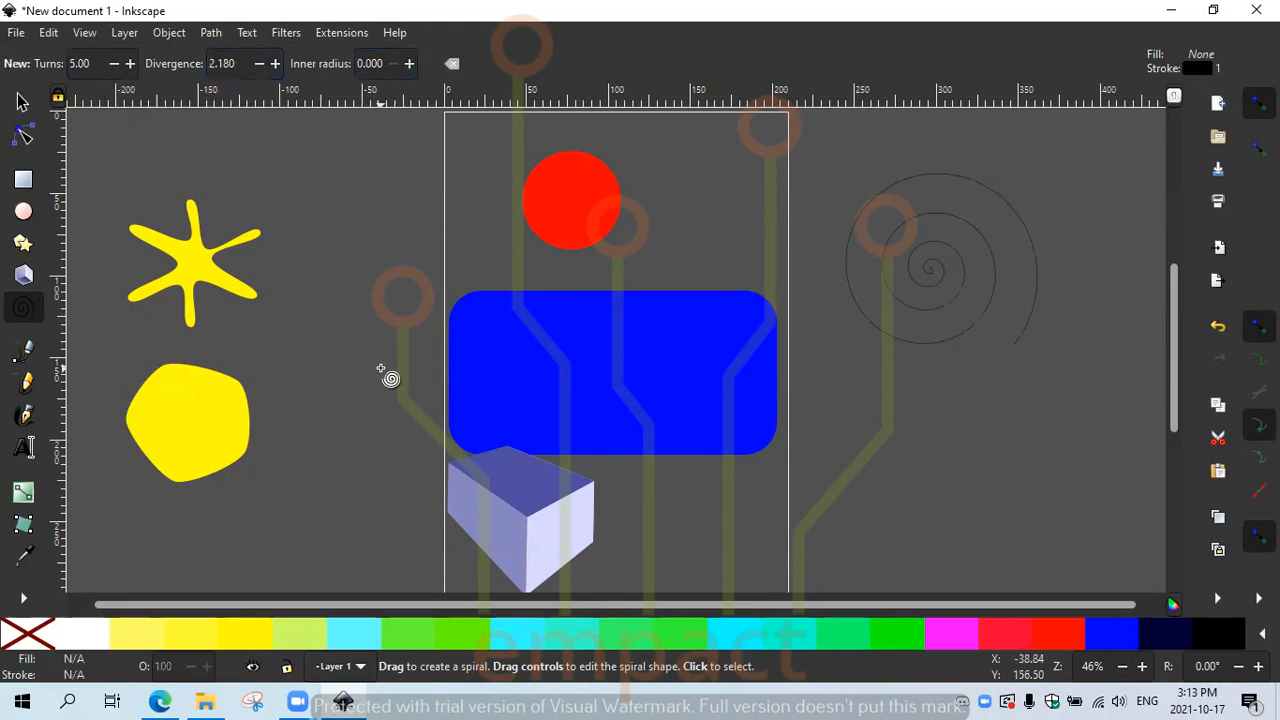
left_click(25, 355)
left_click_drag(885, 398, 983, 405)
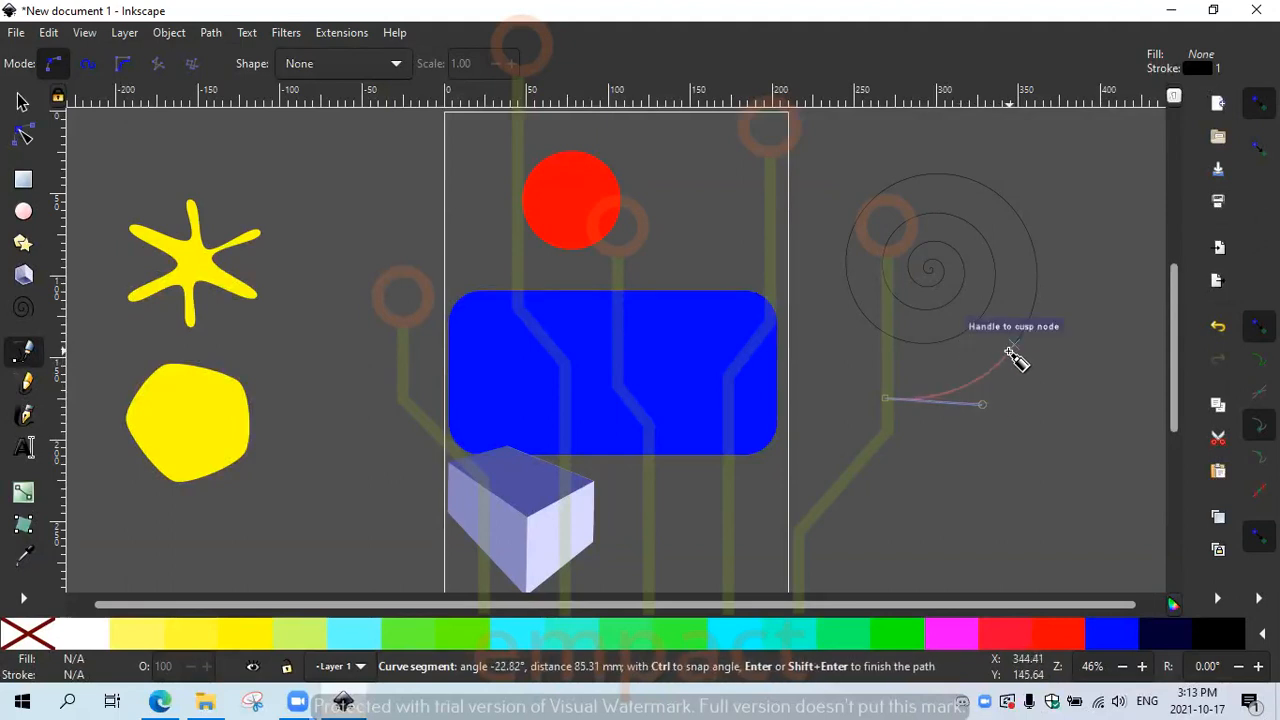
left_click(1015, 346)
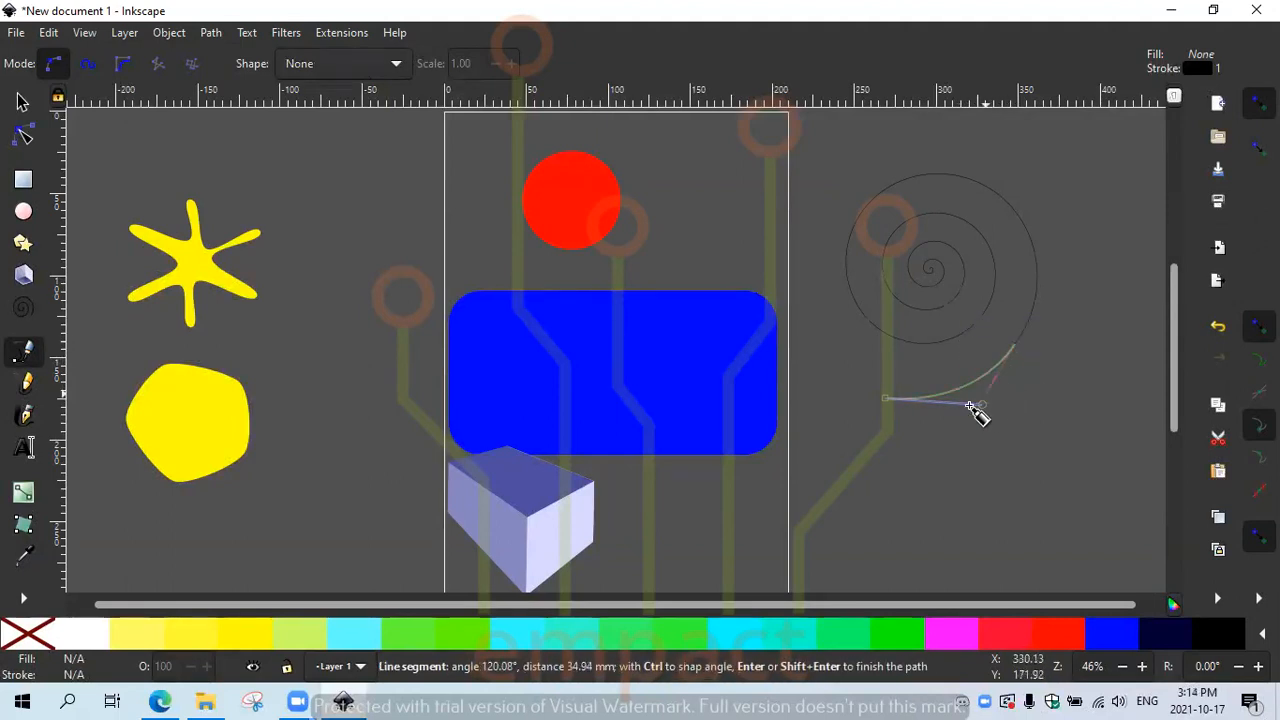
key("Escape")
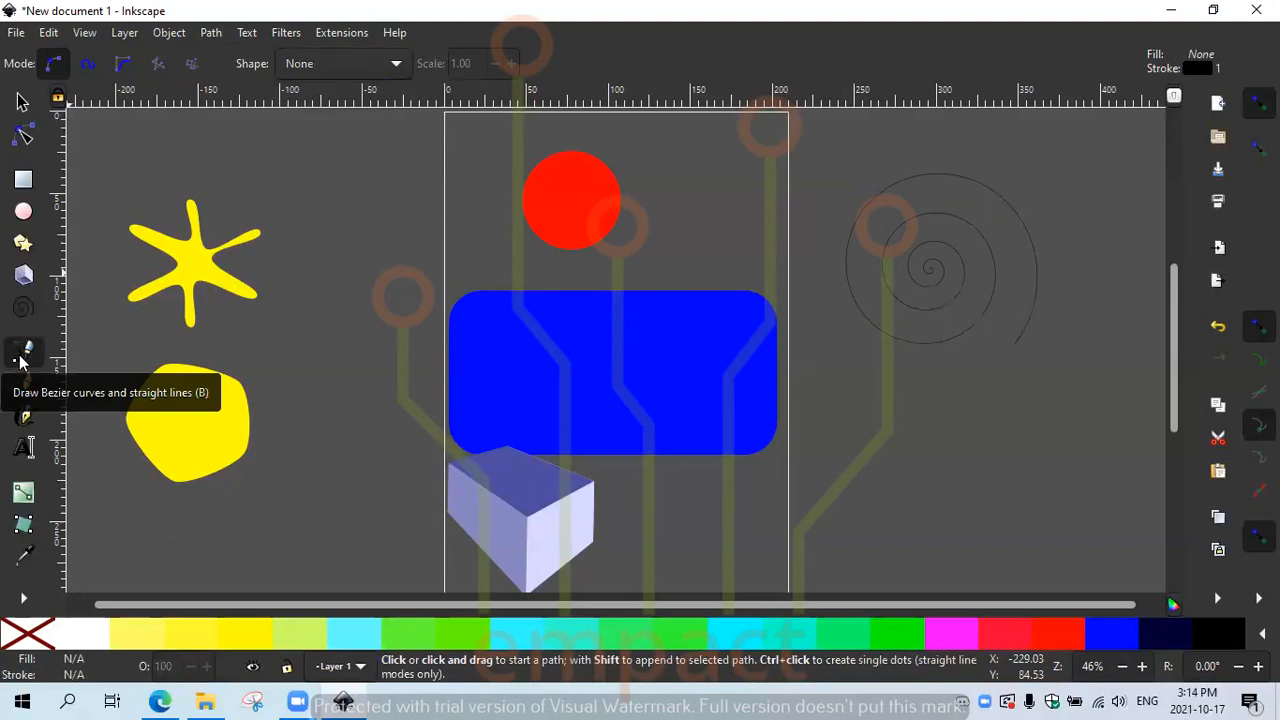
left_click(899, 401)
left_click(1037, 403)
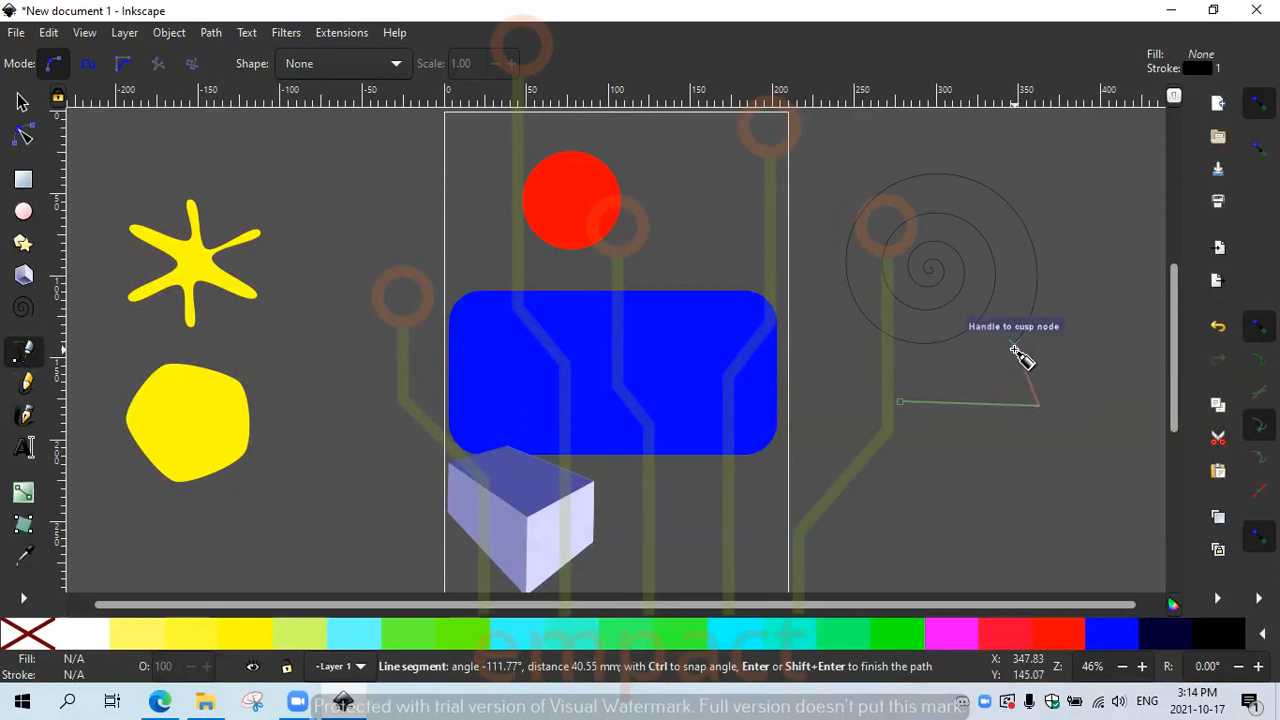
key("Escape")
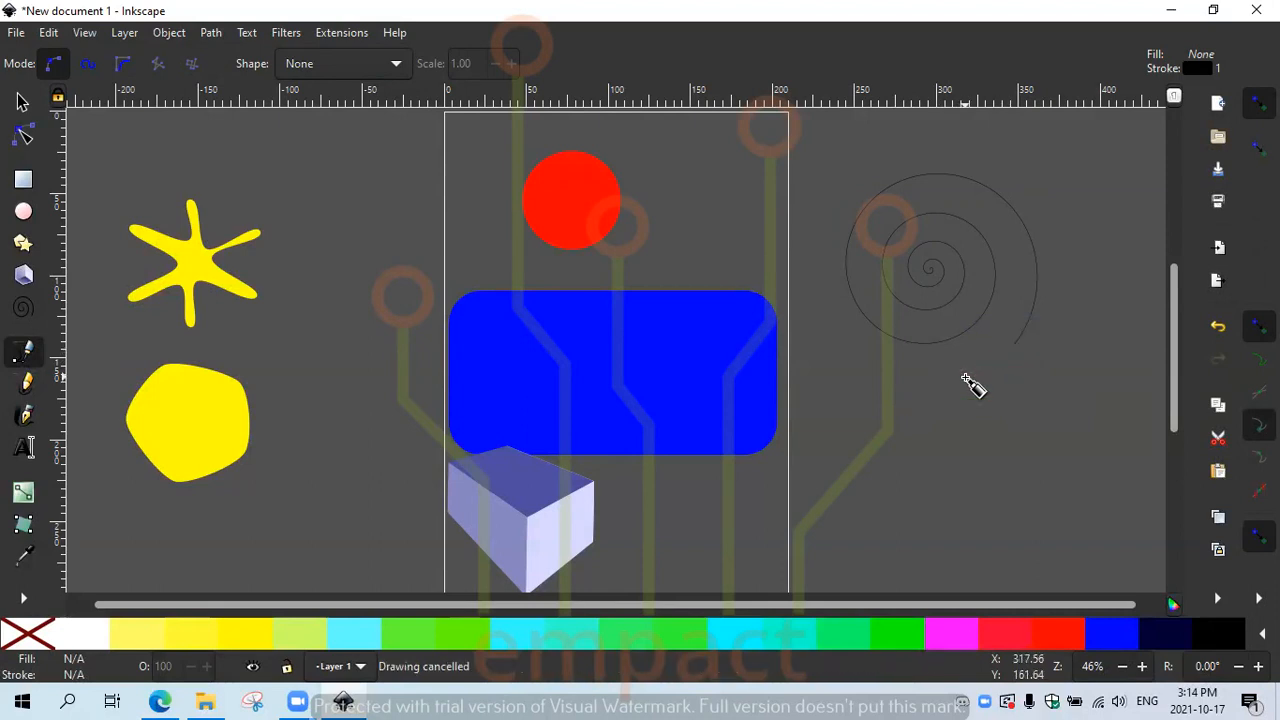
Step: Draw a small pencil scribble below the spiral and a black calligraphic squiggle to its right
left_click(26, 390)
mouse_move(845, 424)
left_mouse_down()
mouse_move(899, 437)
mouse_move(920, 417)
mouse_move(914, 391)
mouse_move(883, 394)
mouse_move(893, 408)
mouse_move(839, 395)
left_mouse_up()
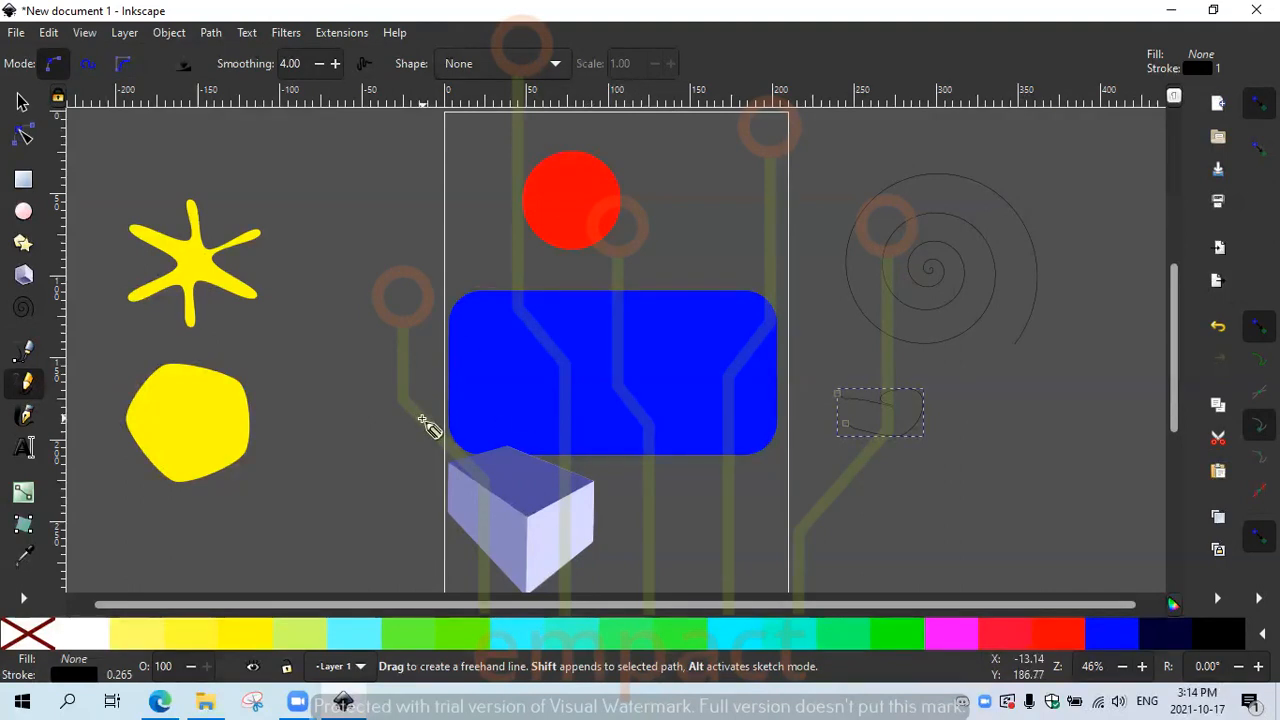
left_click(27, 425)
mouse_move(994, 428)
left_mouse_down()
mouse_move(1036, 420)
mouse_move(1050, 388)
left_mouse_up()
mouse_move(972, 418)
left_mouse_down()
mouse_move(968, 448)
mouse_move(979, 457)
mouse_move(1012, 447)
mouse_move(1030, 461)
mouse_move(1062, 436)
mouse_move(1064, 484)
mouse_move(1102, 487)
left_mouse_up()
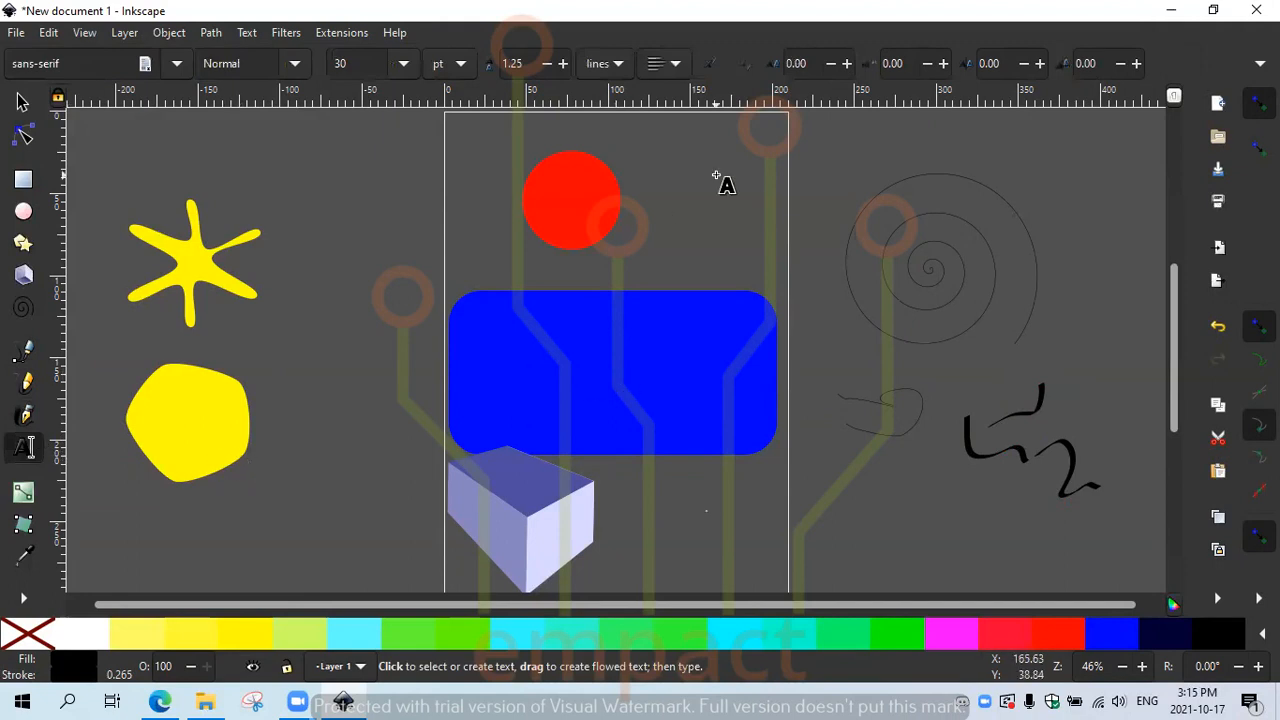
Step: Create a text frame reading 'Empact Project' and set its font to Arial
left_click_drag(320, 188, 490, 290)
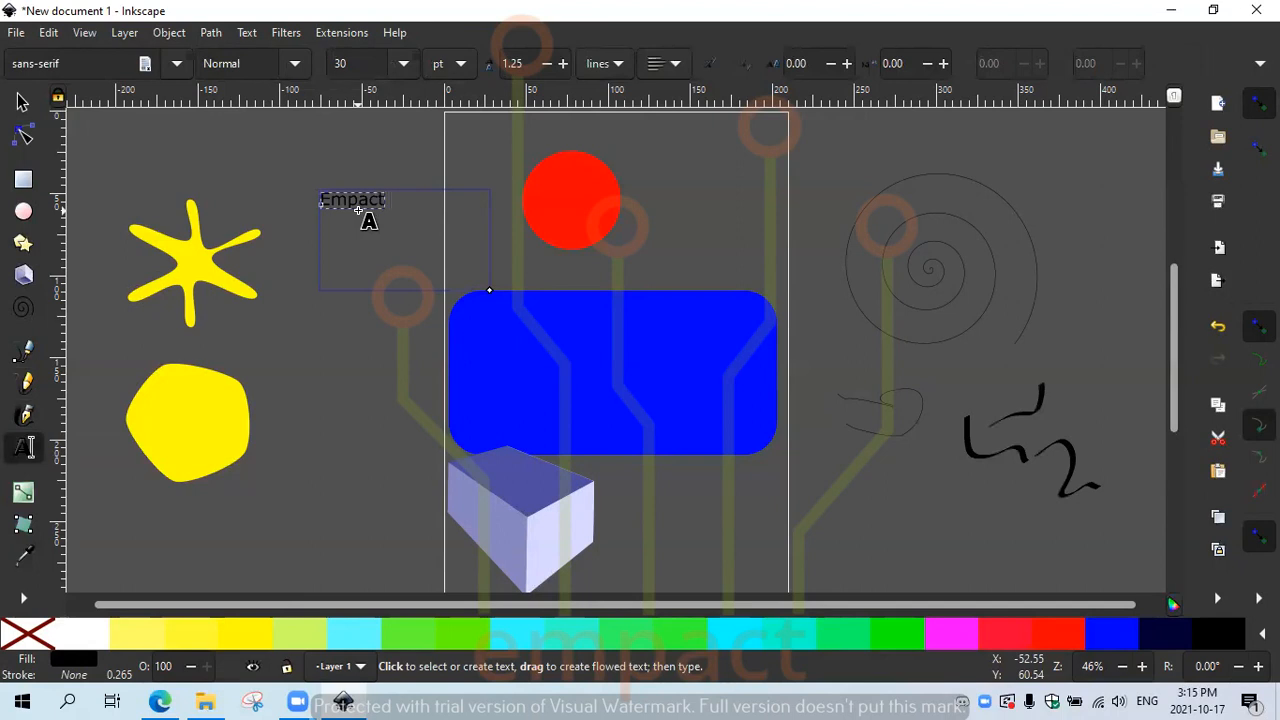
type("Empact Proje")
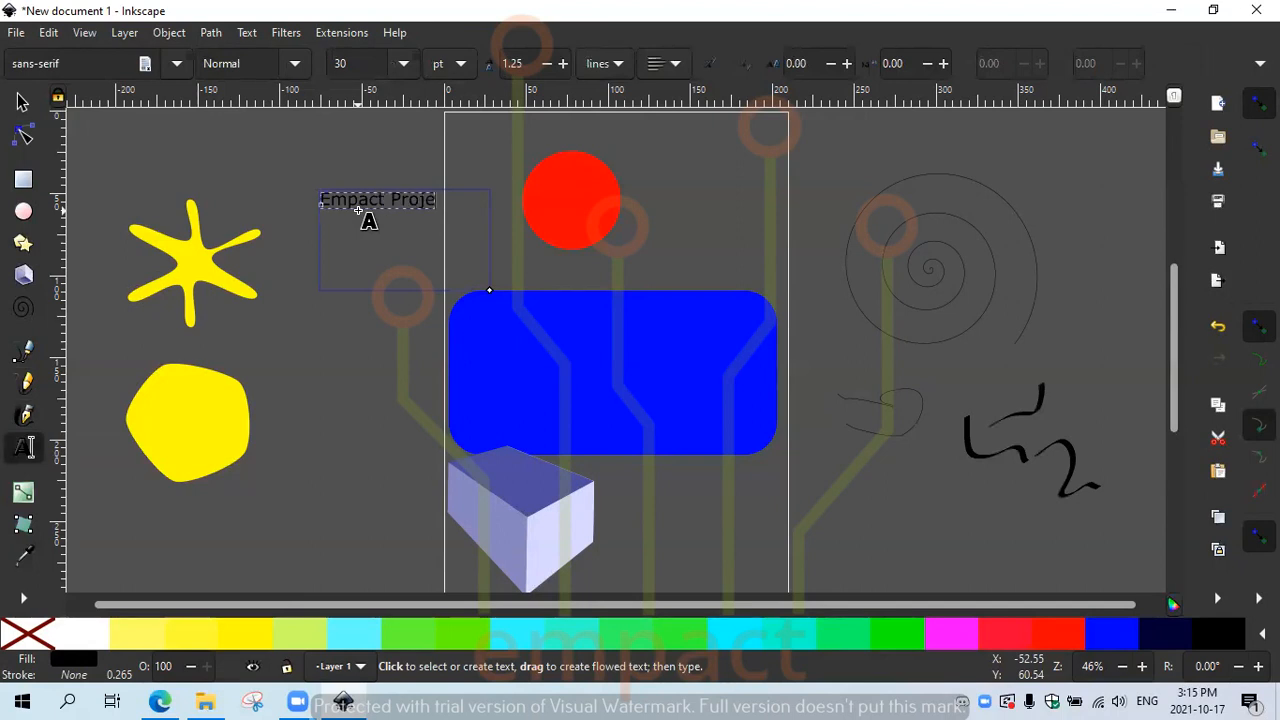
type("ct")
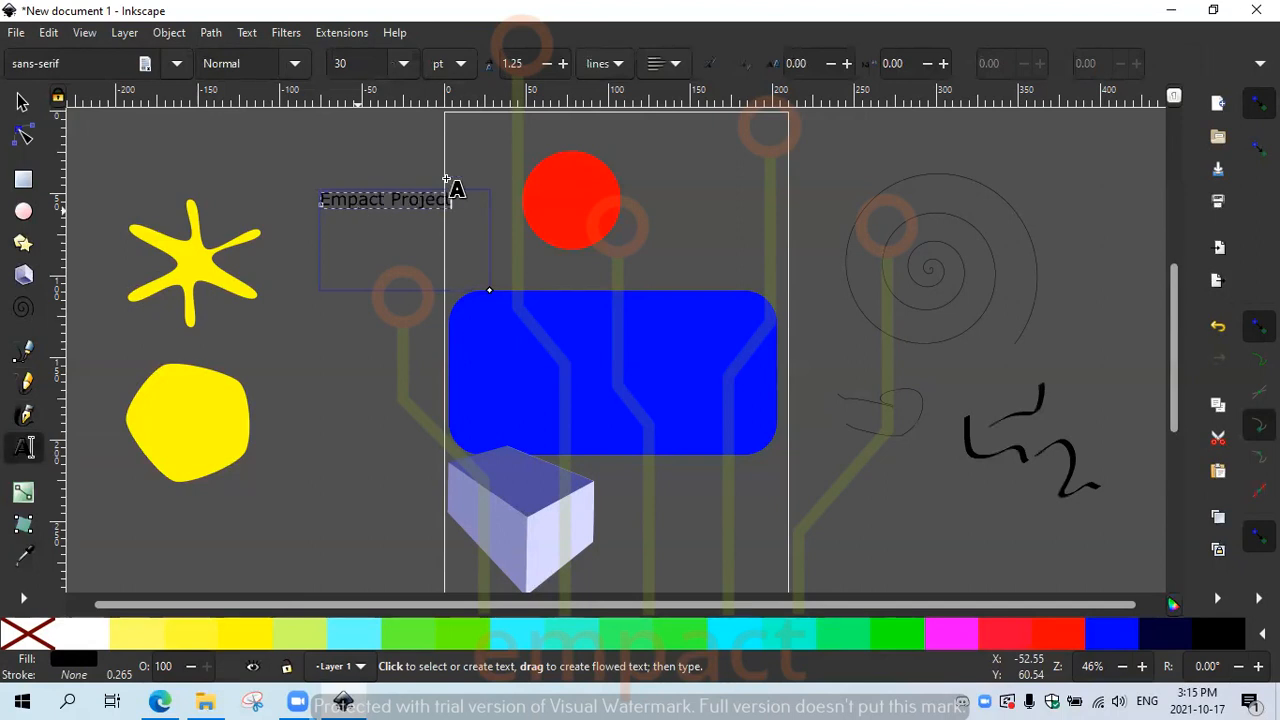
key("ctrl+a")
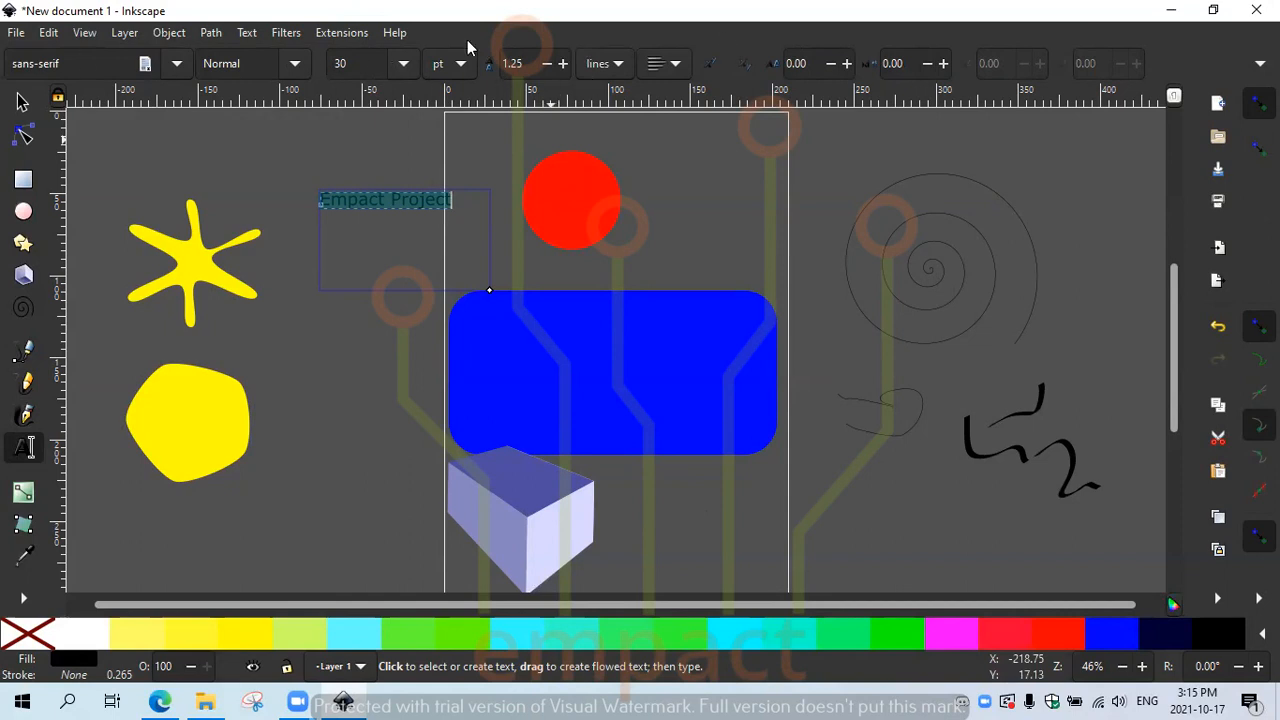
left_click(182, 64)
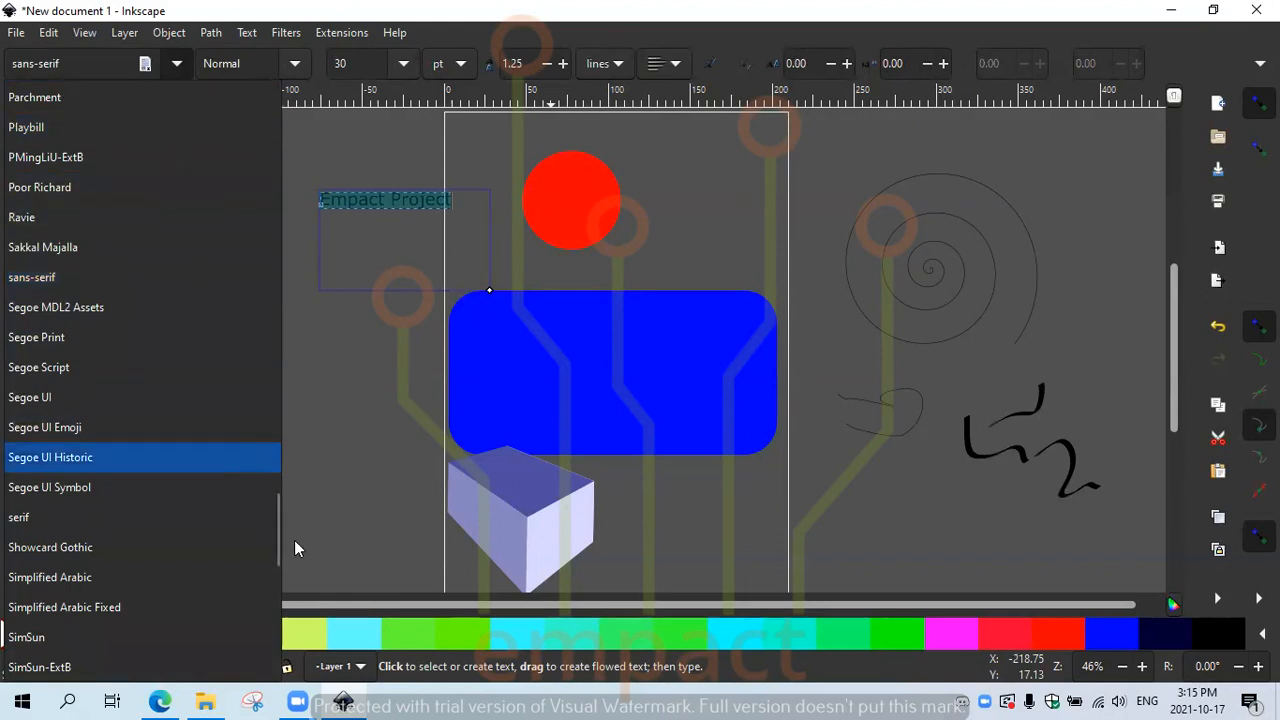
left_click_drag(277, 530, 270, 111)
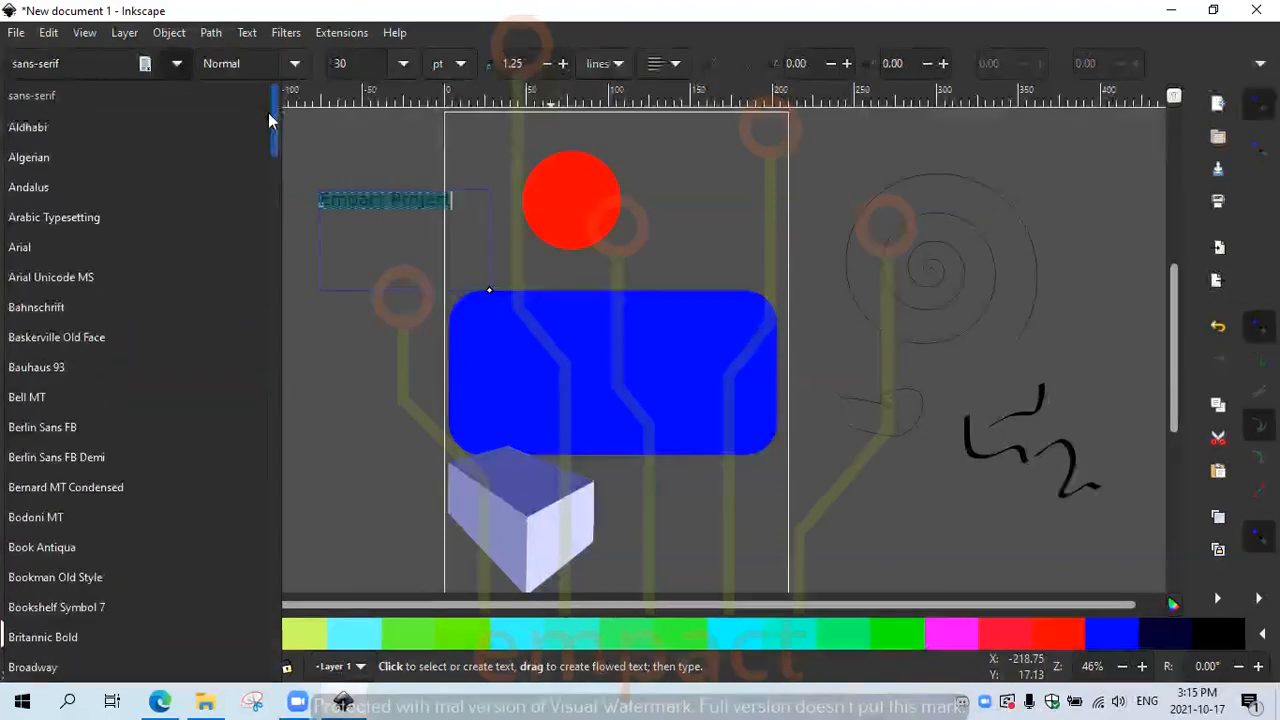
left_click(58, 250)
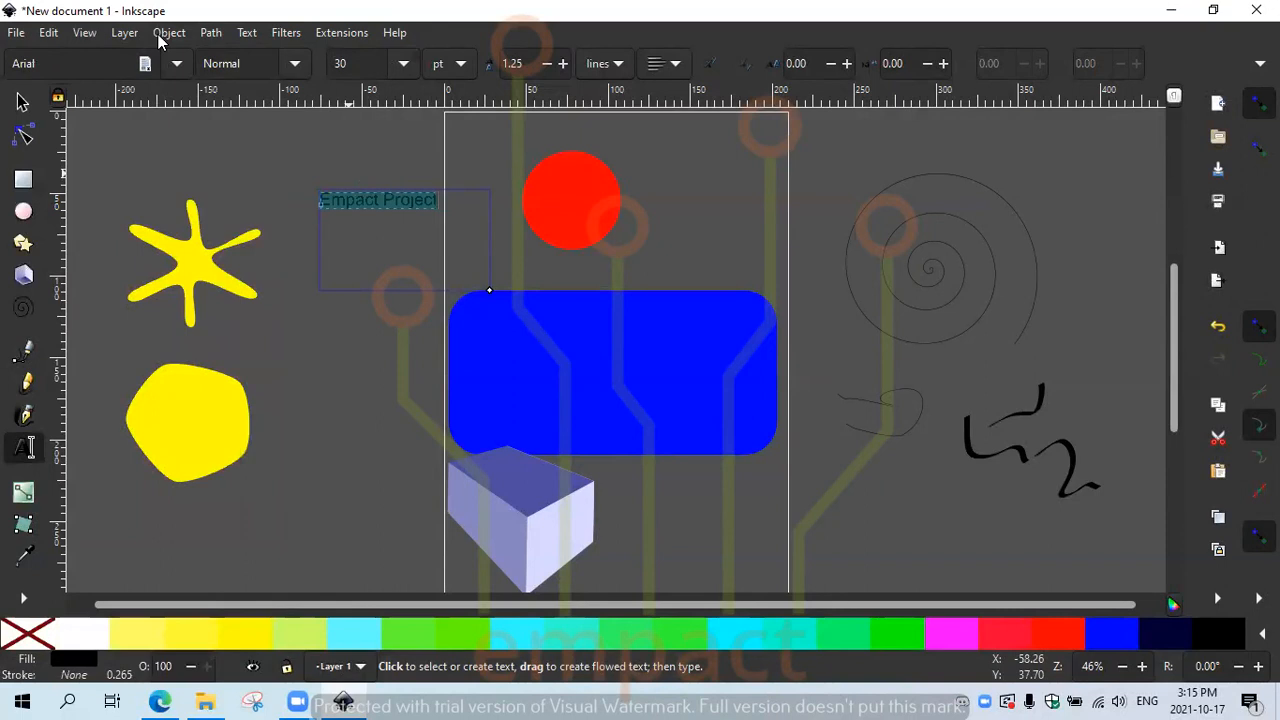
left_click(295, 63)
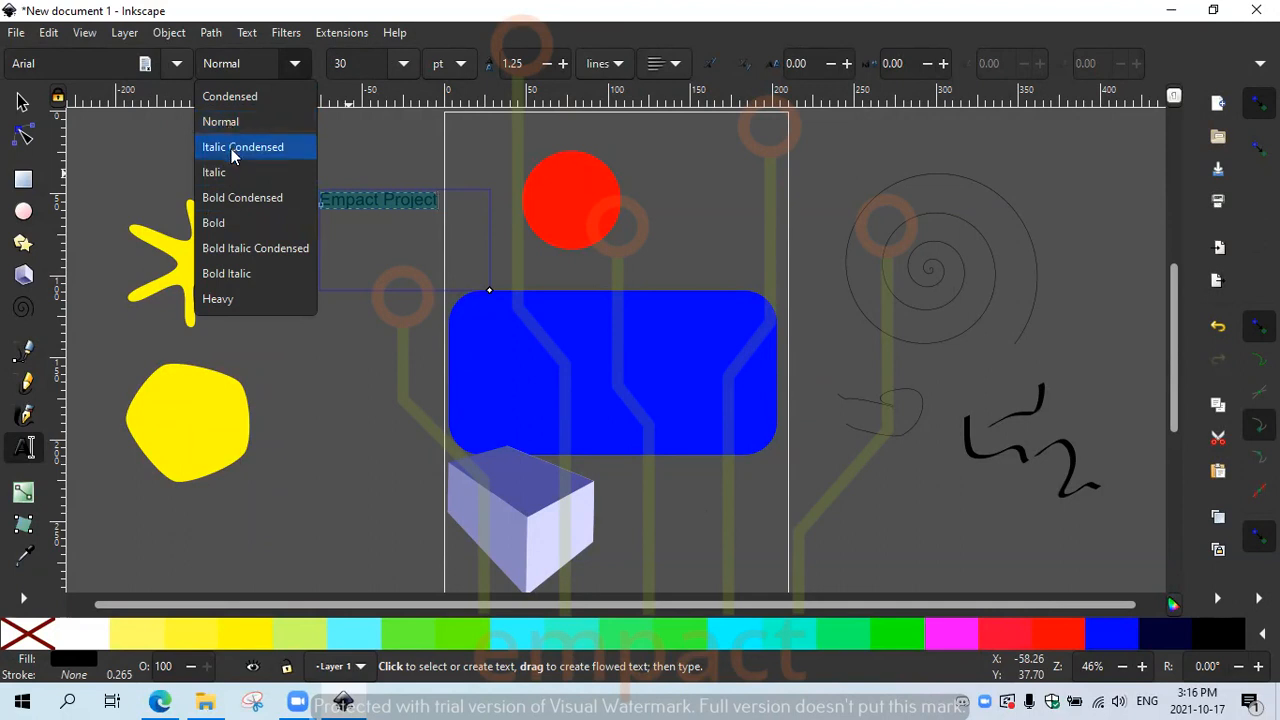
Step: Make the title Bold at 48 pt, keeping points as the unit
left_click(240, 224)
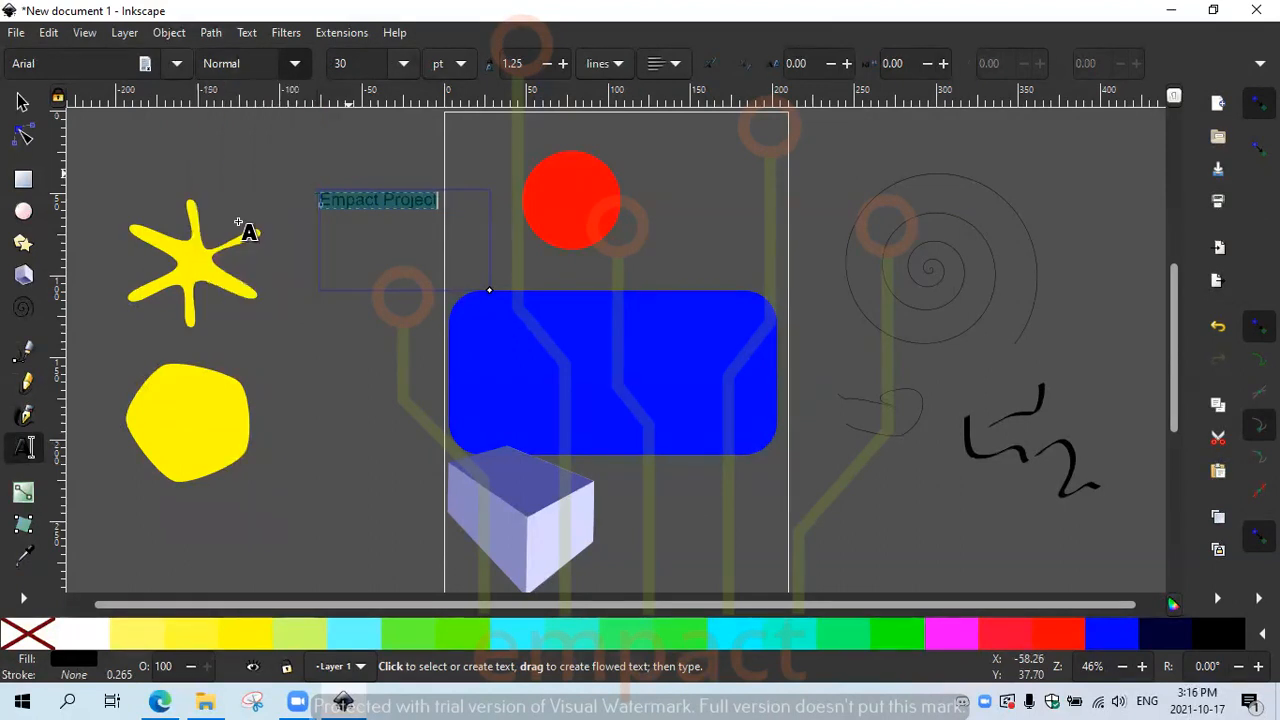
left_click(404, 63)
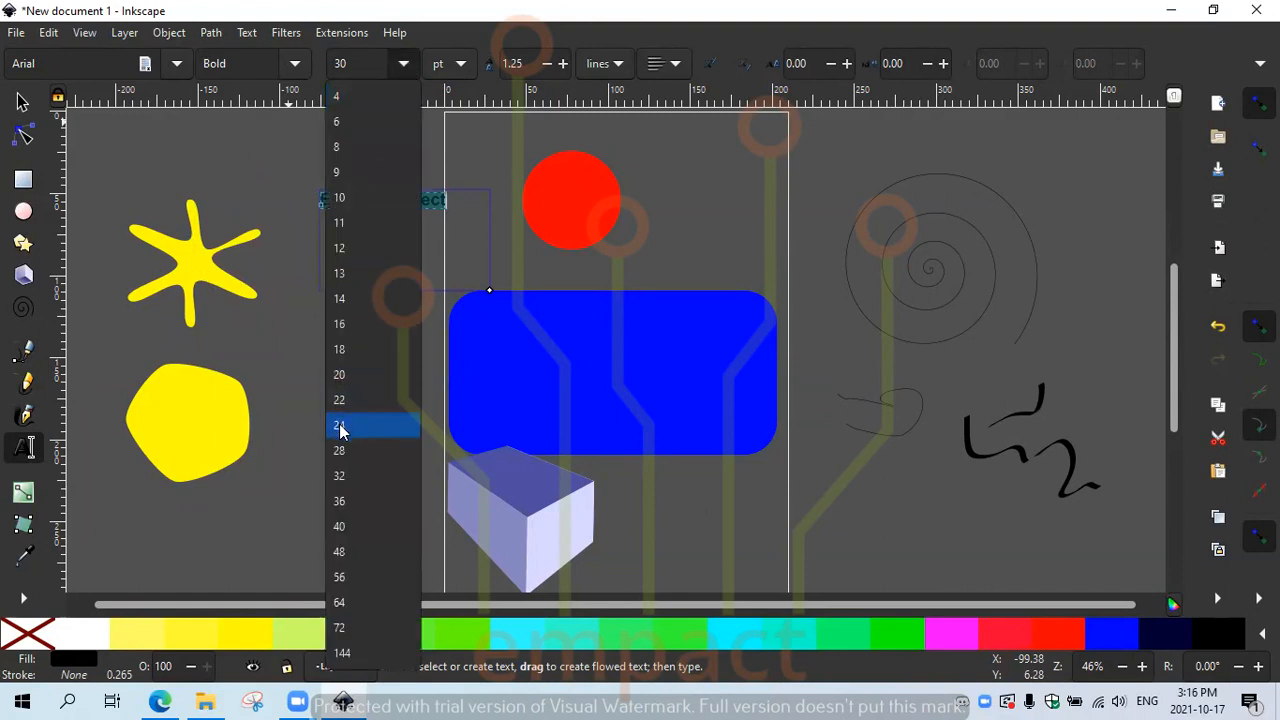
left_click(340, 551)
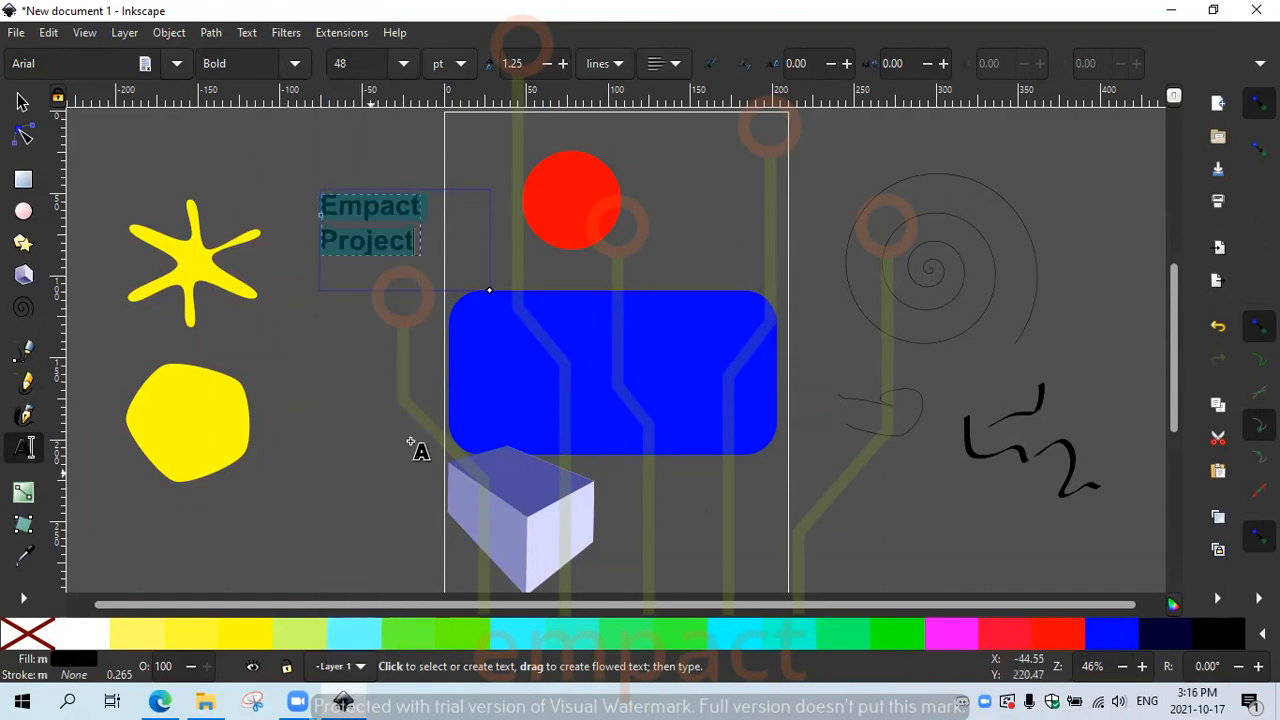
left_click(460, 70)
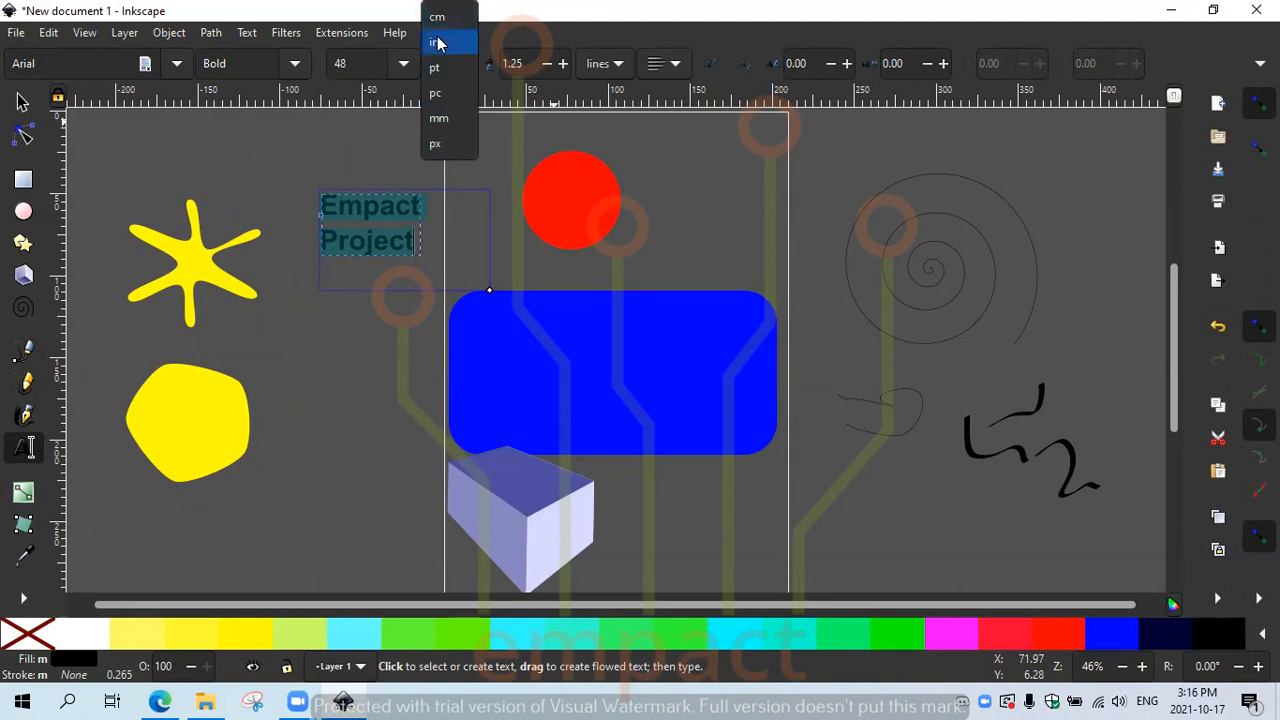
left_click(555, 45)
Step: Set the title's line spacing to 1.75 lines and centre-align it
left_click(563, 65)
left_click(563, 65)
left_click(563, 65)
left_click(563, 65)
left_click(563, 65)
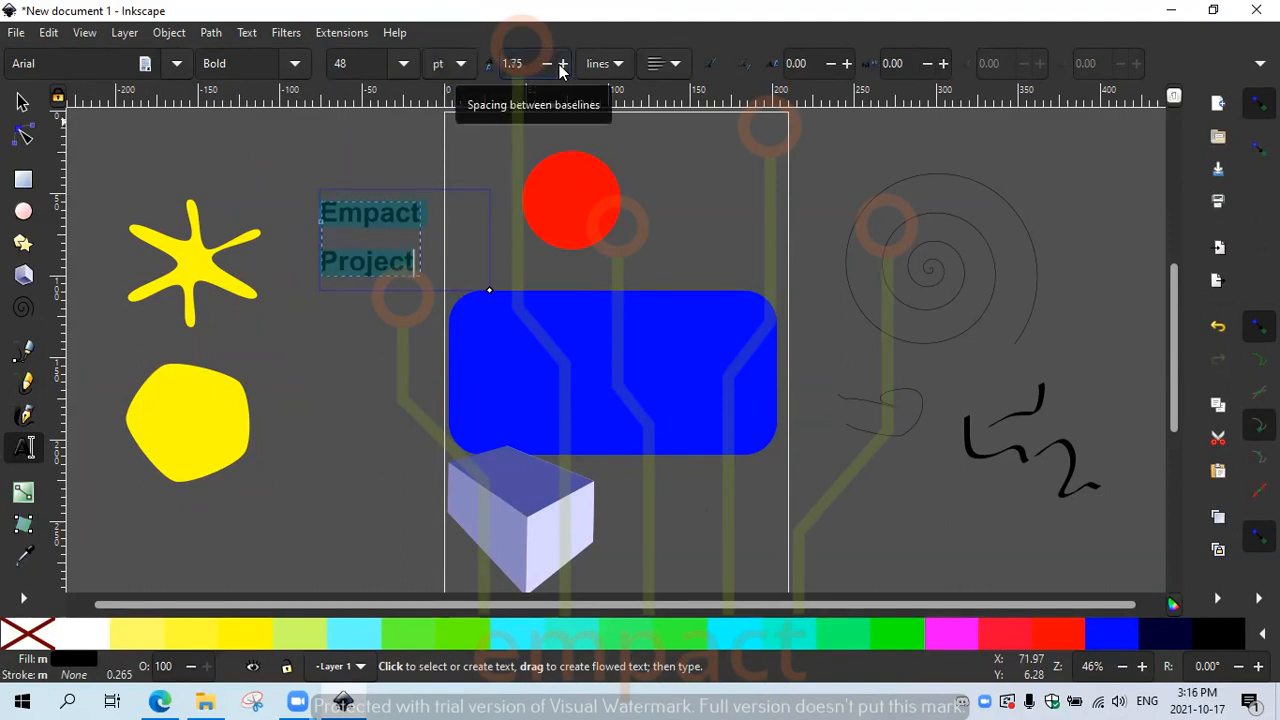
left_click(615, 66)
left_click(618, 70)
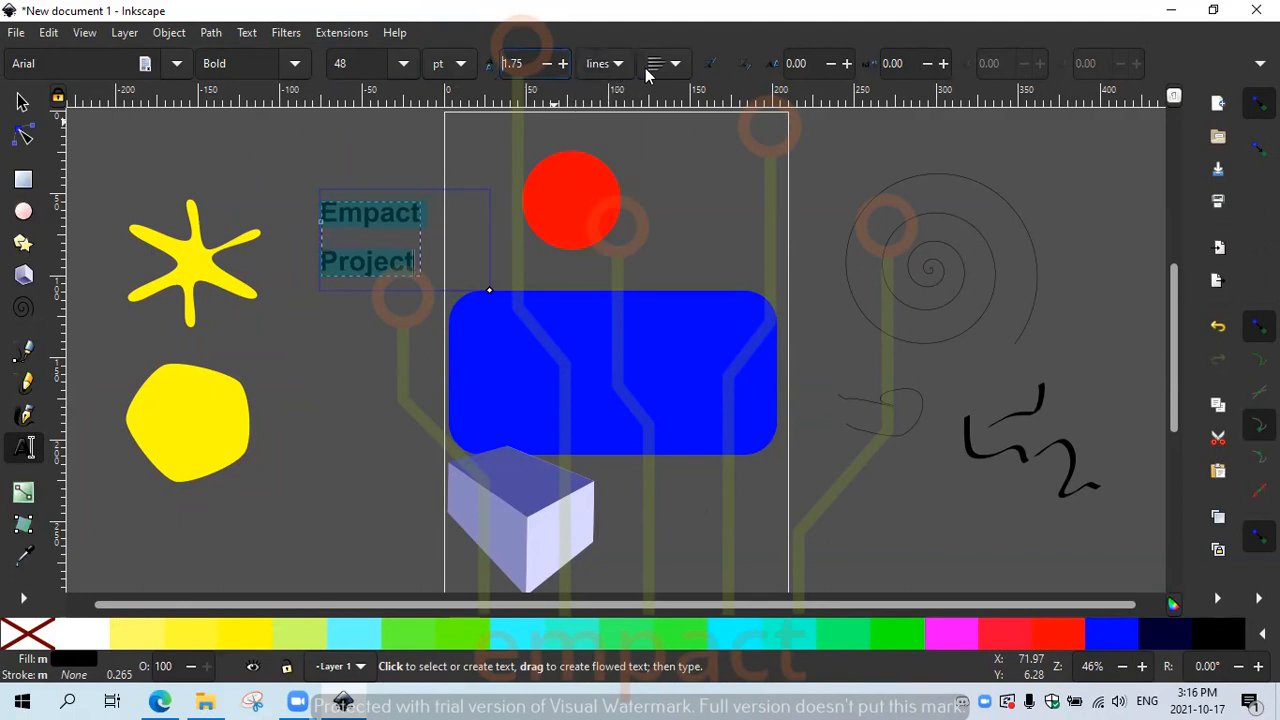
left_click(677, 70)
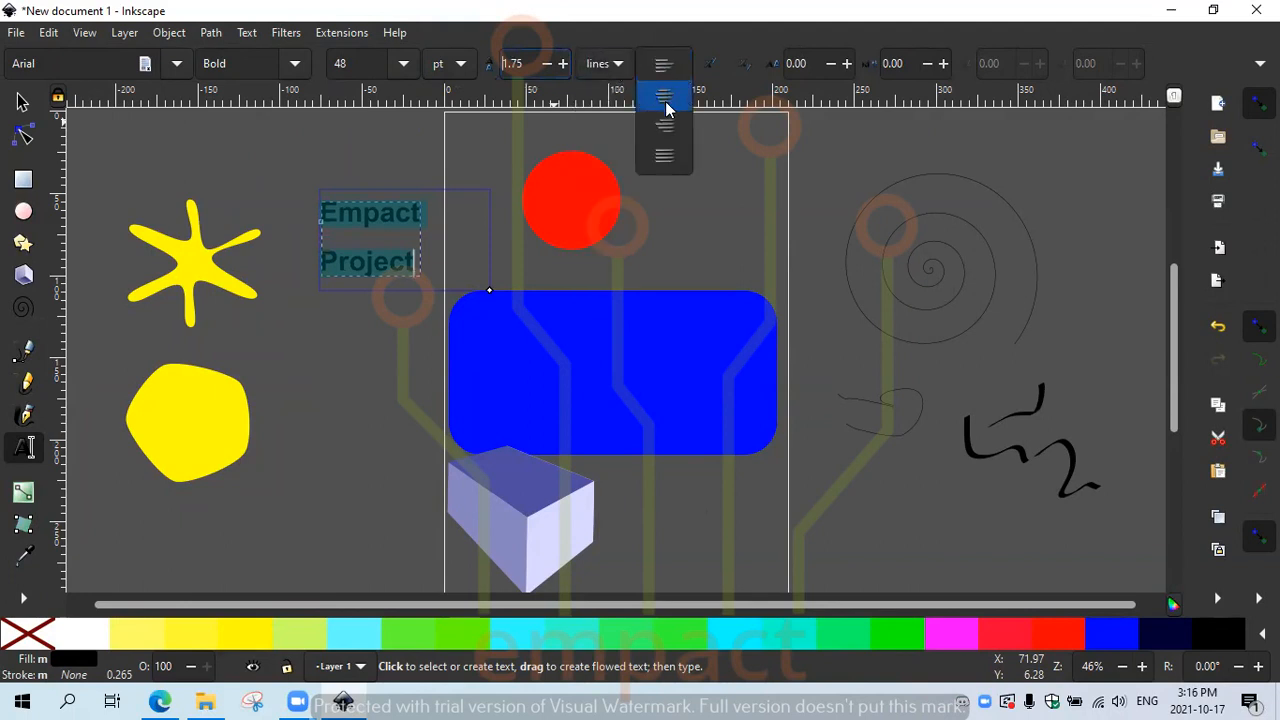
left_click(666, 100)
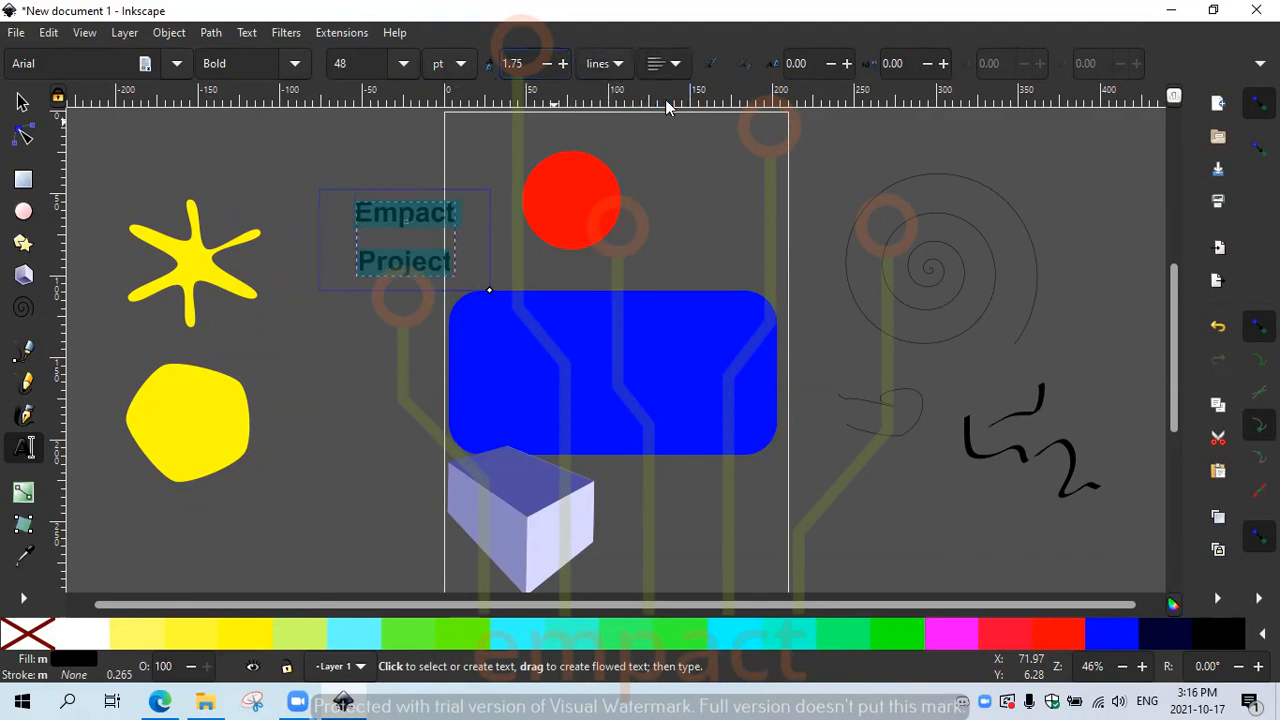
left_click(712, 68)
Step: Raise the title's letter spacing to 6.05
left_click(846, 64)
left_click(846, 64)
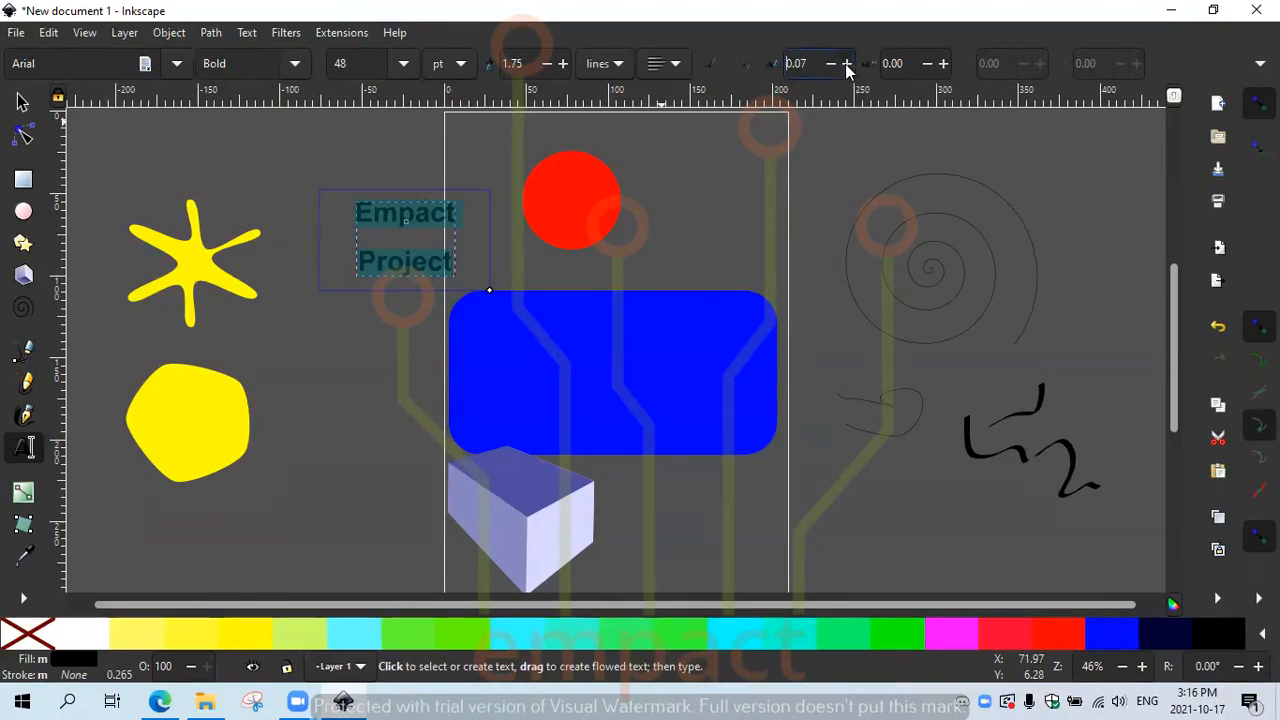
left_click(846, 64)
left_click(846, 64)
left_click(846, 64)
left_click(846, 64)
left_click(846, 64)
left_click(846, 64)
left_click(846, 64)
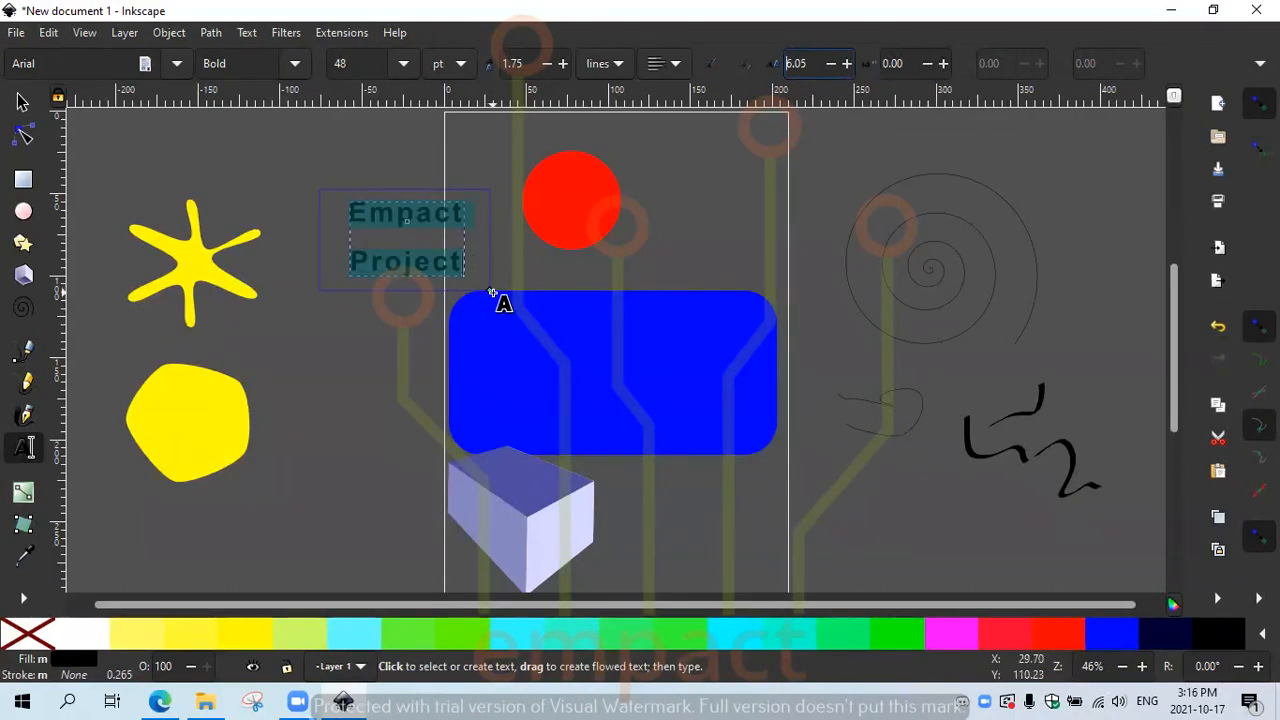
Step: Widen the text frame, raise word spacing to 6.02, and deselect the title
left_click_drag(491, 291, 641, 280)
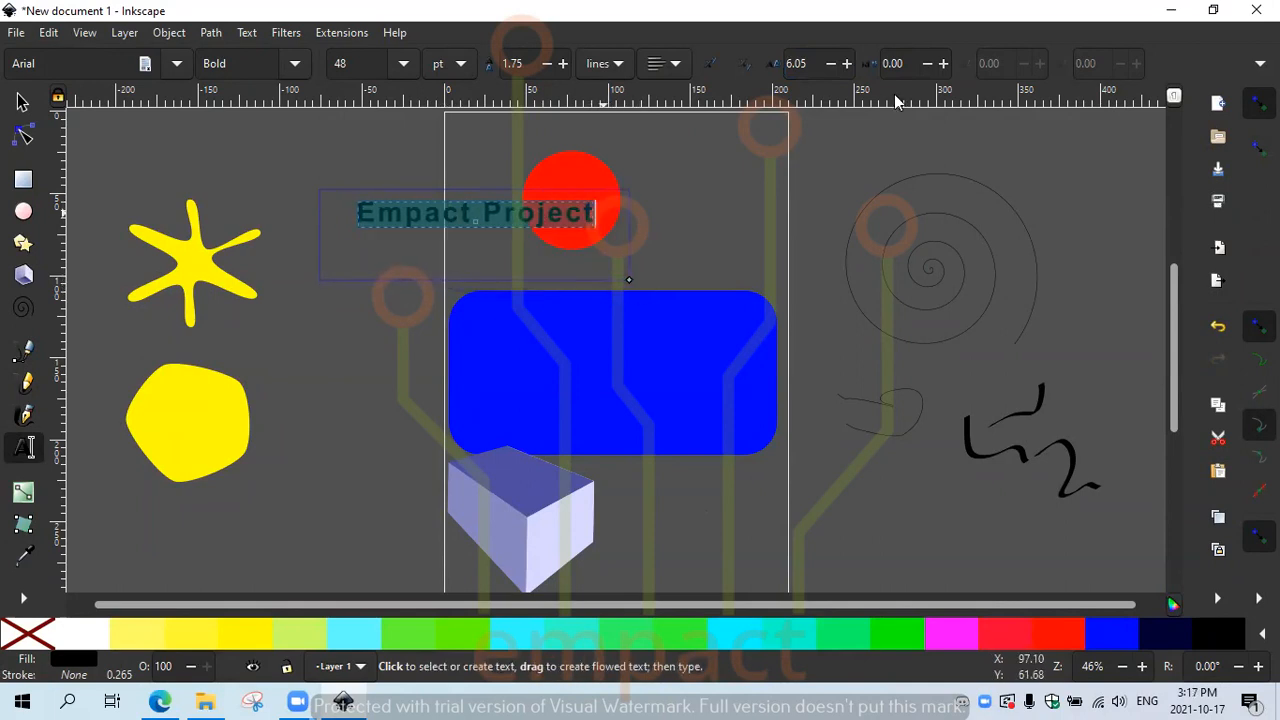
left_click(943, 64)
left_click(943, 64)
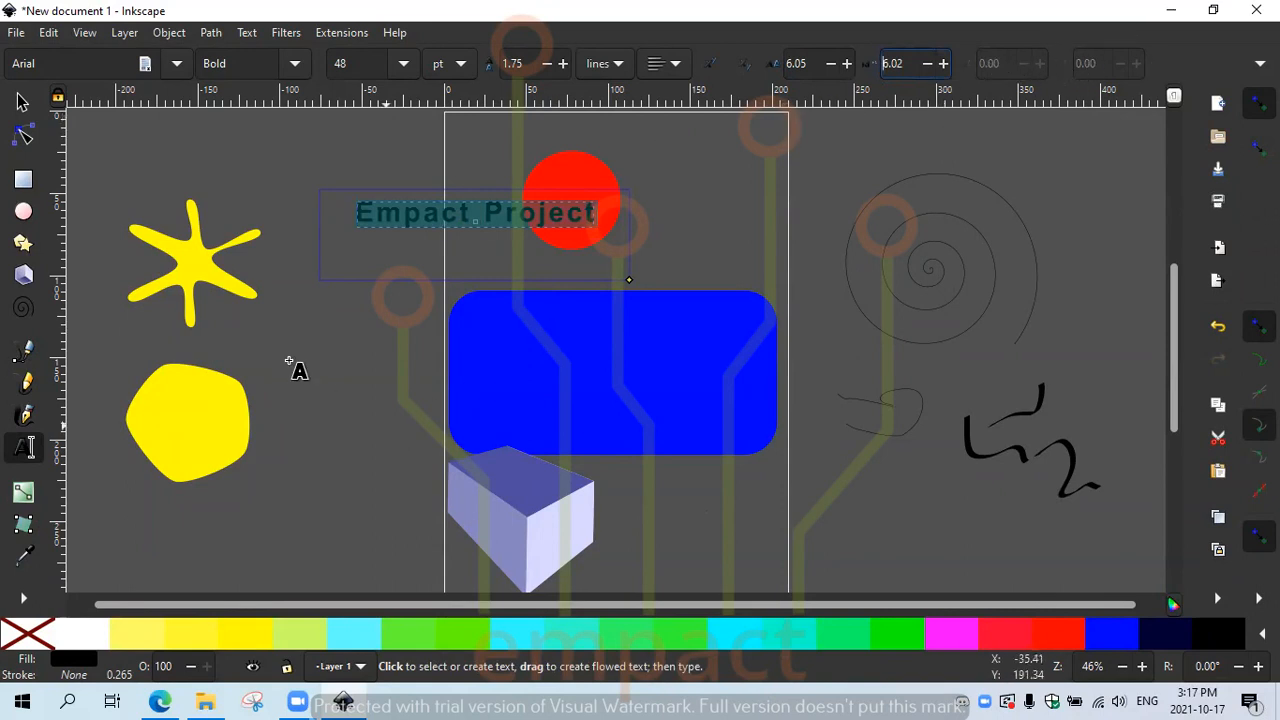
left_click(408, 318)
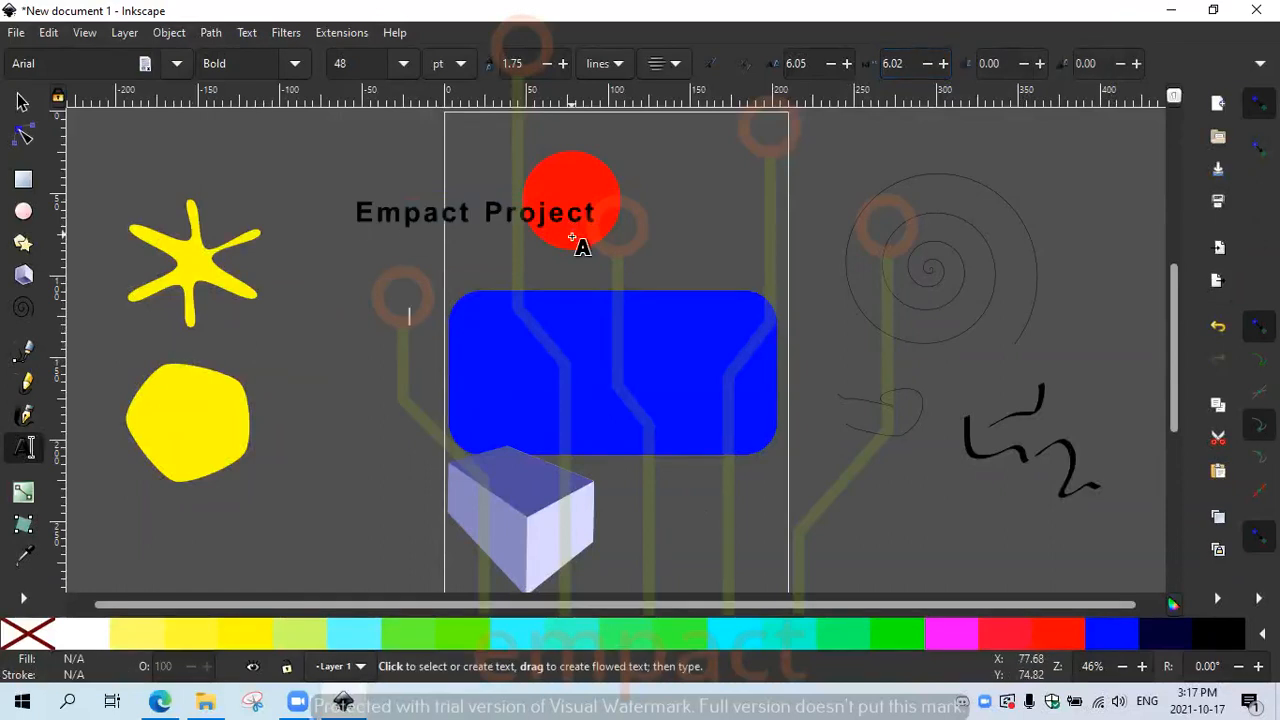
Step: Apply a linear red-to-transparent gradient diagonally across the red circle
left_click(30, 503)
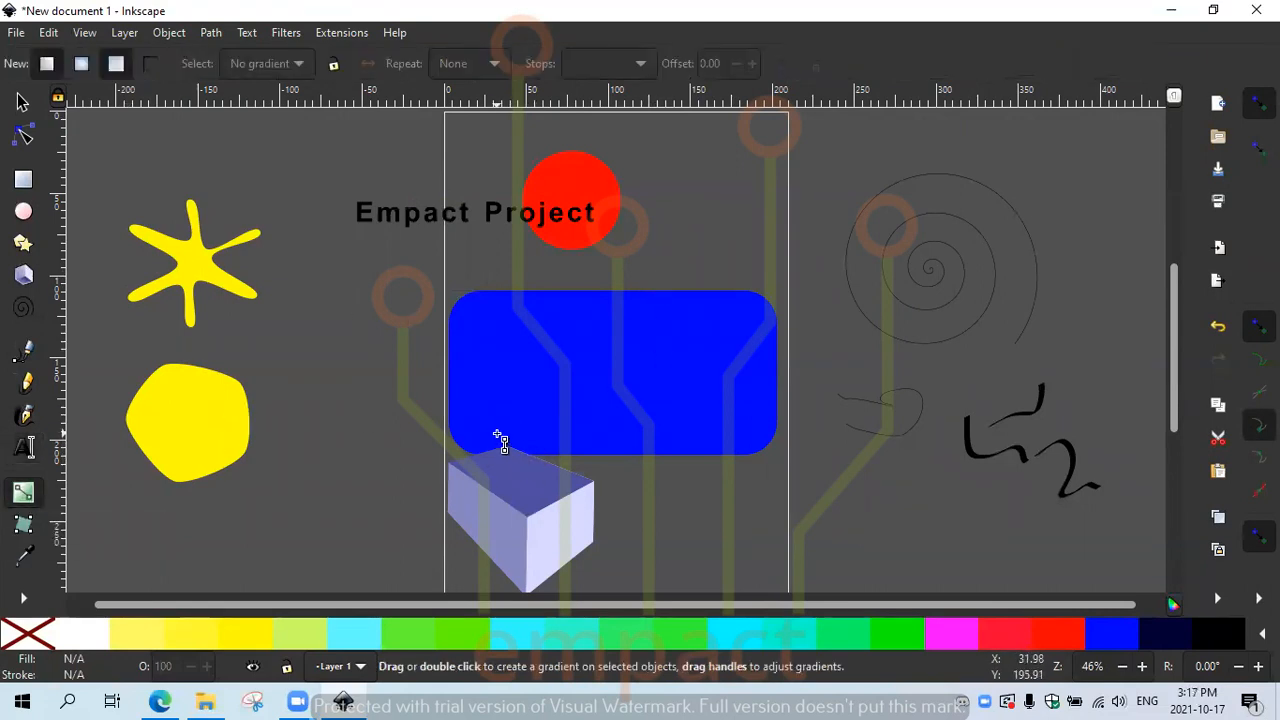
left_click(546, 245)
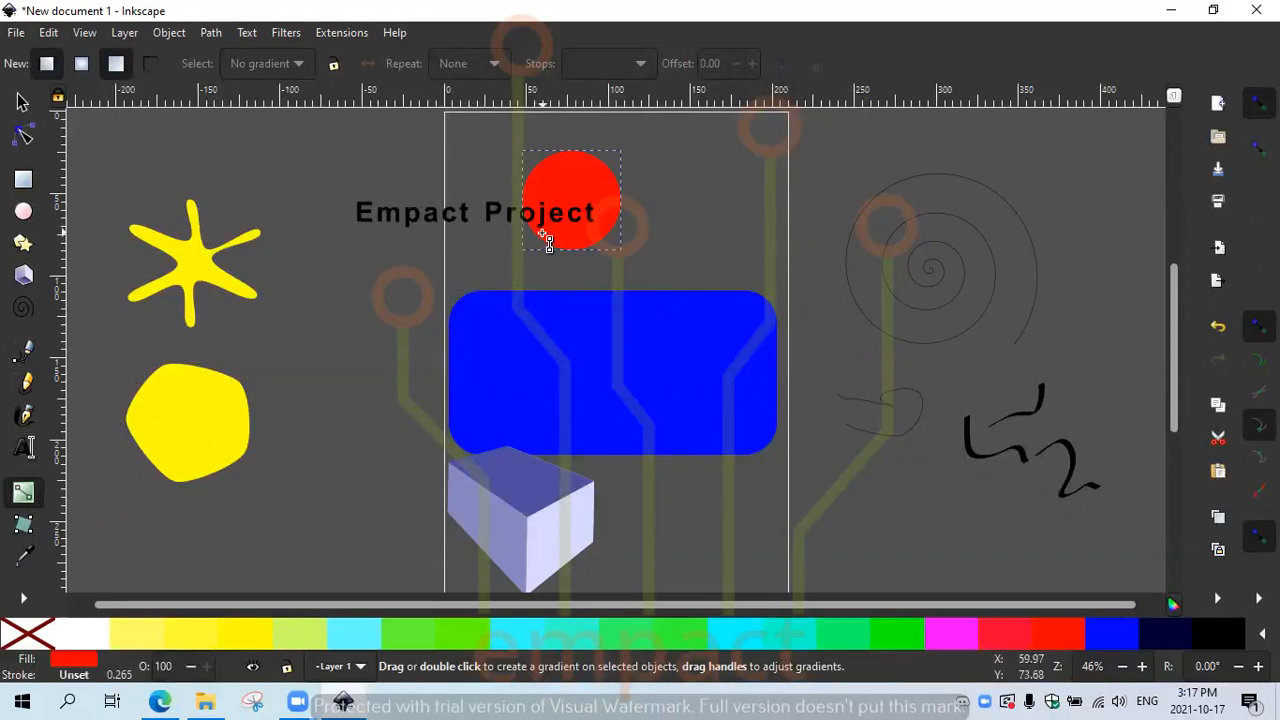
left_click_drag(523, 248, 621, 155)
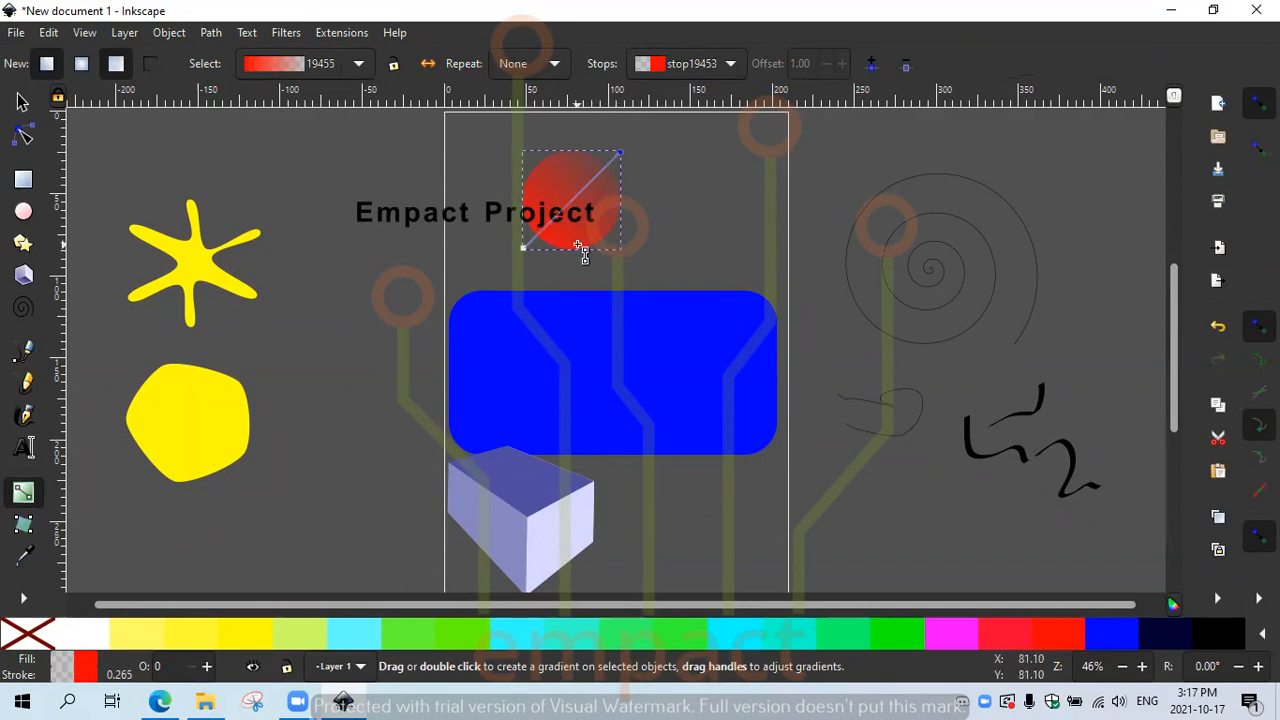
Step: Switch the new-gradient type between linear and radial and keep Repeat at None
left_click(360, 67)
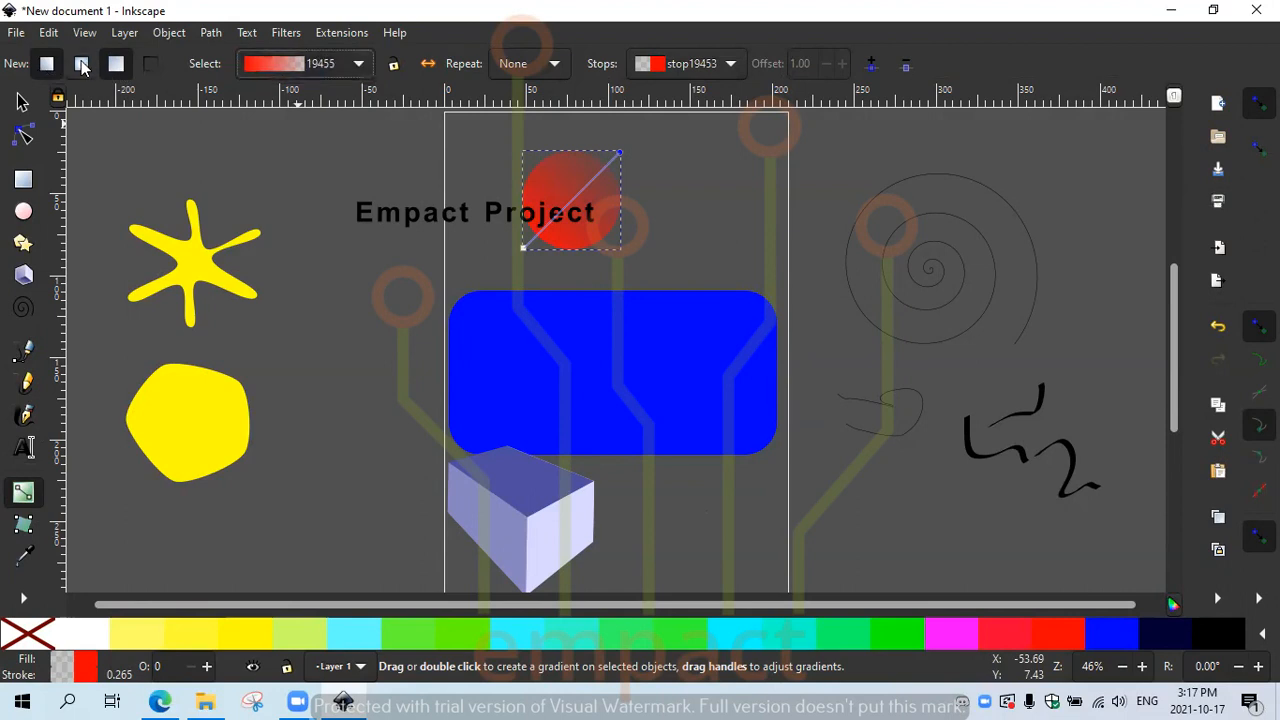
left_click(82, 66)
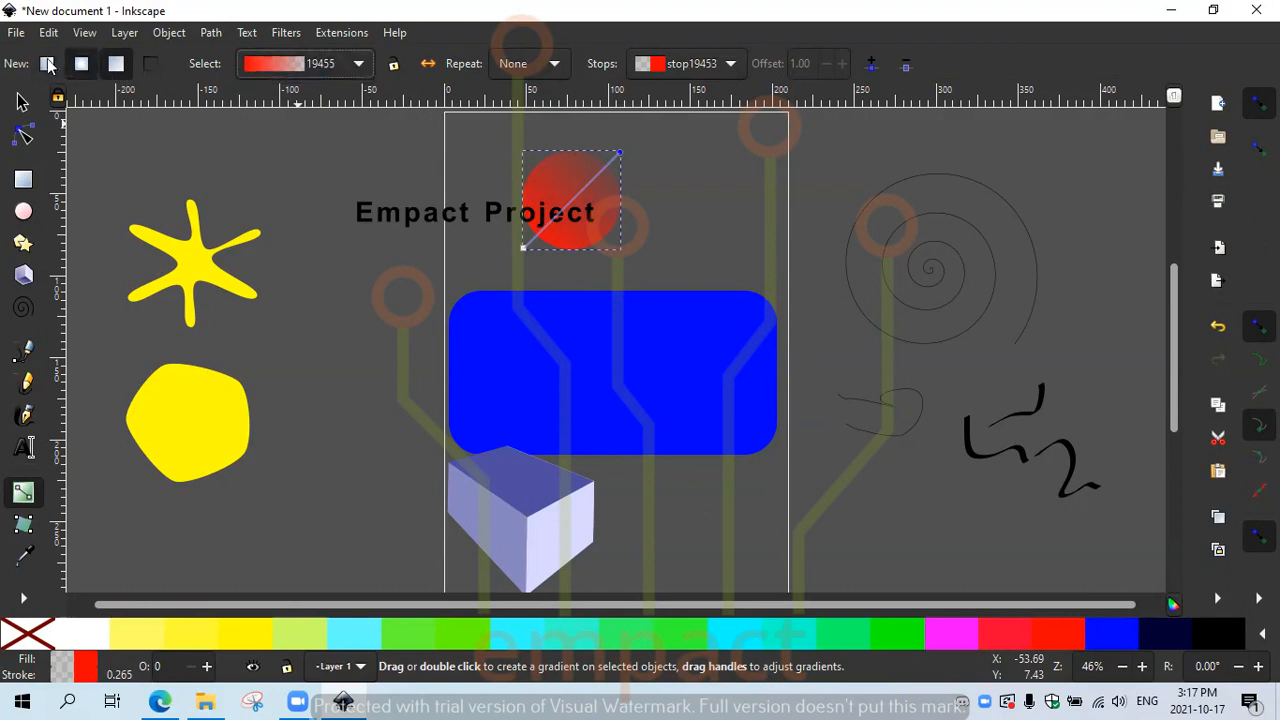
left_click(46, 64)
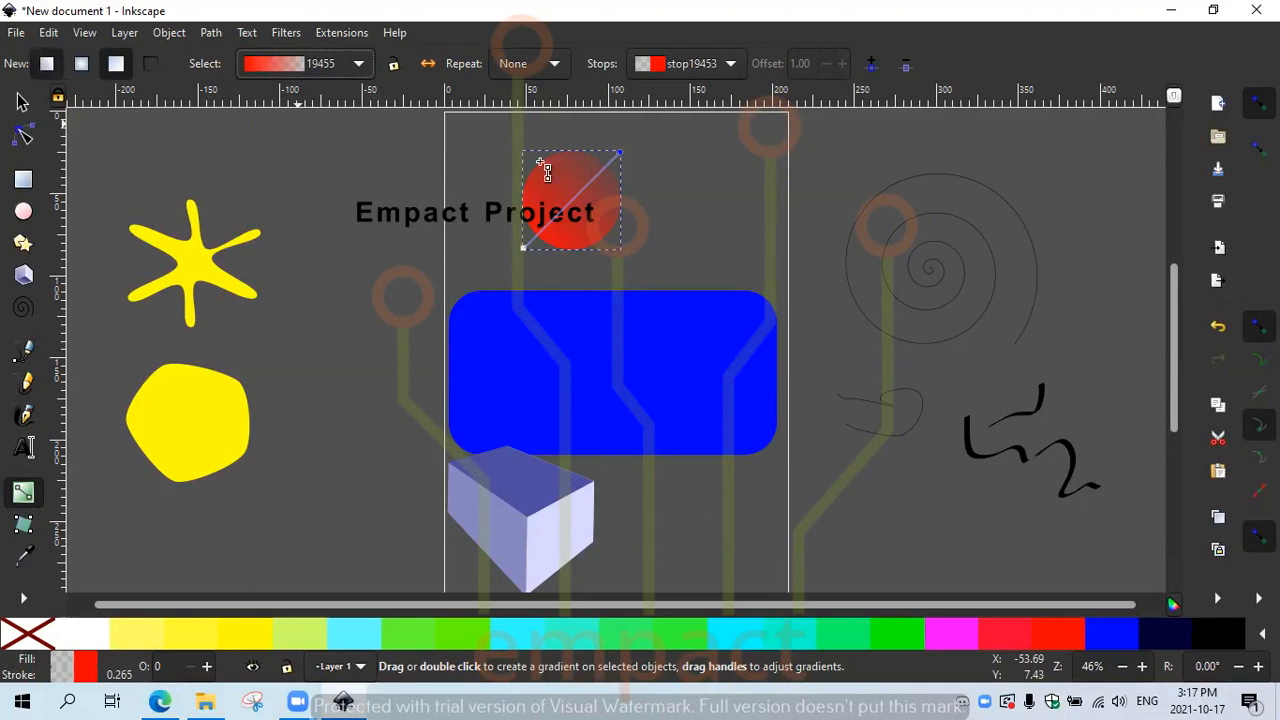
left_click(82, 66)
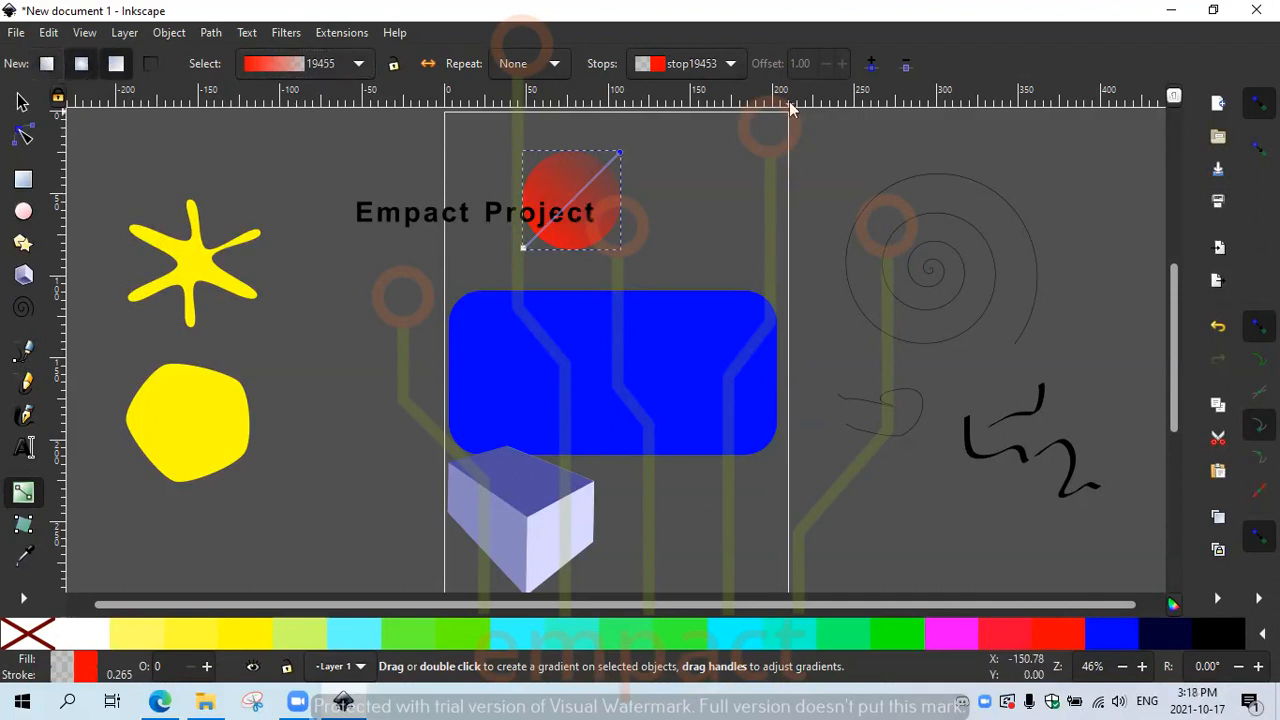
left_click(553, 64)
left_click(553, 65)
left_click(551, 68)
left_click(550, 68)
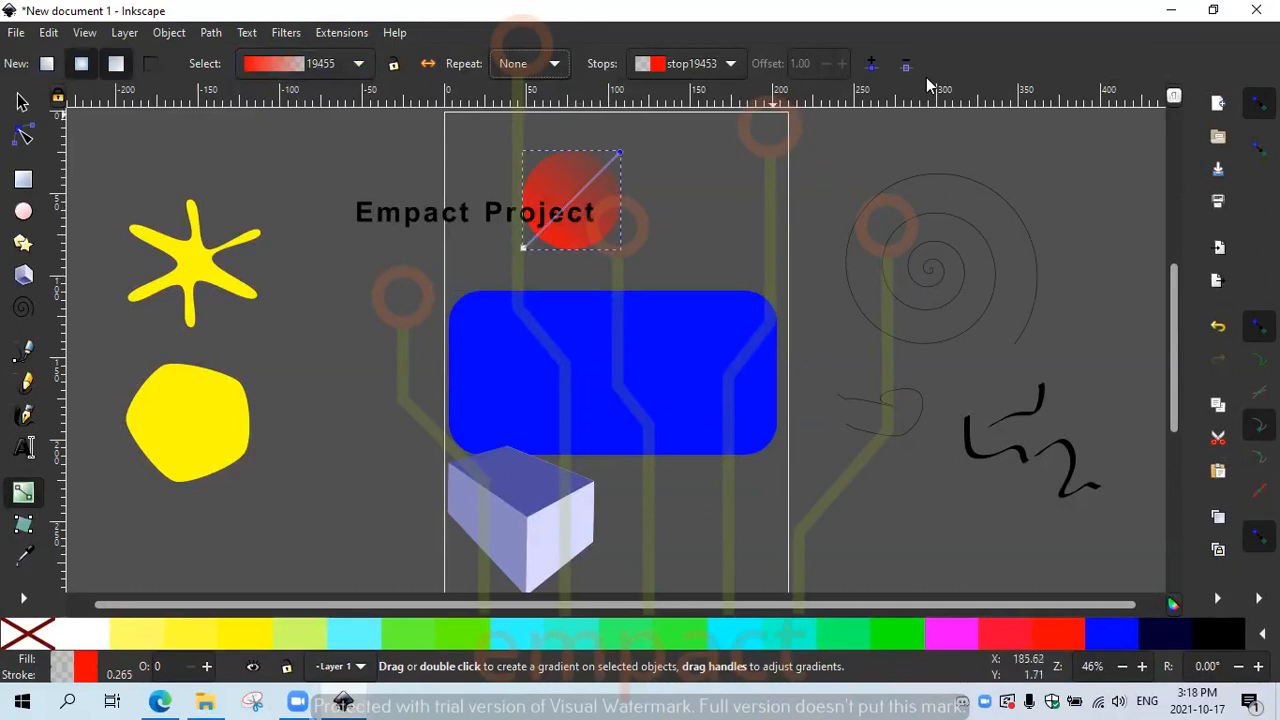
Step: Drag a mesh gradient over the blue rounded rectangle and add two extra mesh columns
left_click(17, 537)
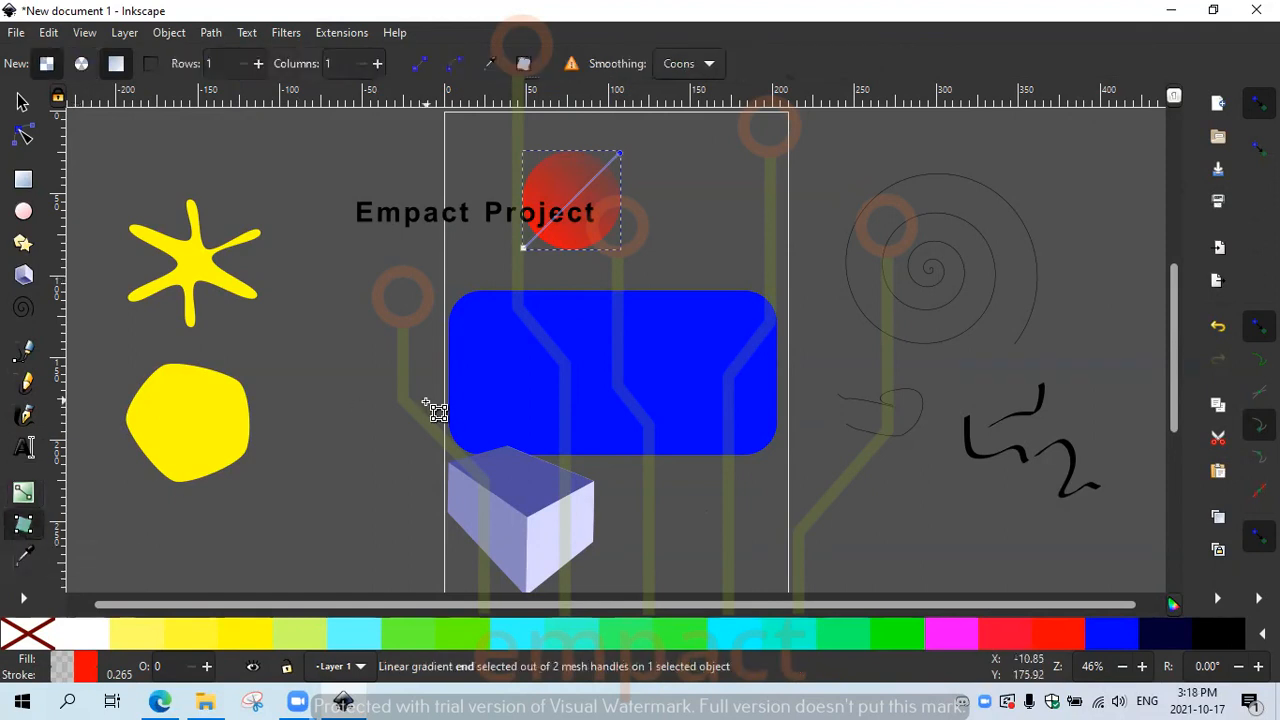
left_click(458, 296)
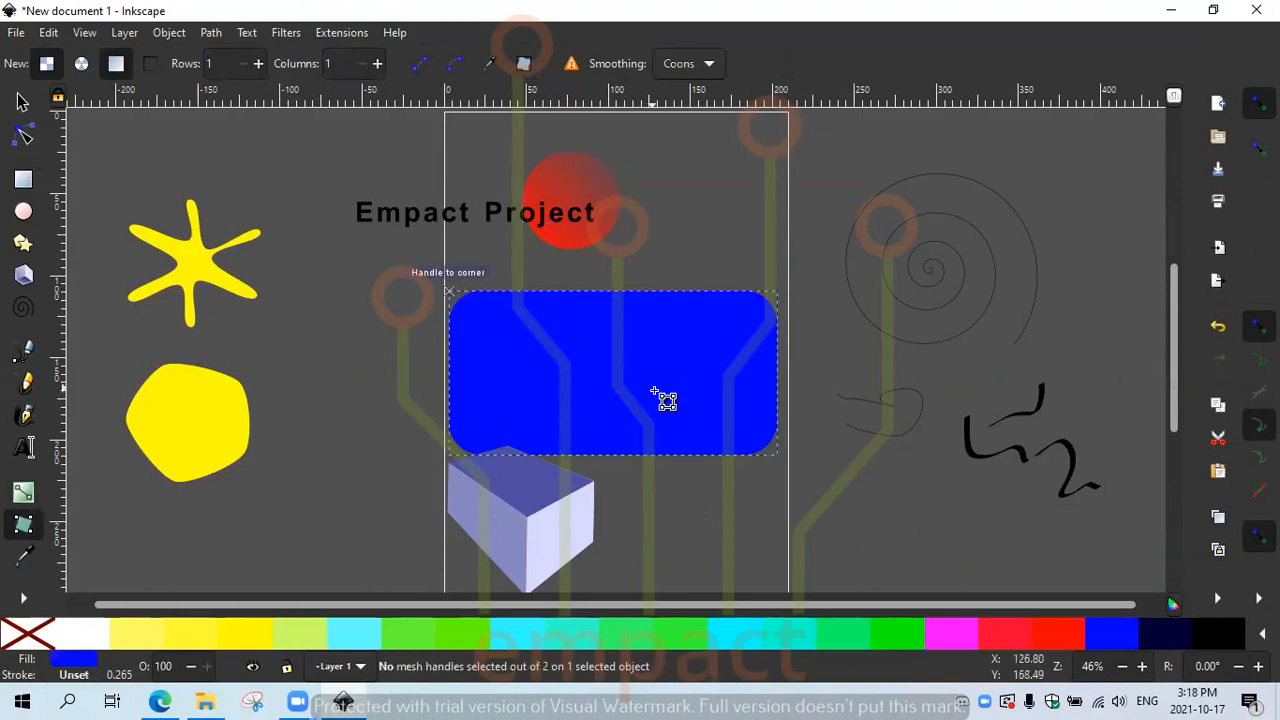
left_click_drag(509, 305, 438, 287)
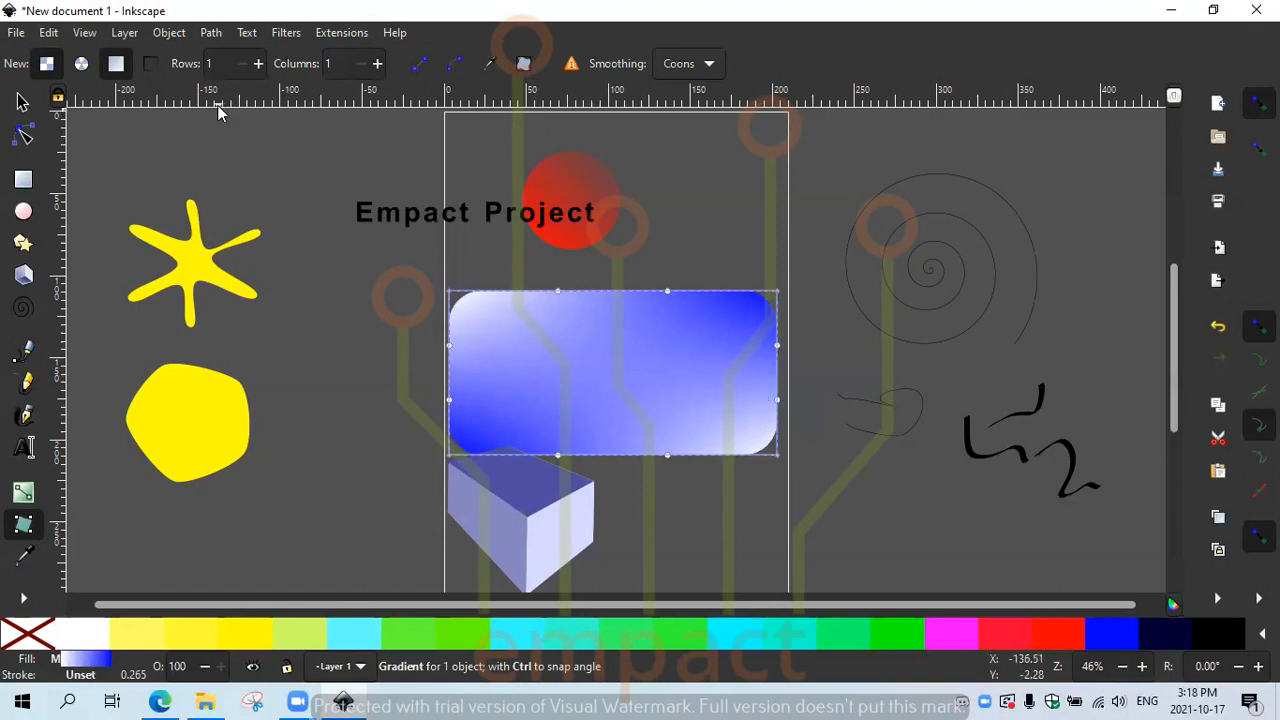
left_click(377, 66)
left_click(377, 66)
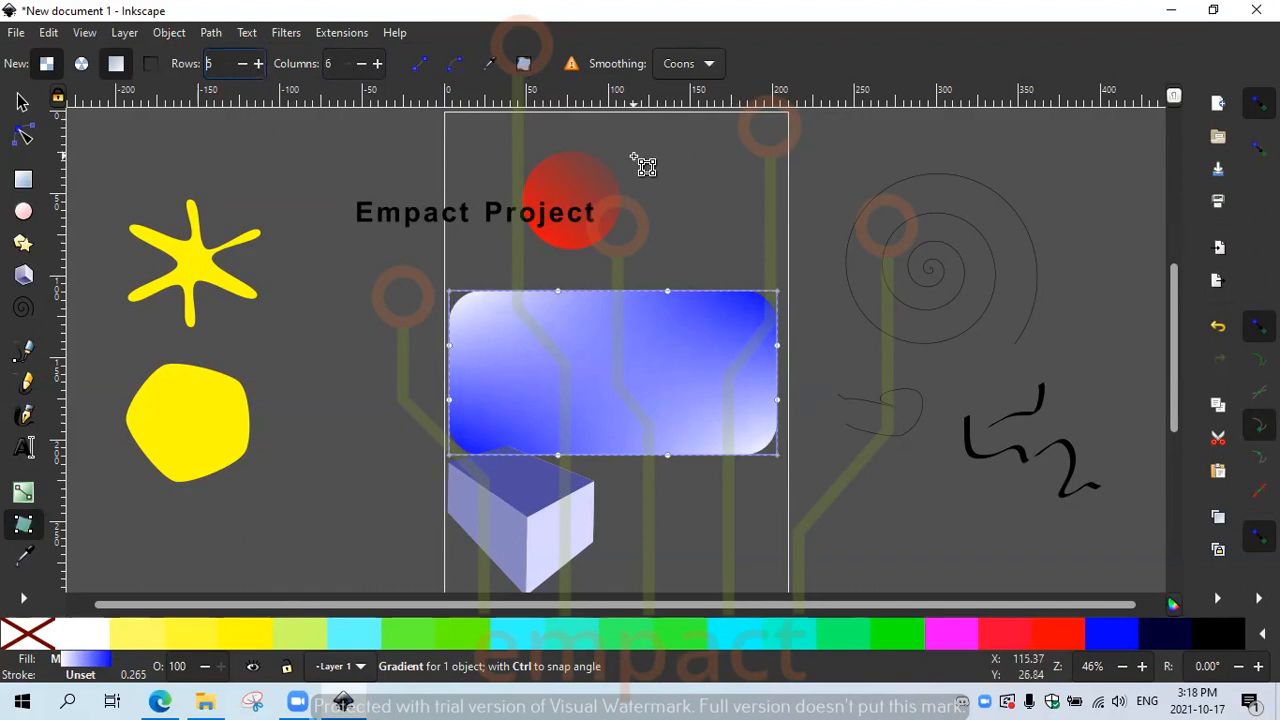
left_click(82, 66)
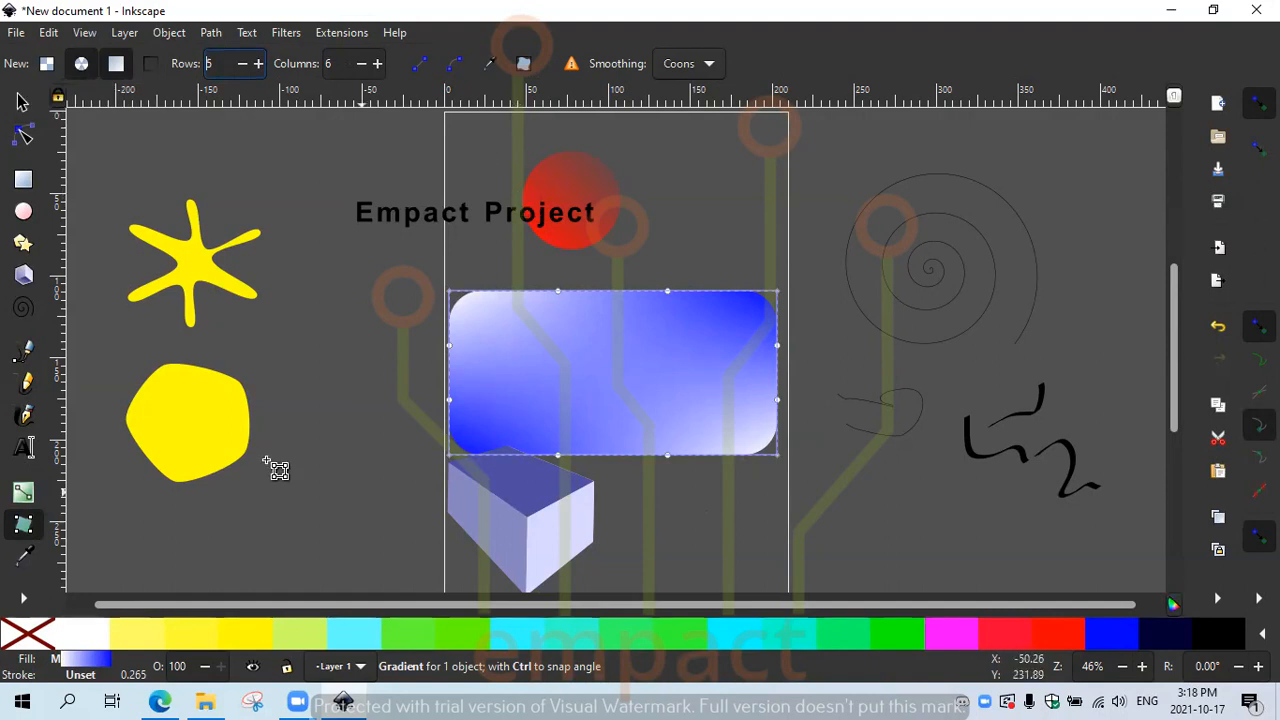
Step: Sample several colours with the Dropper, ending on the circle's translucent red as the rectangle's fill
left_click(25, 563)
left_click(505, 424)
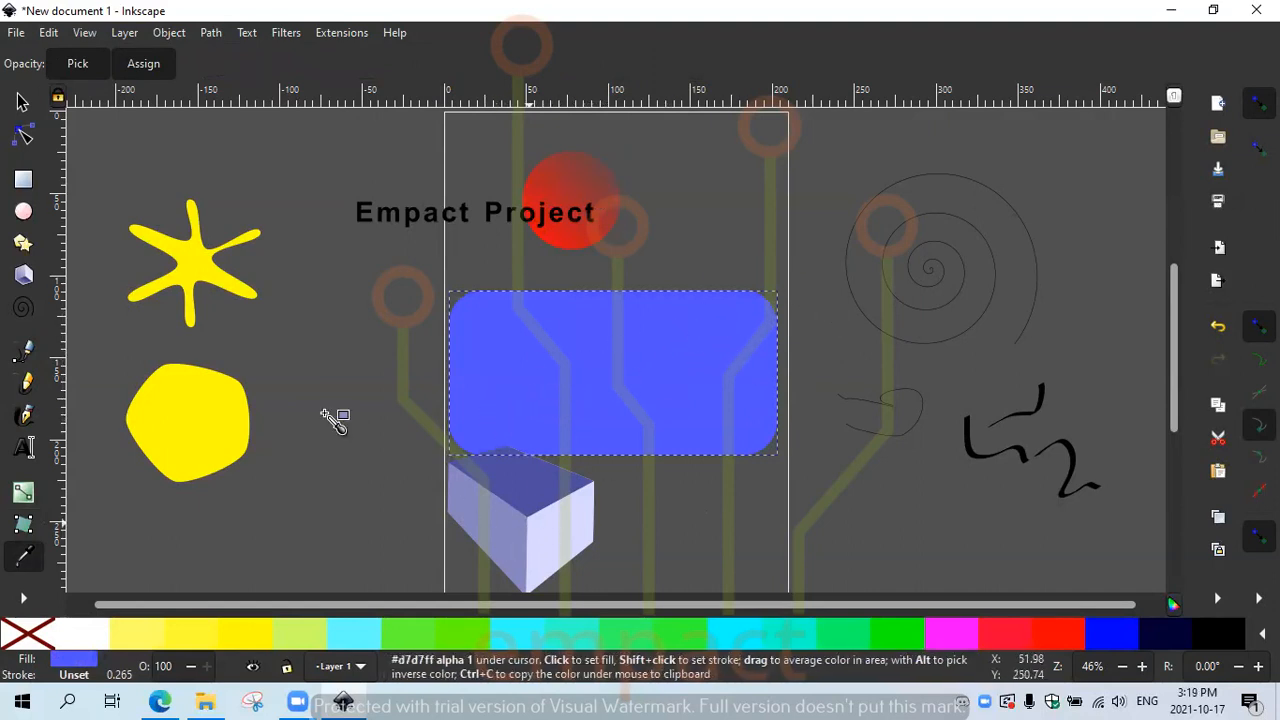
left_click(503, 518)
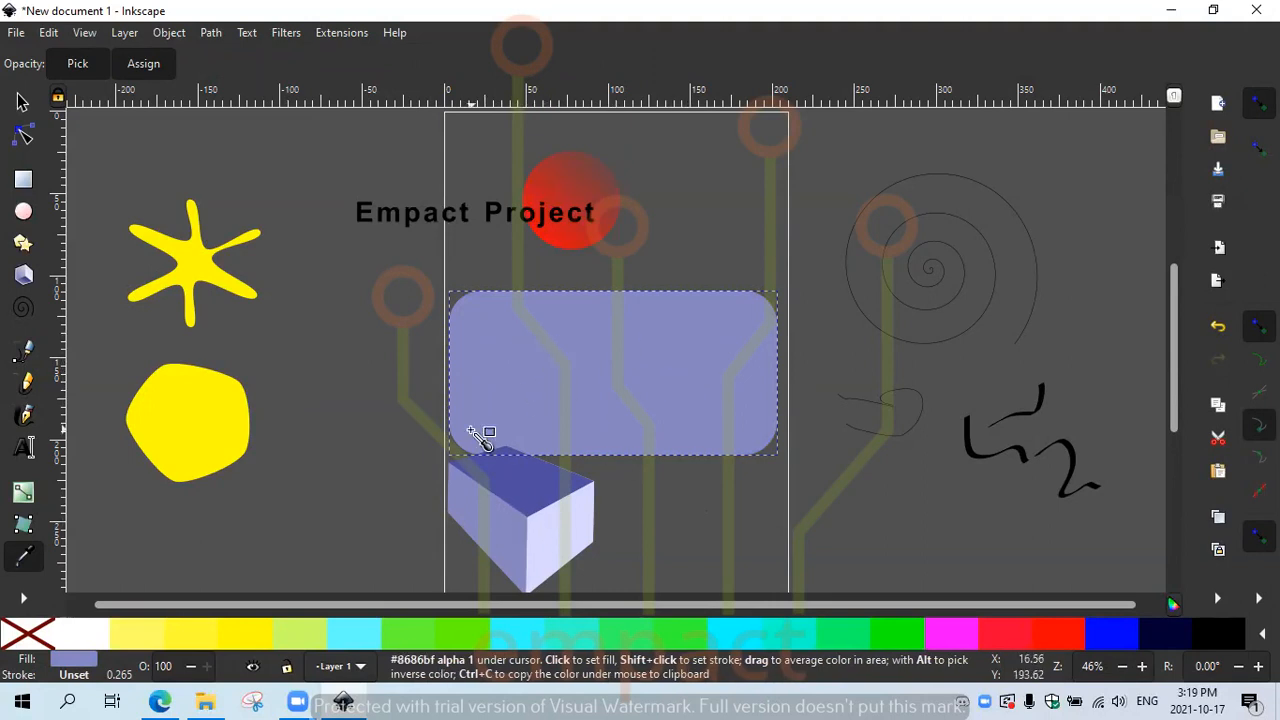
left_click(585, 190)
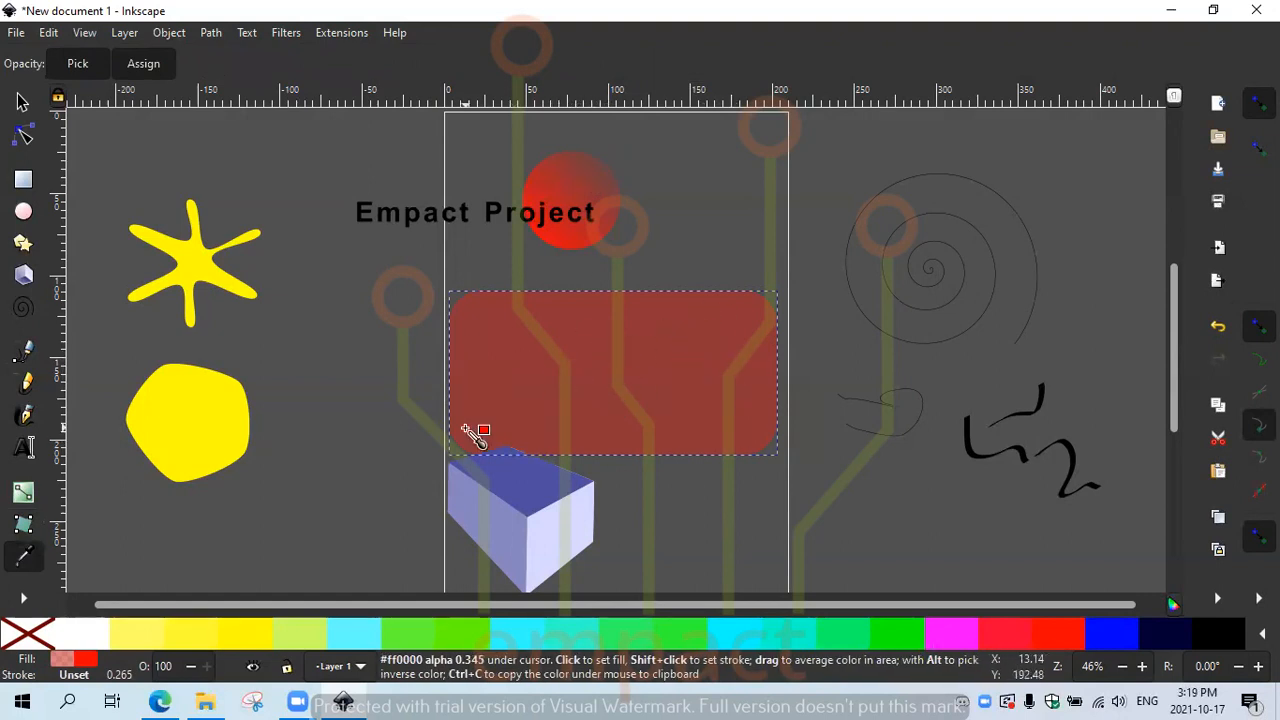
left_click(204, 274)
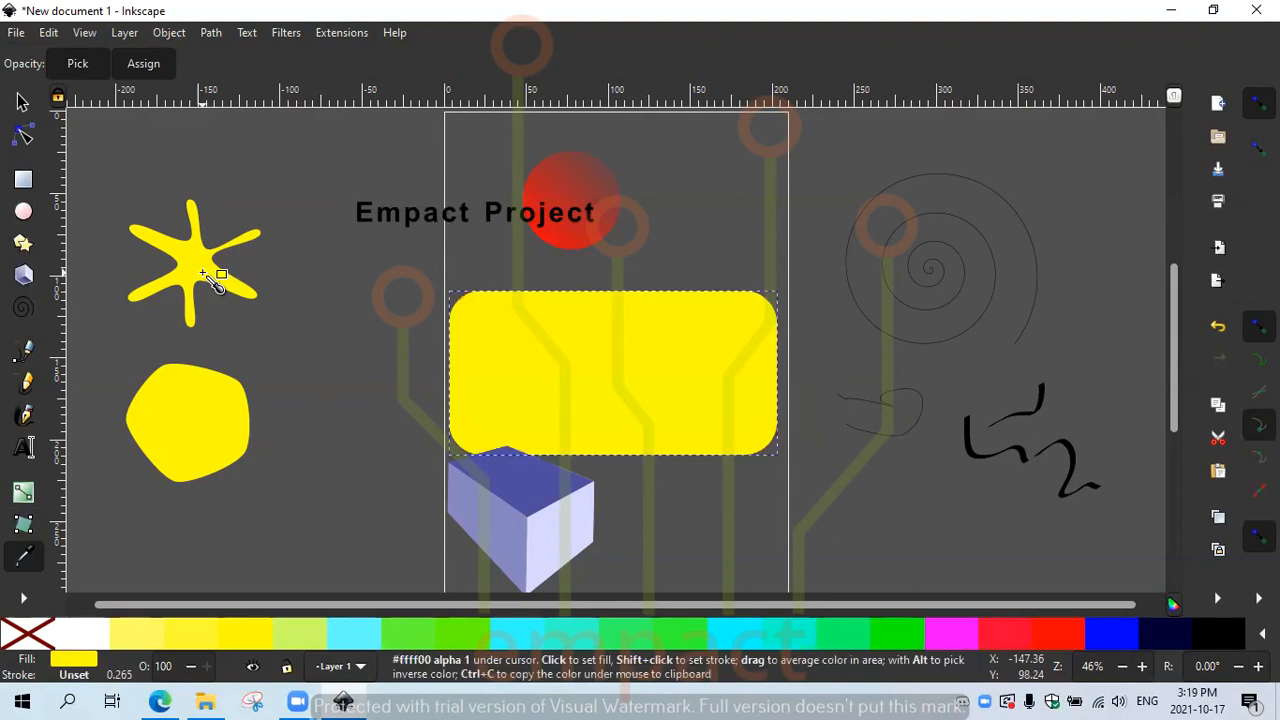
left_click(586, 191)
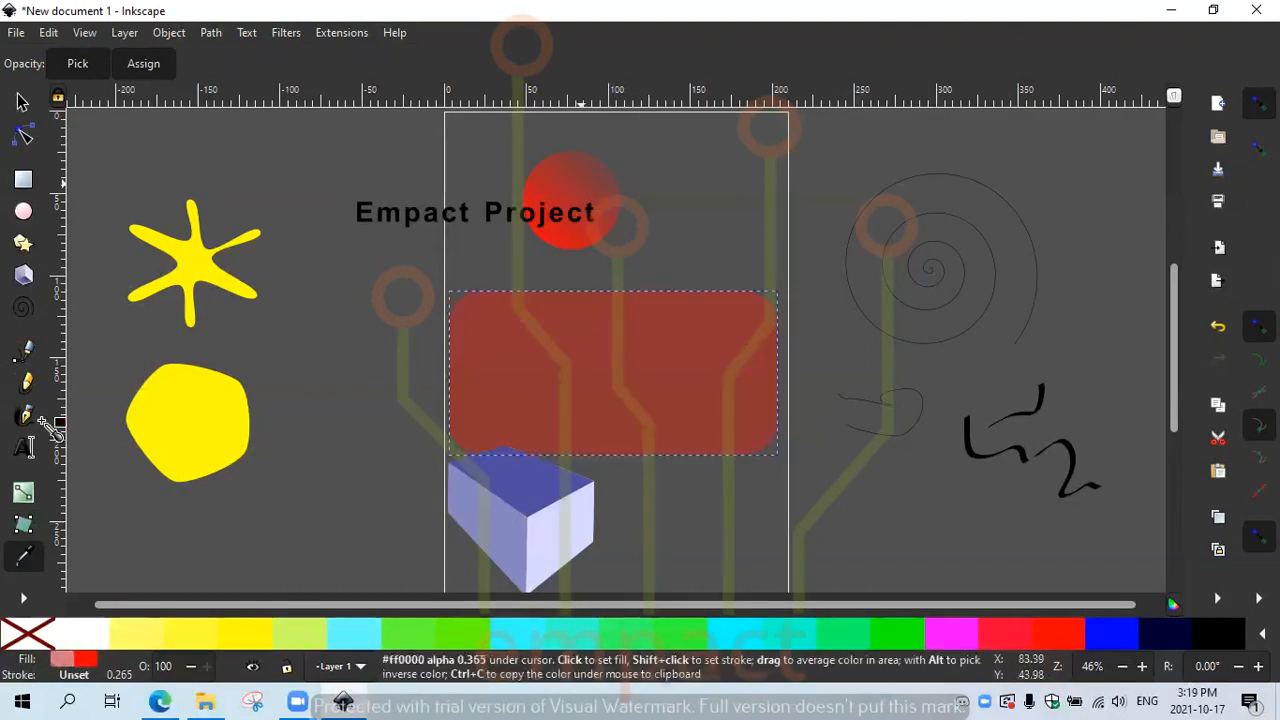
left_click(25, 600)
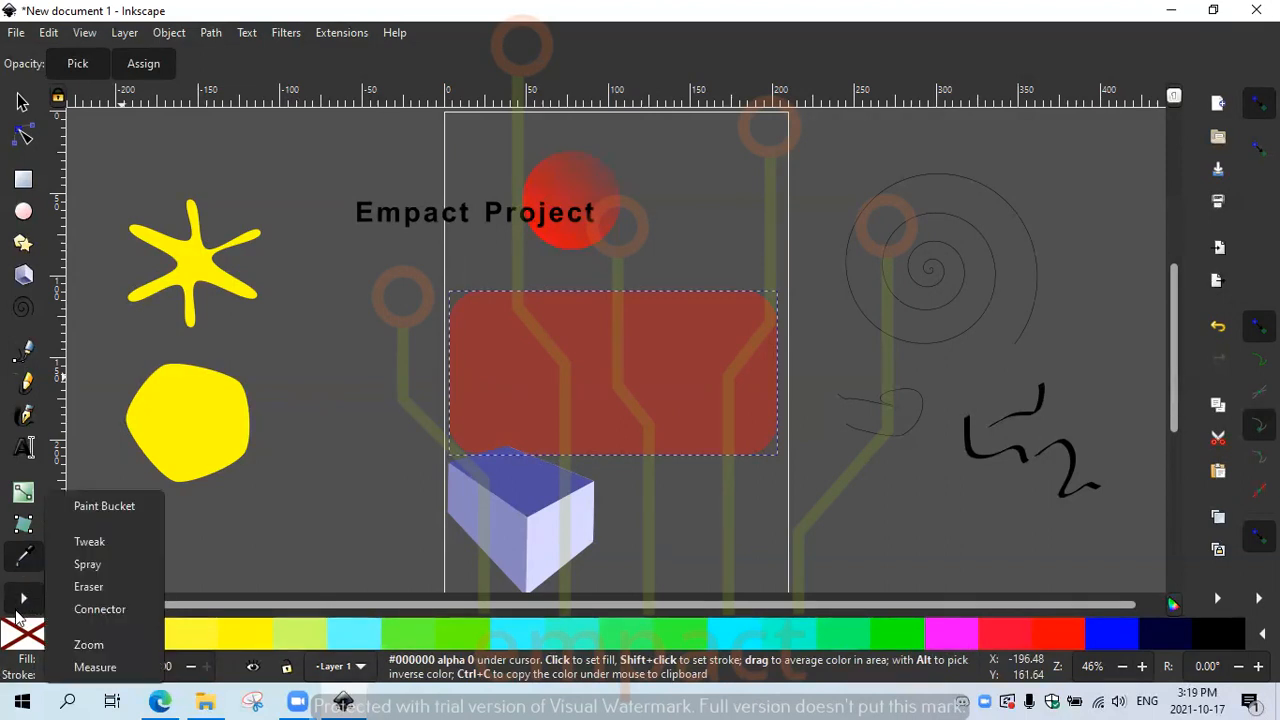
Step: Paint-bucket fill the rounded rectangle green and the yellow blob light green
left_click(104, 506)
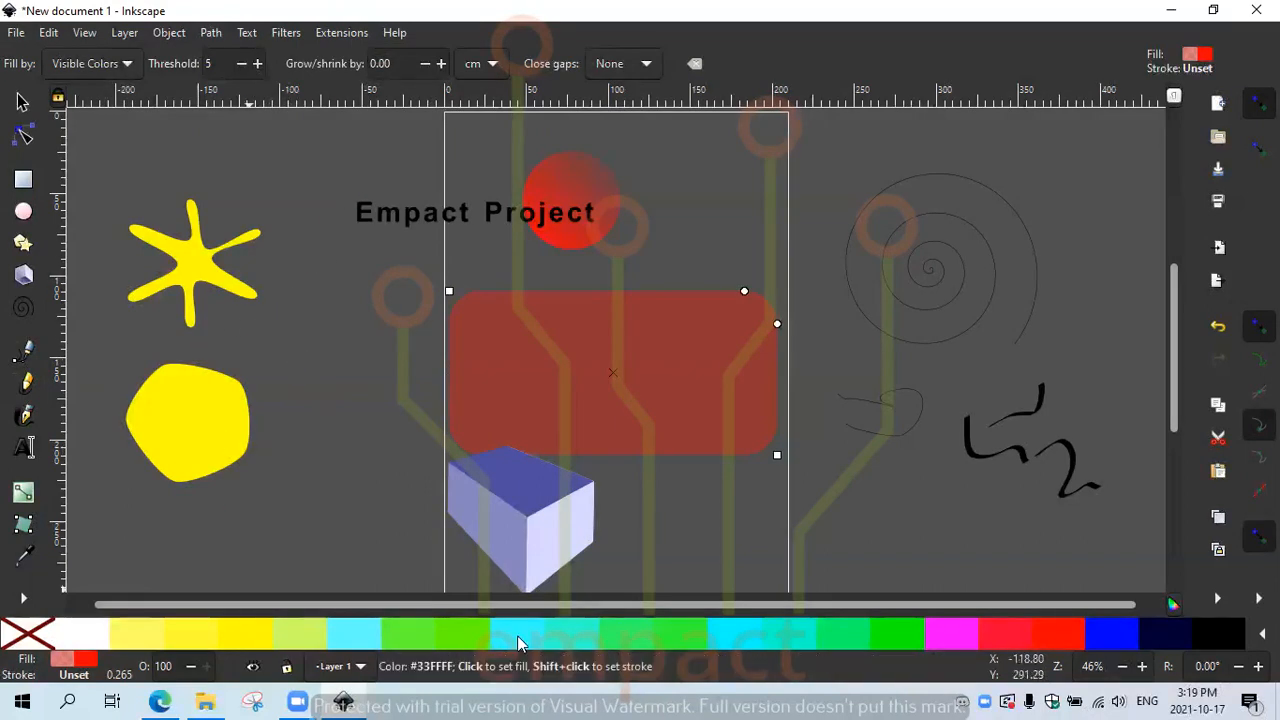
left_click(482, 633)
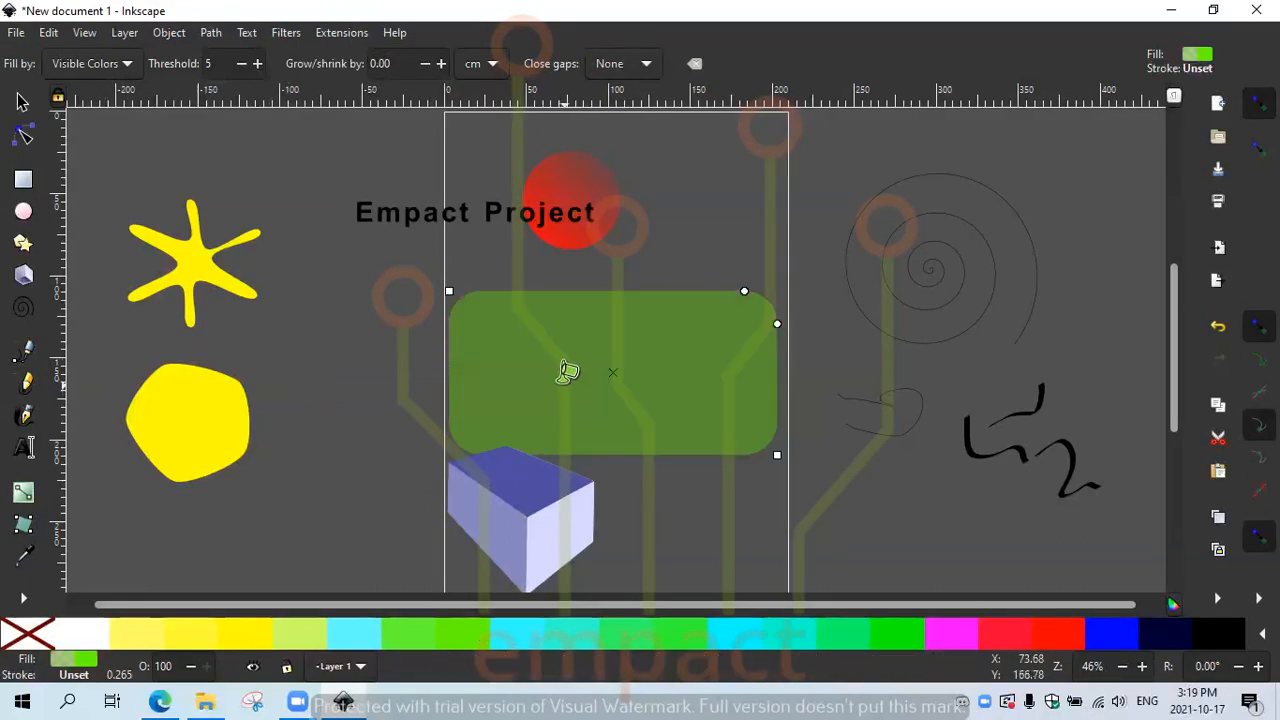
left_click(677, 392)
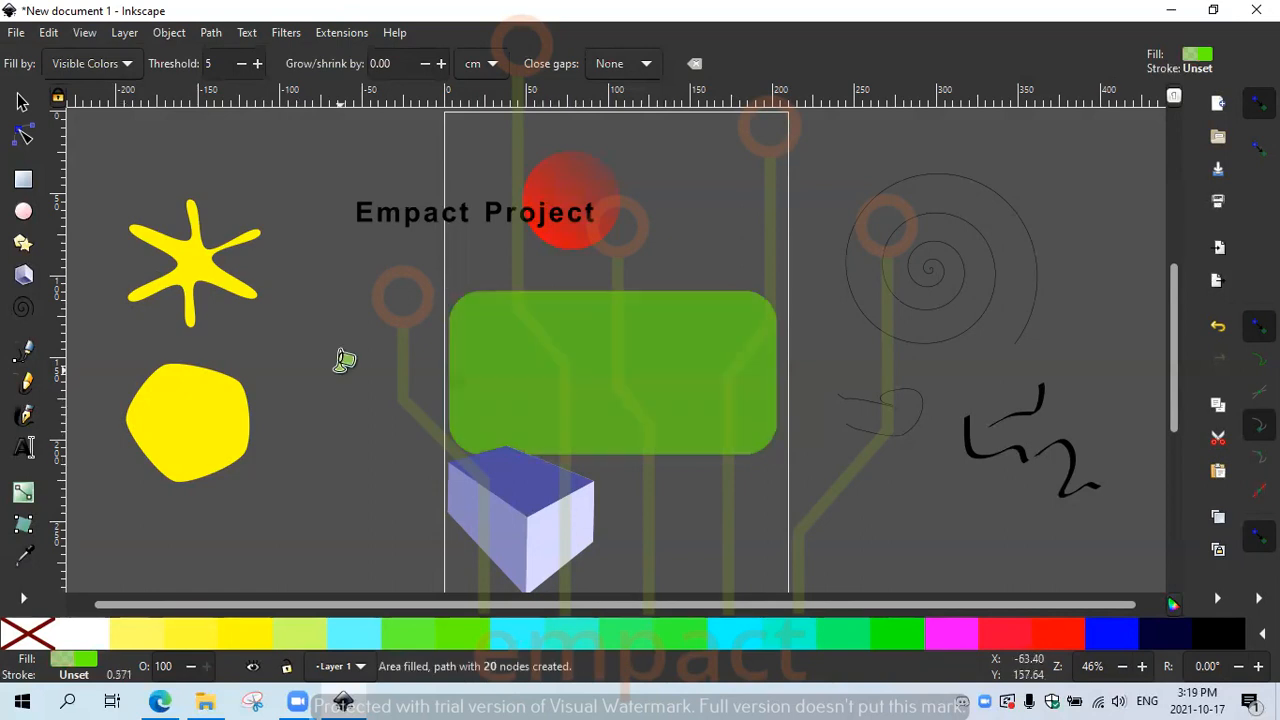
left_click(190, 405)
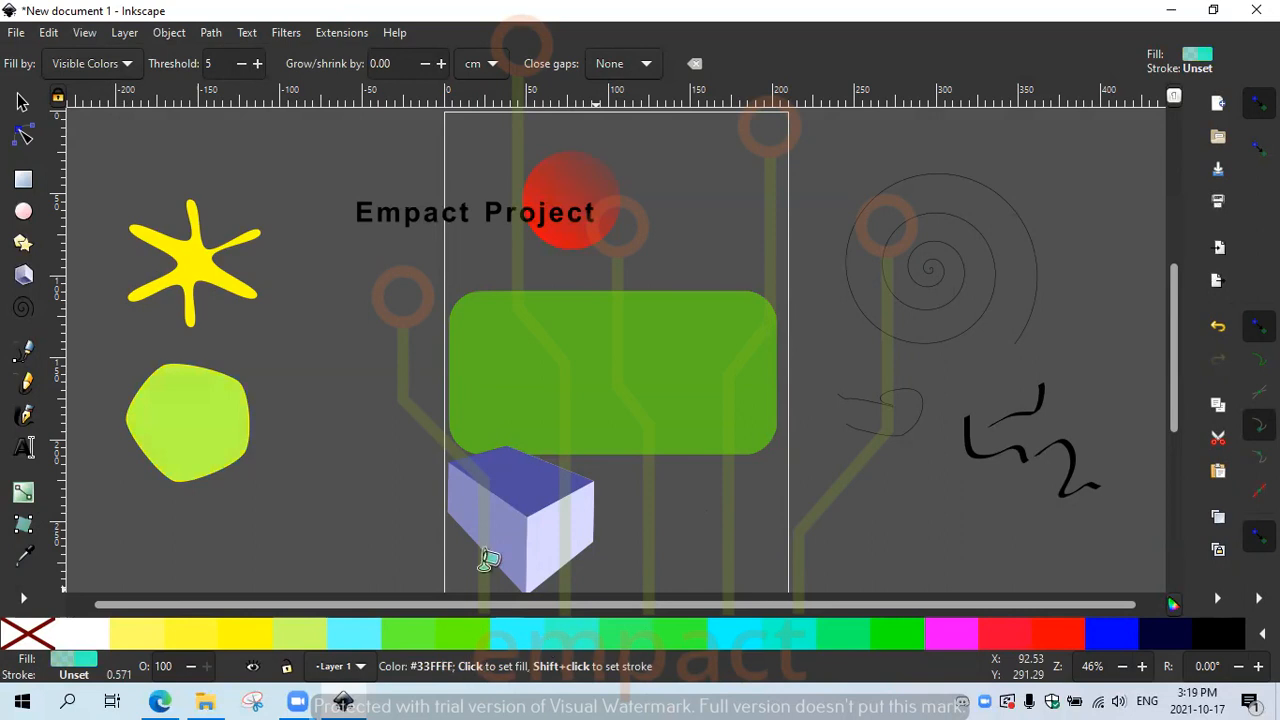
left_click(229, 410)
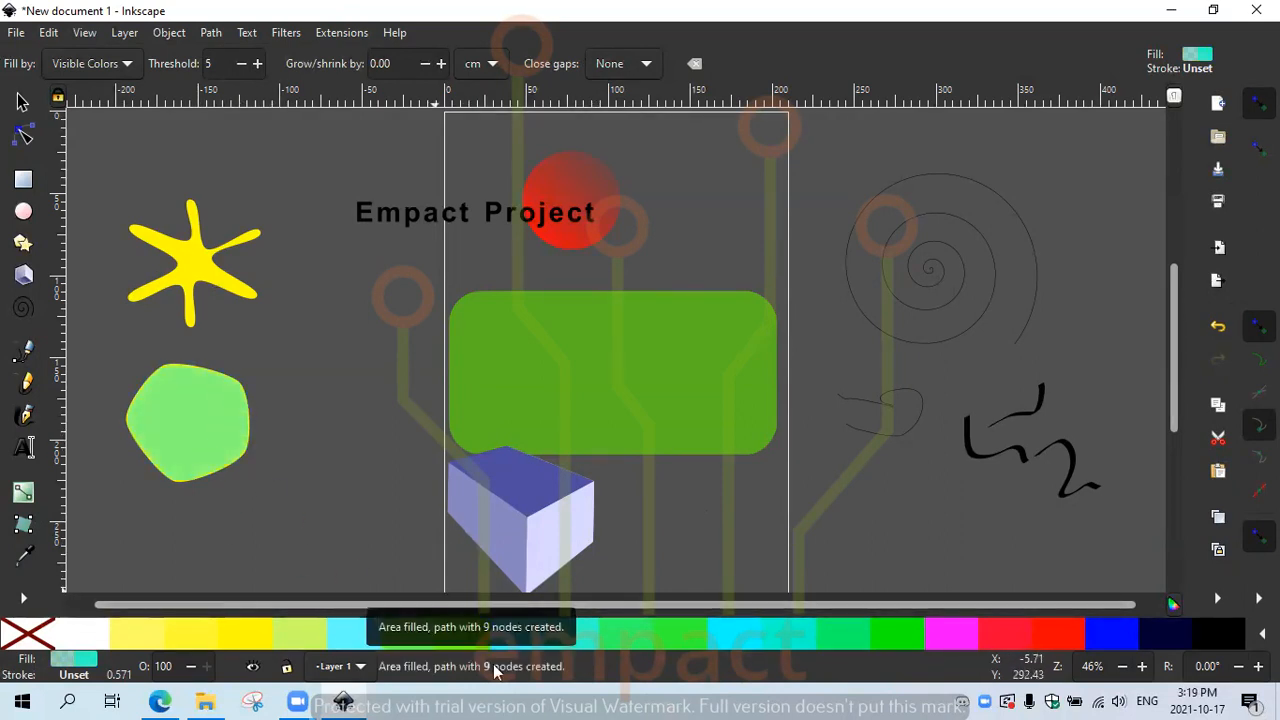
left_click(24, 599)
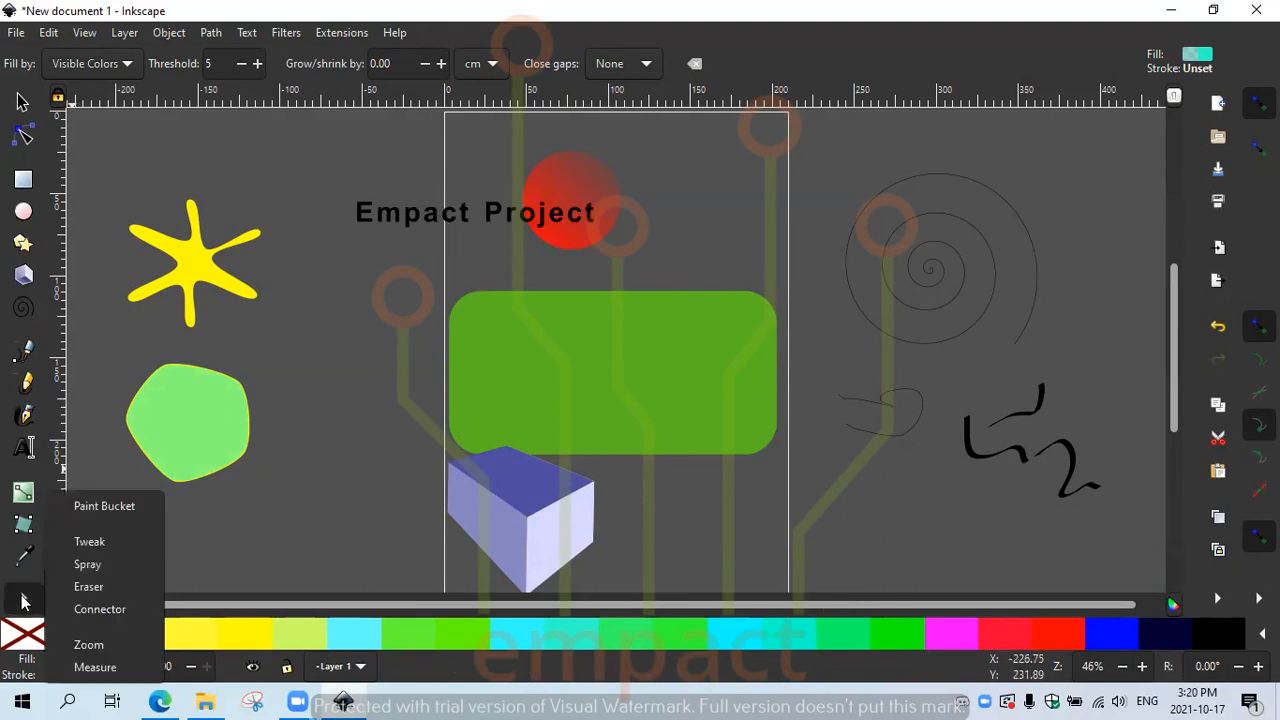
Step: Smear the green blob with the Tweak brush and push the teal shape over it
left_click(88, 542)
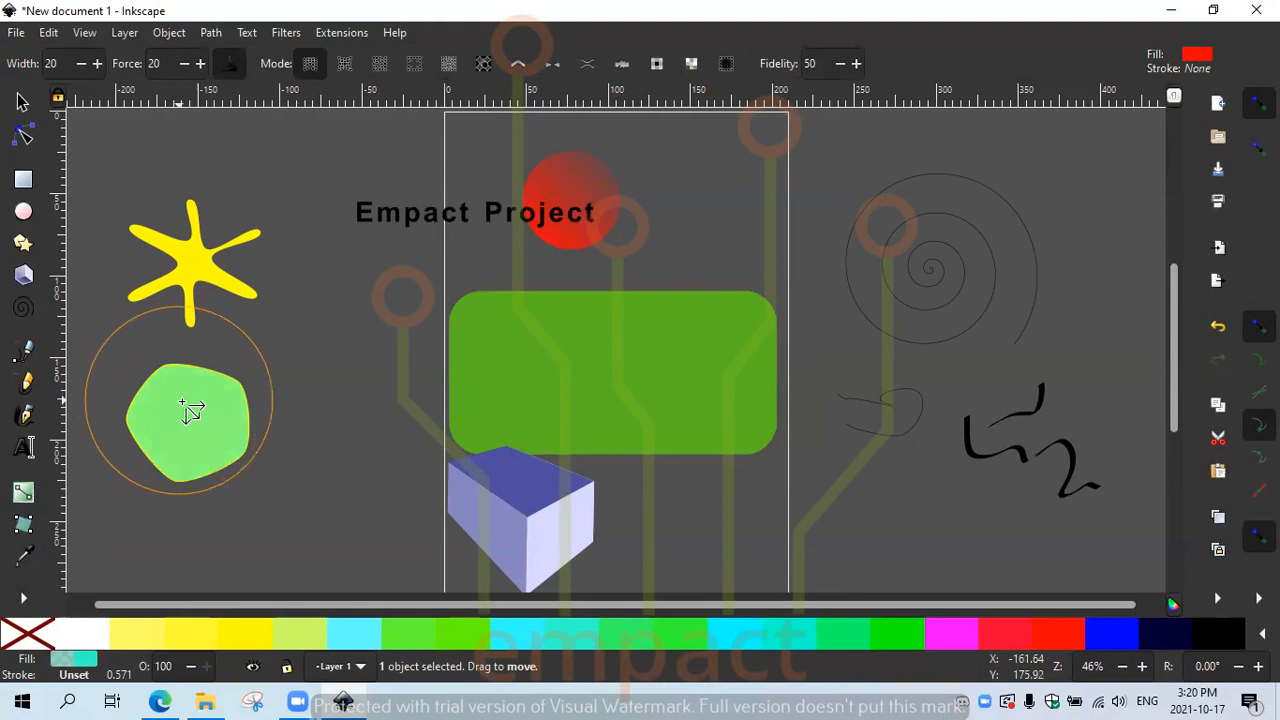
mouse_move(206, 423)
left_mouse_down()
mouse_move(217, 434)
mouse_move(276, 418)
mouse_move(166, 390)
mouse_move(157, 403)
mouse_move(171, 417)
left_mouse_up()
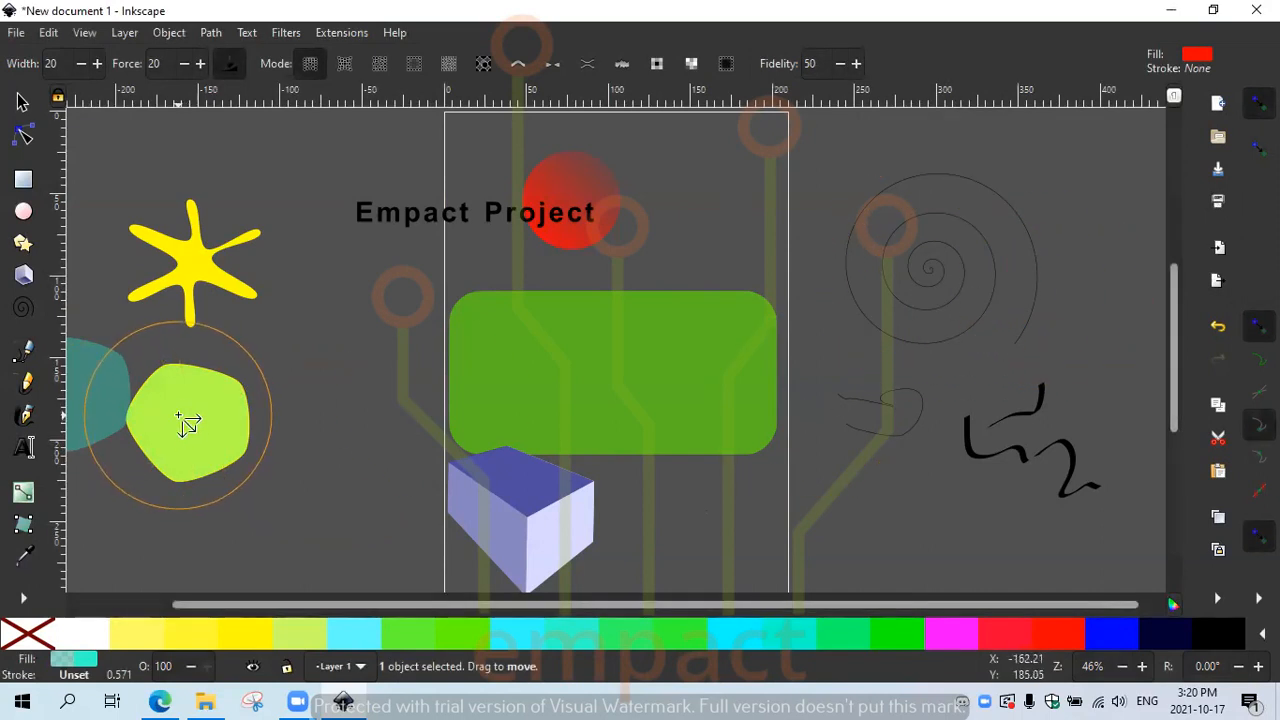
left_click_drag(102, 374, 190, 411)
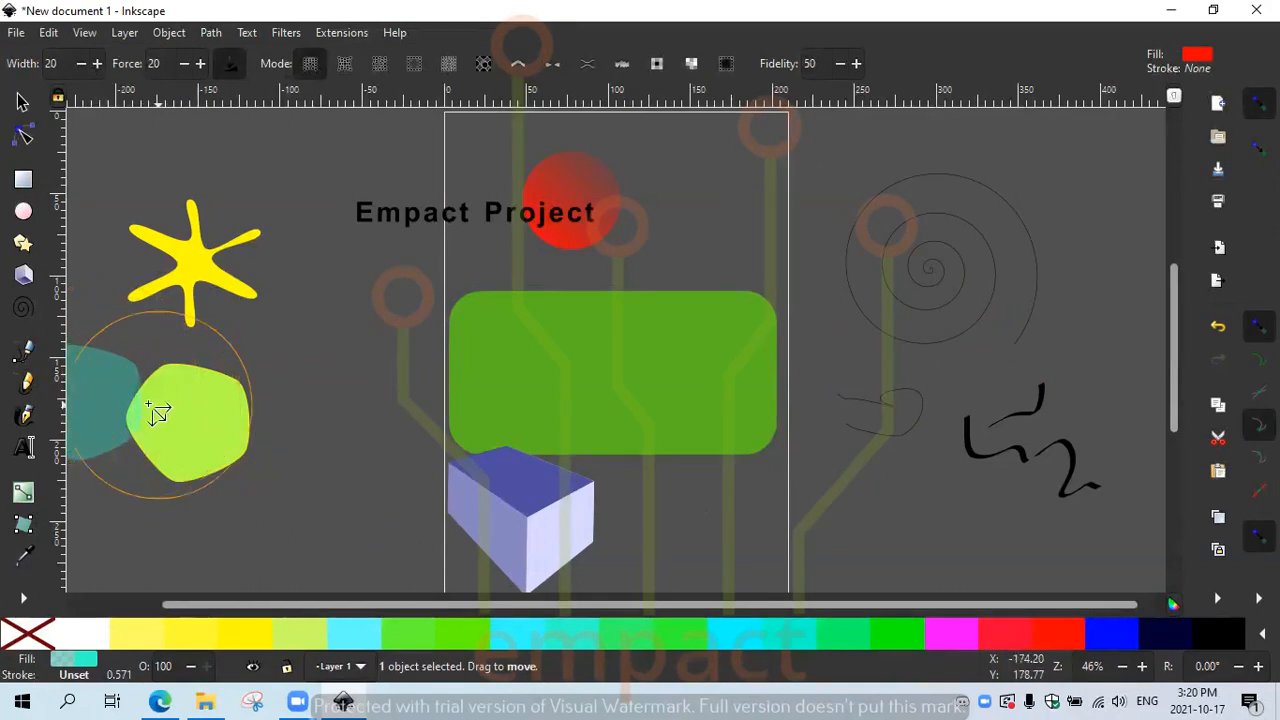
left_click_drag(84, 399, 188, 417)
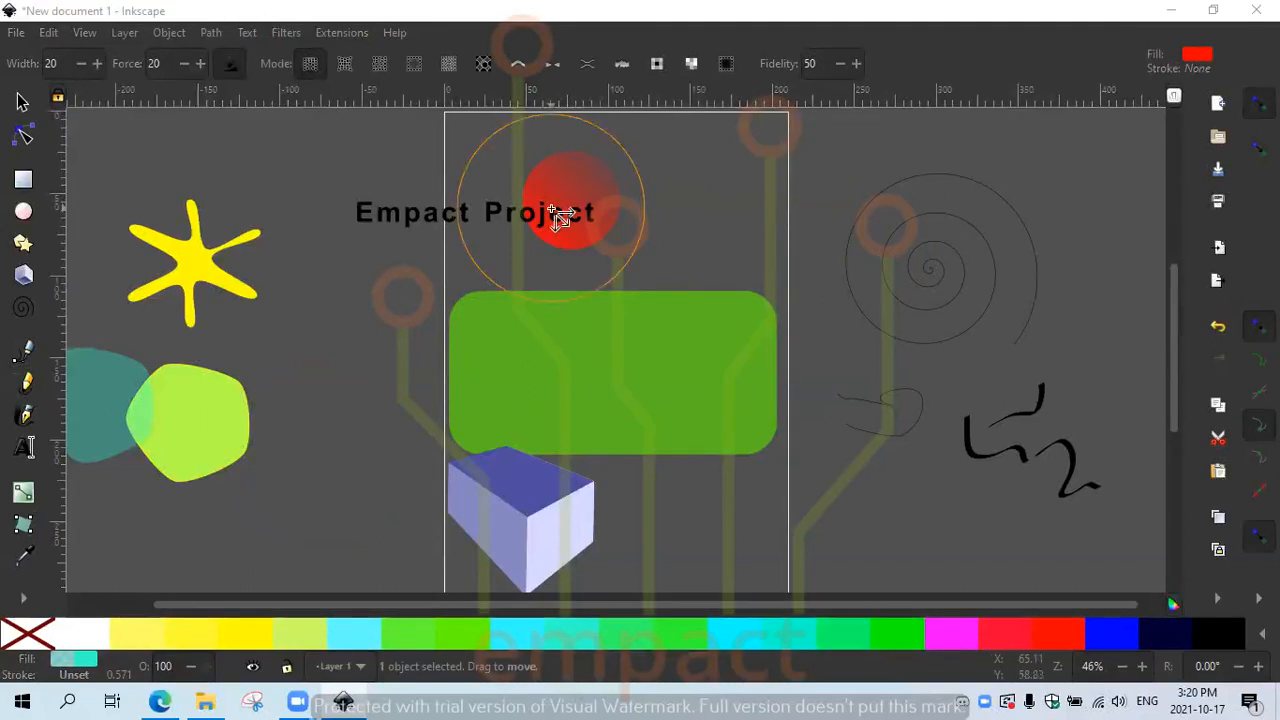
left_click(21, 599)
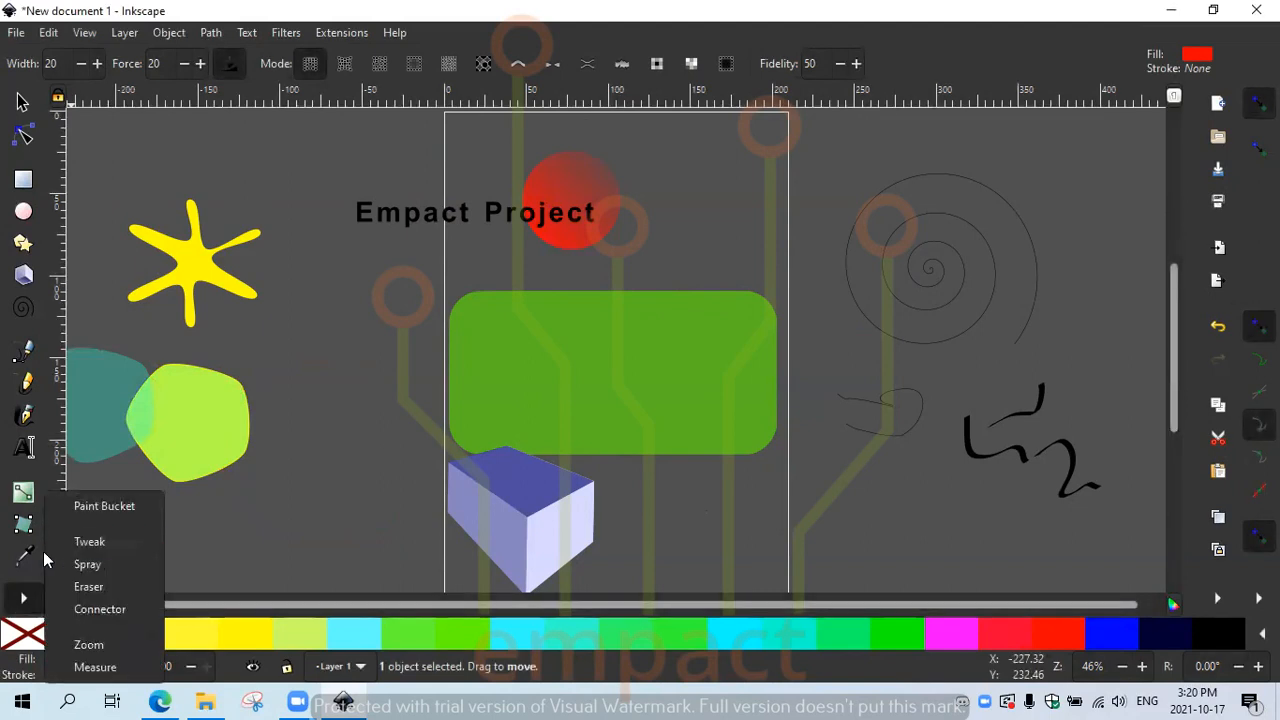
Step: Spray teal blob copies beside the red circle and at the right and lower right
left_click(97, 569)
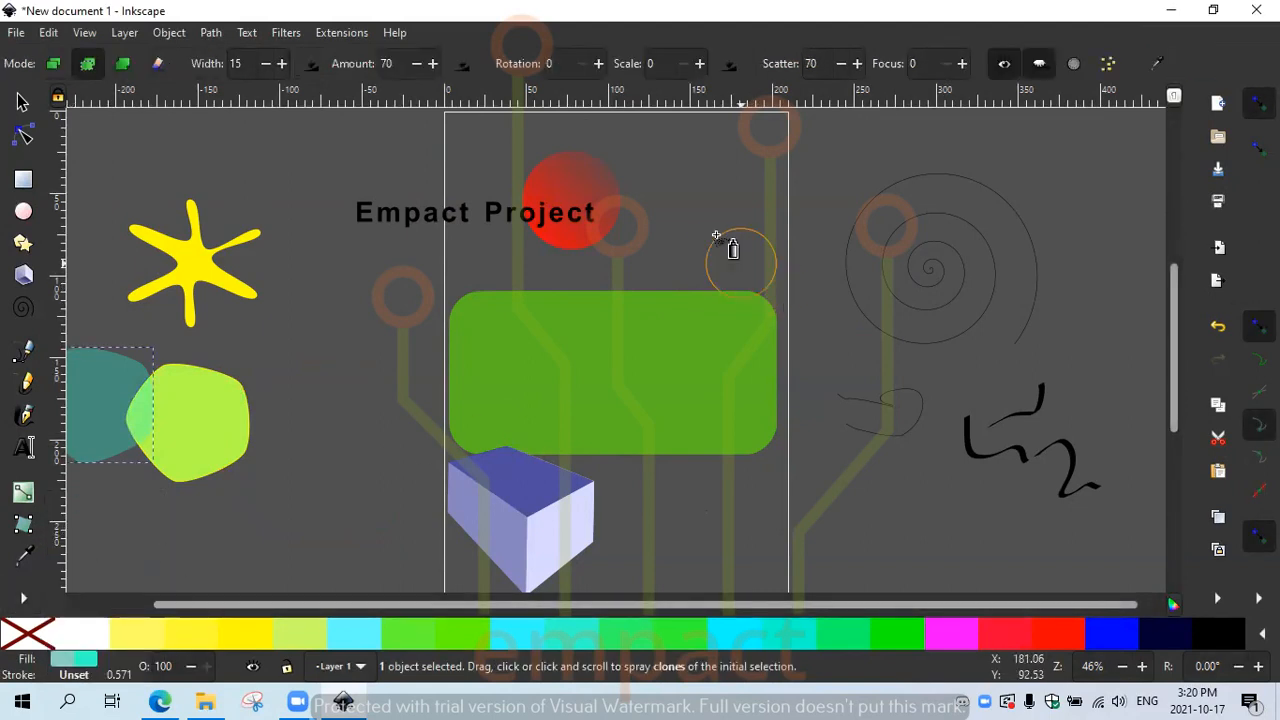
left_click_drag(697, 206, 710, 220)
key("Escape")
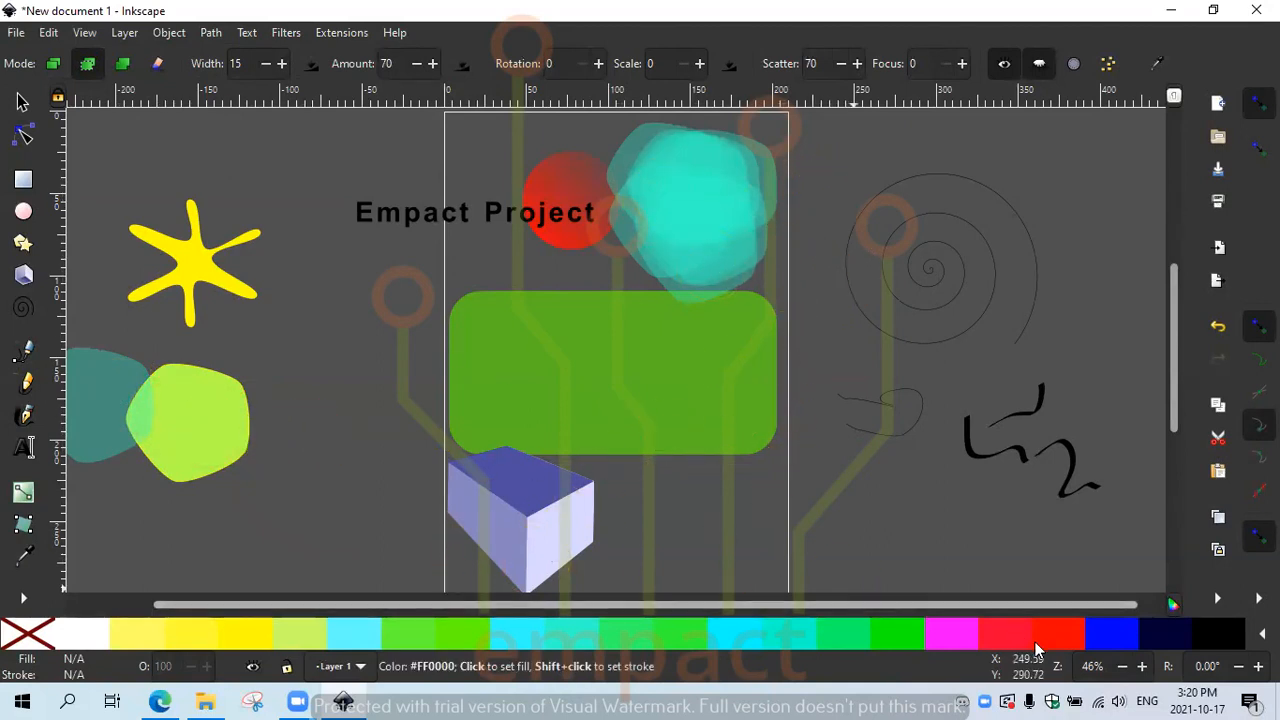
left_click(886, 357)
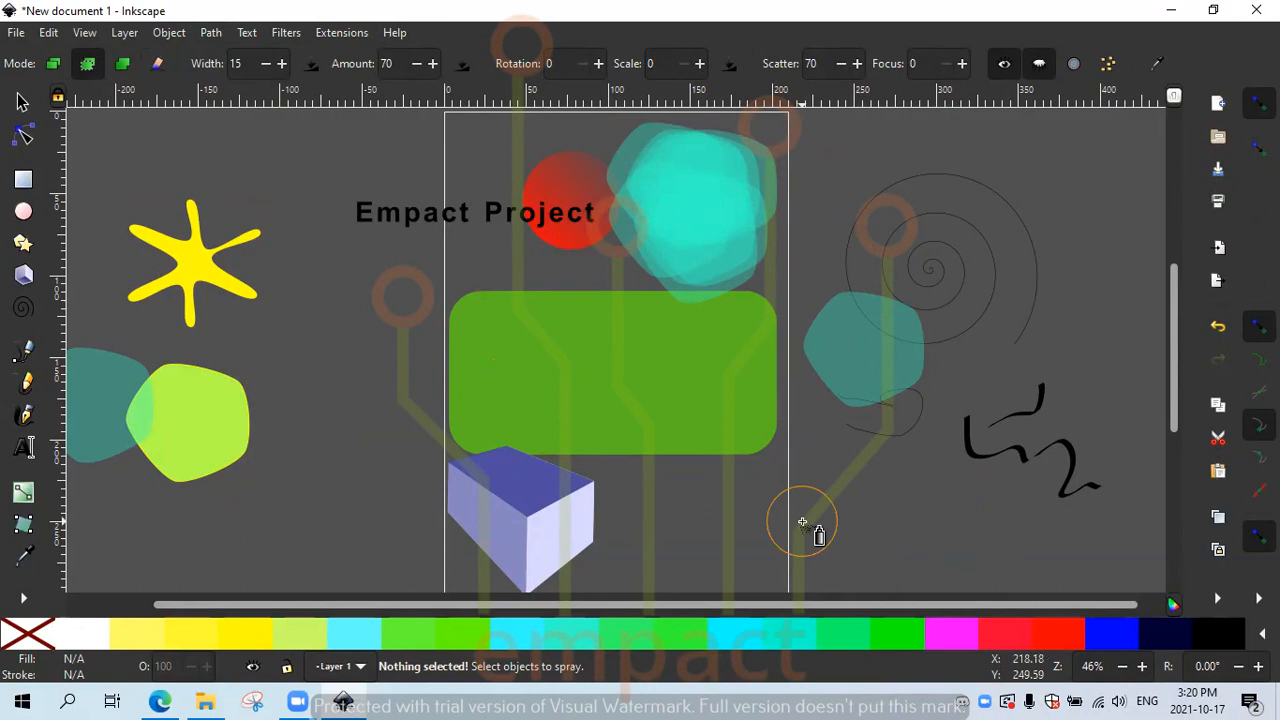
left_click(860, 503)
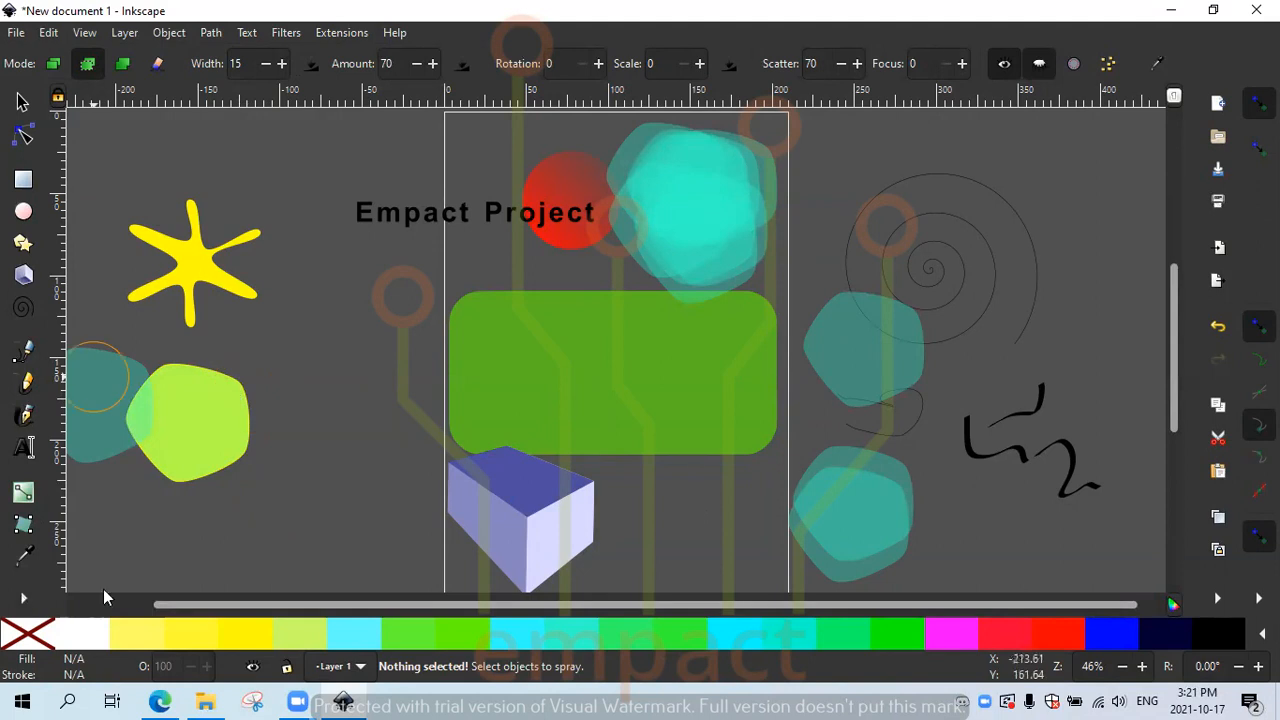
left_click(23, 597)
Step: Turn the sprayed teal blobs red, then spray a red cluster over the spiral
left_click(100, 507)
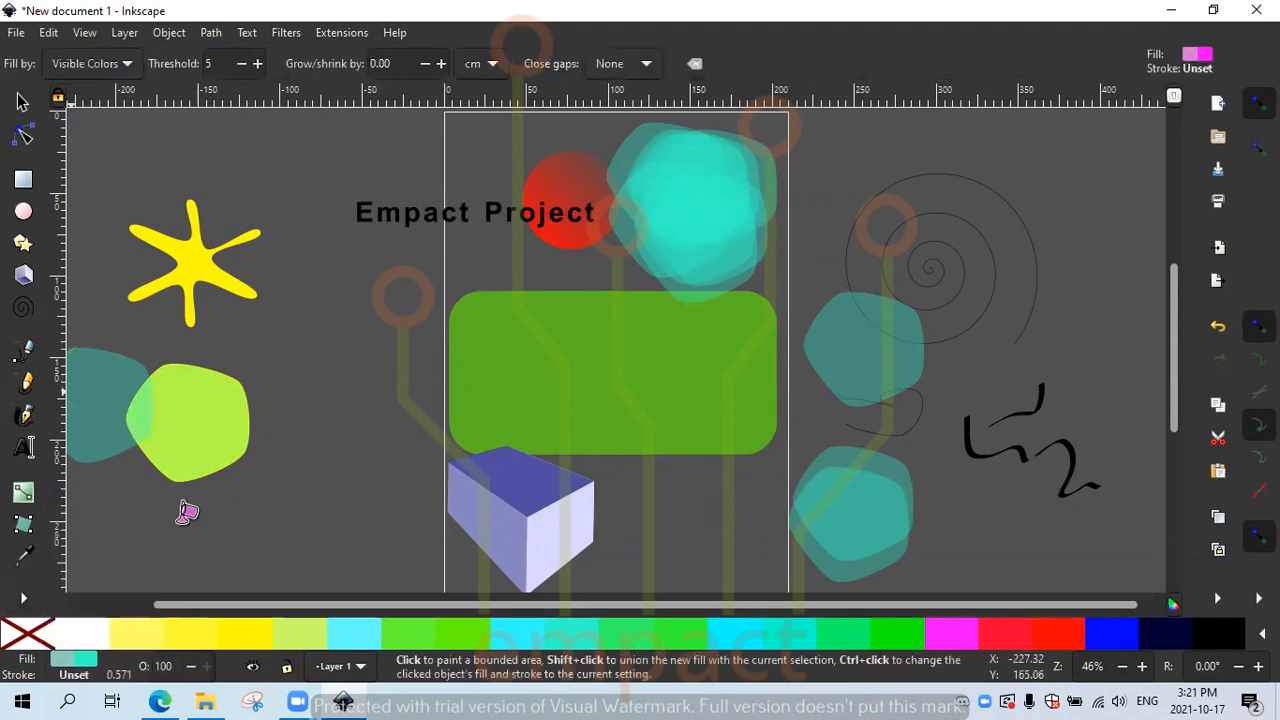
left_click(1022, 647)
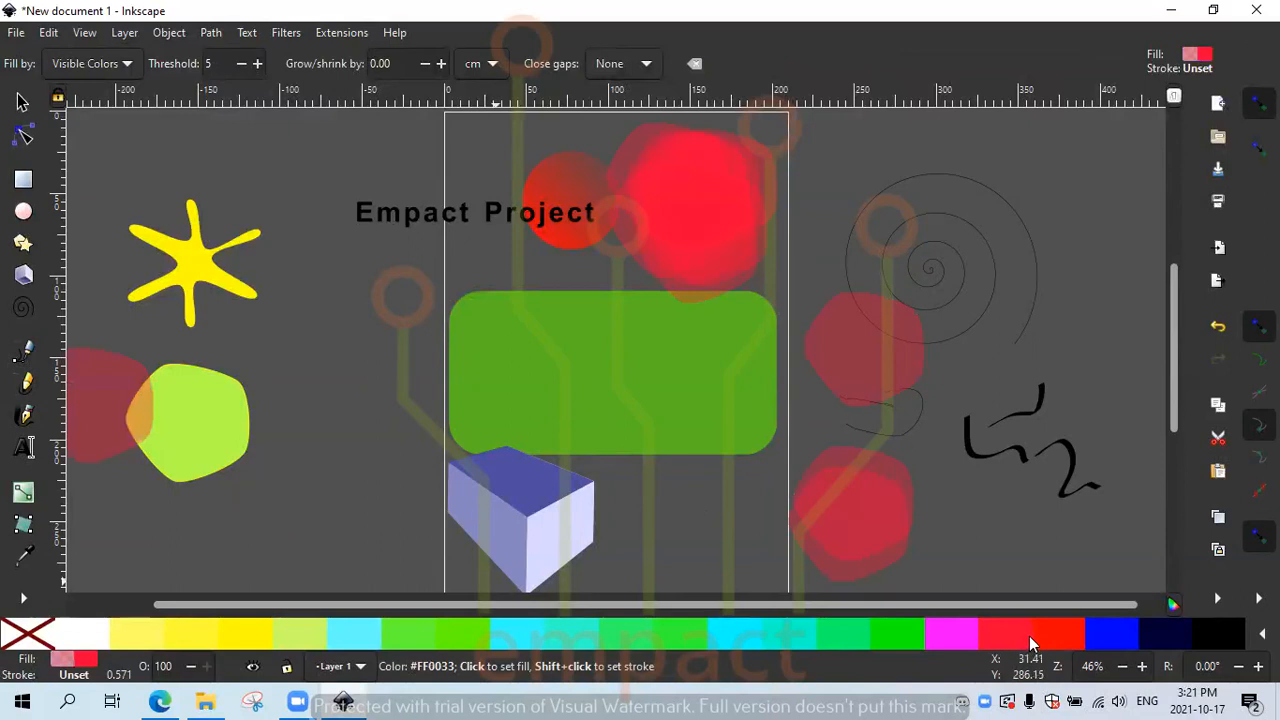
left_click(22, 598)
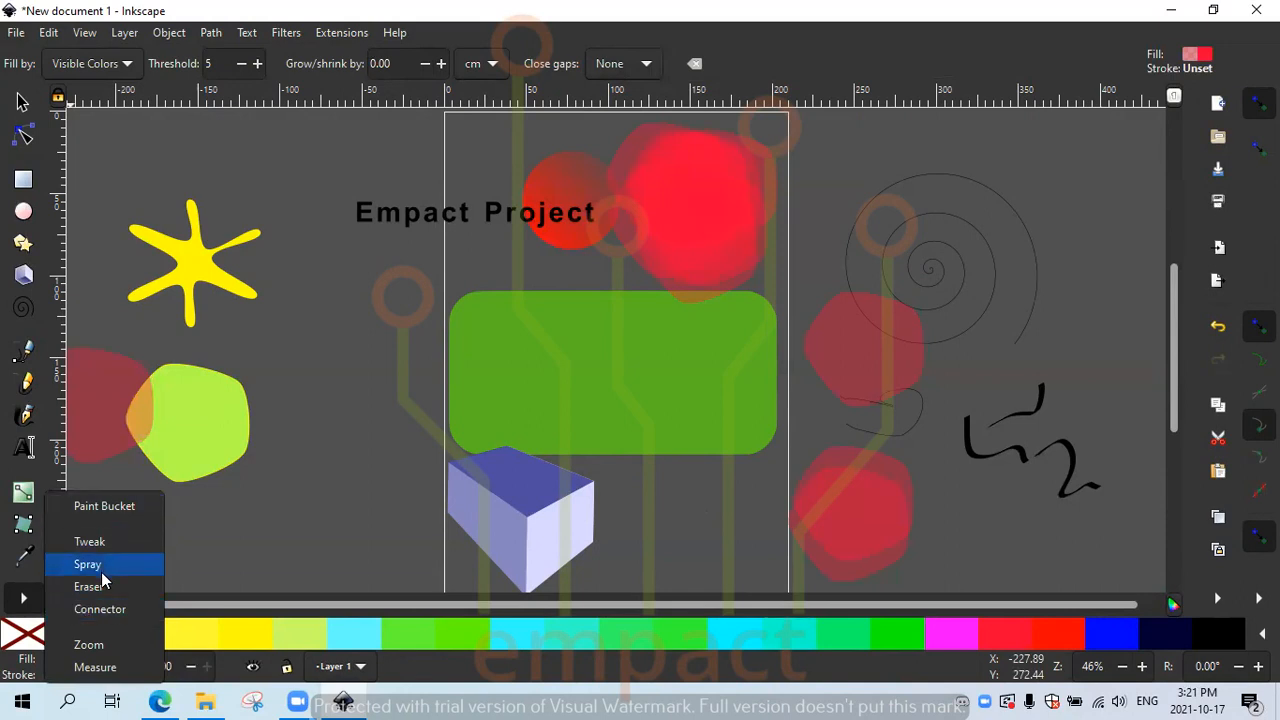
left_click(90, 566)
mouse_move(912, 396)
left_mouse_down()
mouse_move(946, 409)
mouse_move(1056, 354)
mouse_move(1034, 317)
left_mouse_up()
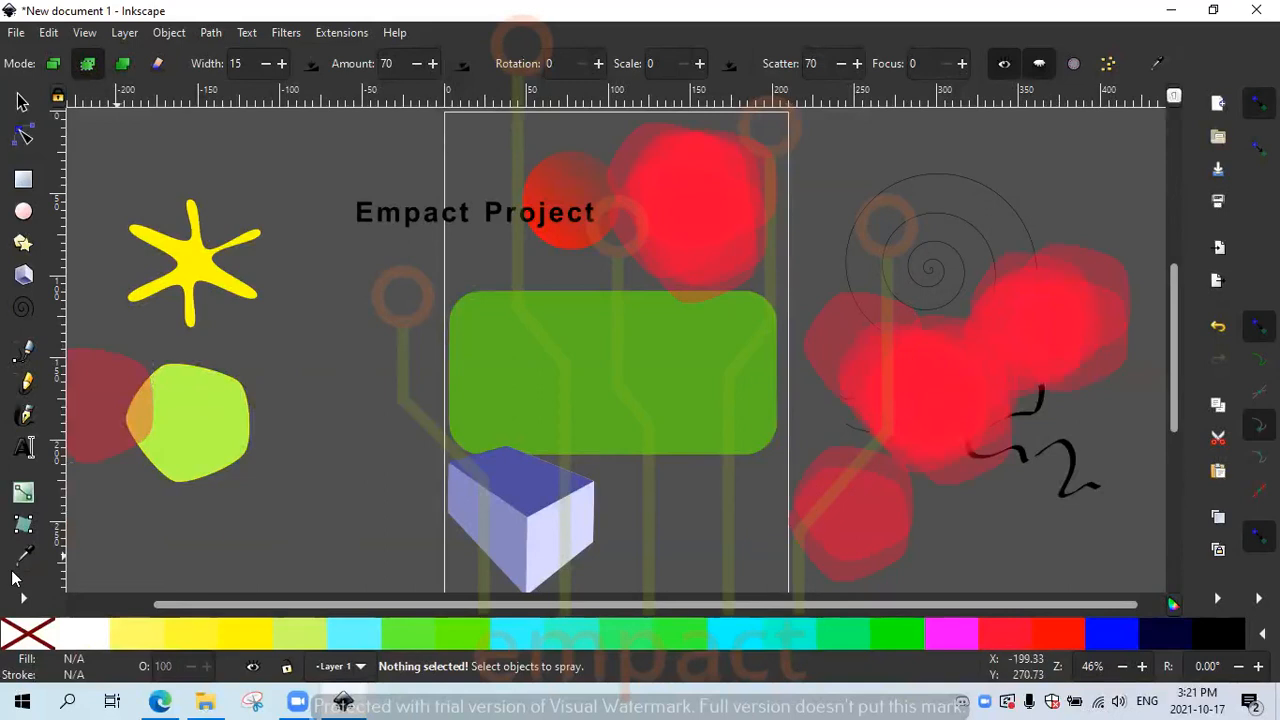
left_click(20, 600)
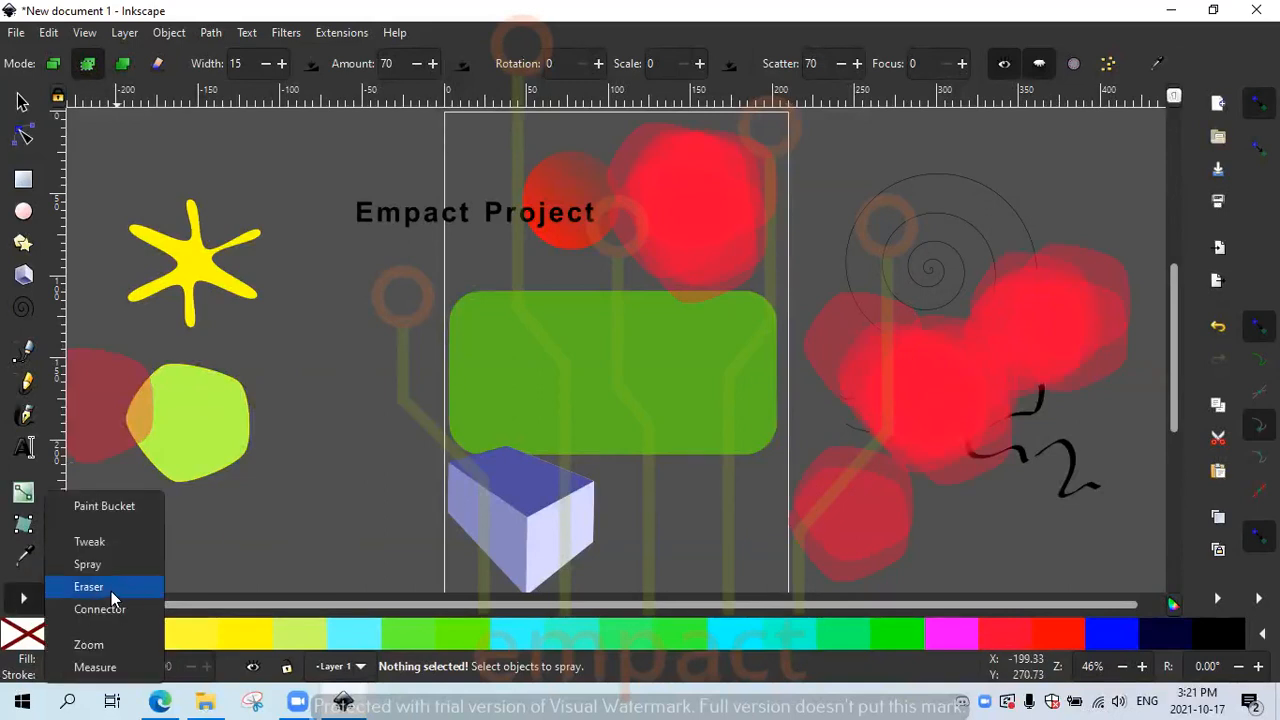
Step: Erase the red blobs at the left edge and most of the red near the top circle
left_click(112, 587)
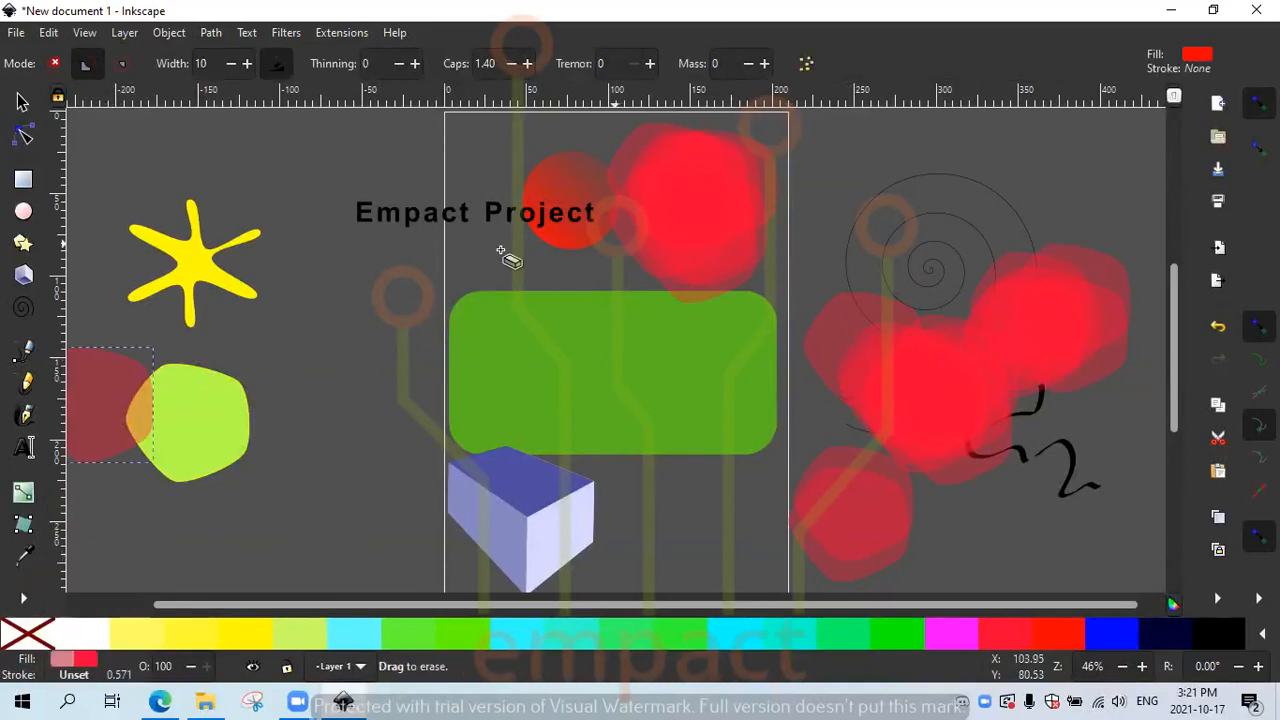
left_click_drag(188, 462, 241, 443)
left_click_drag(175, 480, 176, 482)
mouse_move(248, 446)
left_mouse_down()
mouse_move(177, 500)
mouse_move(248, 438)
mouse_move(176, 487)
mouse_move(157, 423)
mouse_move(93, 468)
mouse_move(118, 424)
mouse_move(180, 389)
left_mouse_up()
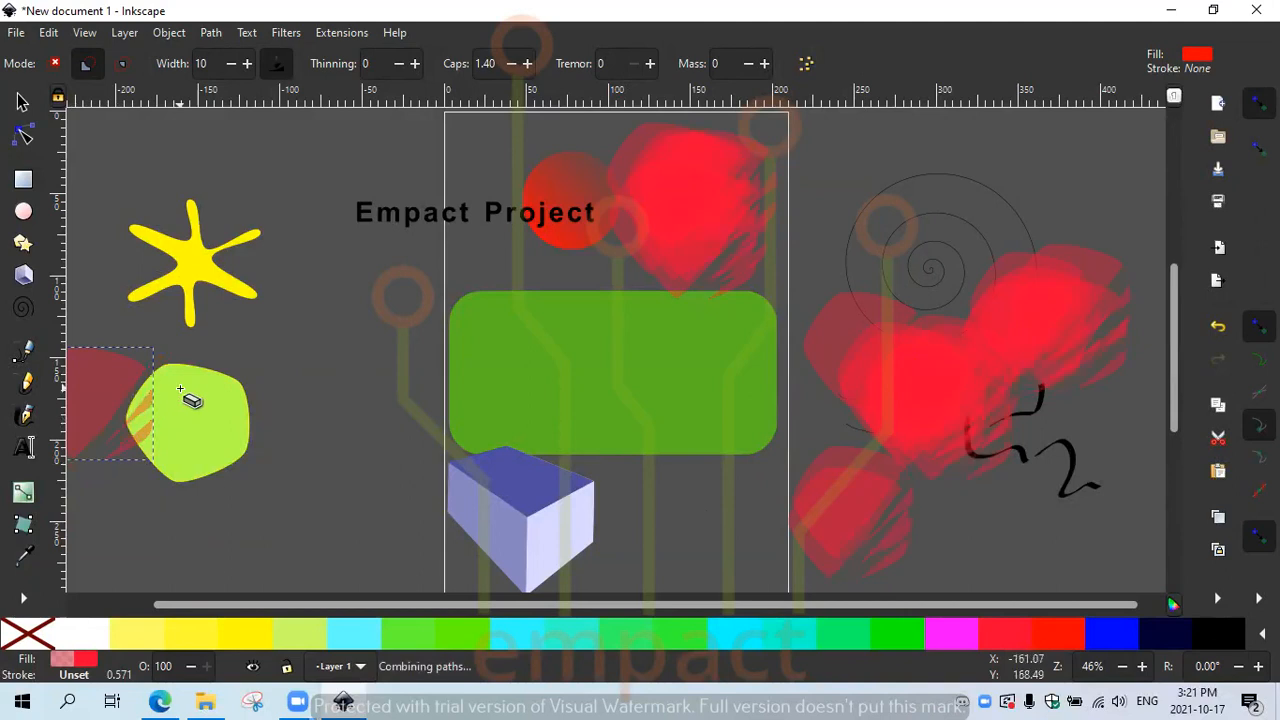
left_click_drag(99, 436, 126, 390)
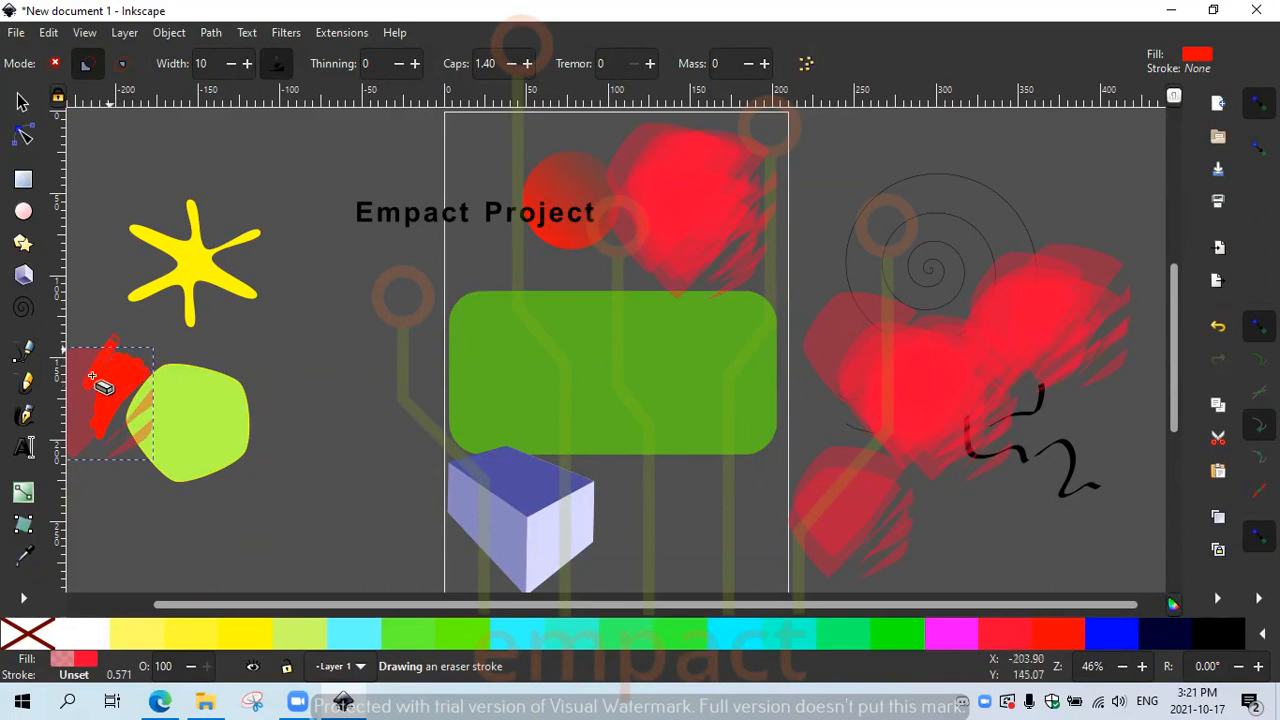
mouse_move(130, 342)
left_mouse_down()
mouse_move(96, 379)
mouse_move(111, 391)
mouse_move(83, 449)
left_mouse_up()
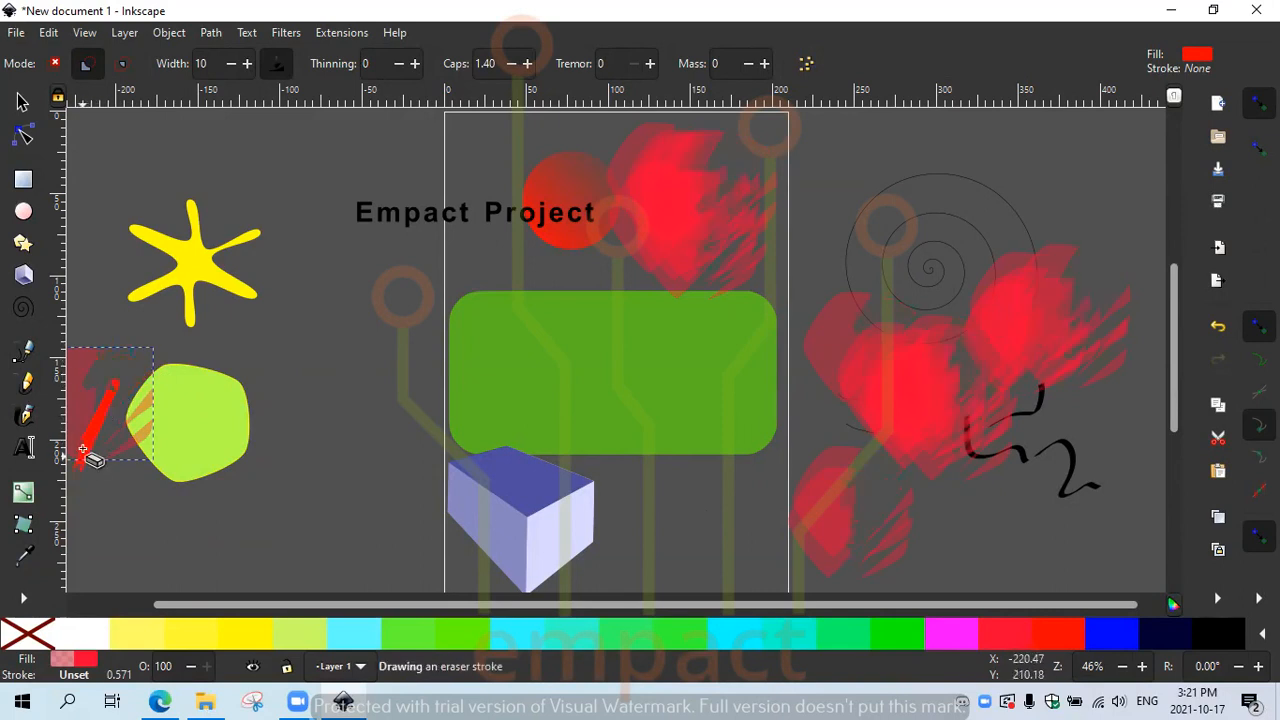
mouse_move(103, 333)
left_mouse_down()
mouse_move(78, 391)
mouse_move(90, 333)
mouse_move(42, 410)
mouse_move(68, 335)
mouse_move(60, 426)
mouse_move(81, 363)
mouse_move(132, 382)
mouse_move(123, 460)
mouse_move(153, 412)
mouse_move(145, 442)
mouse_move(102, 444)
mouse_move(134, 433)
mouse_move(85, 504)
mouse_move(125, 445)
mouse_move(75, 434)
left_mouse_up()
mouse_move(99, 368)
left_mouse_down()
mouse_move(62, 405)
mouse_move(72, 372)
left_mouse_up()
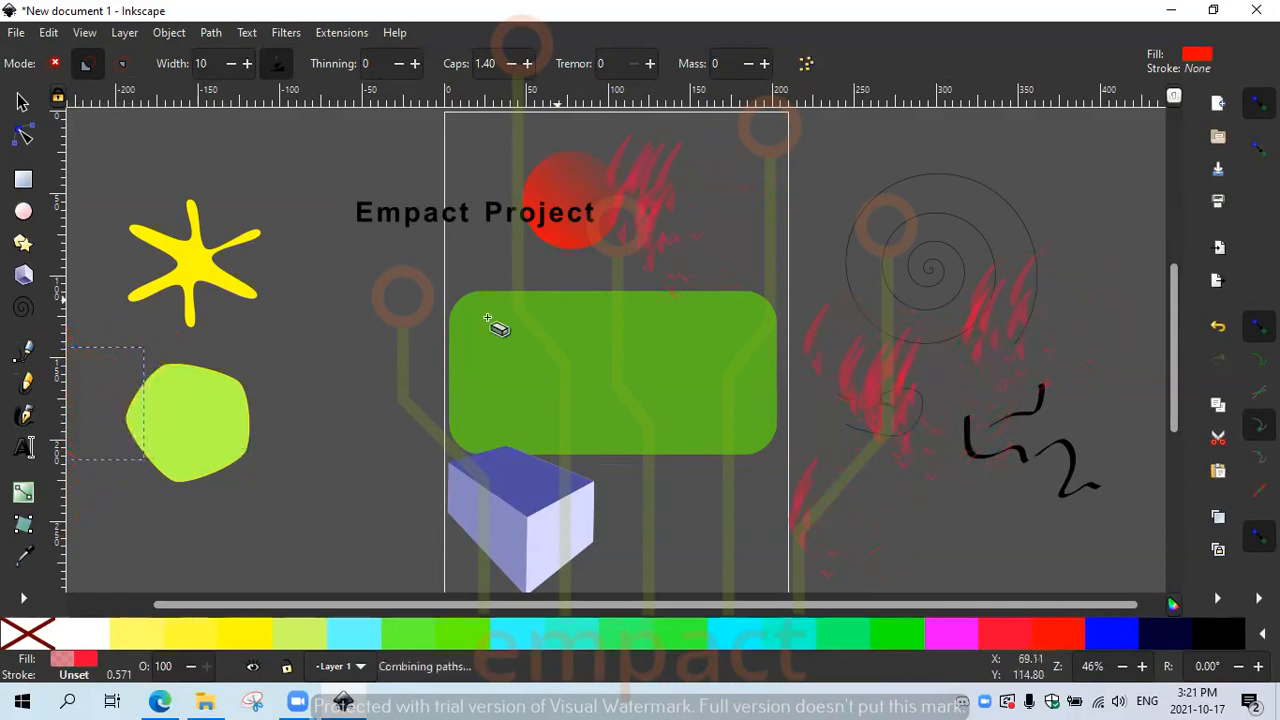
mouse_move(690, 285)
left_mouse_down()
mouse_move(644, 263)
mouse_move(692, 249)
mouse_move(649, 242)
mouse_move(603, 258)
mouse_move(668, 228)
mouse_move(672, 198)
mouse_move(625, 230)
left_mouse_up()
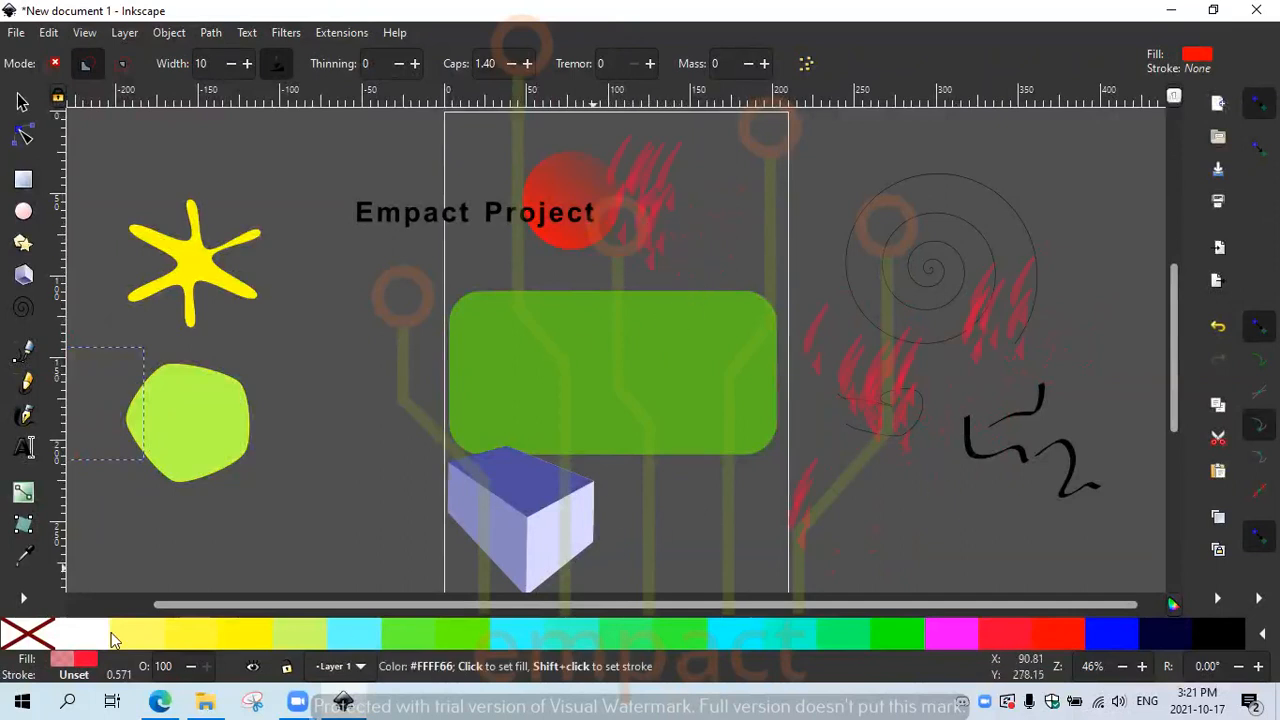
left_click(23, 598)
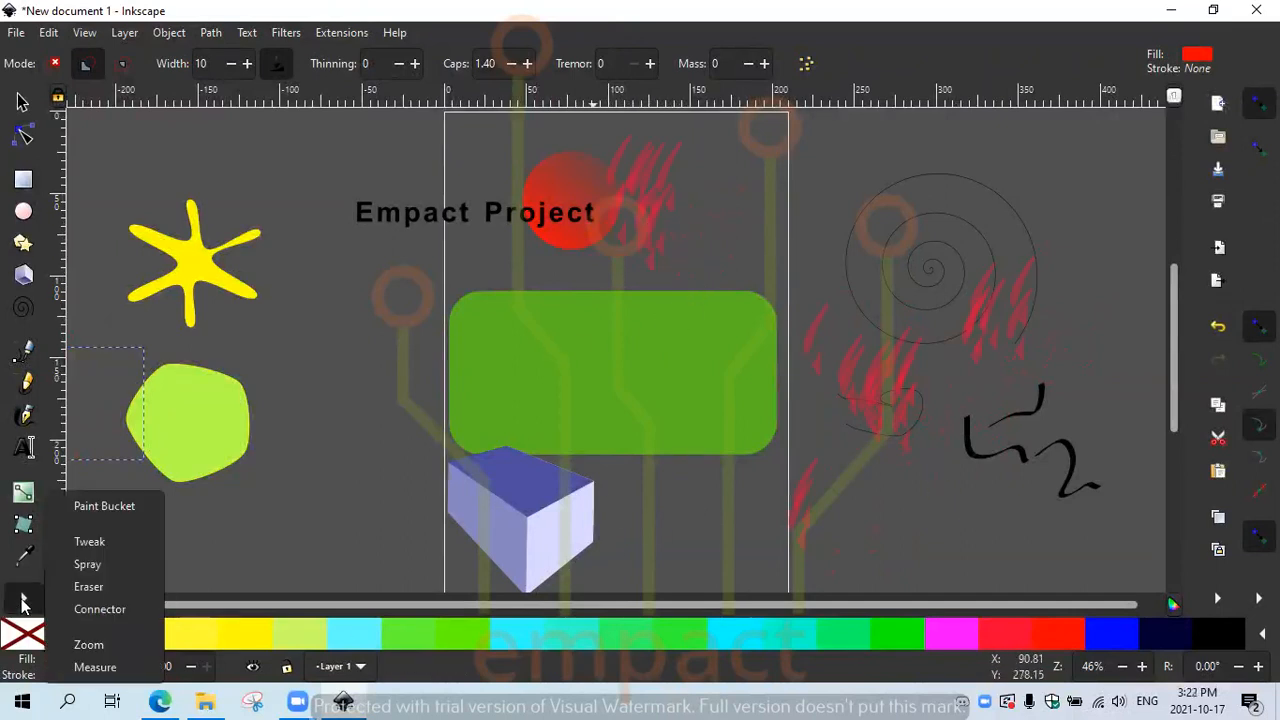
Step: Draw a connector line from the lime-green blob to the pale blue 3D box
left_click(100, 609)
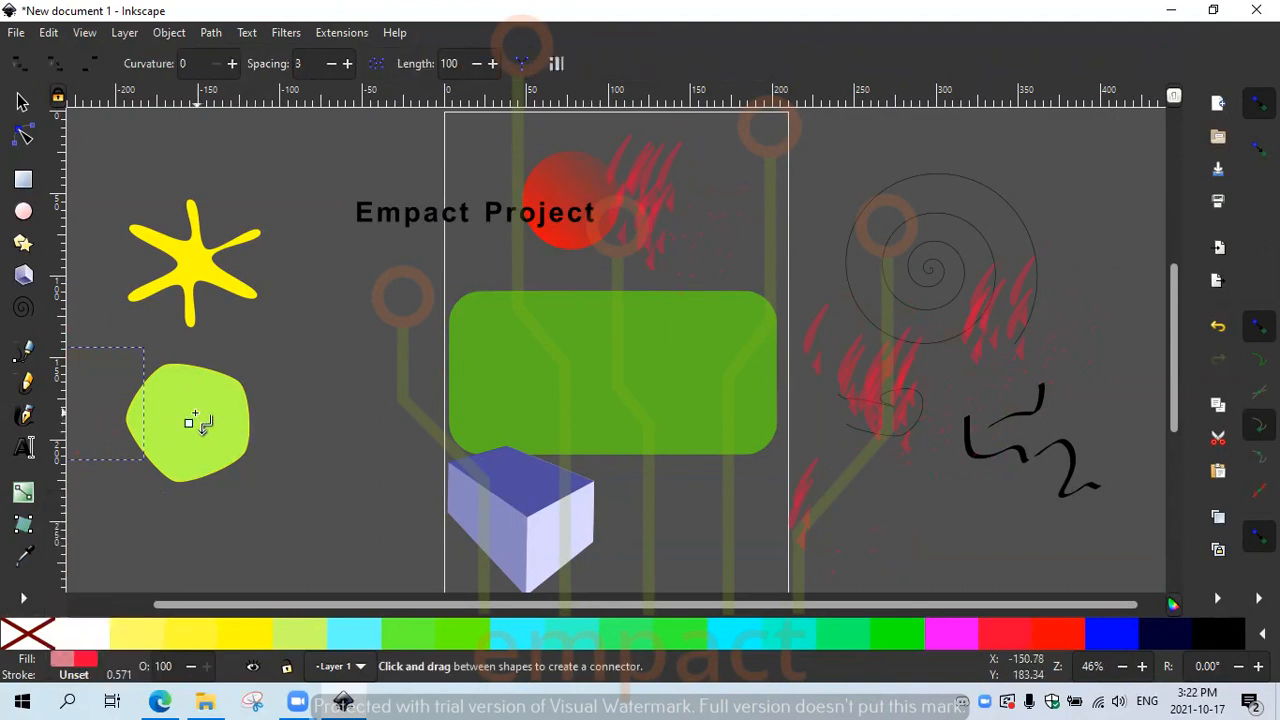
left_click_drag(189, 422, 523, 520)
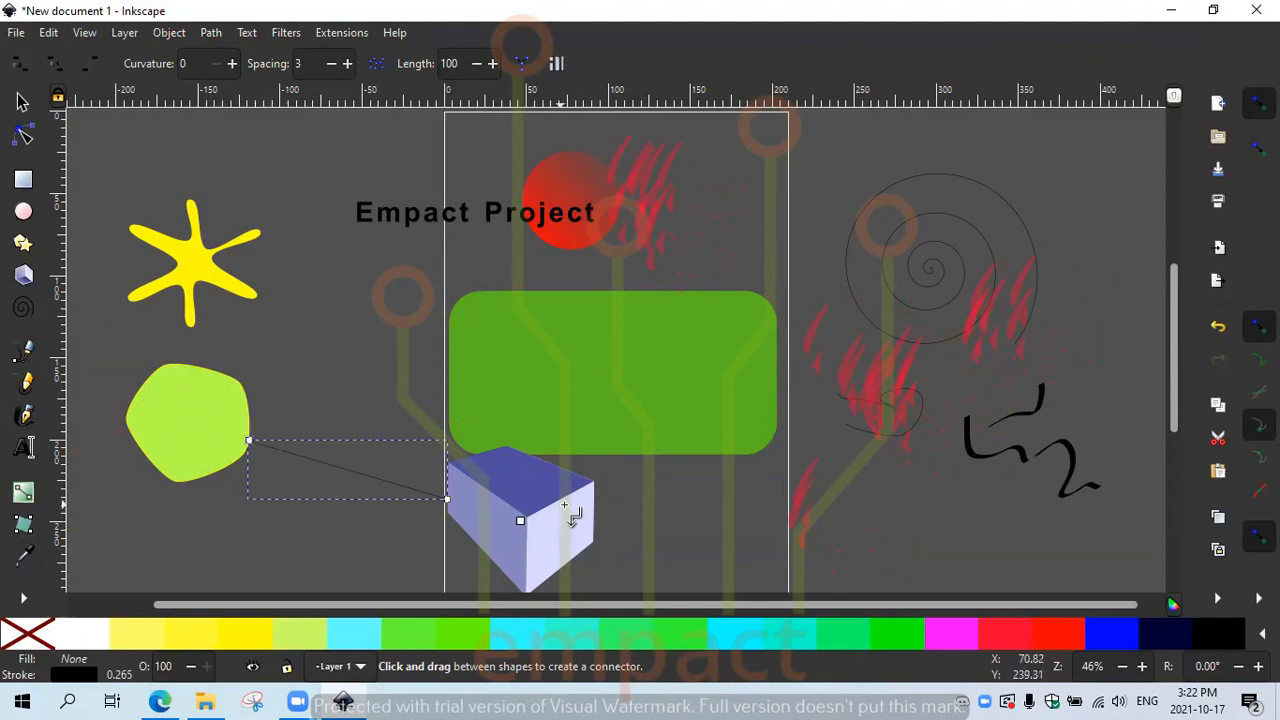
left_click_drag(188, 423, 251, 442)
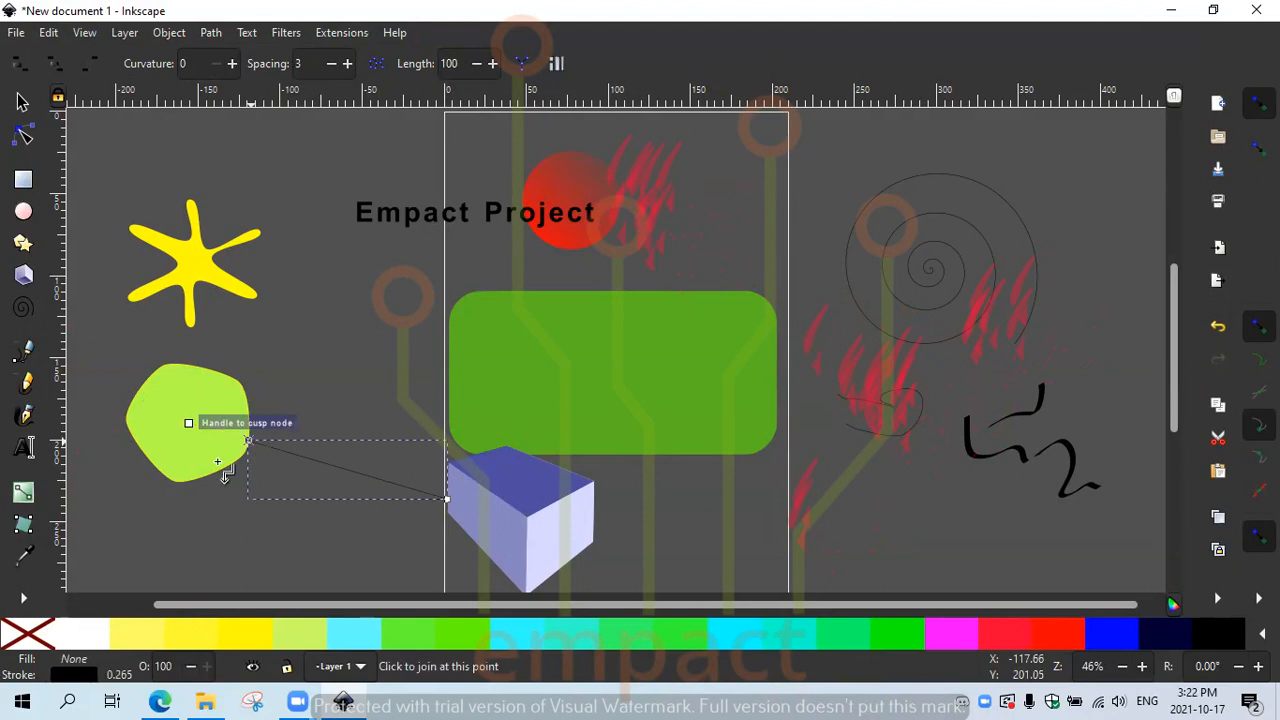
left_click(25, 598)
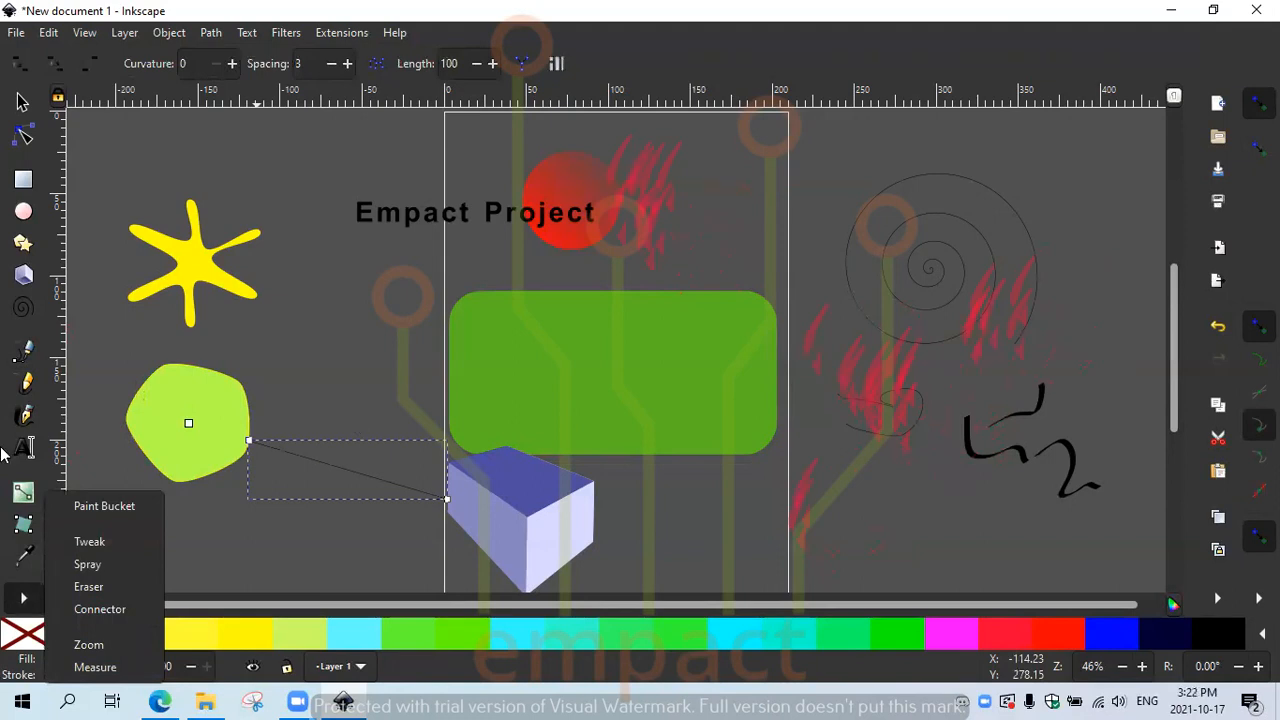
left_click(97, 668)
left_click_drag(247, 428, 270, 450)
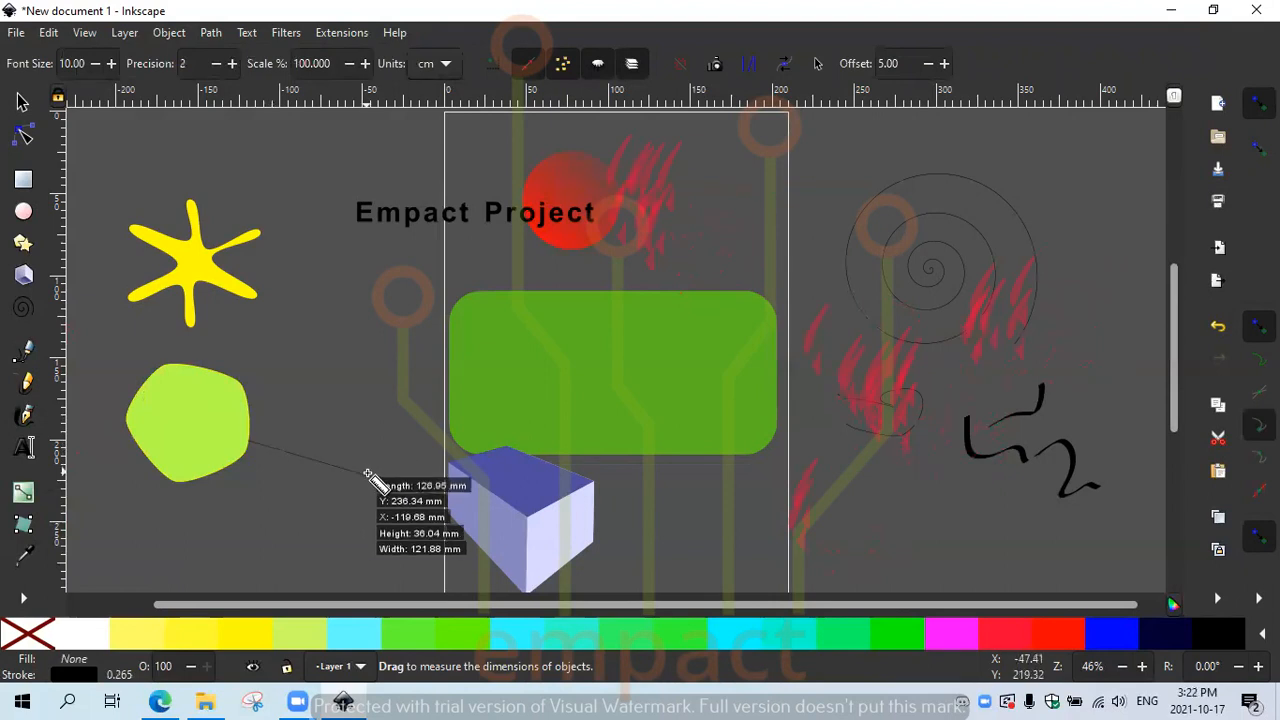
left_click(23, 598)
left_click(89, 645)
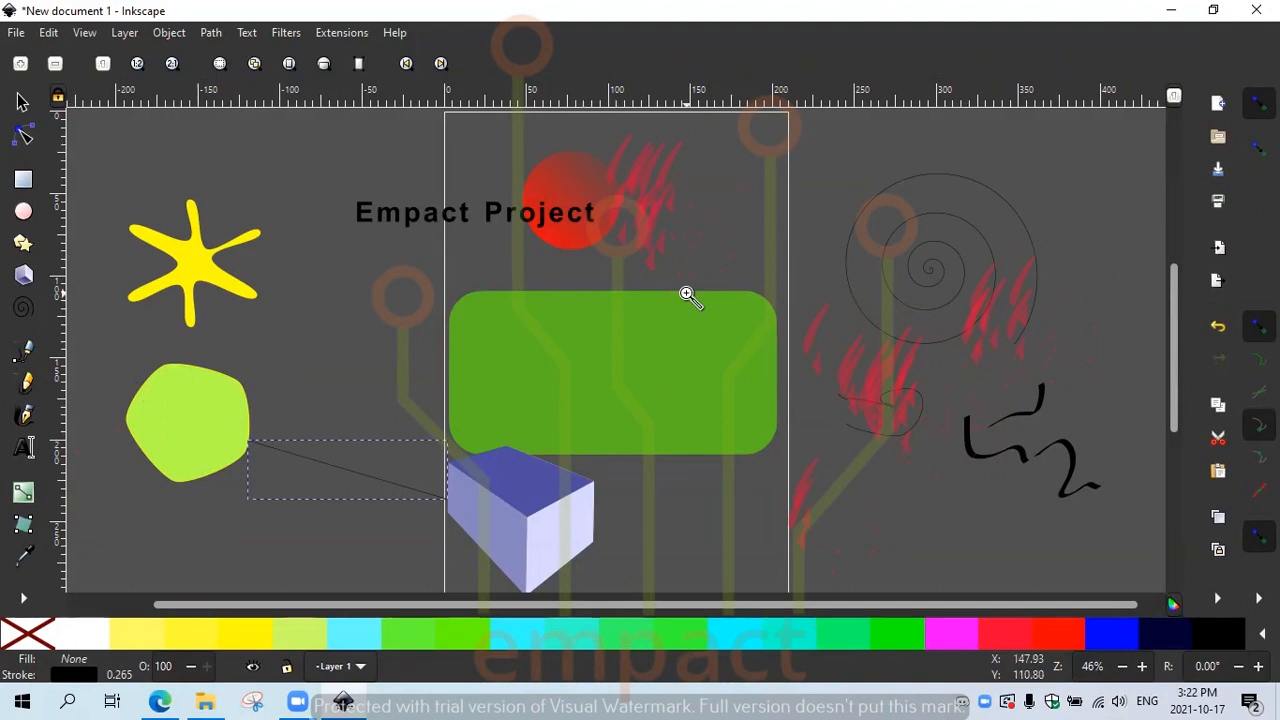
left_click(23, 598)
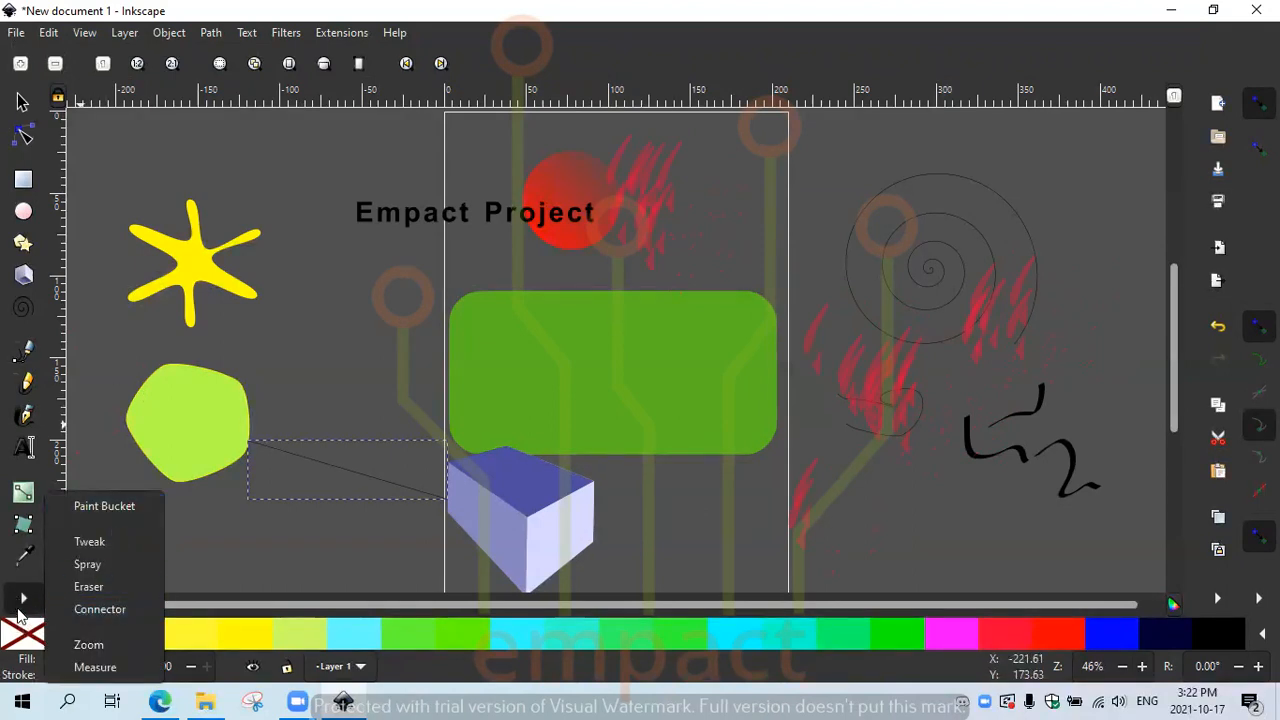
Step: Dismiss the tool flyout and Object menu, then bring up the File menu
left_click(21, 604)
left_click(20, 33)
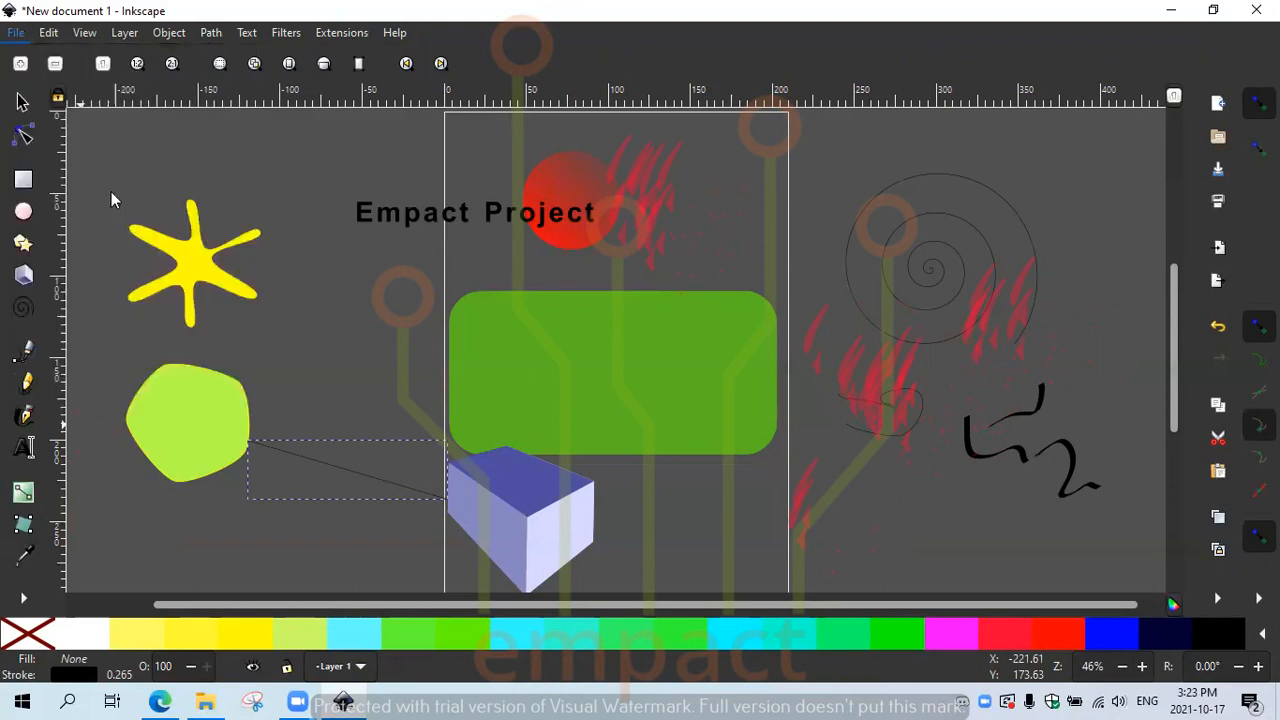
mouse_move(169, 33)
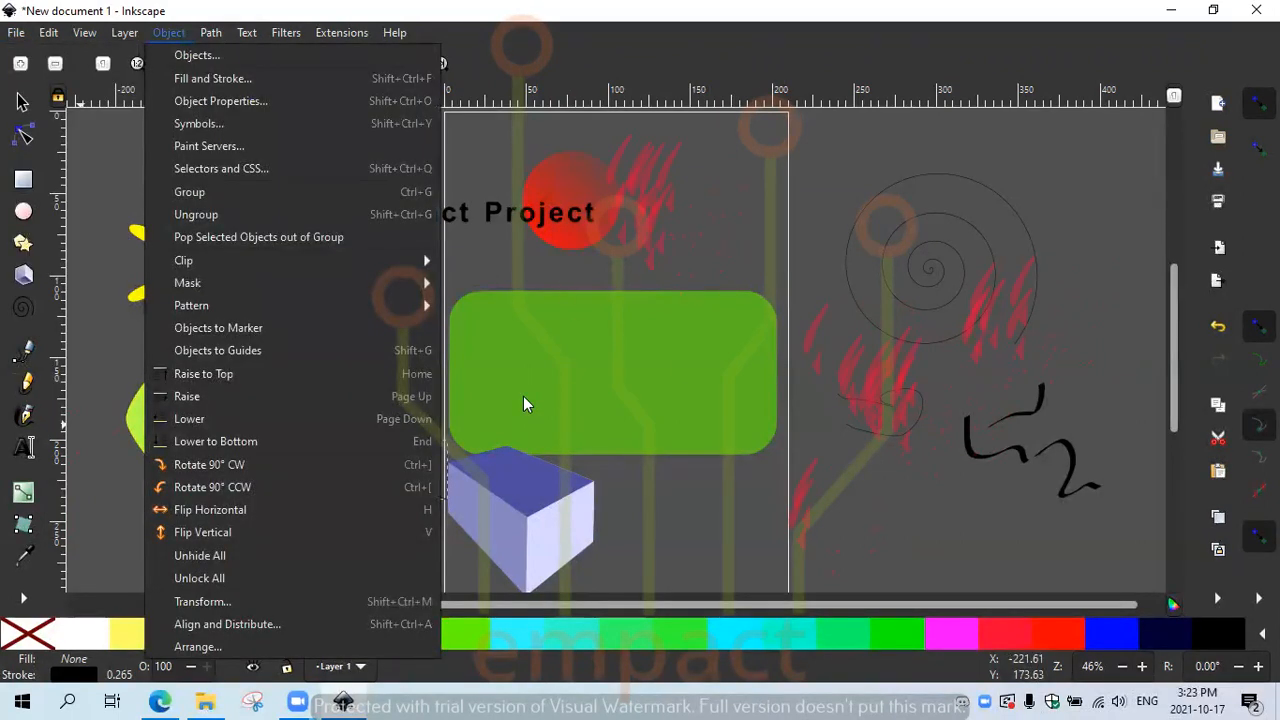
left_click(650, 496)
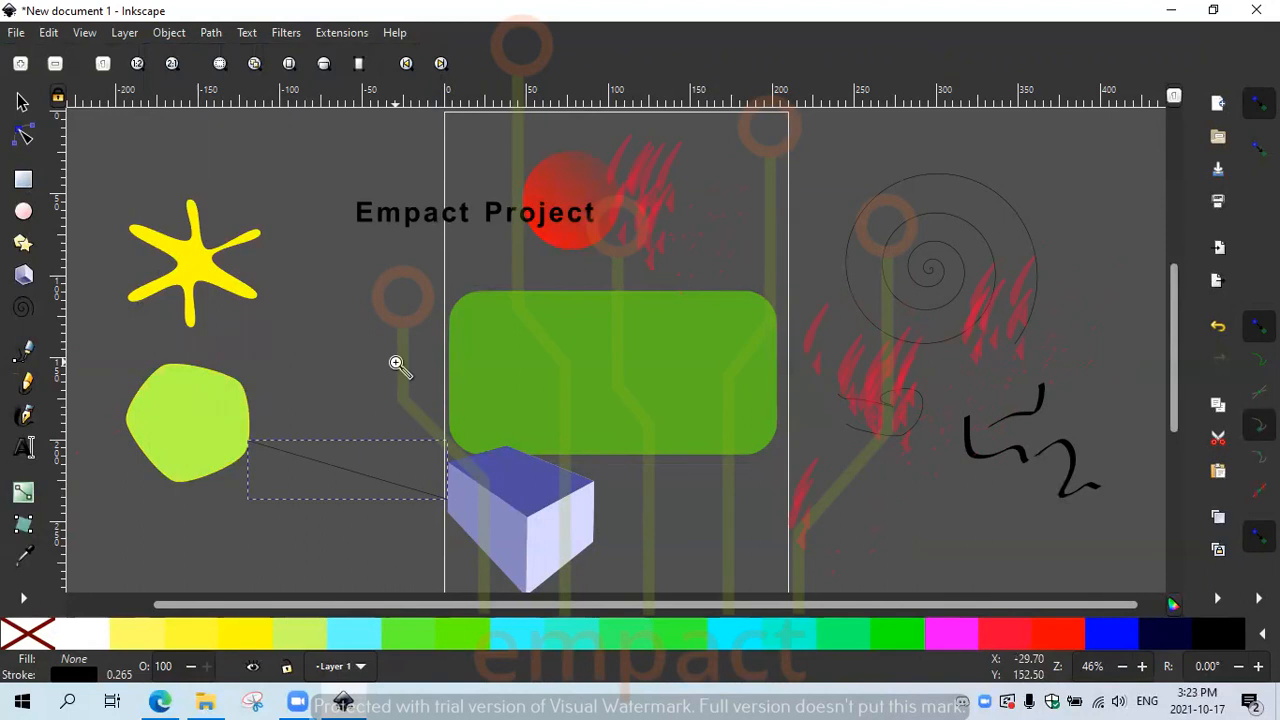
left_click(22, 33)
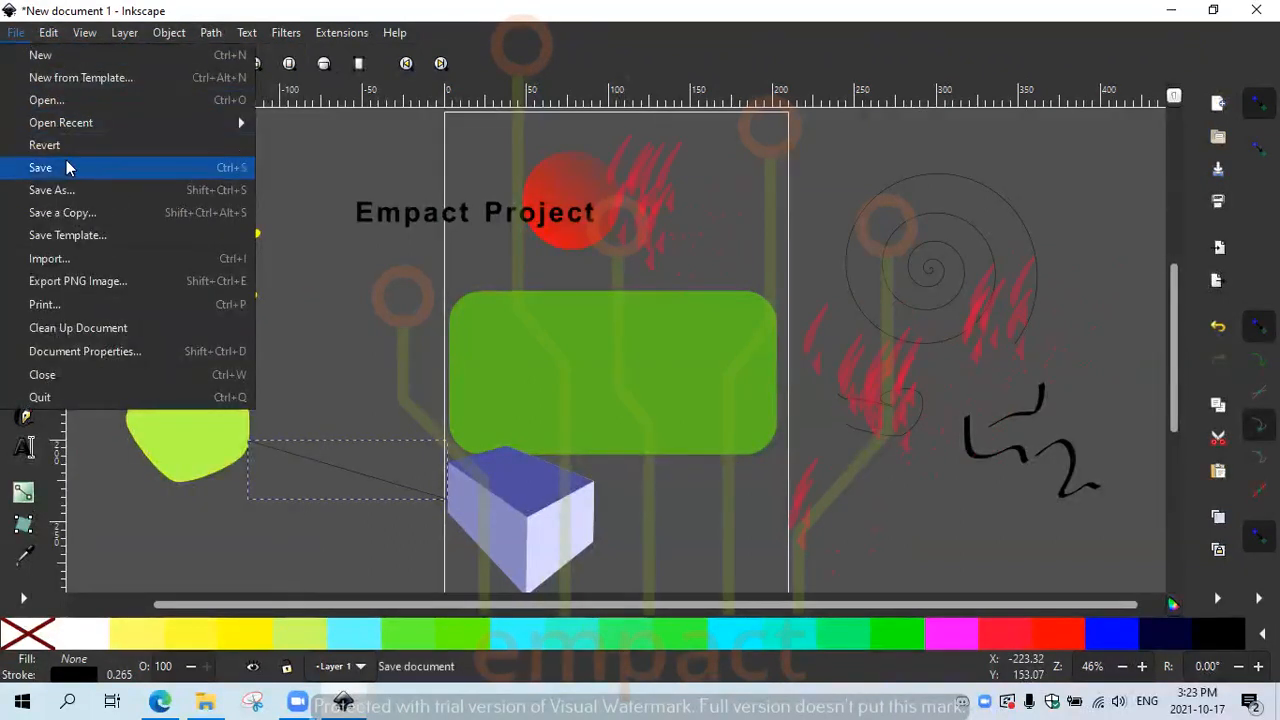
Step: Save the drawing to the Desktop as Bnar.svg in Inkscape SVG format, then close Inkscape
left_click(60, 190)
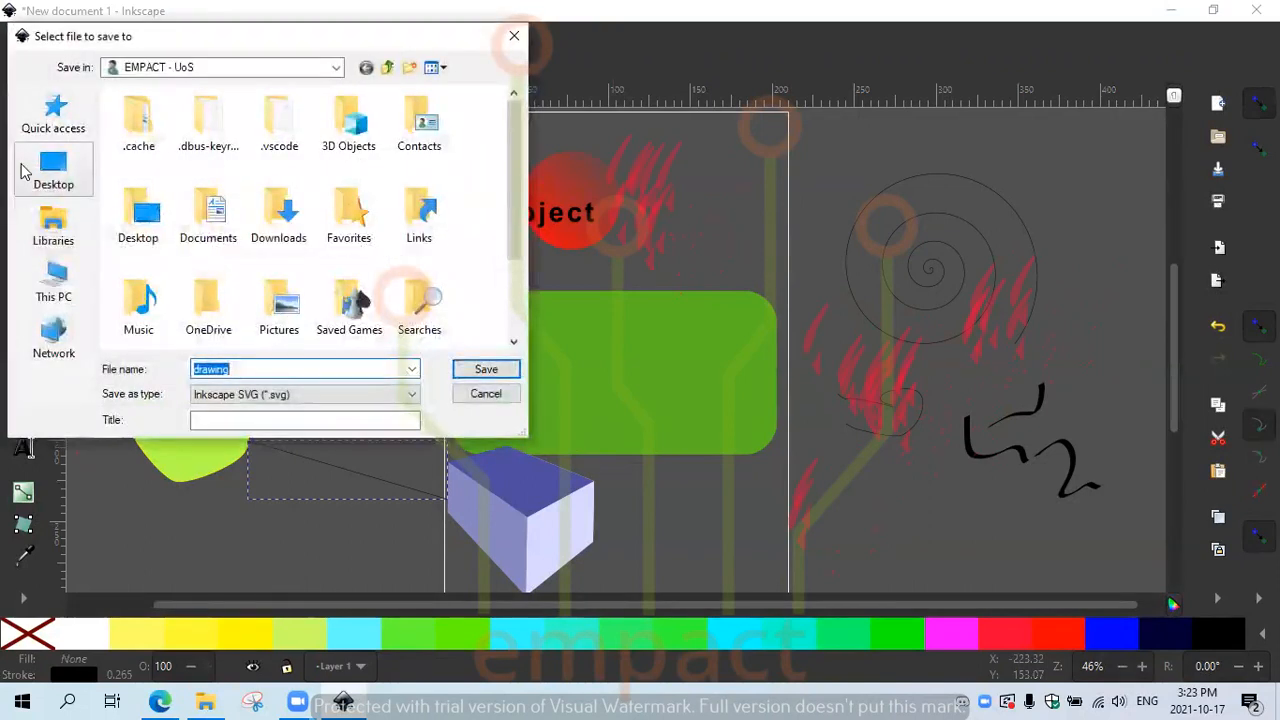
left_click(24, 170)
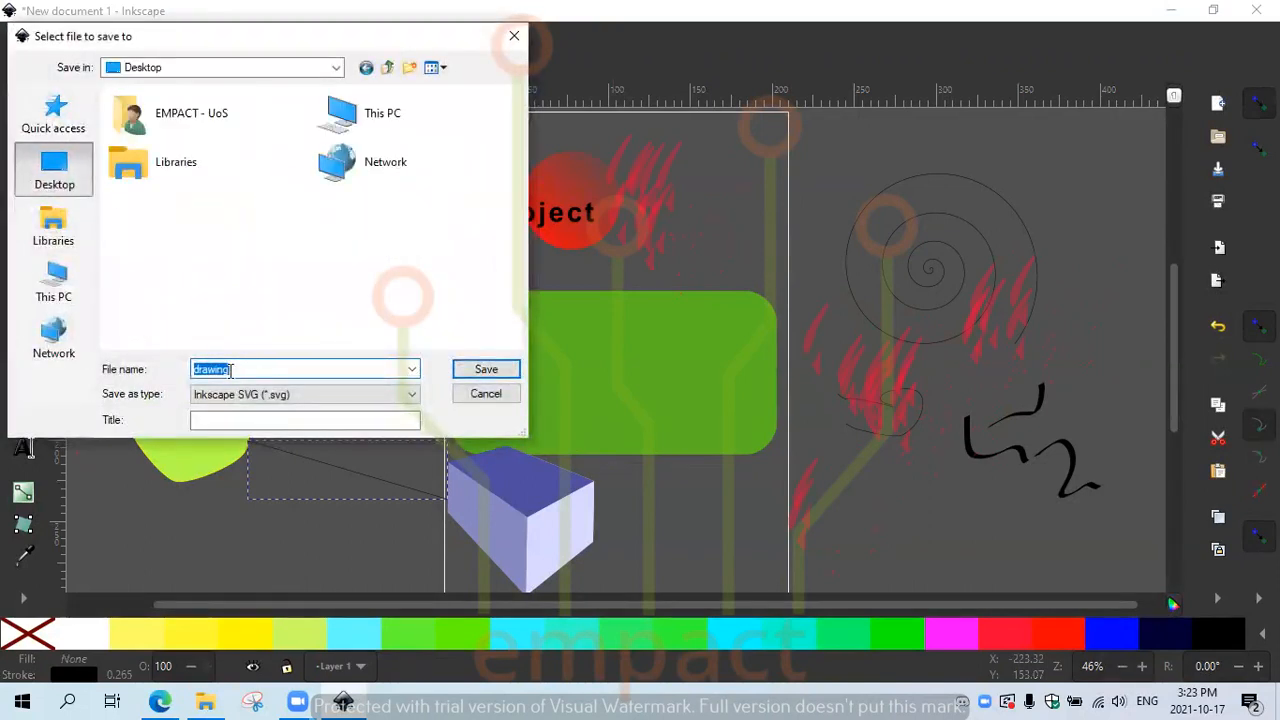
type("B")
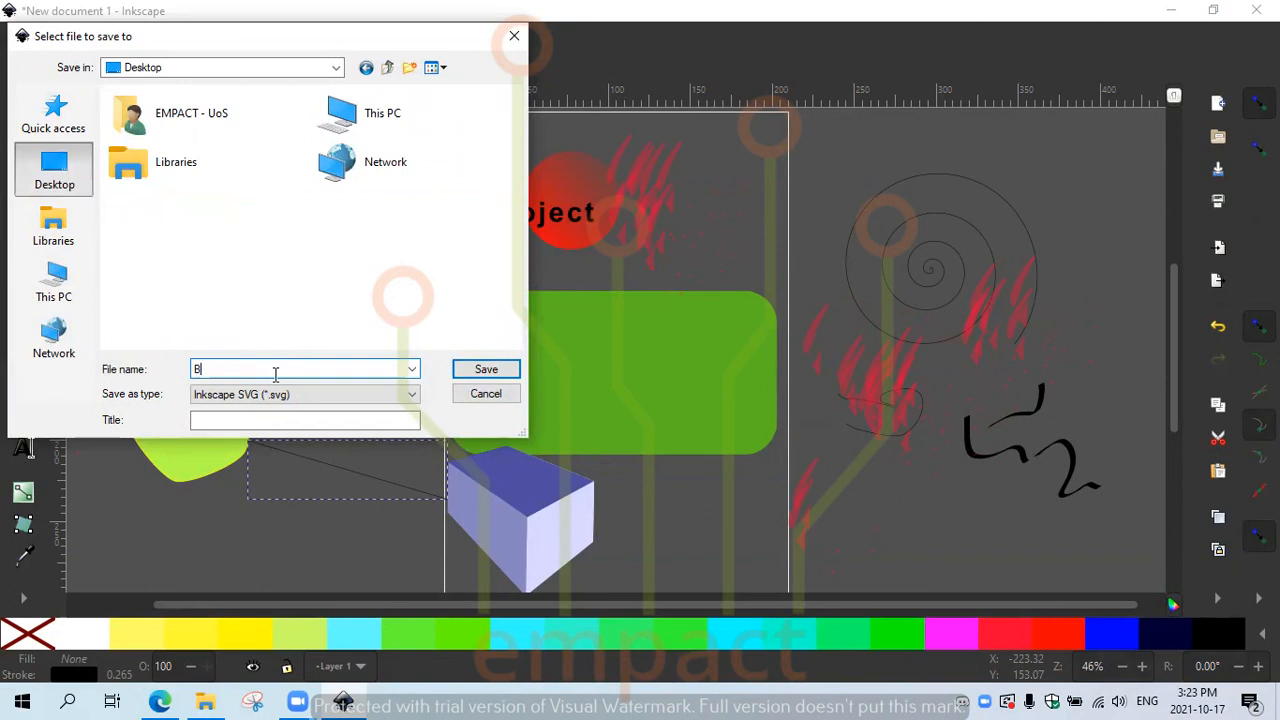
type("nar")
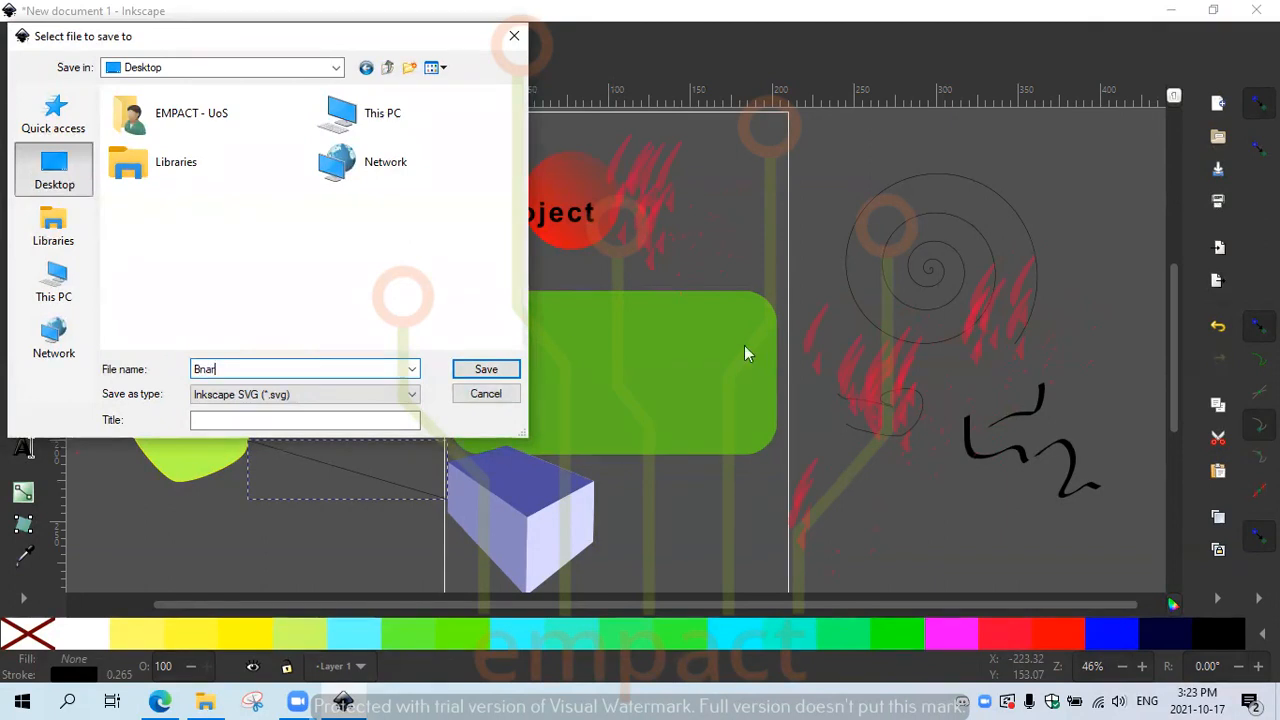
left_click(486, 369)
left_click(1257, 10)
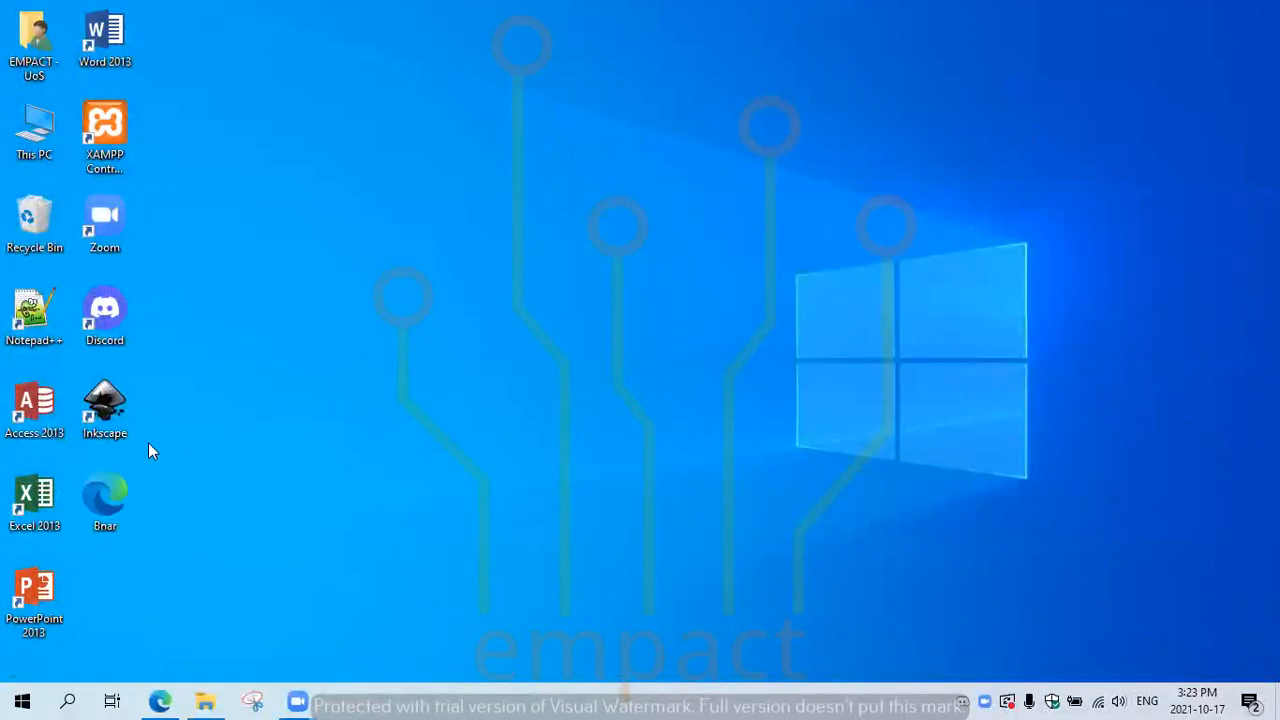
Step: Open Bnar.svg from the desktop so it displays in Microsoft Edge
right_click(97, 489)
left_click(251, 540)
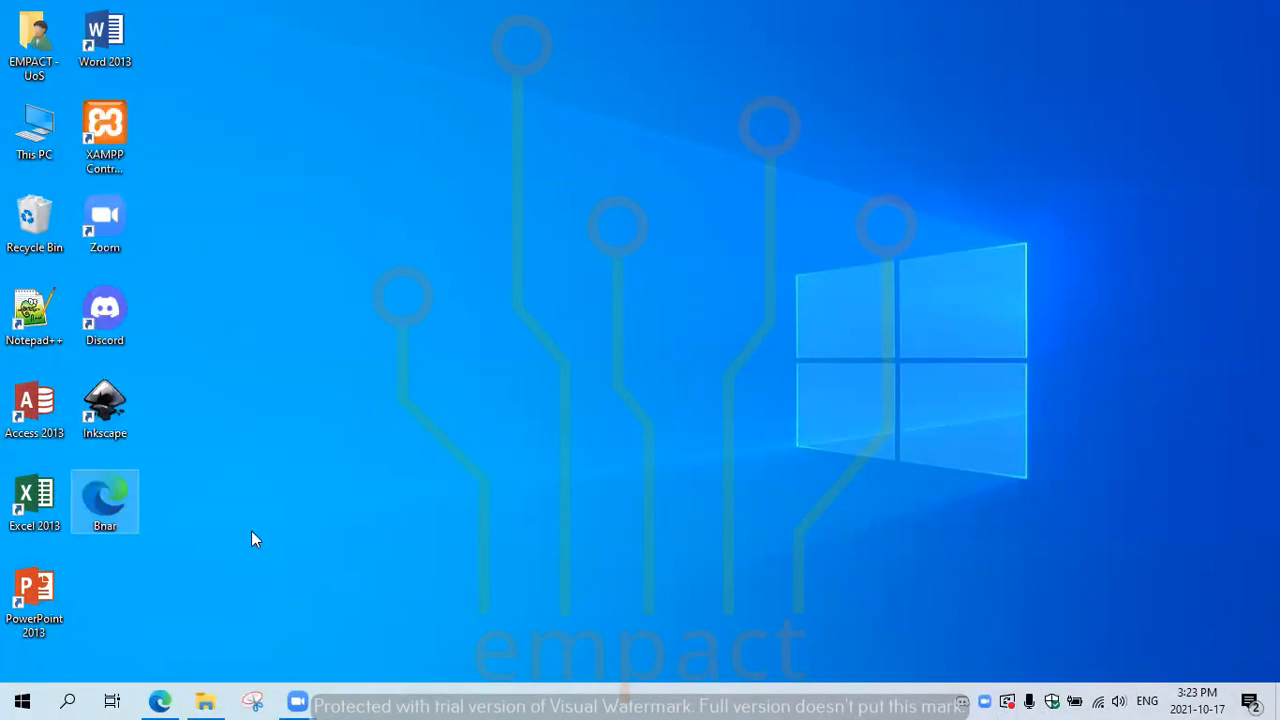
double_click(101, 497)
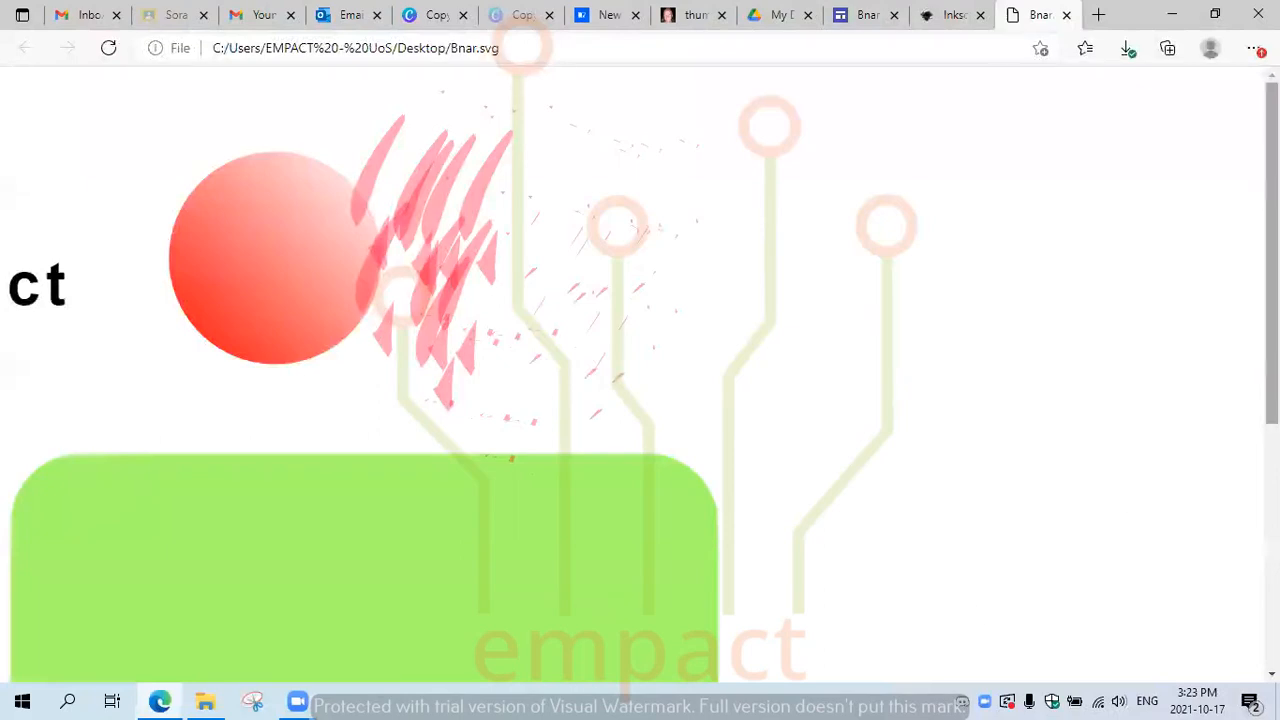
scroll(1163, 466, "down", 5)
scroll(566, 491, "up", 5)
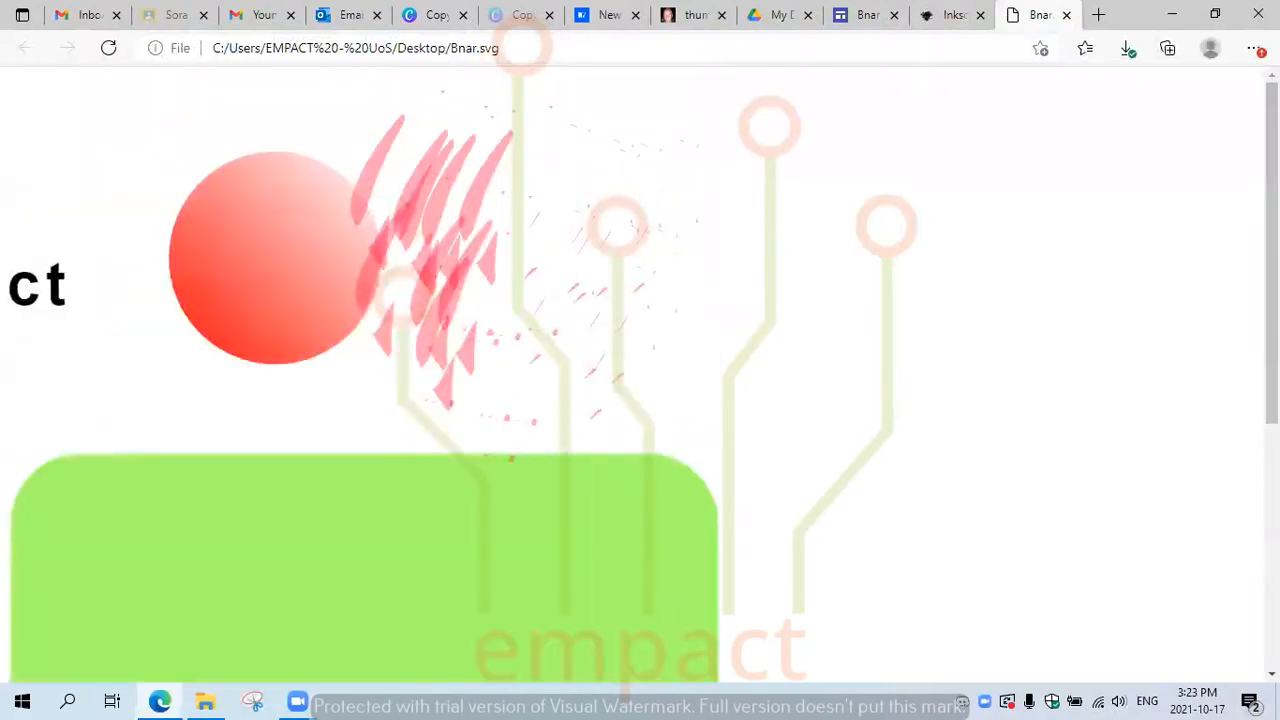
Step: Zoom Edge out to 67% to see the whole drawing, then close the tab and minimize Edge
left_click(1254, 48)
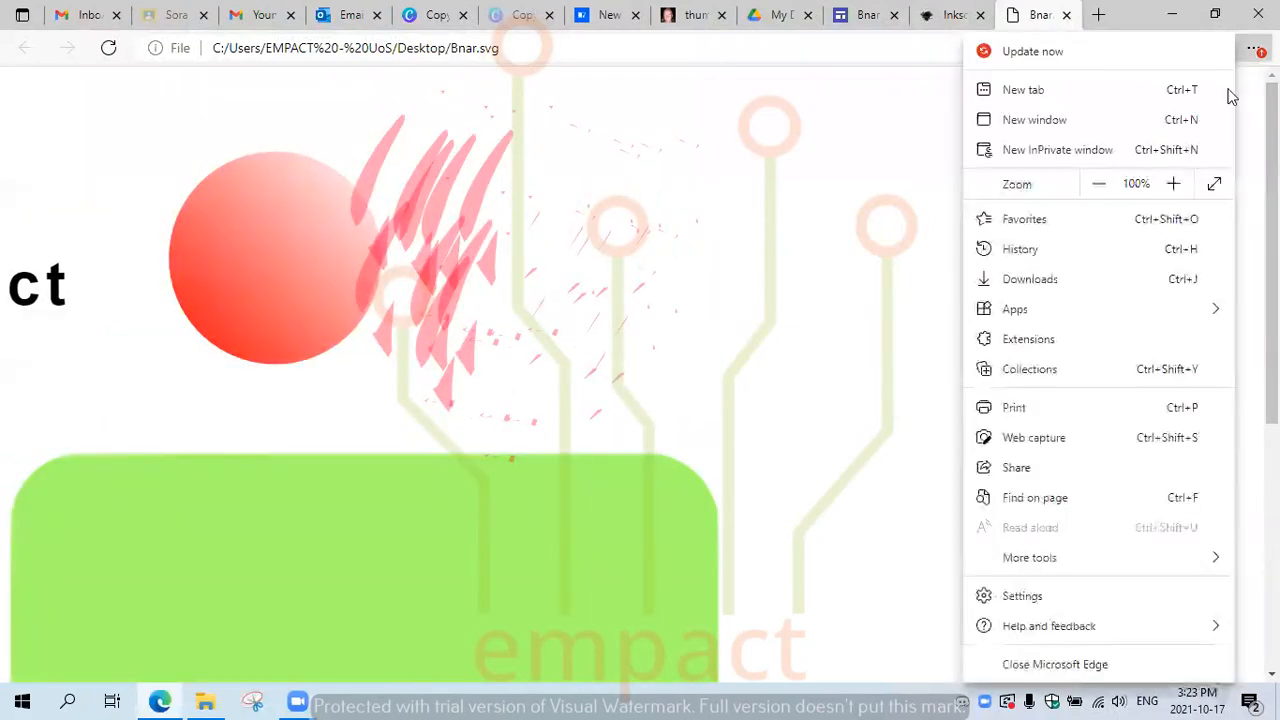
left_click(1099, 186)
left_click(1099, 186)
left_click(1099, 186)
left_click(1099, 186)
left_click(712, 271)
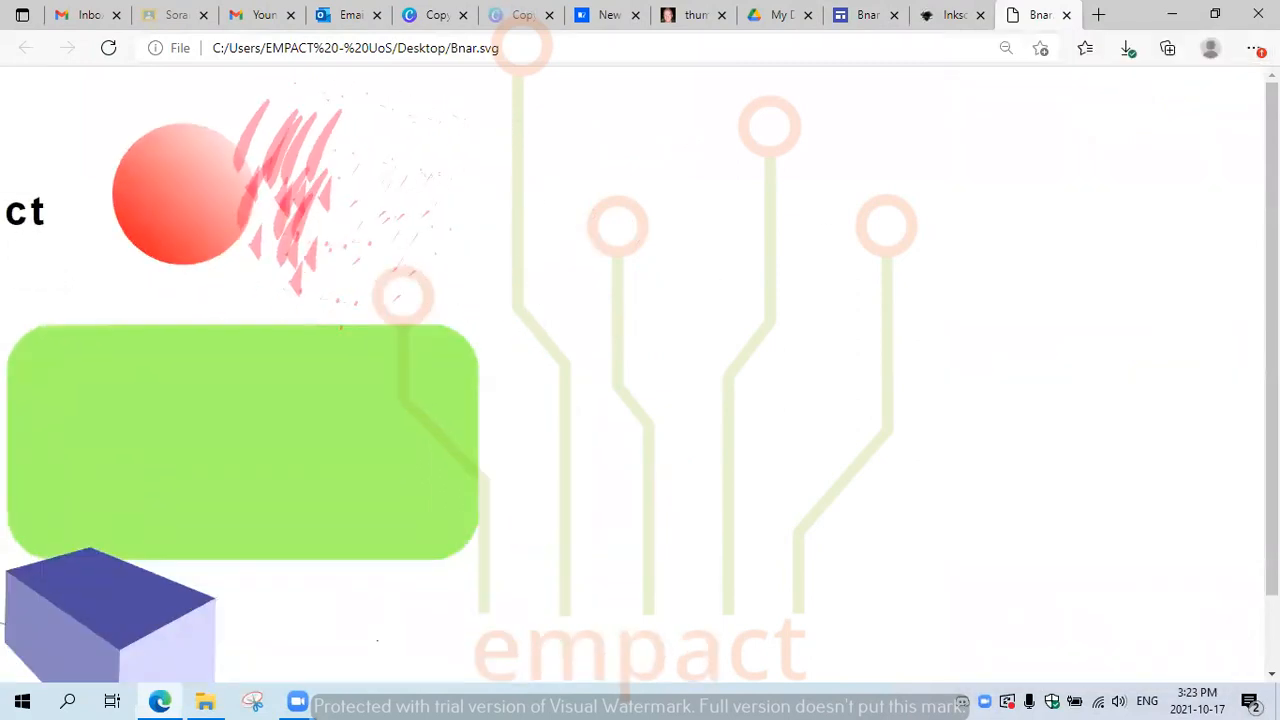
left_click(1066, 15)
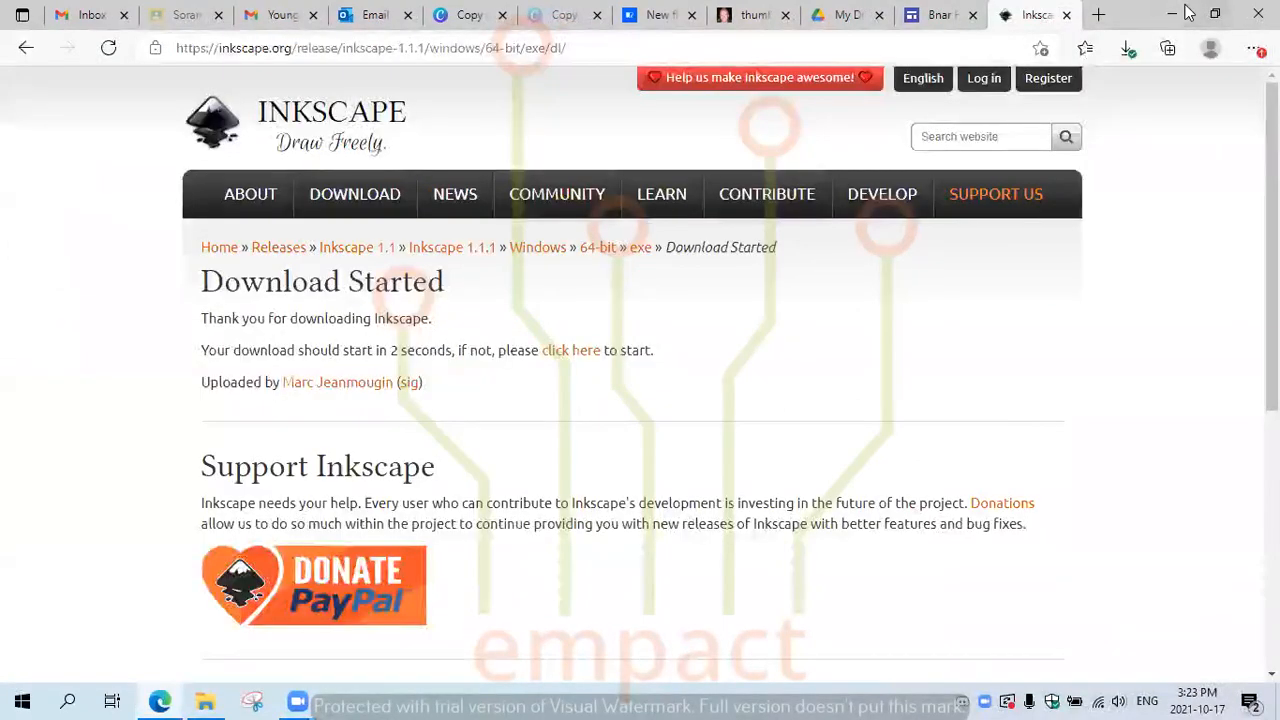
left_click(1174, 14)
Step: Open Bnar.svg with the Inkscape vector graphics editor from its right-click menu
right_click(79, 512)
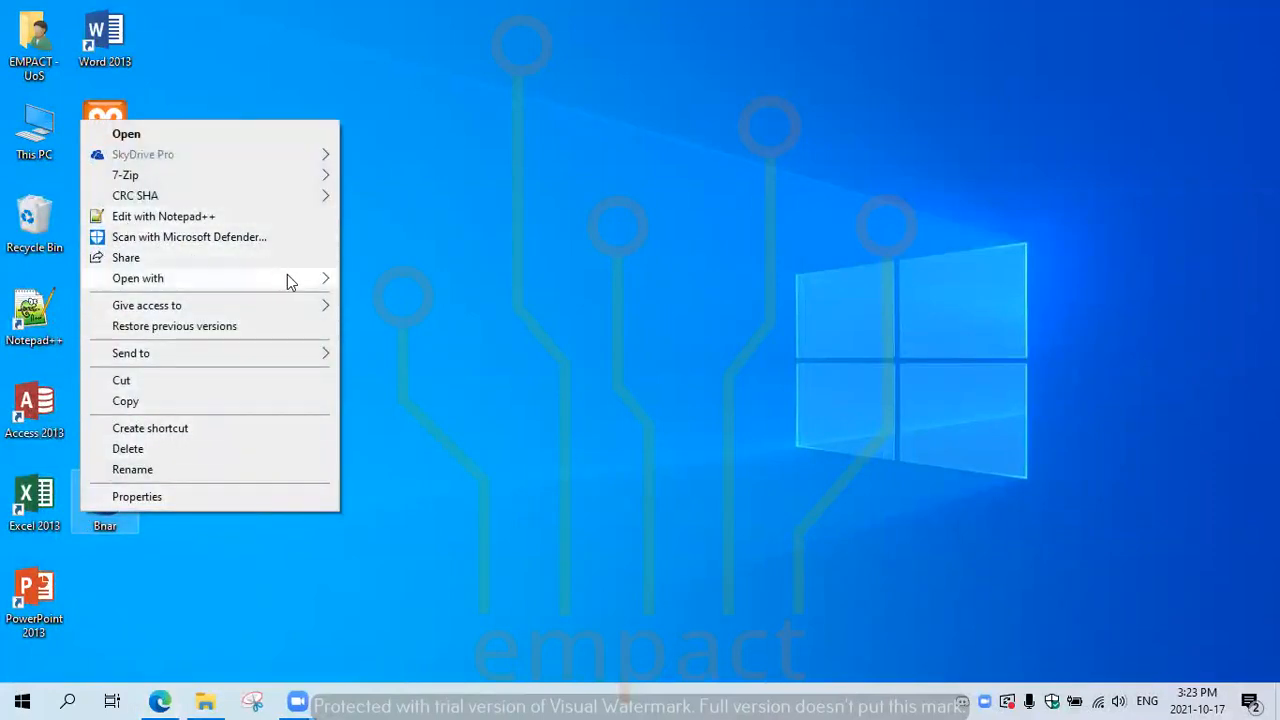
mouse_move(286, 278)
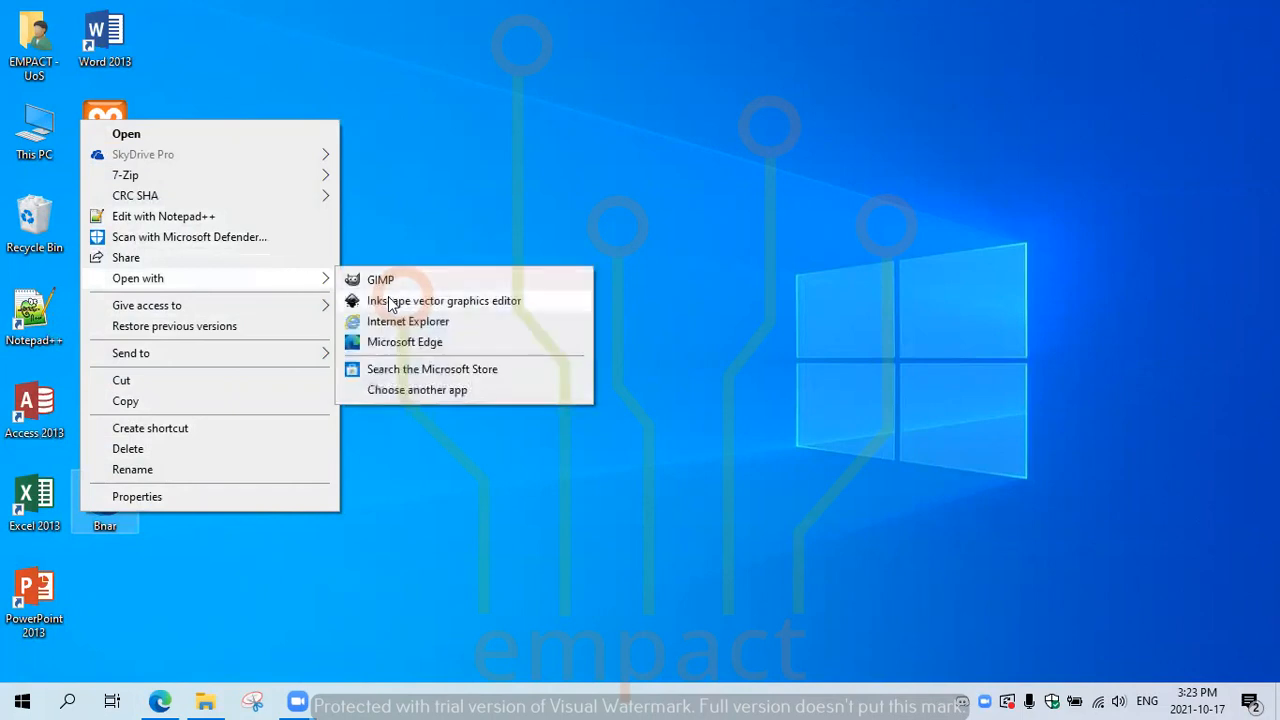
left_click(390, 301)
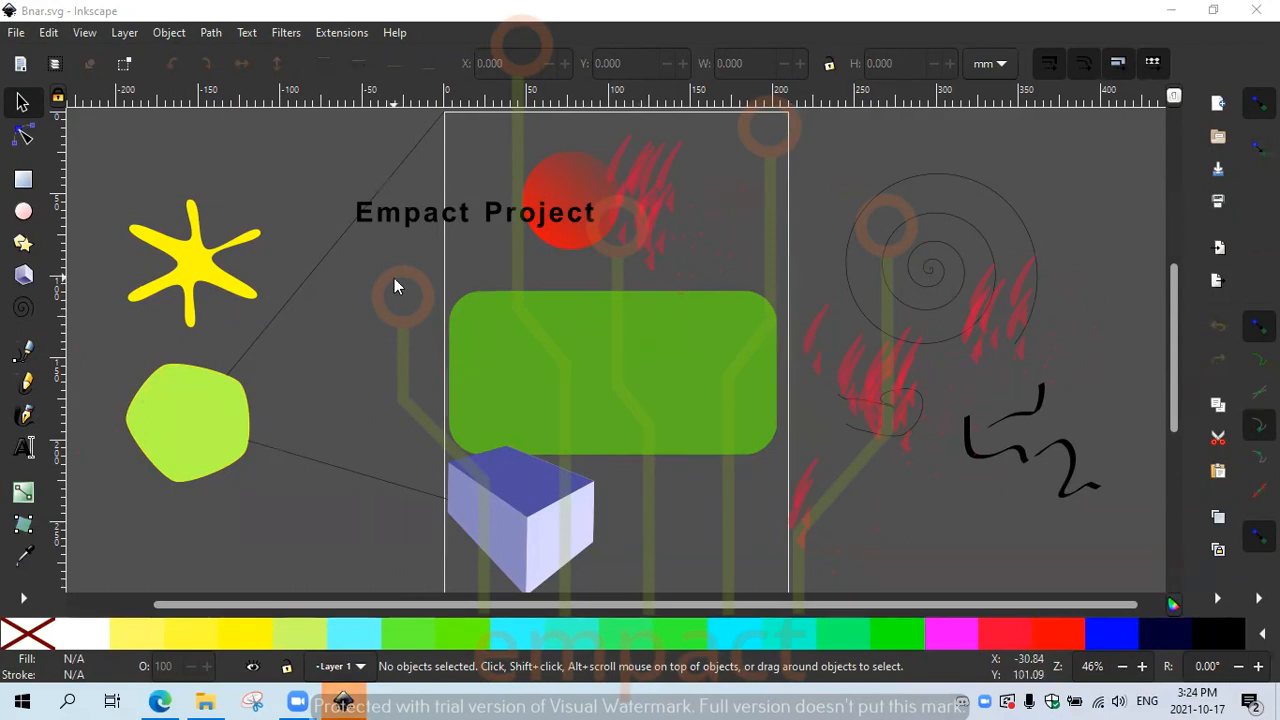
Step: Use Save As to store the drawing on the Desktop as Raz.svg
left_click(16, 34)
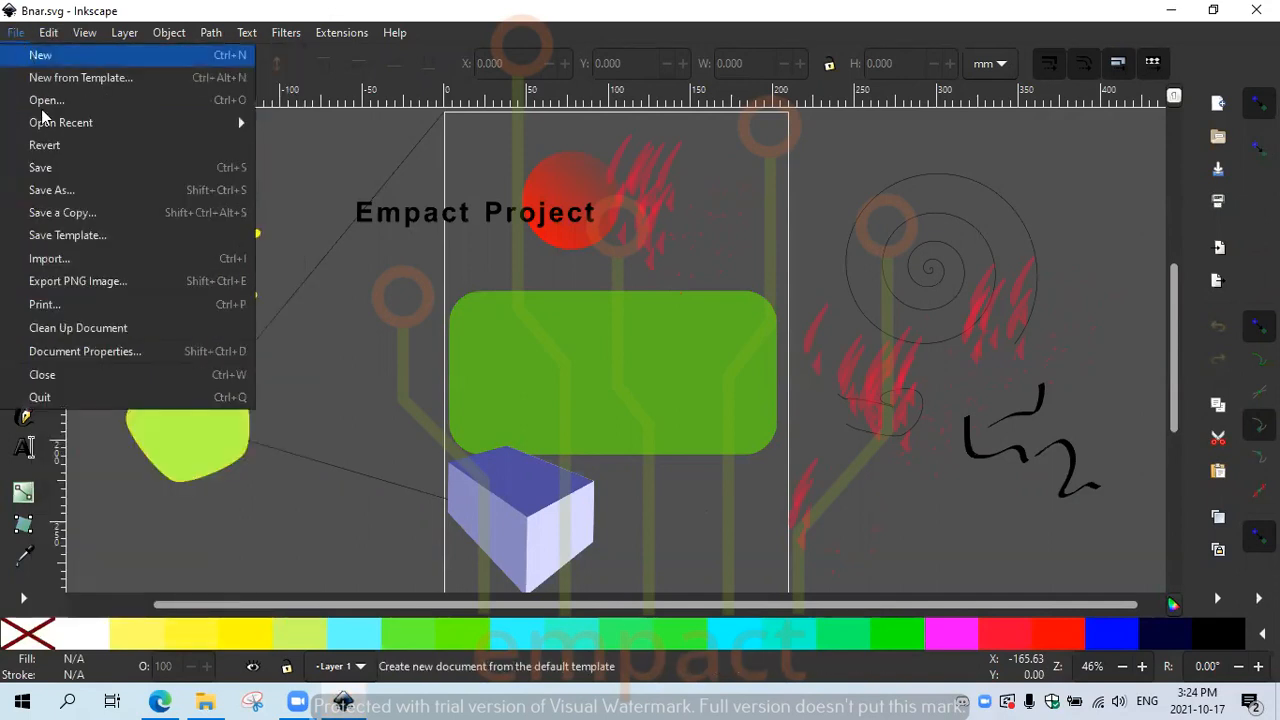
left_click(68, 191)
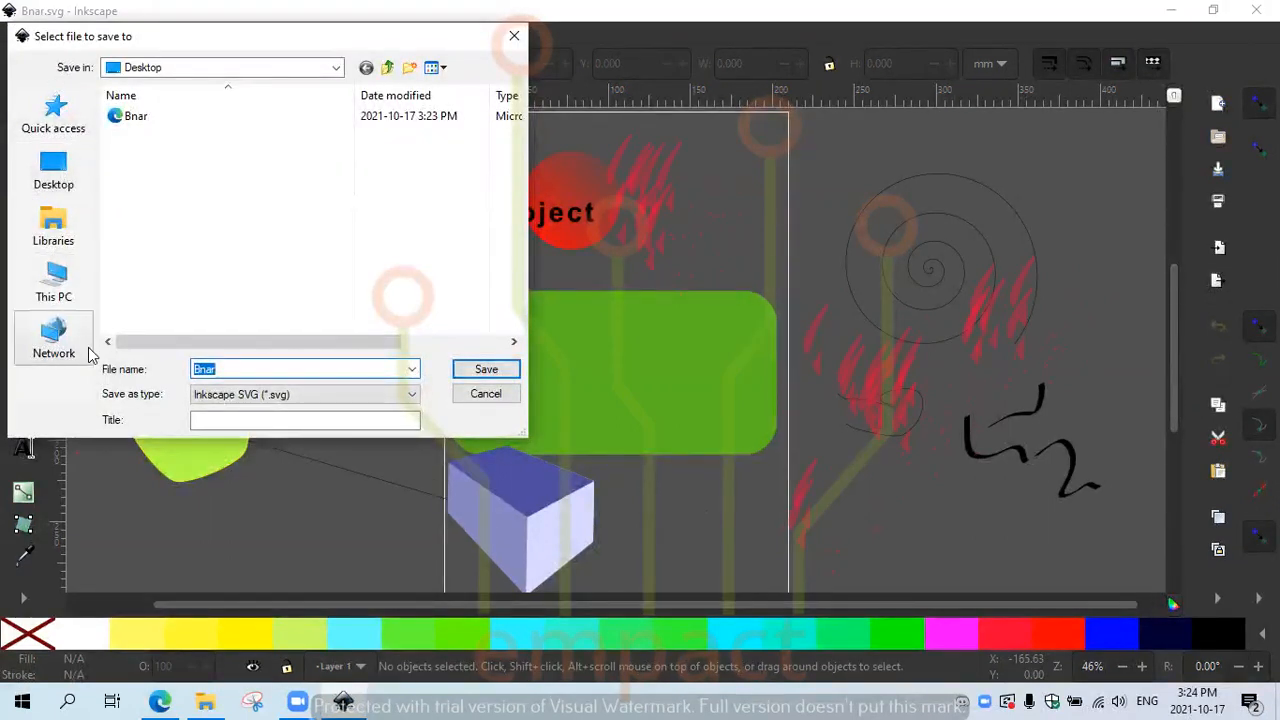
left_click(56, 172)
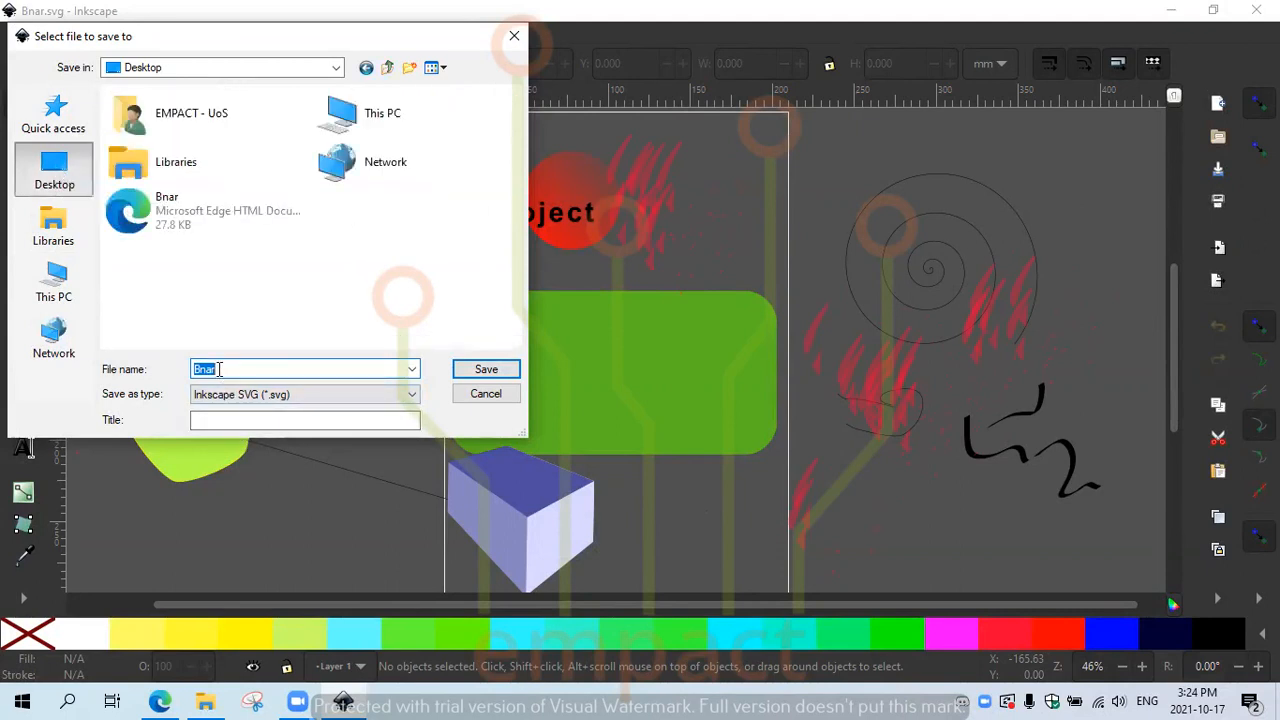
type("z")
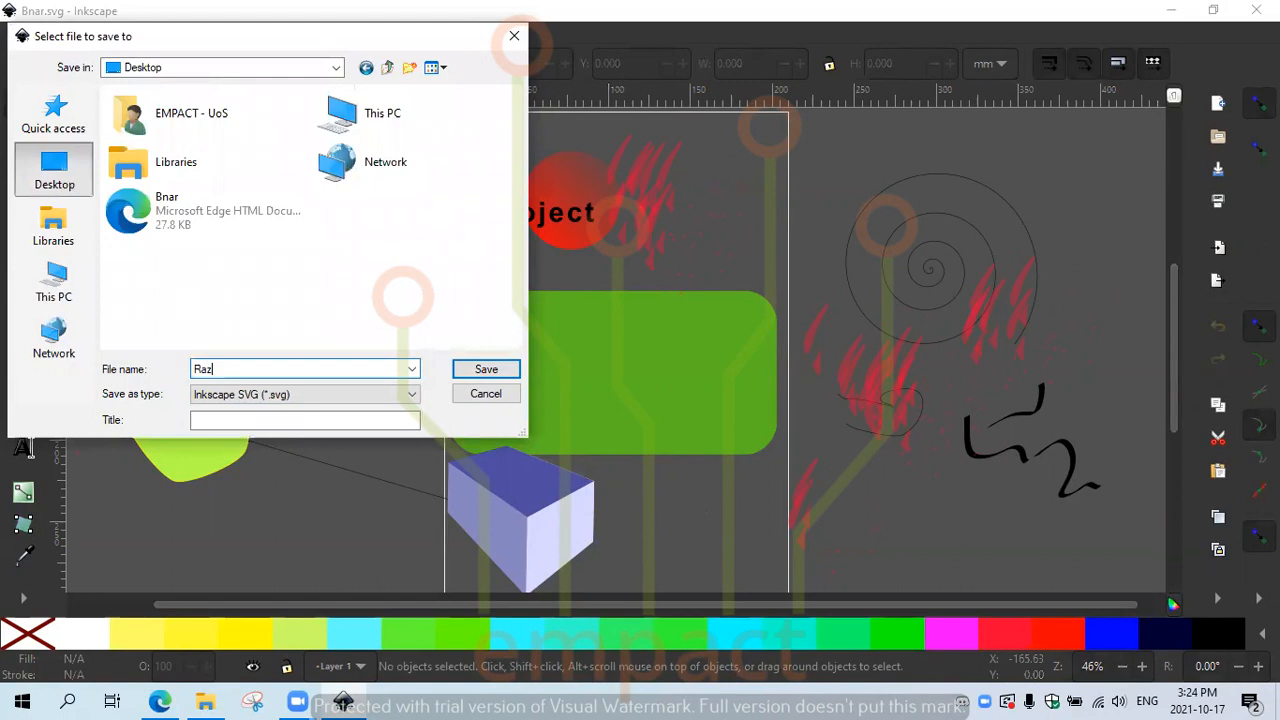
left_click(486, 370)
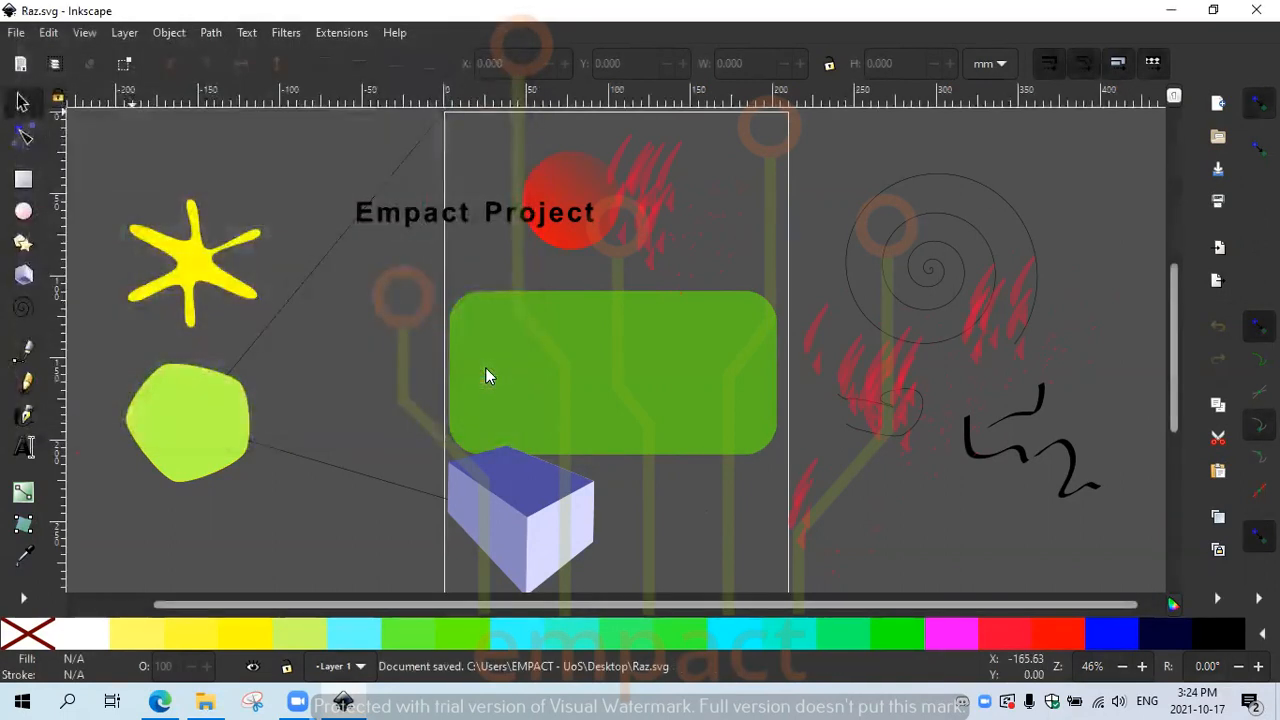
Step: Close Inkscape, preview Raz.svg in Edge, then reopen Raz.svg in Inkscape
left_click(1256, 10)
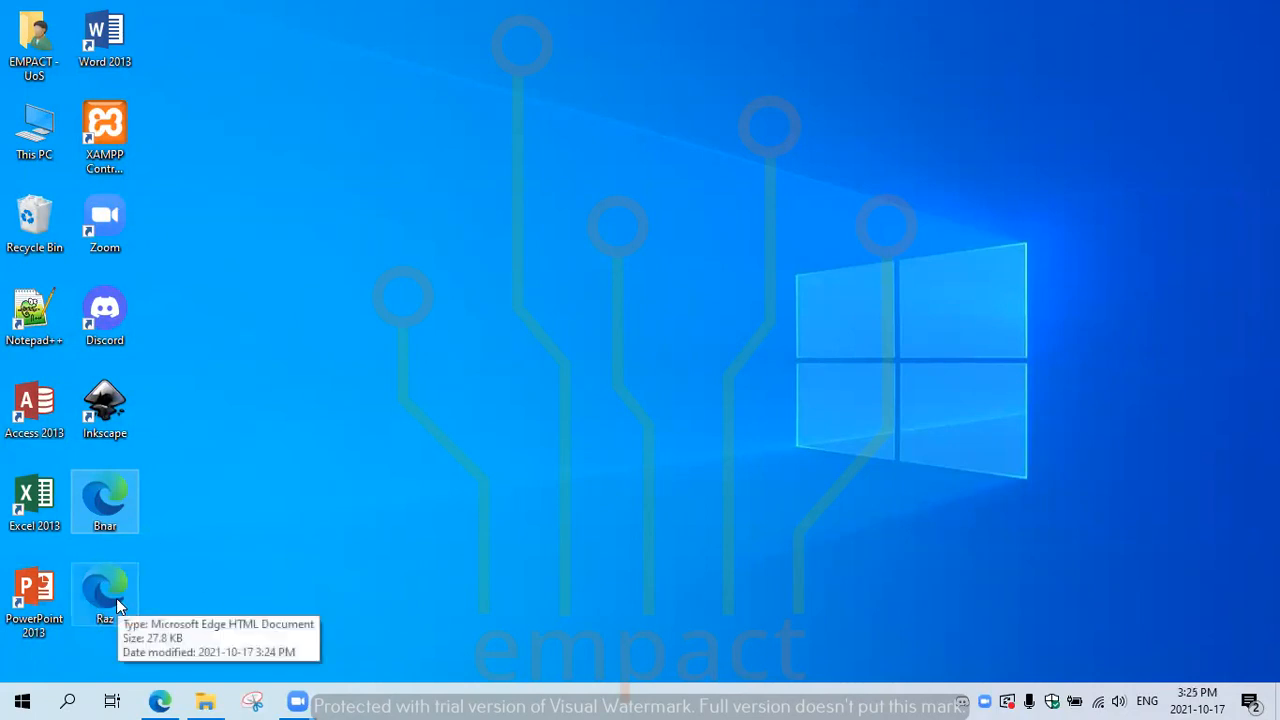
double_click(116, 598)
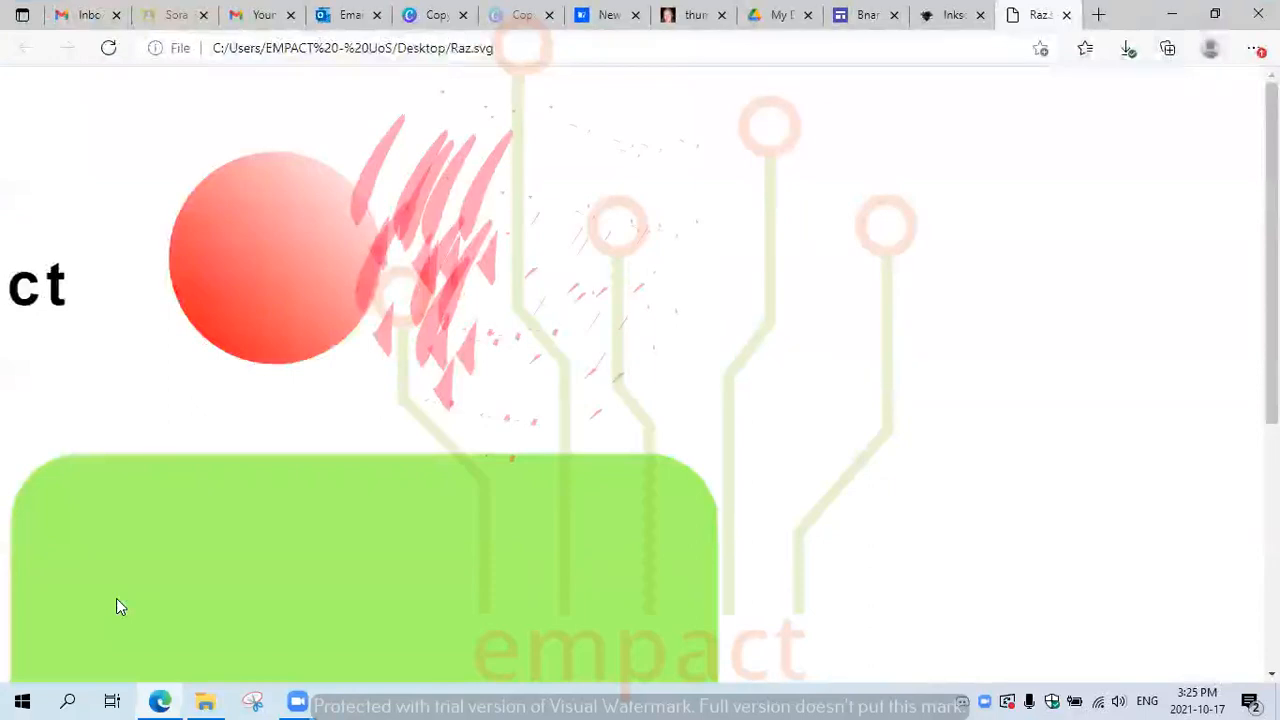
left_click(1171, 11)
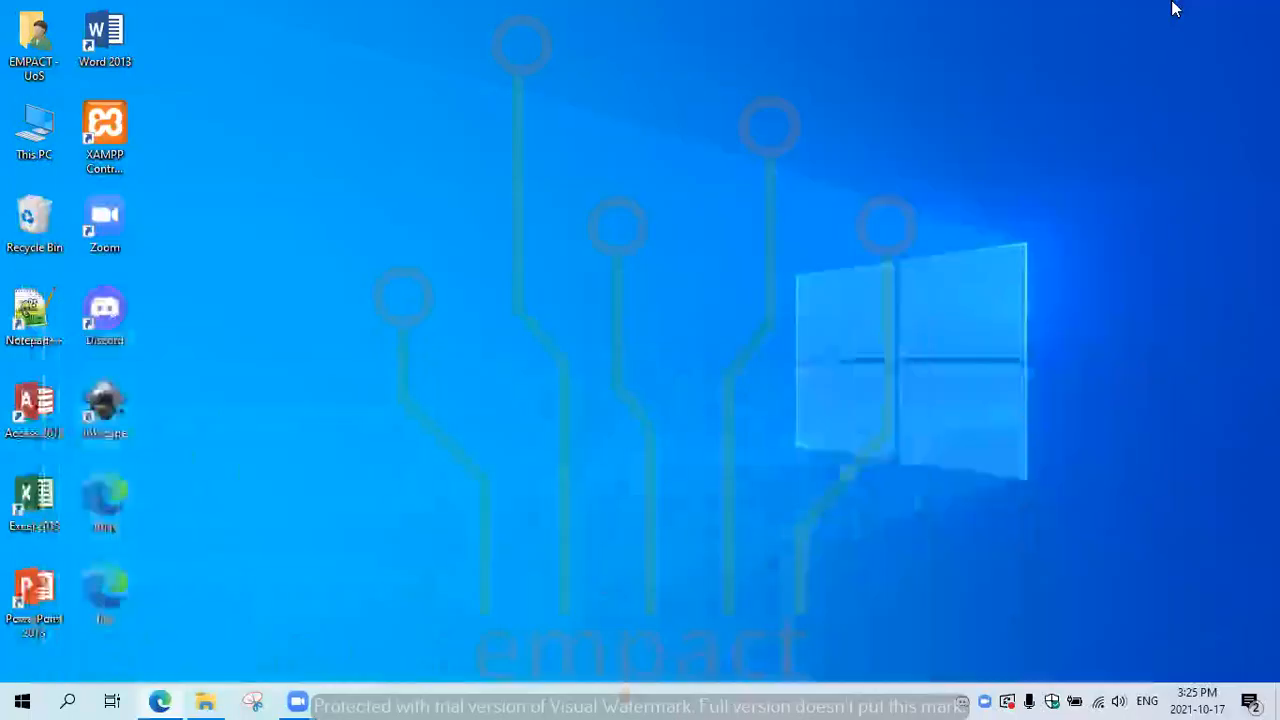
right_click(101, 592)
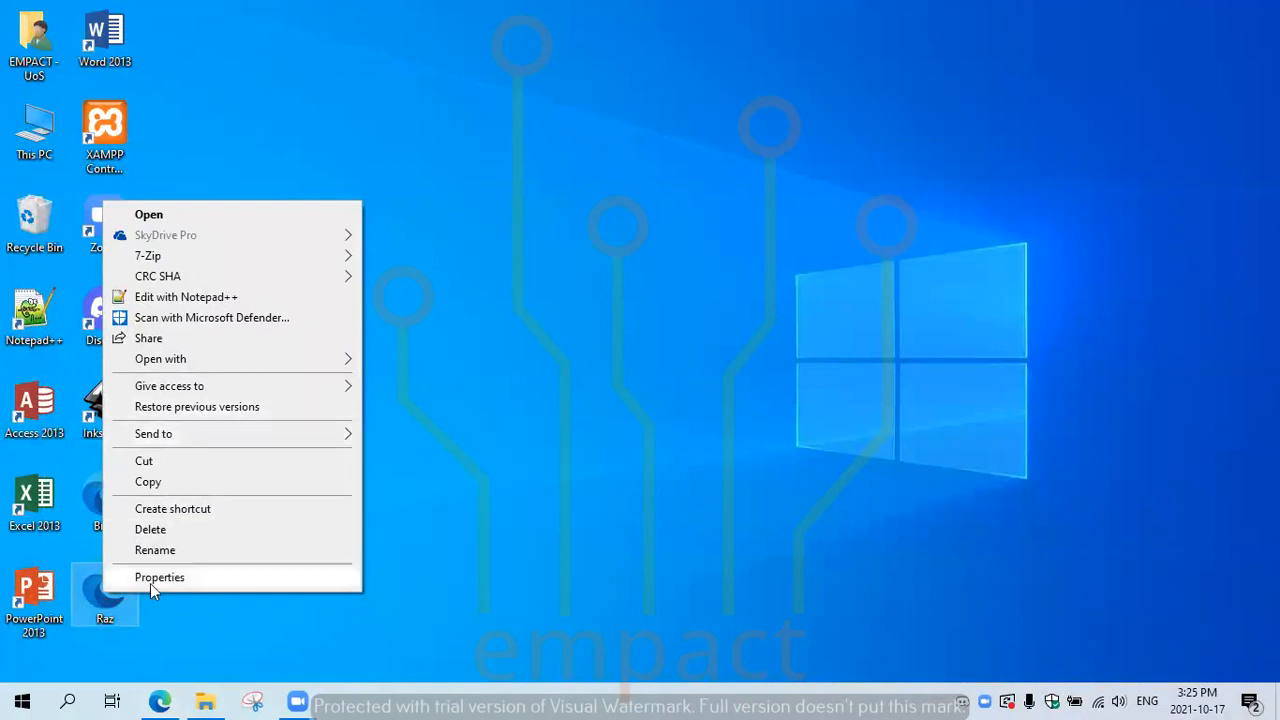
mouse_move(212, 358)
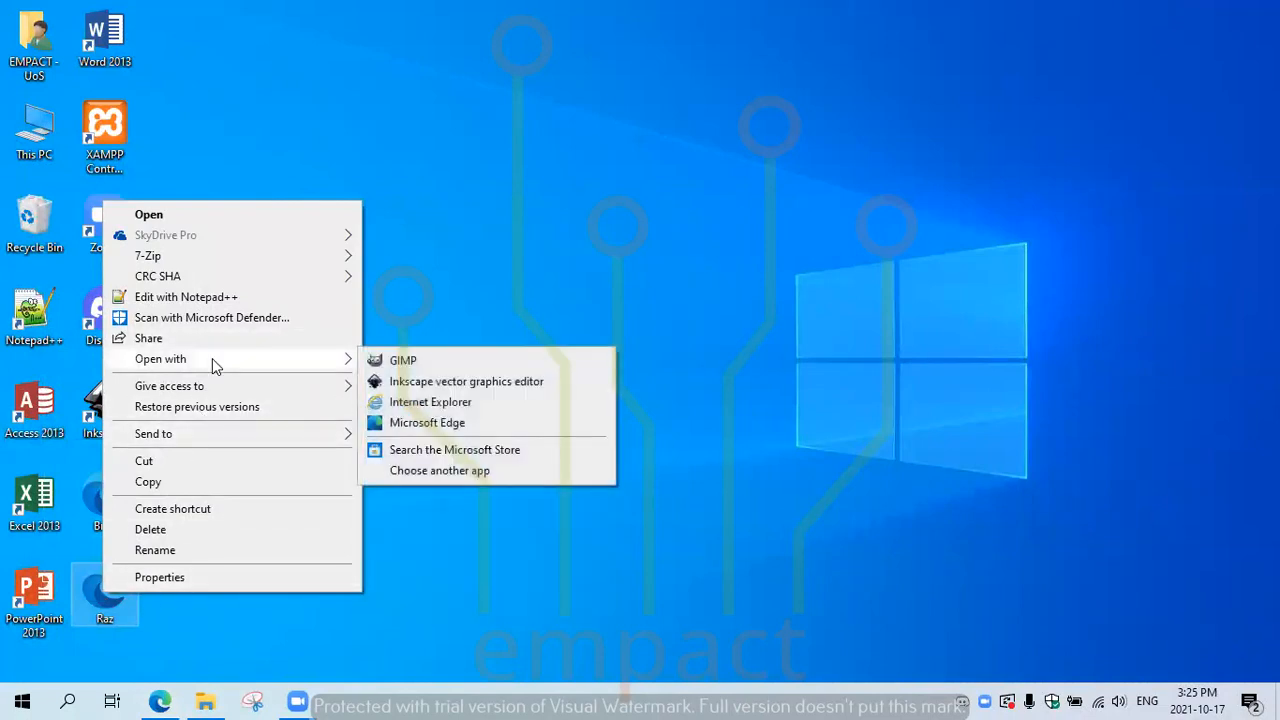
left_click(391, 384)
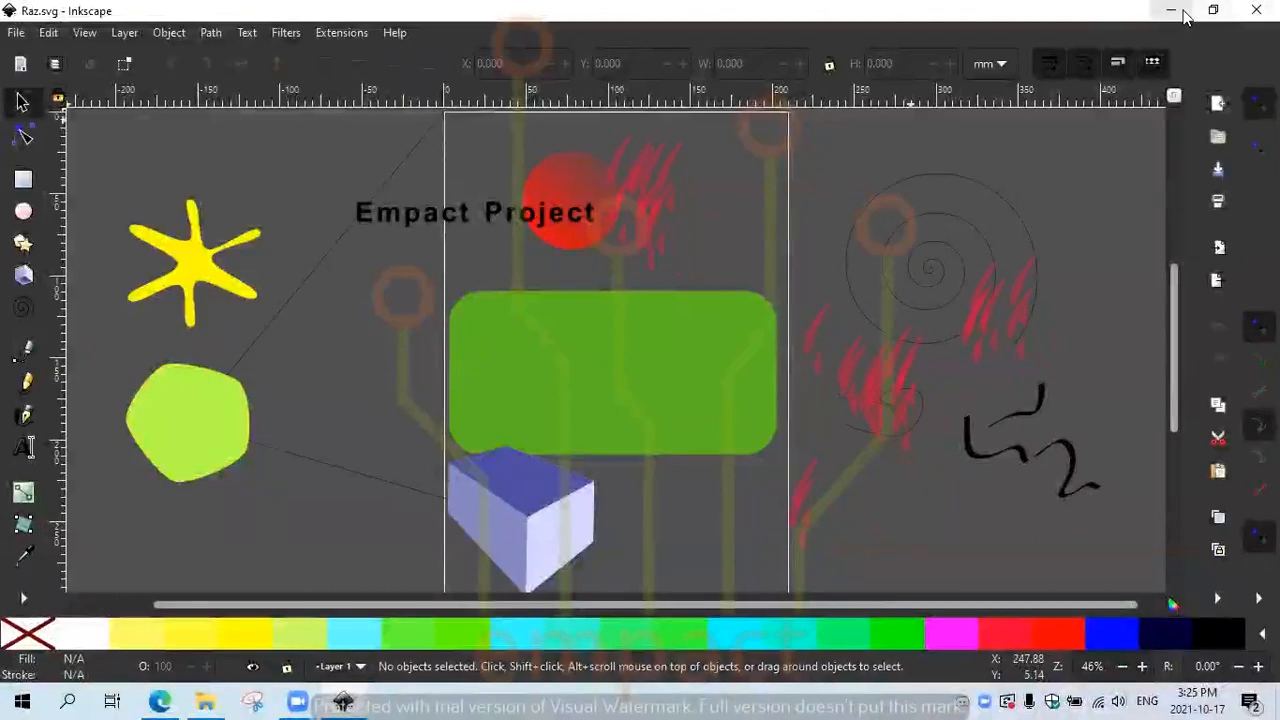
Step: Preview Raz.svg in Edge once more, then bring Inkscape with Raz.svg back from the taskbar
left_click(1181, 12)
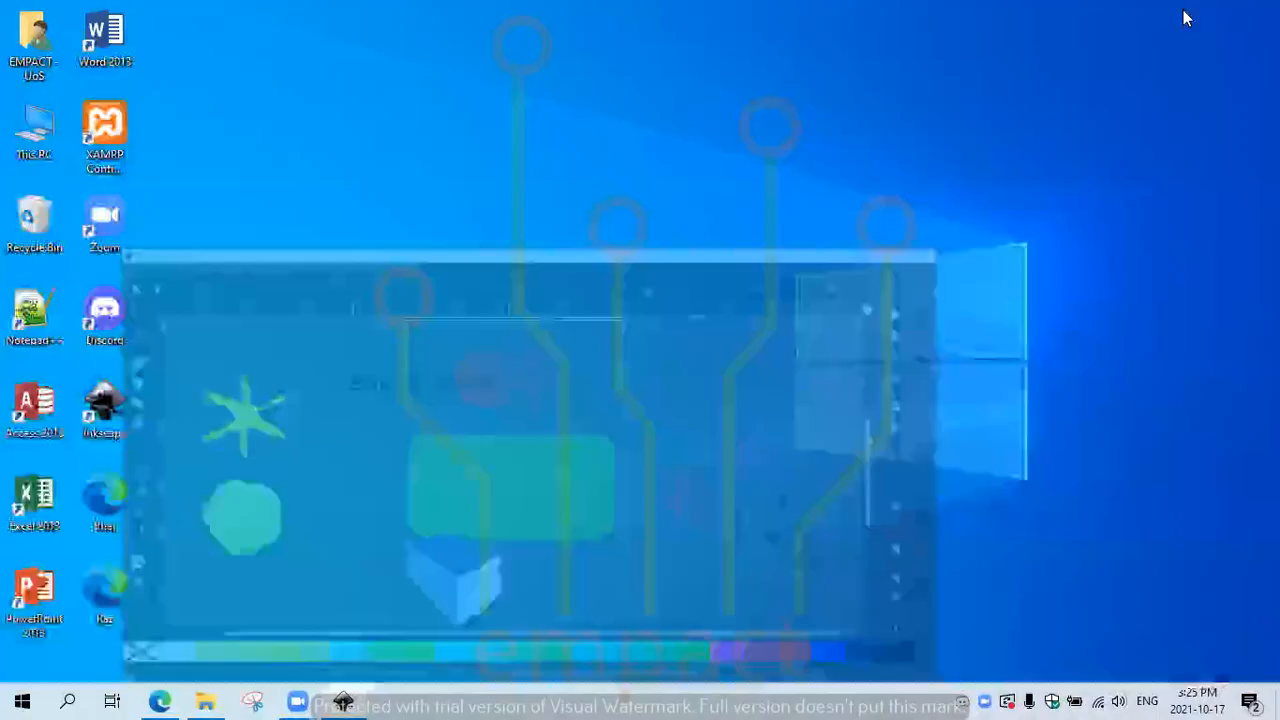
double_click(94, 594)
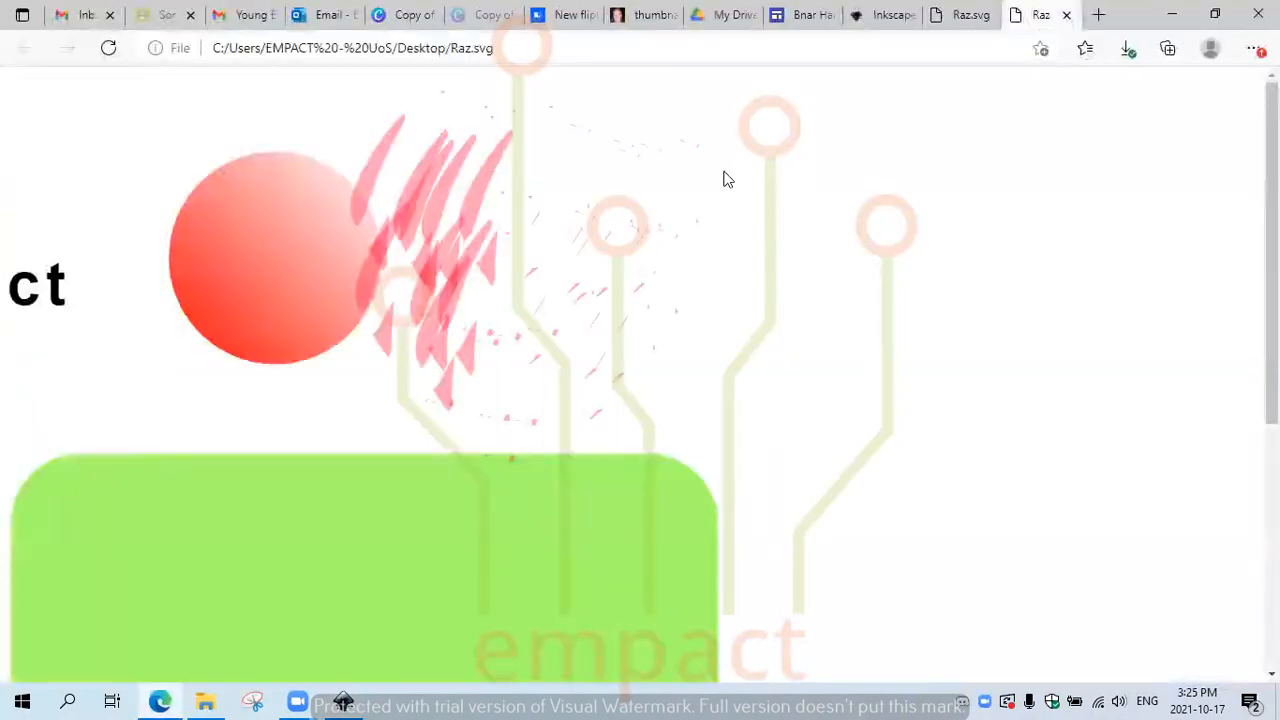
left_click(1170, 15)
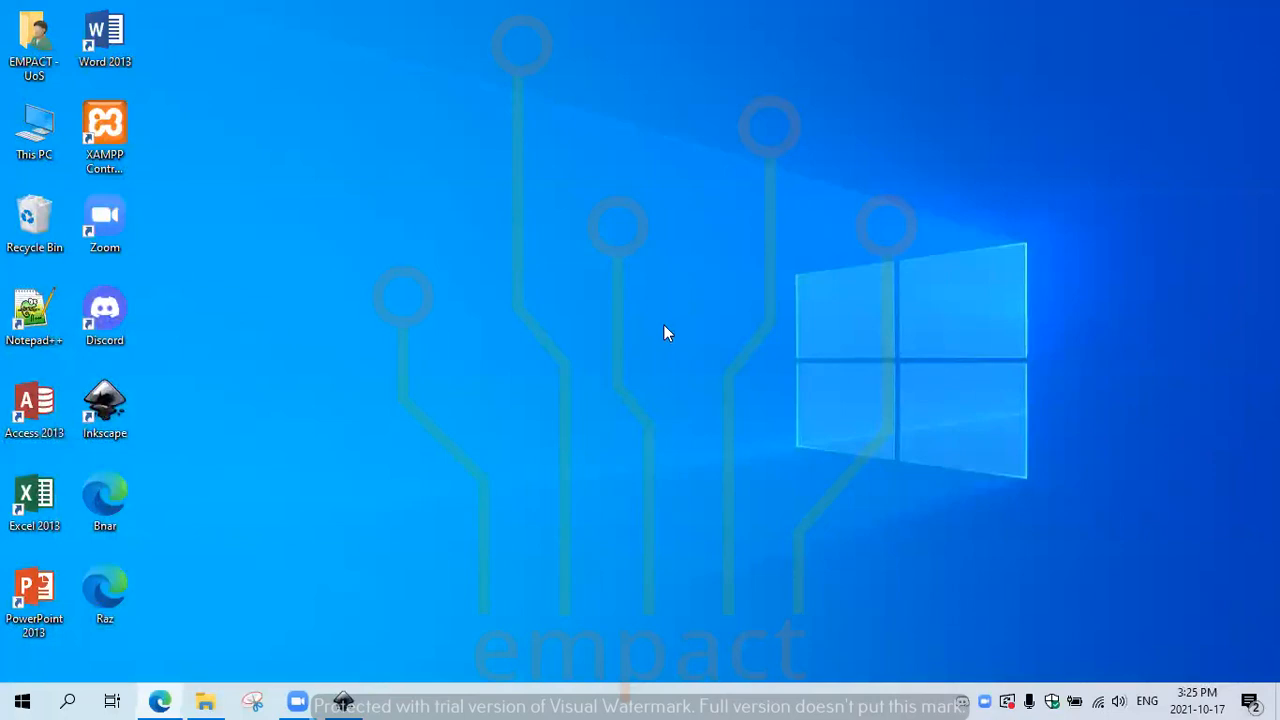
left_click(340, 700)
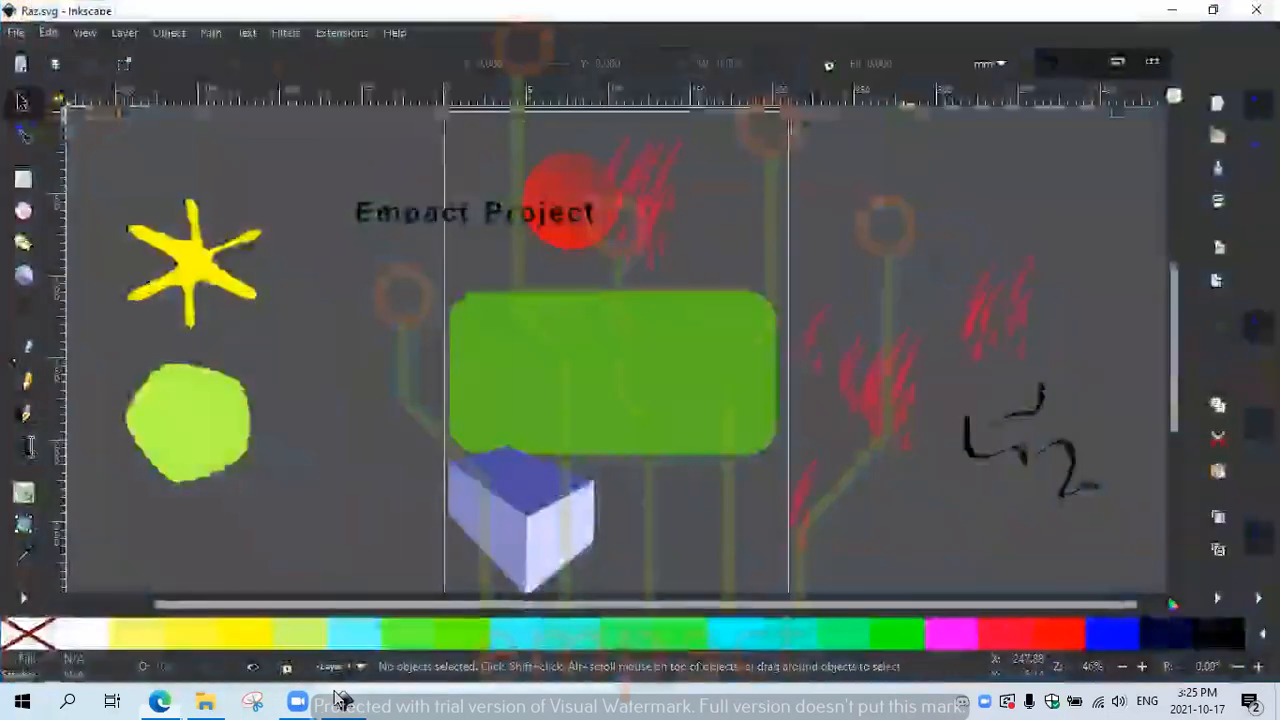
Step: Export the page as a PNG named photo.png to the Desktop
left_click(16, 32)
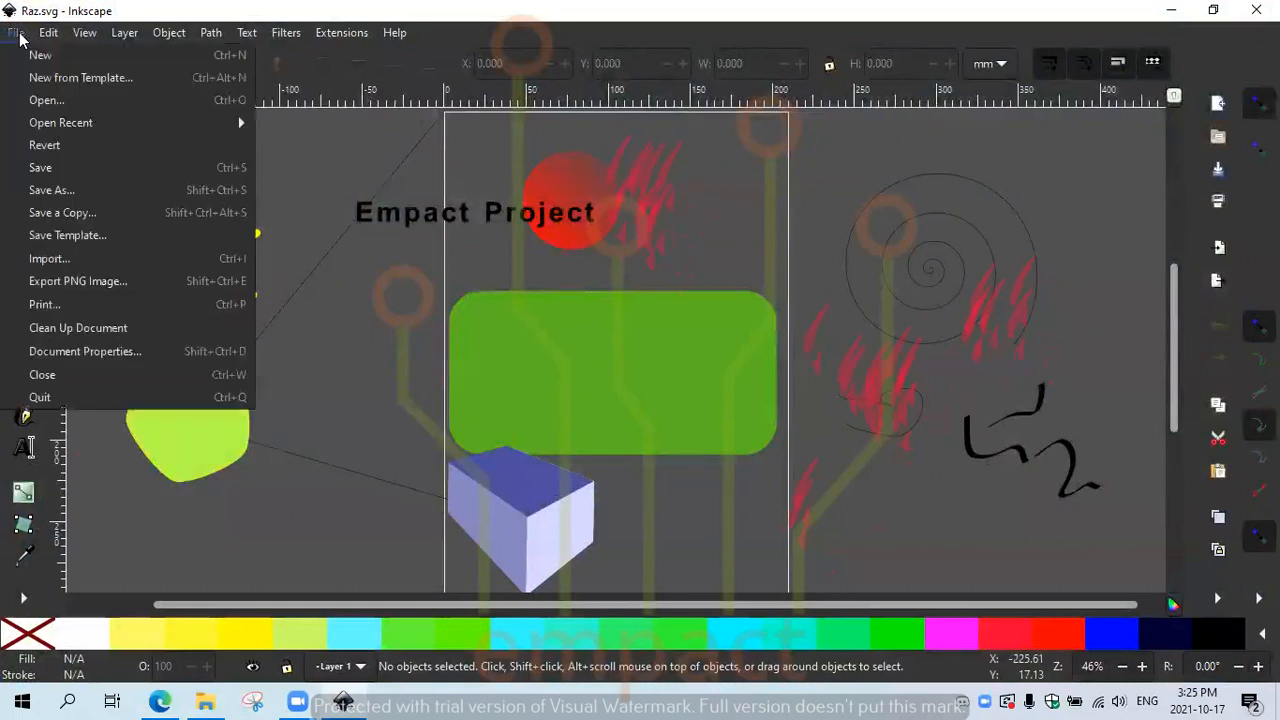
left_click(121, 284)
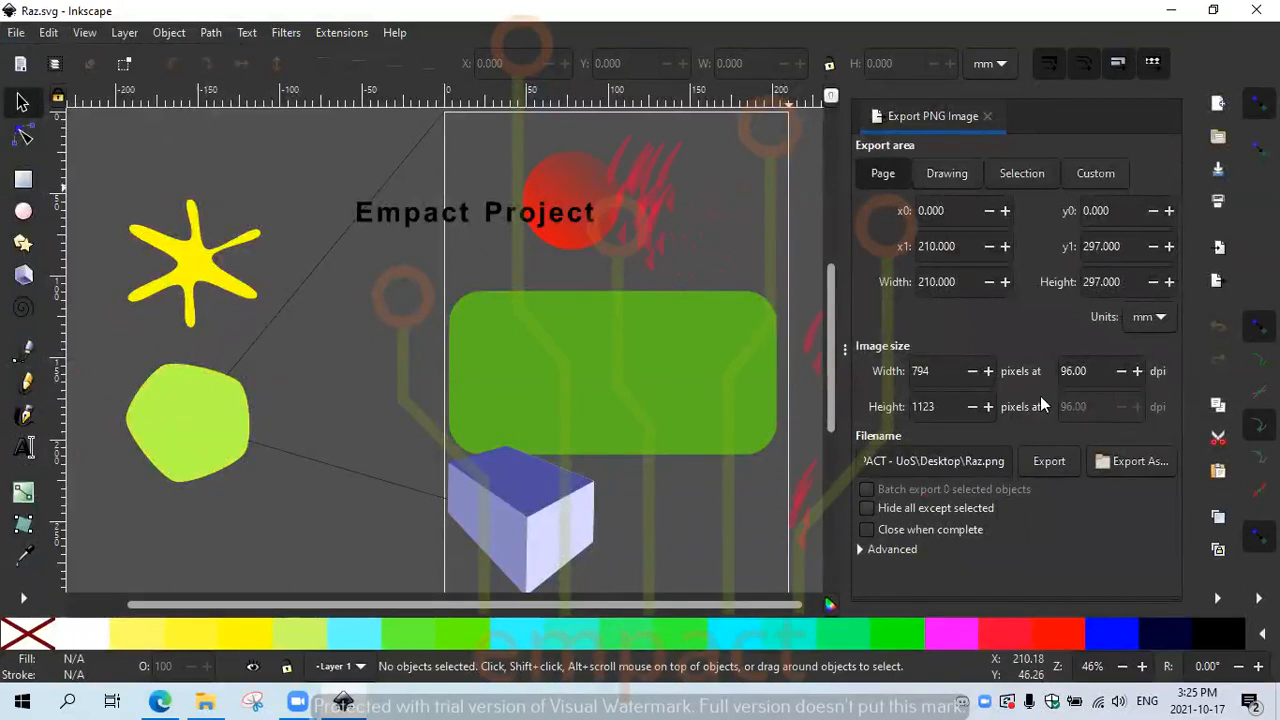
left_click(1120, 462)
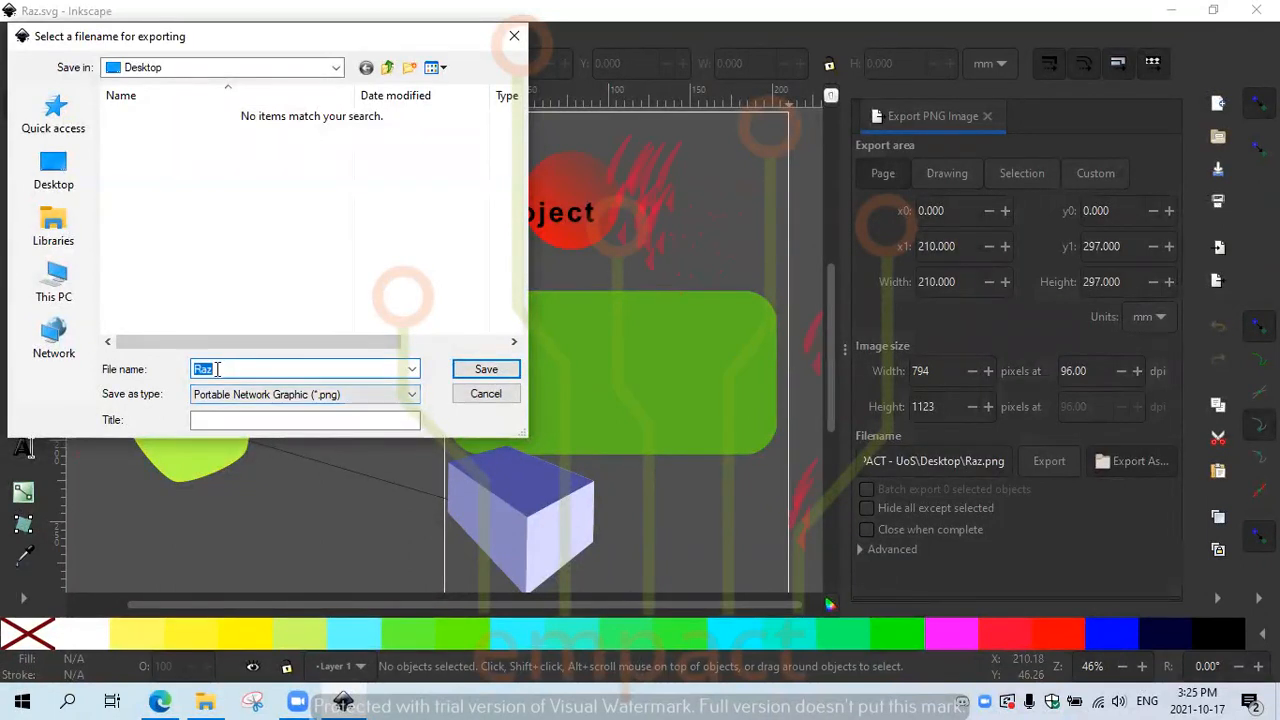
left_click(79, 173)
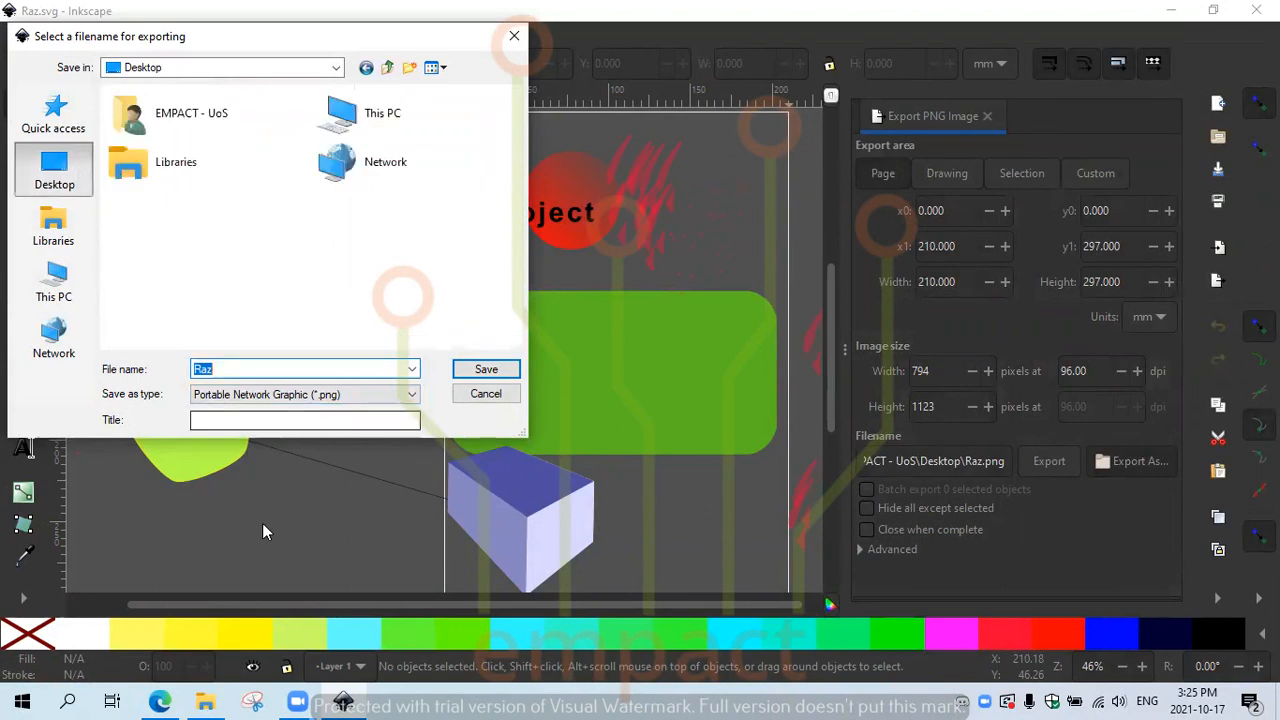
key("BackSpace")
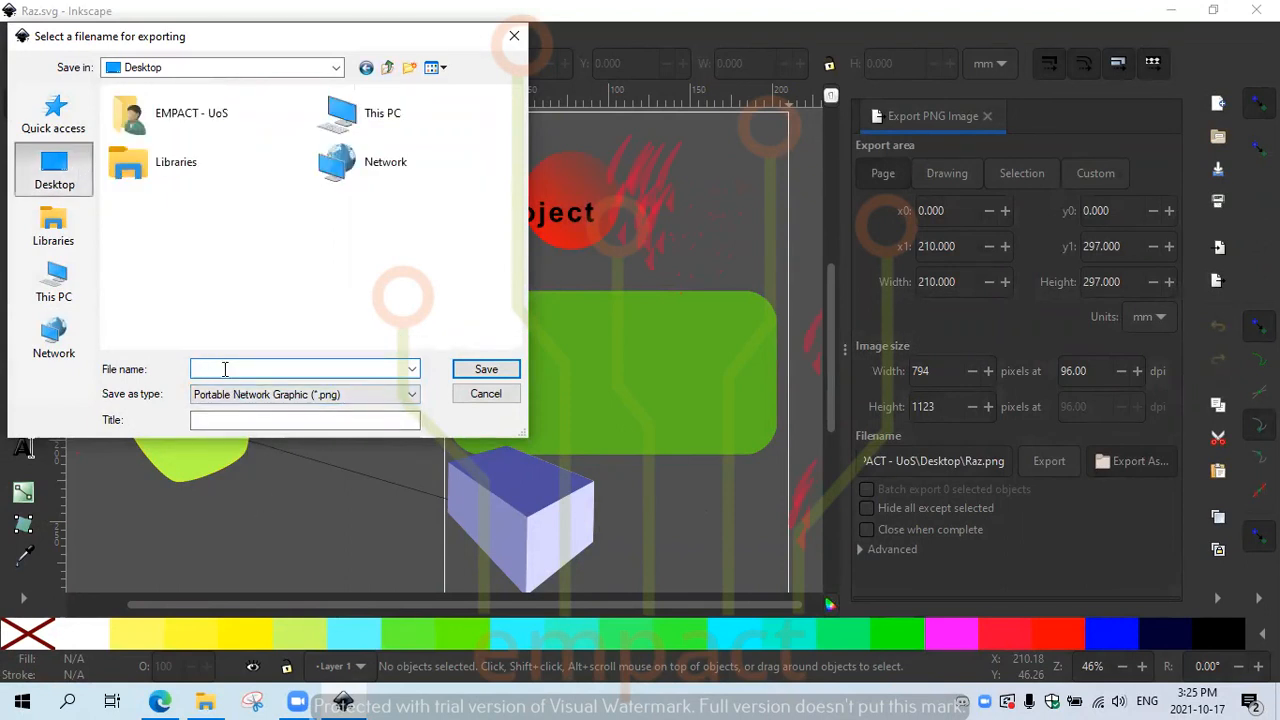
type("photo")
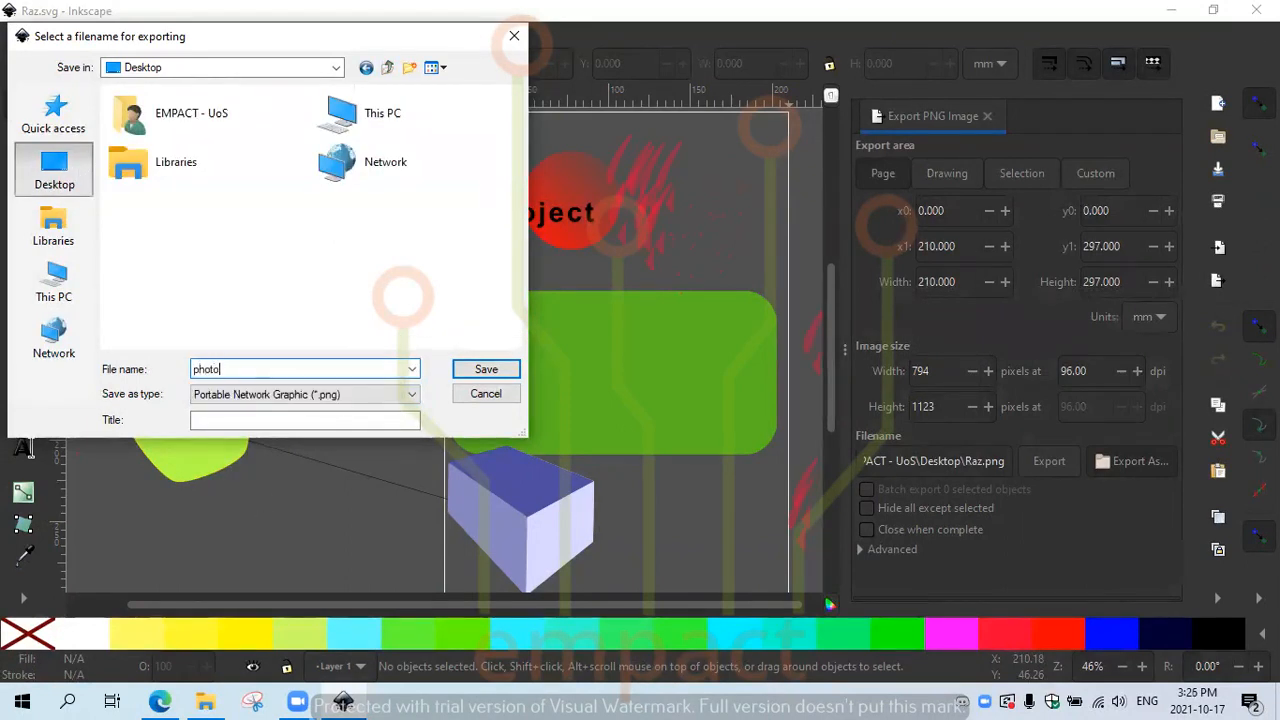
left_click(484, 372)
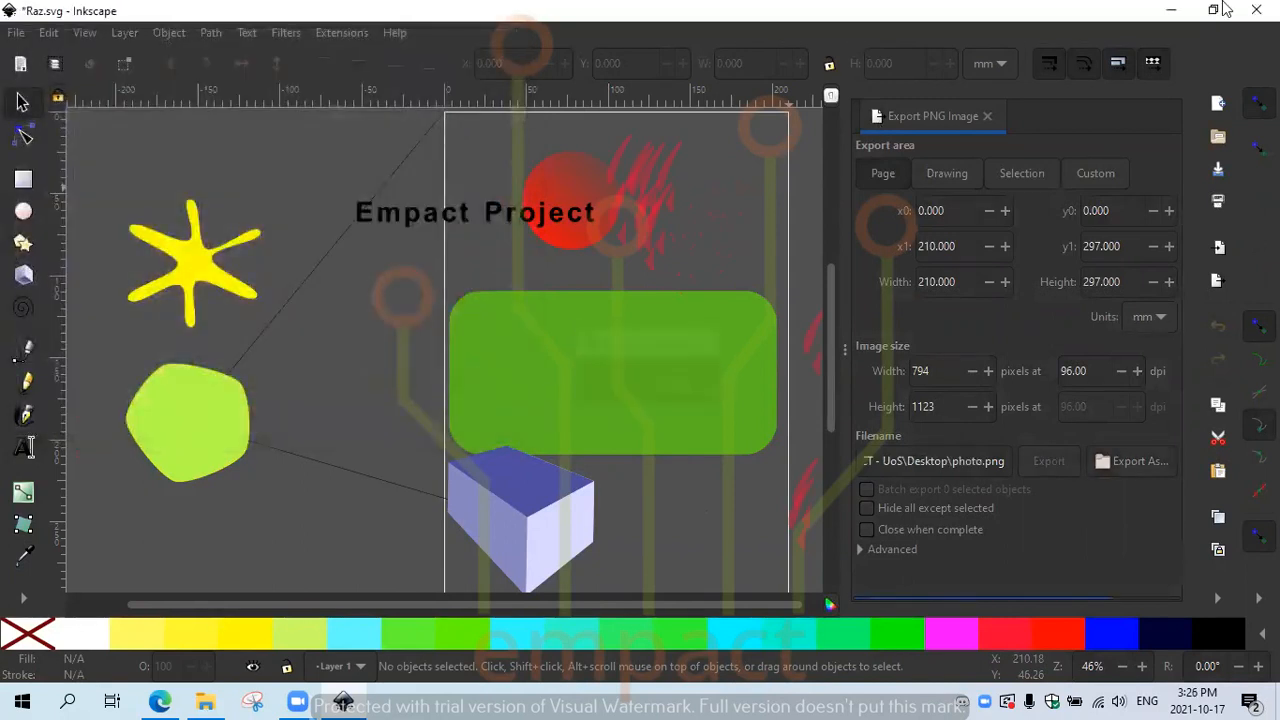
left_click(1166, 15)
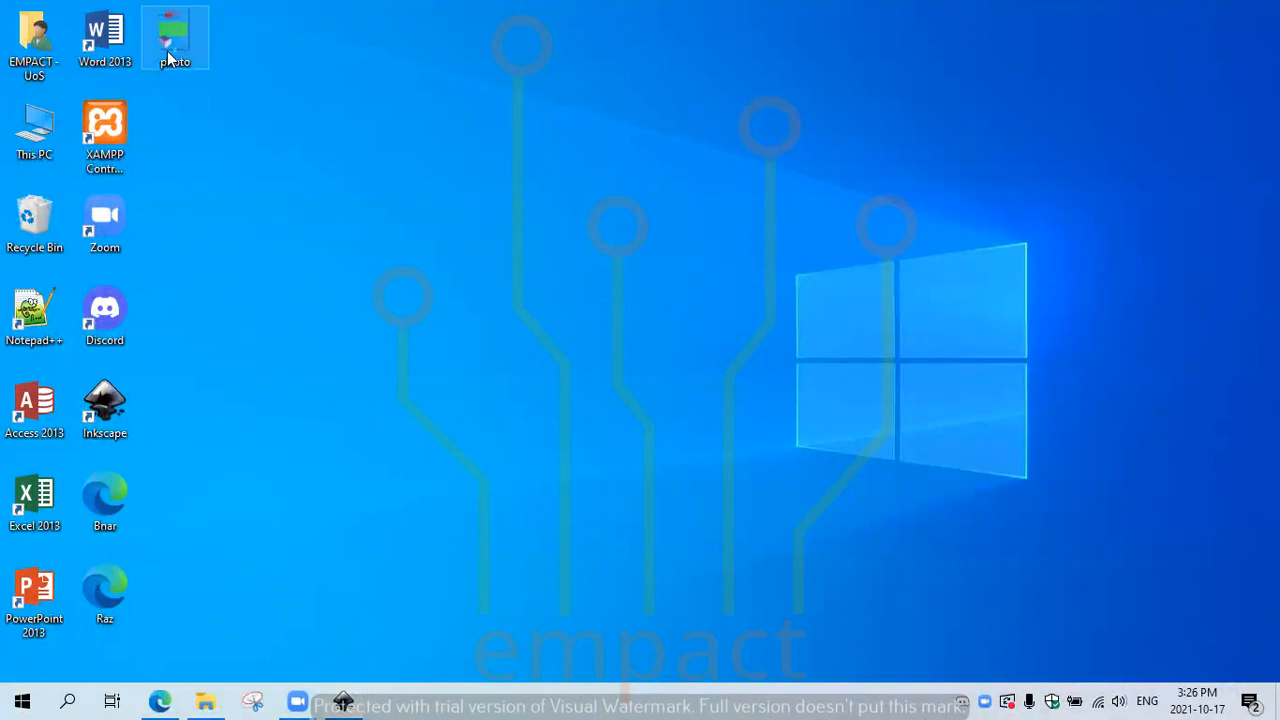
double_click(167, 51)
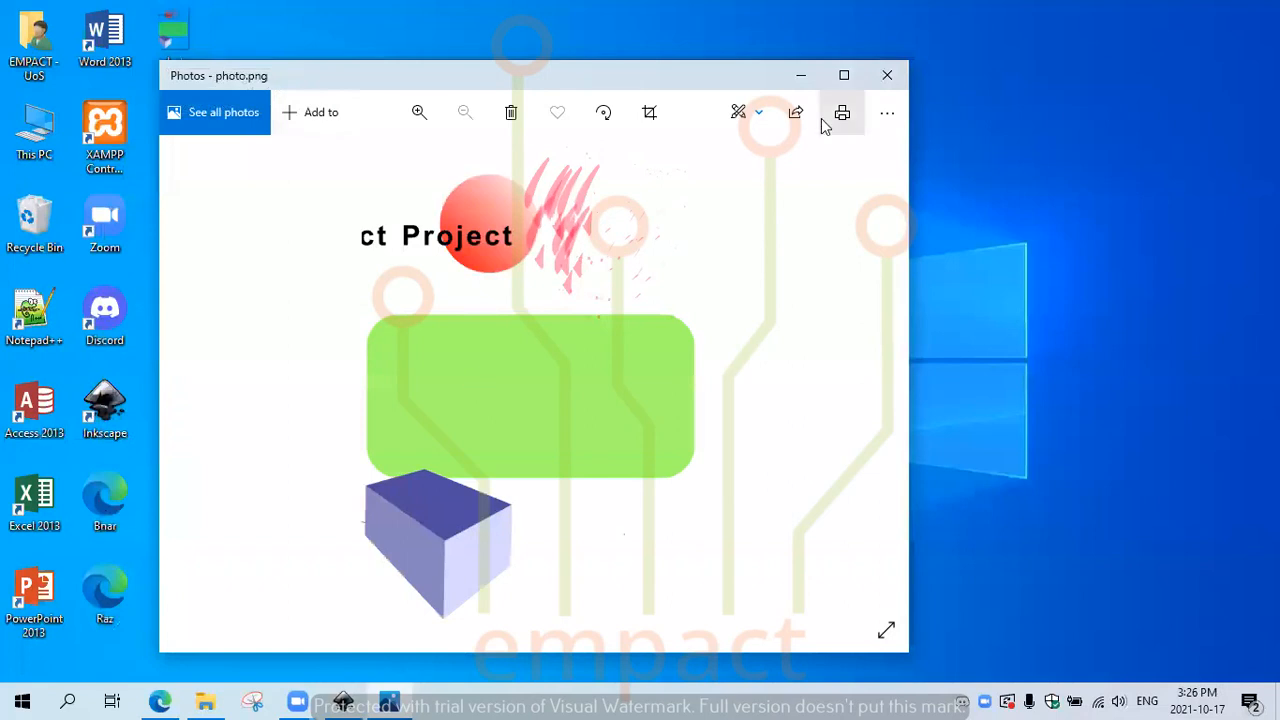
left_click(887, 76)
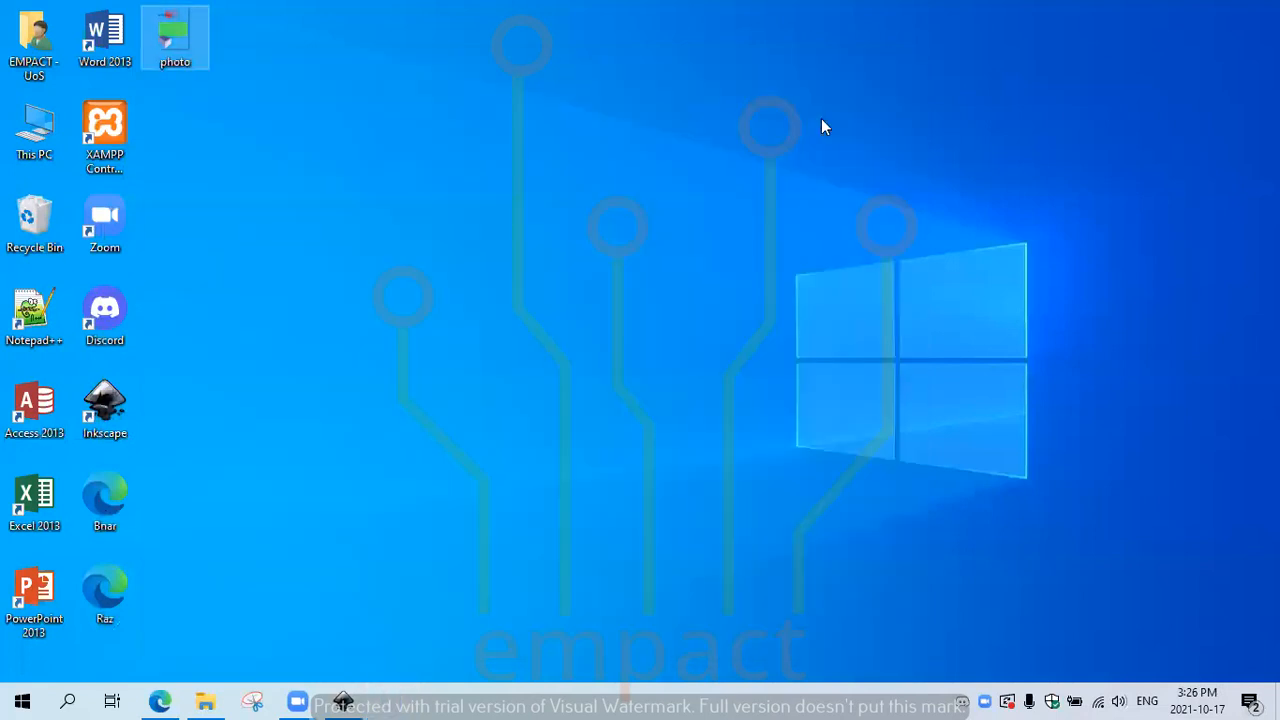